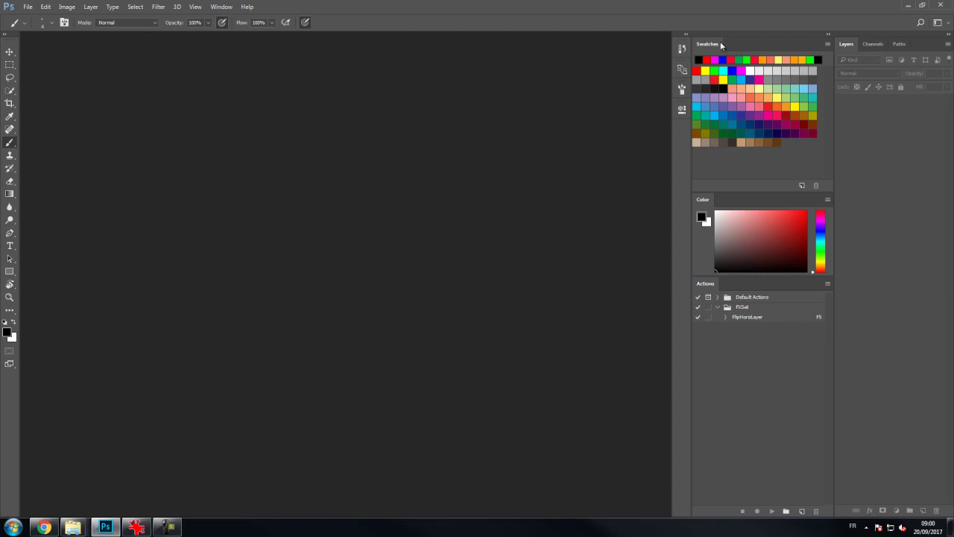
Step: Narrow the column holding the Swatches, Color and Actions panels and make the Color panel taller
click(872, 44)
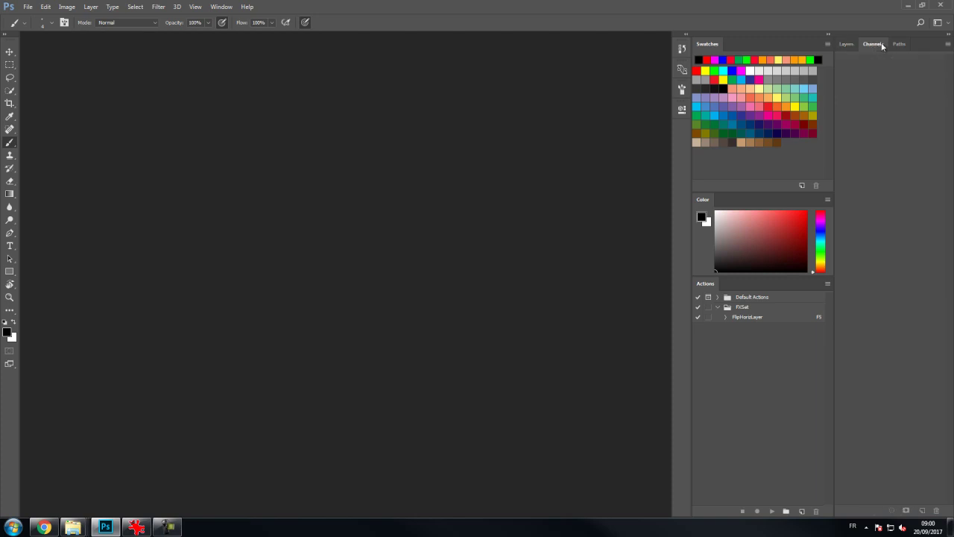
click(852, 46)
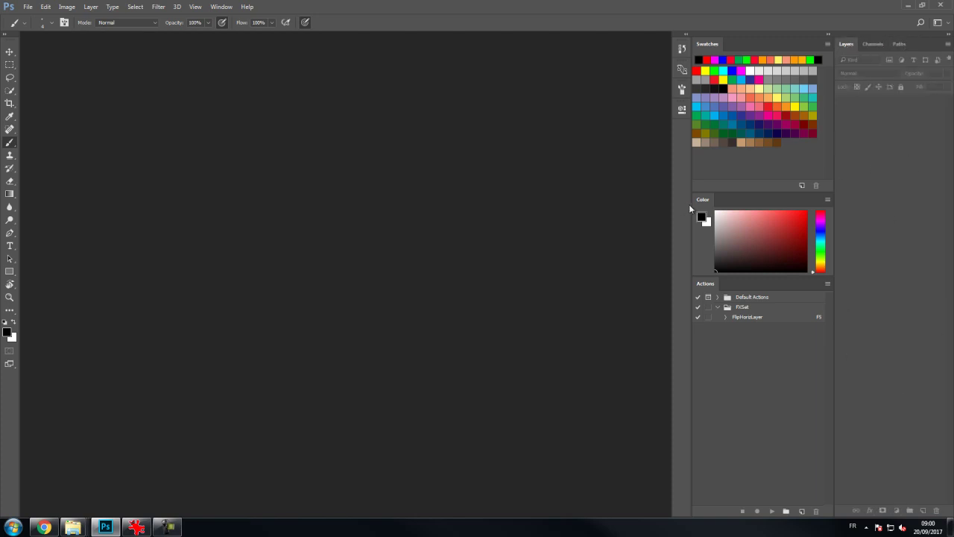
drag(690, 204, 716, 203)
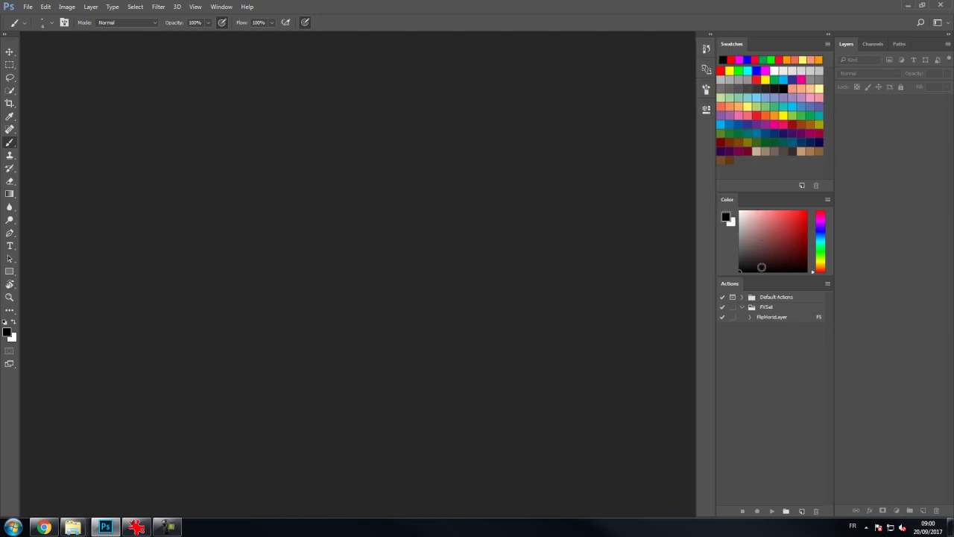
drag(757, 276, 764, 297)
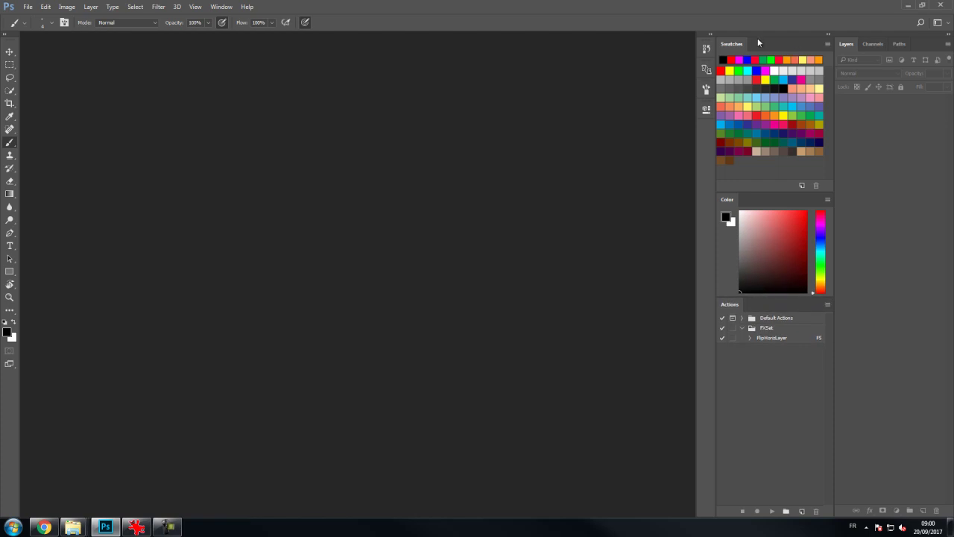
Step: Open the detailed Brush settings panel for the current brush
click(221, 7)
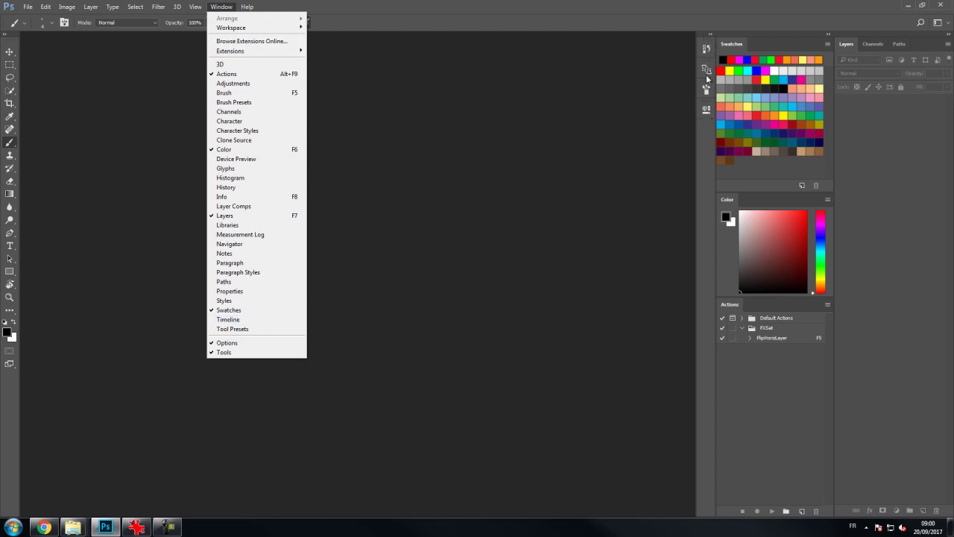
click(704, 134)
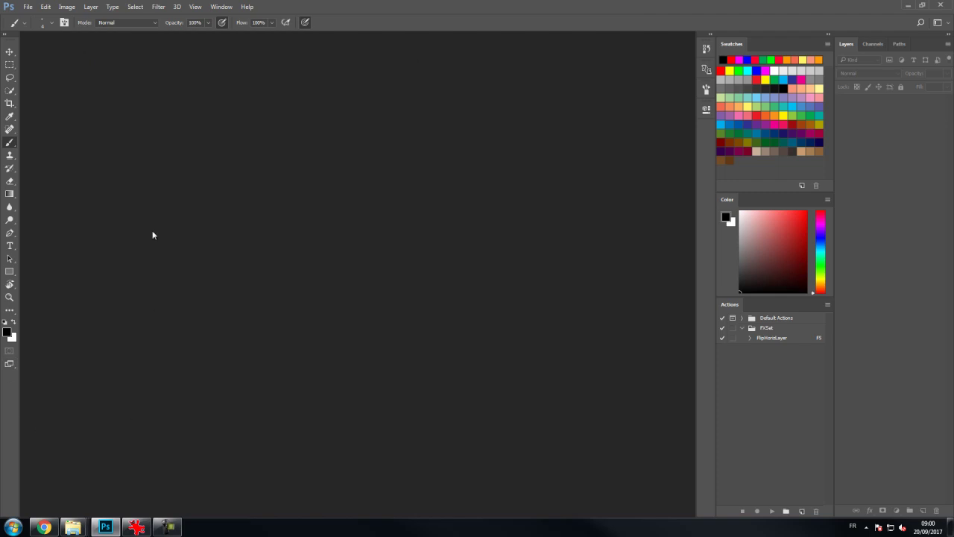
click(65, 22)
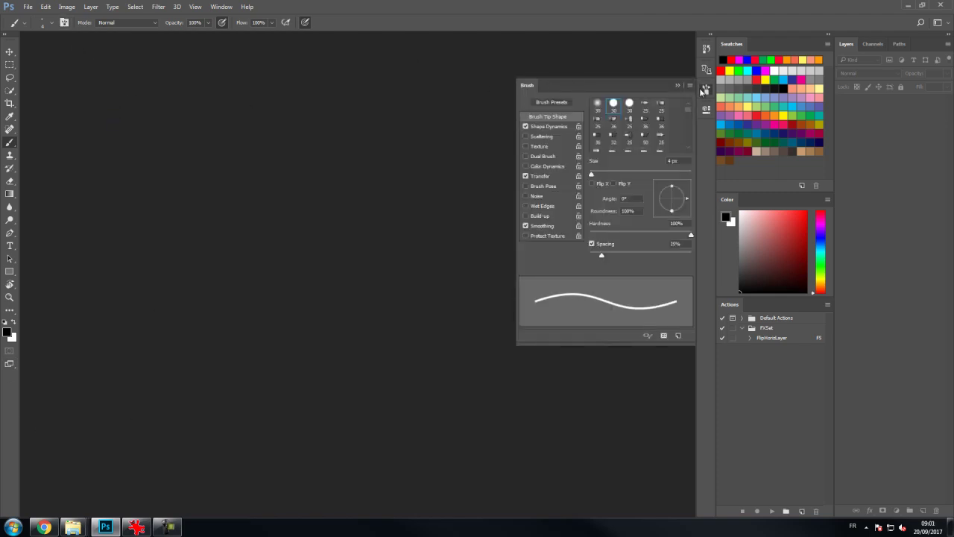
Step: Show the Brush Presets panel, dock it beside the tools and narrow it to fit the stroke previews
click(221, 6)
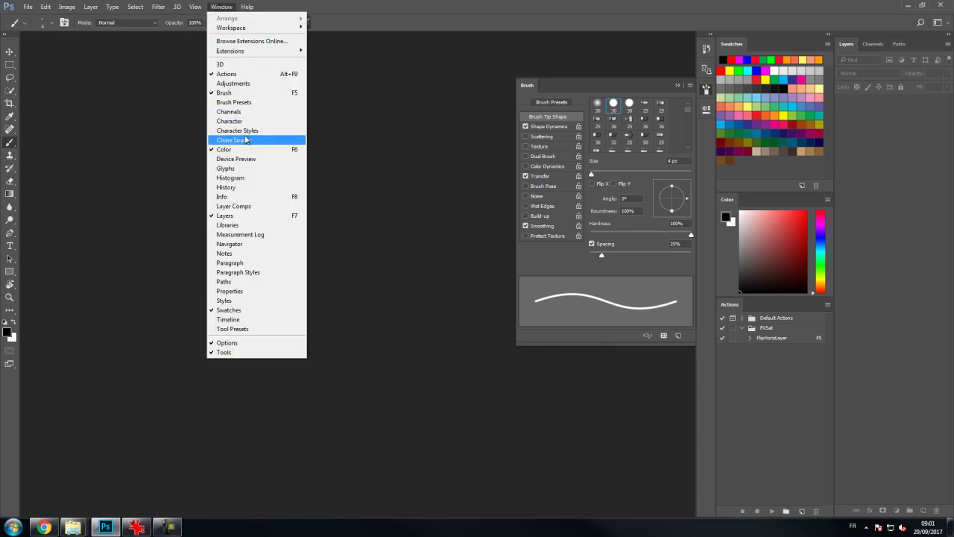
click(233, 102)
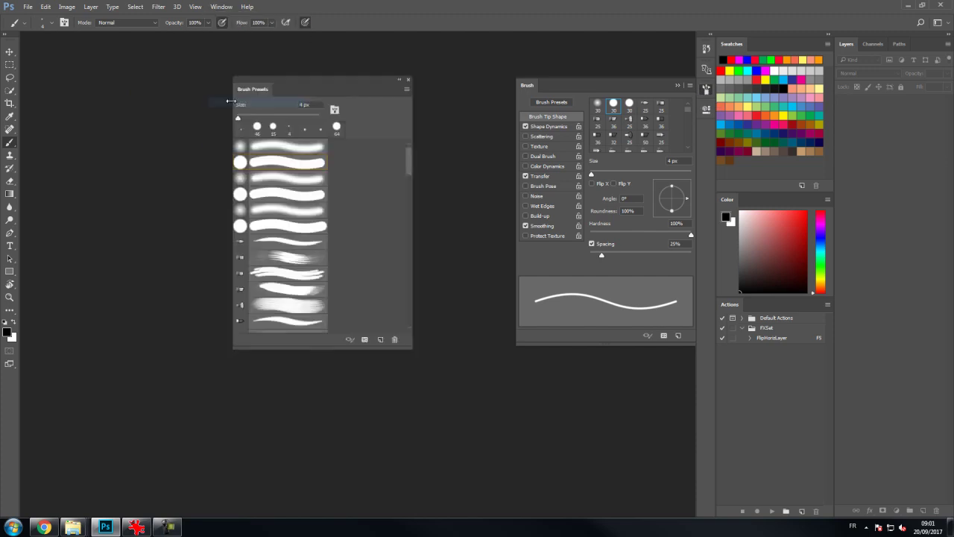
drag(254, 86, 27, 62)
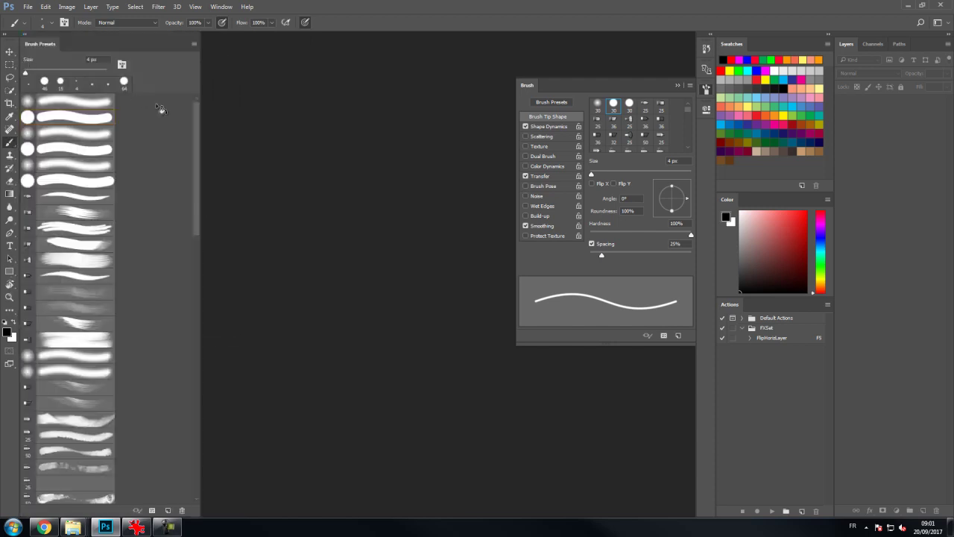
drag(199, 121, 123, 118)
Step: Try the Small Thumbnail view for the brush presets and switch back to Stroke Thumbnail
click(127, 44)
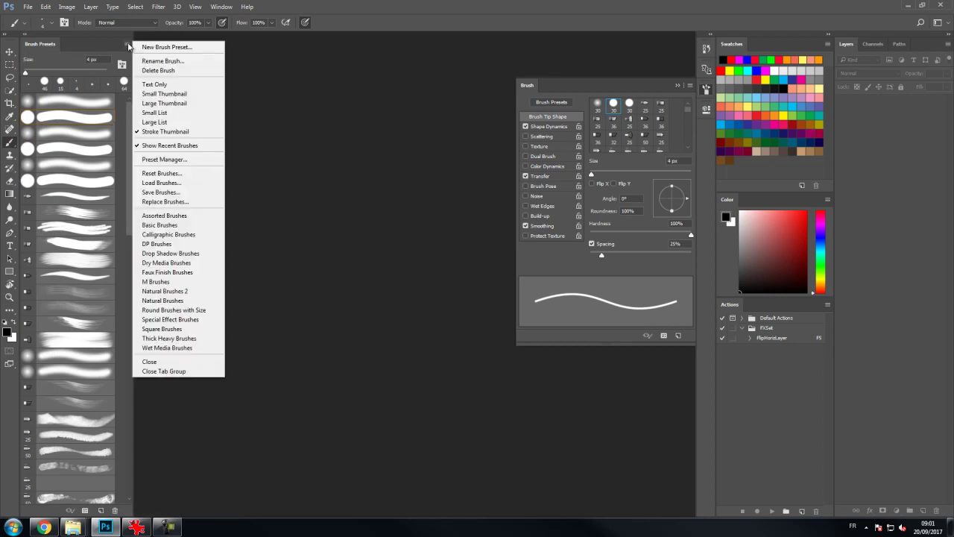
click(151, 94)
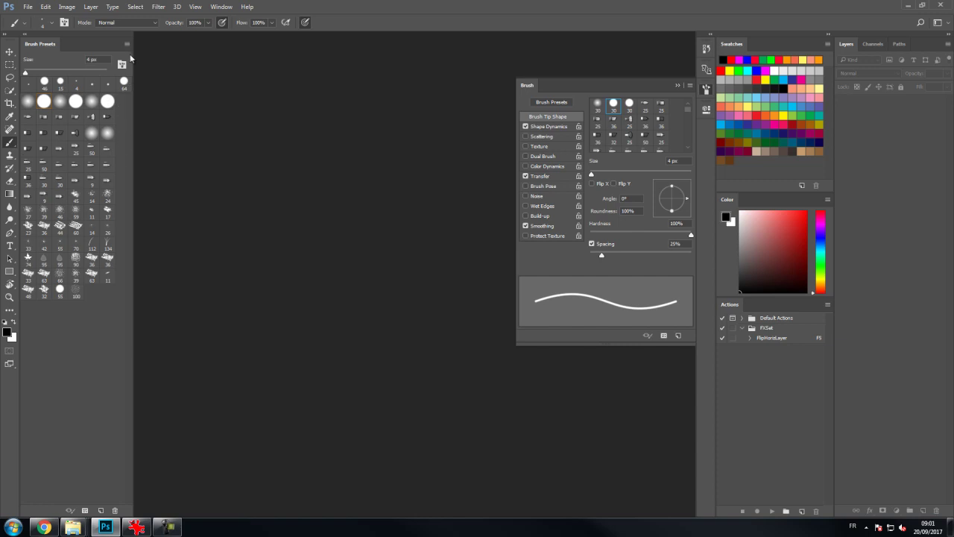
click(128, 42)
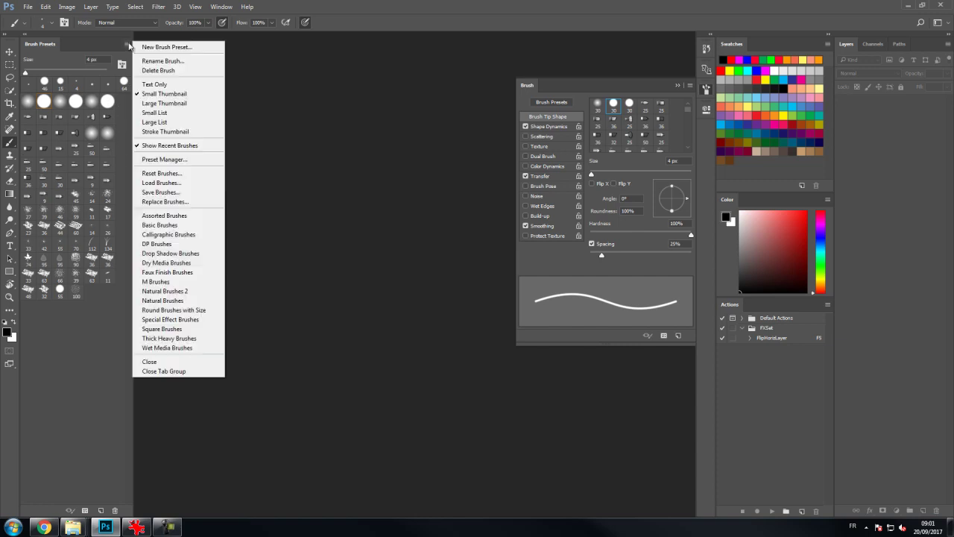
click(154, 131)
mouse_move(129, 138)
mouse_down()
mouse_move(134, 355)
mouse_move(150, 309)
mouse_move(132, 99)
mouse_up()
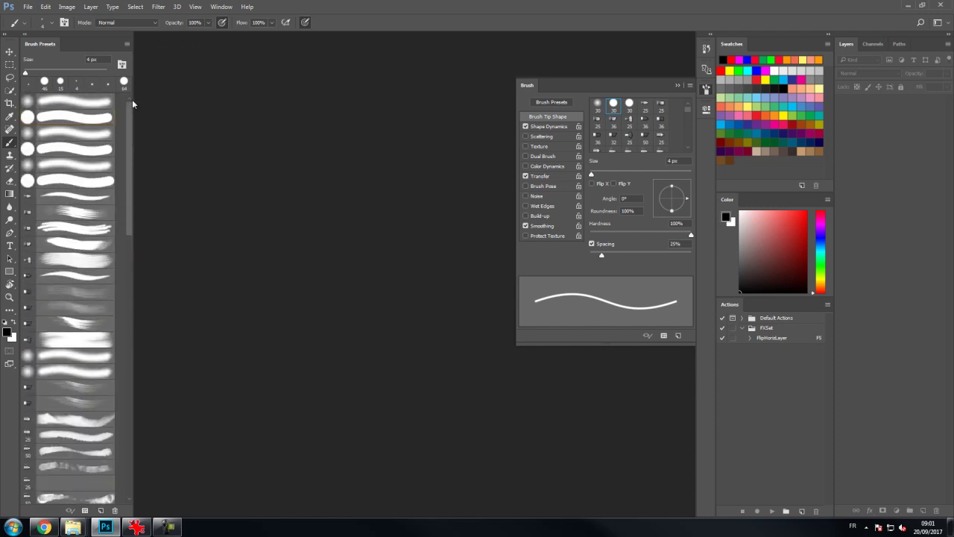
Step: Collapse the Brush settings panel and slightly narrow the docked panel columns
click(678, 85)
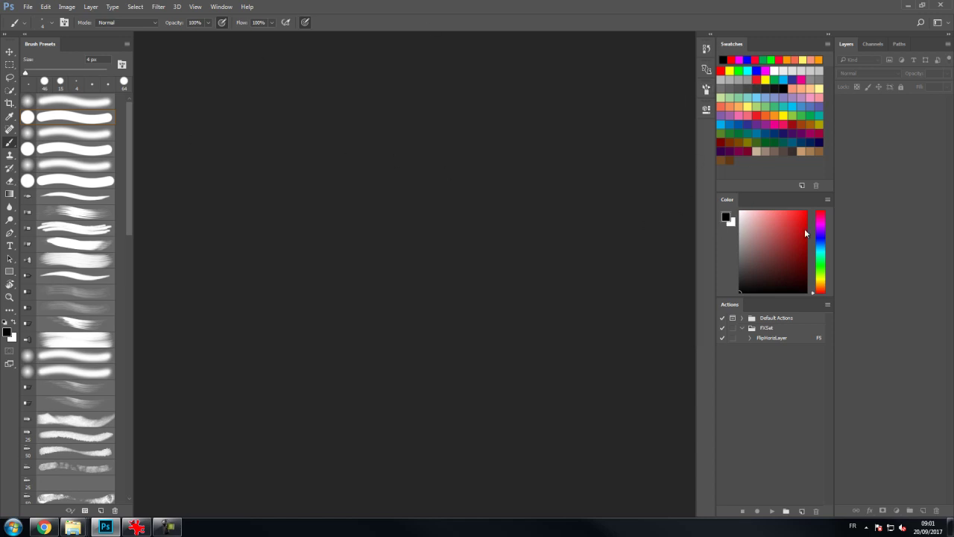
drag(834, 233, 835, 233)
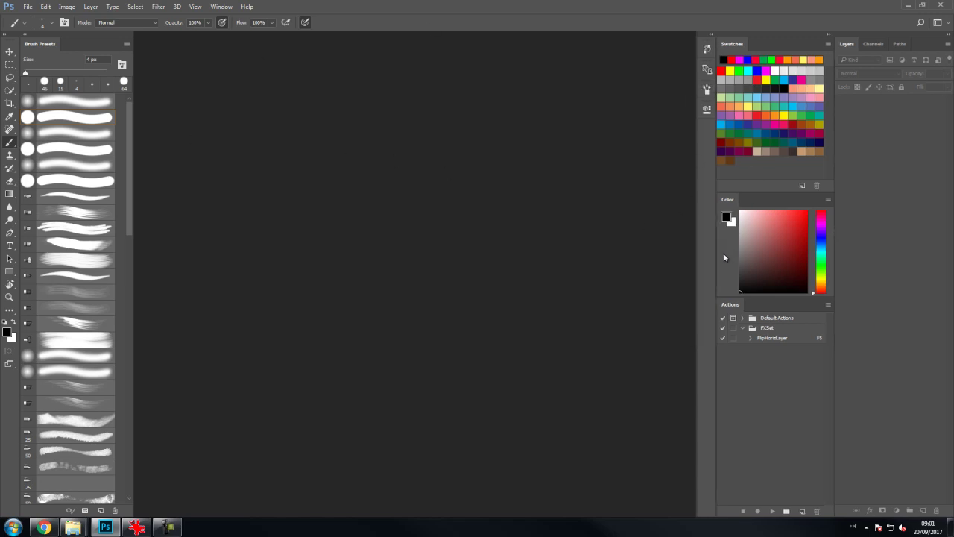
drag(717, 251, 718, 255)
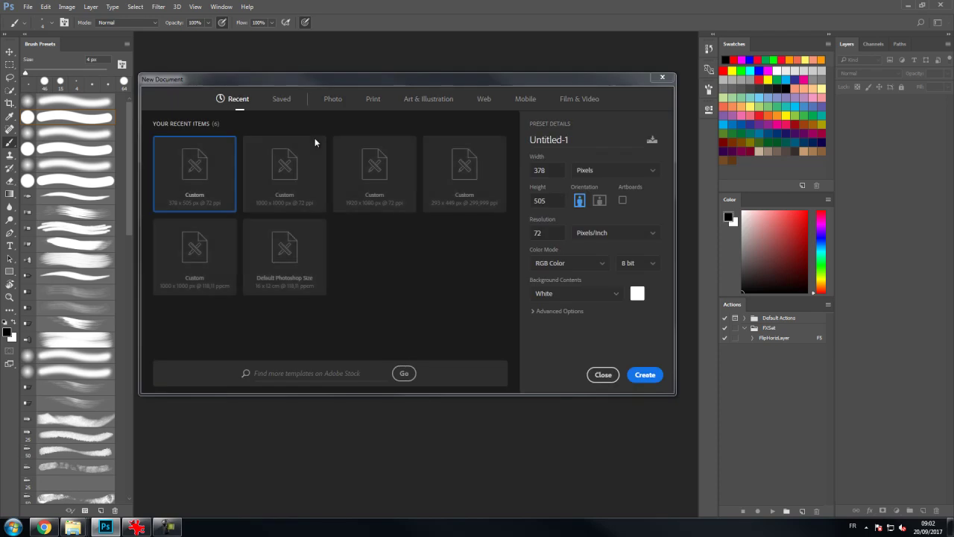
Step: Create a new document 1000 pixels wide by 1000 pixels high at 72 pixels/inch, RGB Color with a white background
double_click(546, 170)
text(1000)
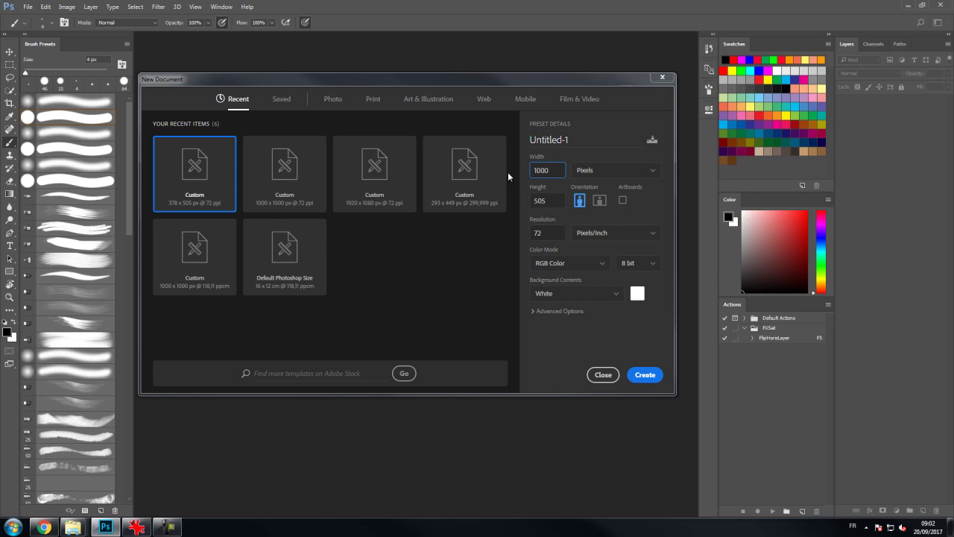
key(Tab)
text(1000)
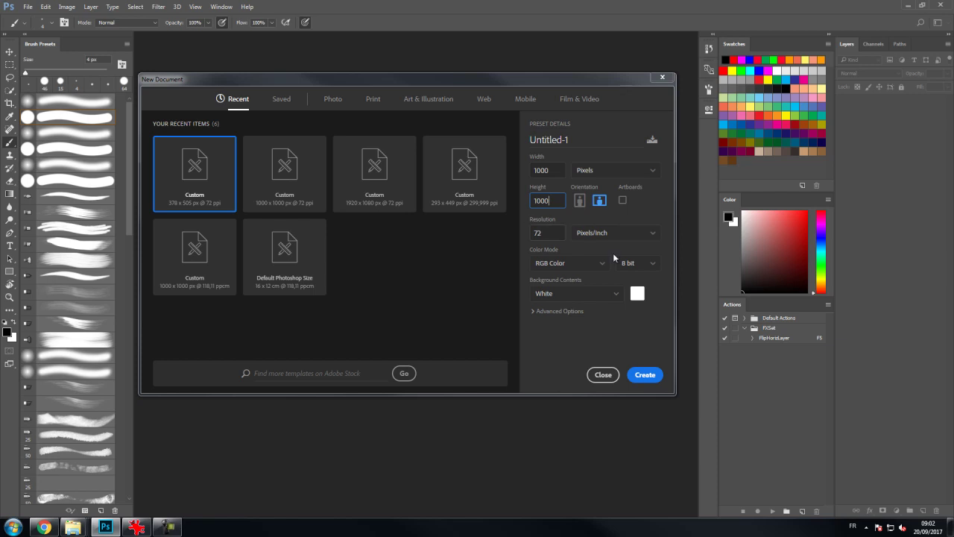
click(645, 375)
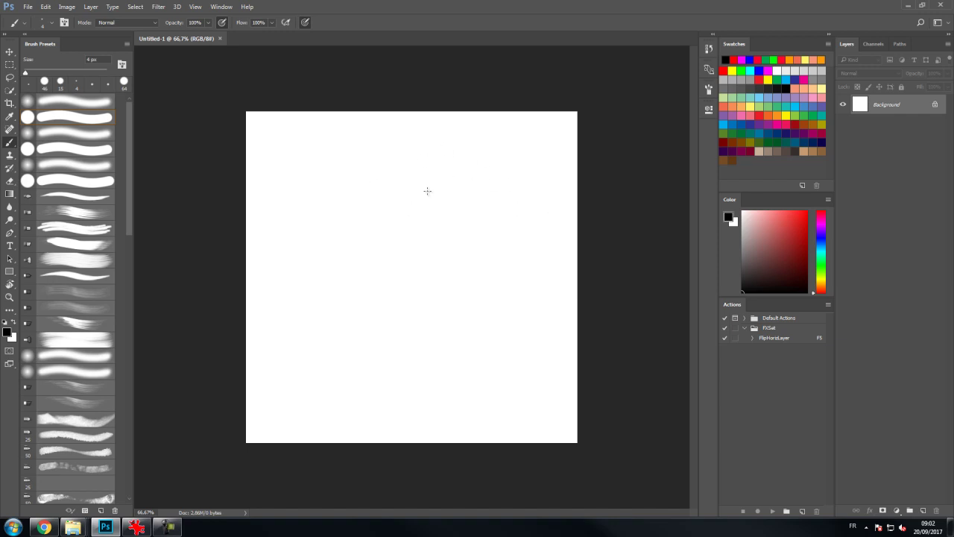
Step: Switch to full screen mode with the menu bar and enlarge the view of the blank canvas
key(f)
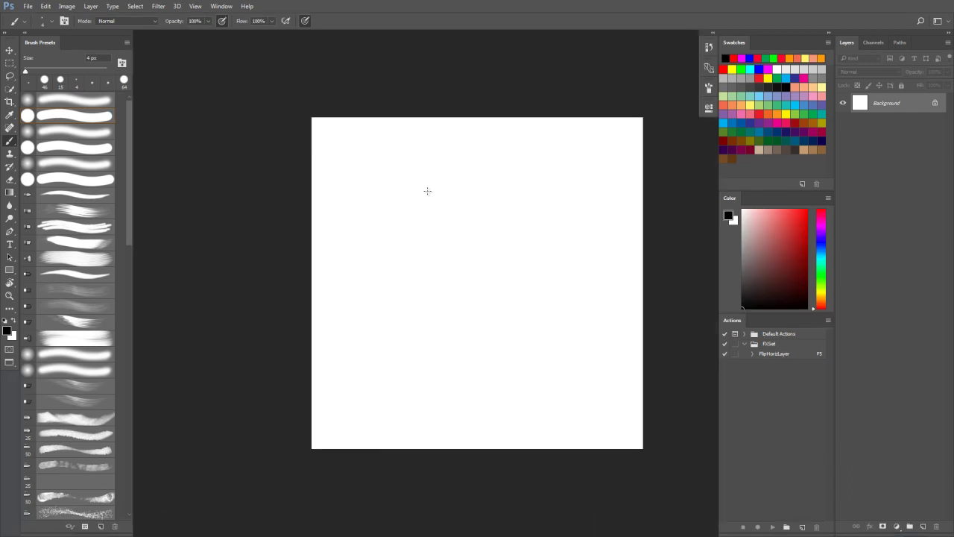
drag(489, 184, 418, 183)
ctrl+click(485, 209)
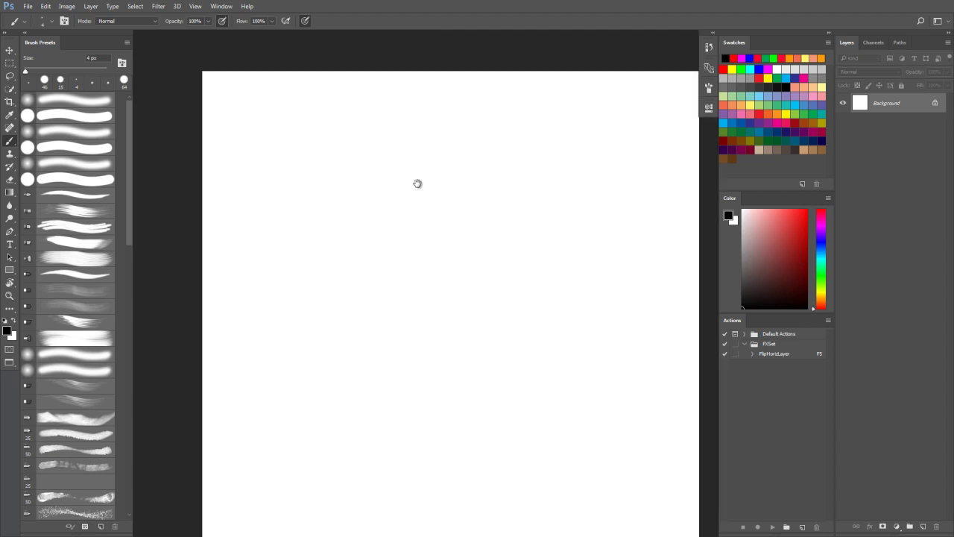
drag(453, 249, 433, 226)
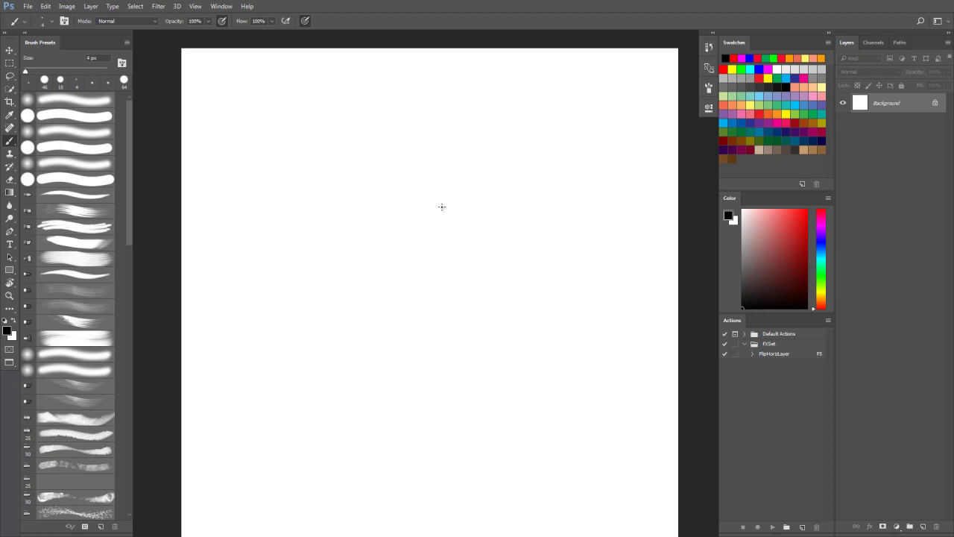
Step: Cycle through the available screen modes and return to full screen with the menu bar
key(f)
key(f)
key(f)
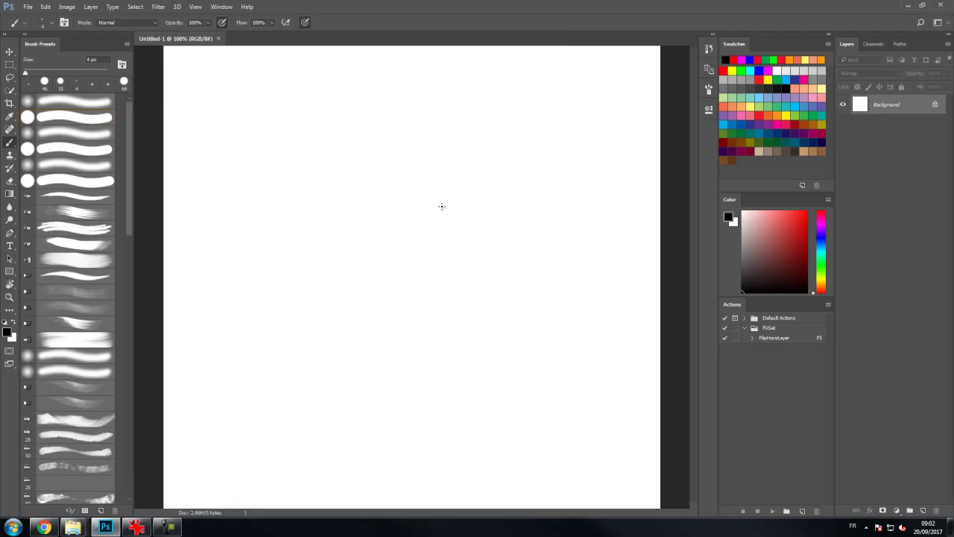
key(f)
key(f)
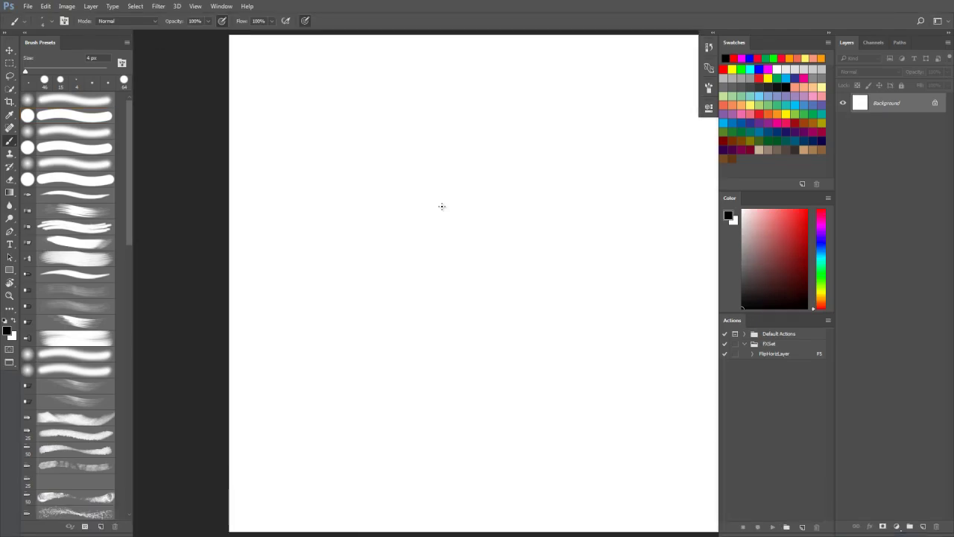
key(f)
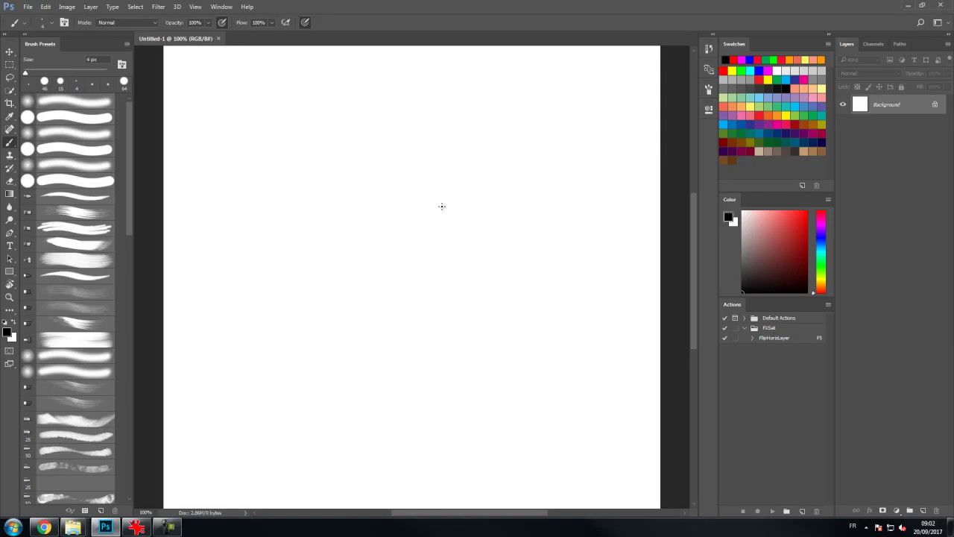
key(f)
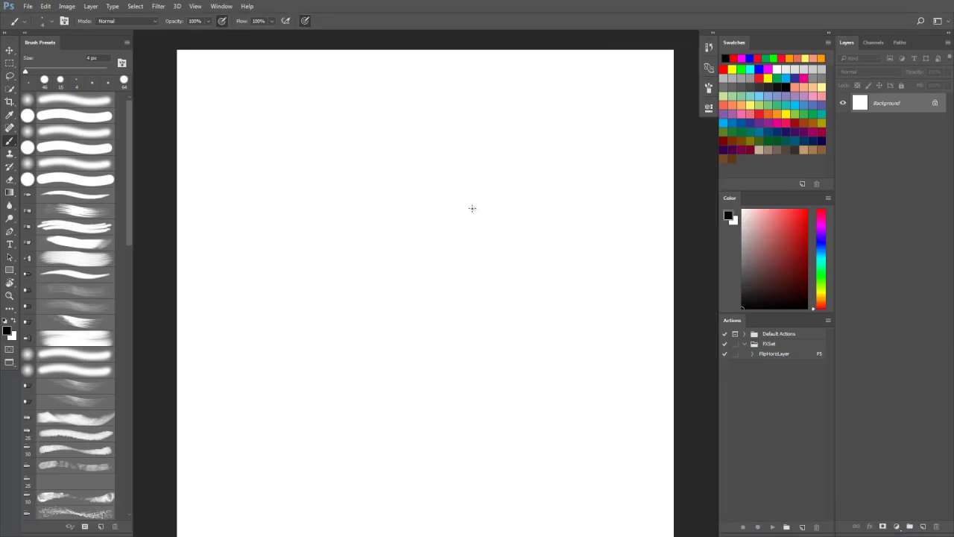
Step: Practise zooming in and out and panning around the blank canvas
key(ctrl+minus)
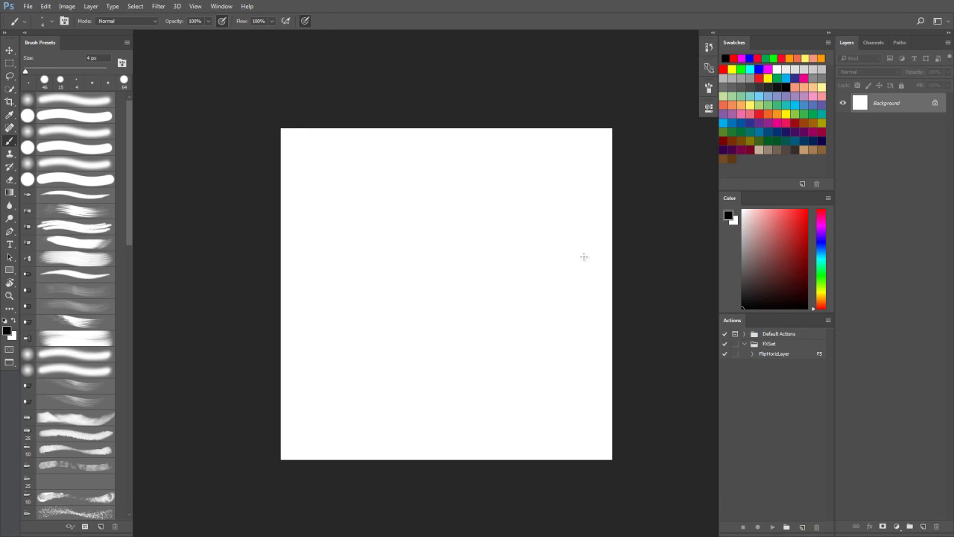
drag(398, 107, 350, 79)
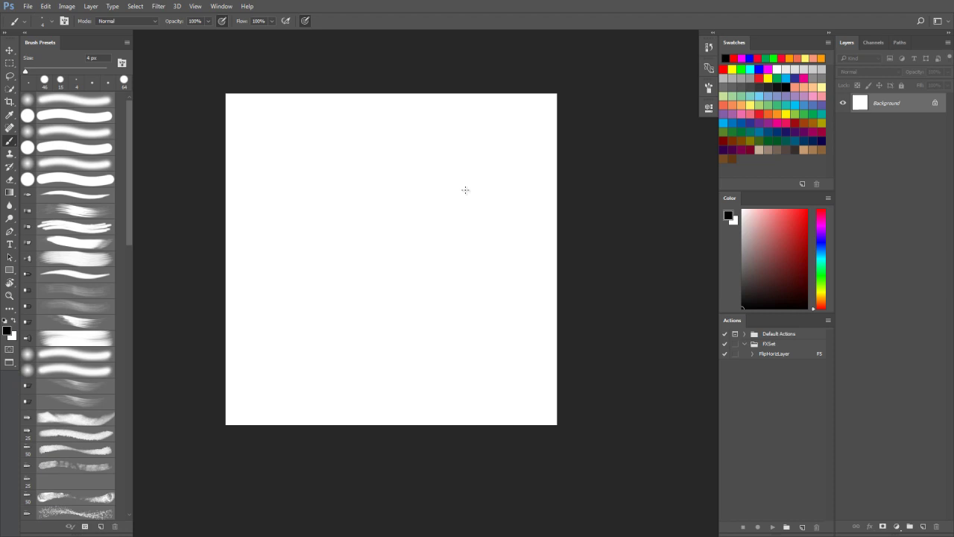
scroll(465, 190, down, 2)
scroll(465, 190, up, 4)
scroll(465, 191, down, 1)
scroll(465, 191, up, 2)
scroll(465, 190, down, 2)
scroll(465, 191, up, 1)
scroll(465, 190, up, 1)
key(ctrl+space)
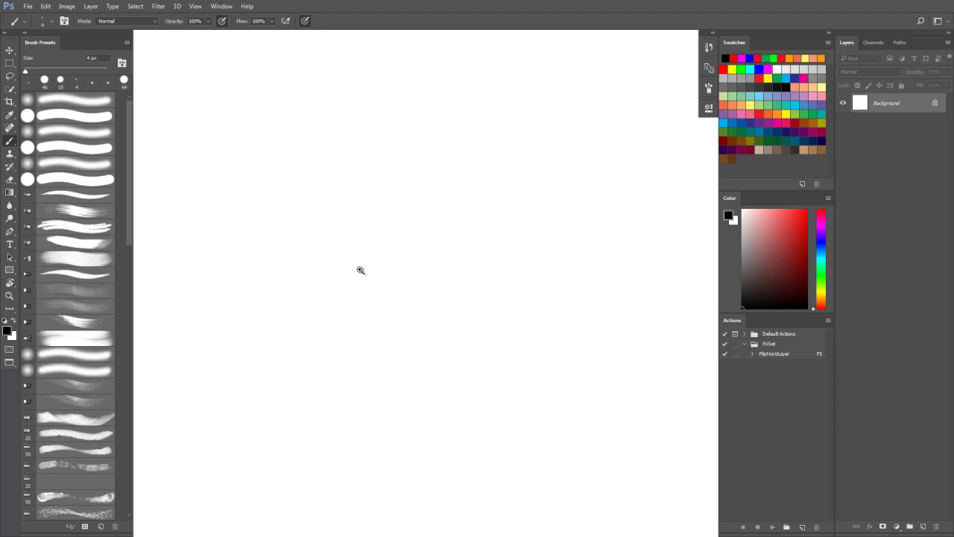
drag(430, 269, 333, 275)
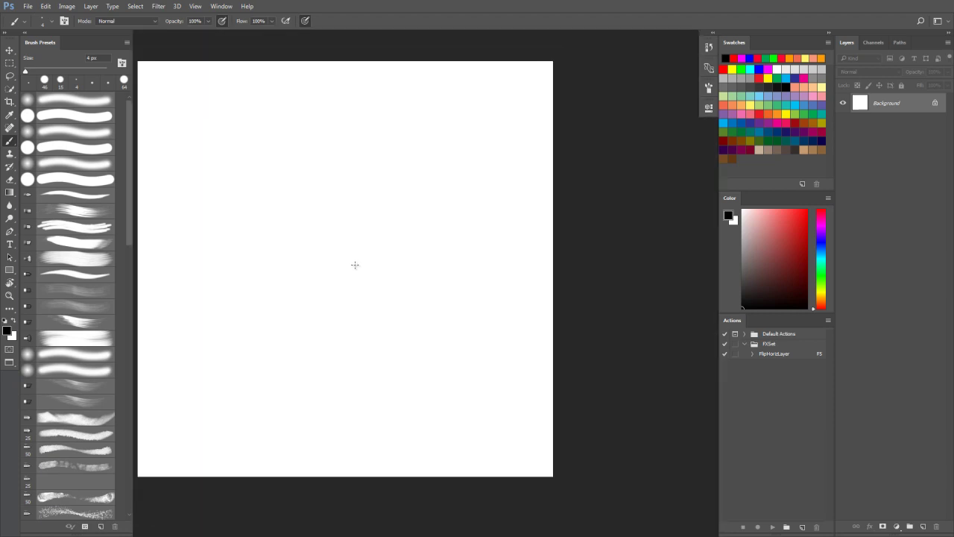
drag(447, 277, 560, 279)
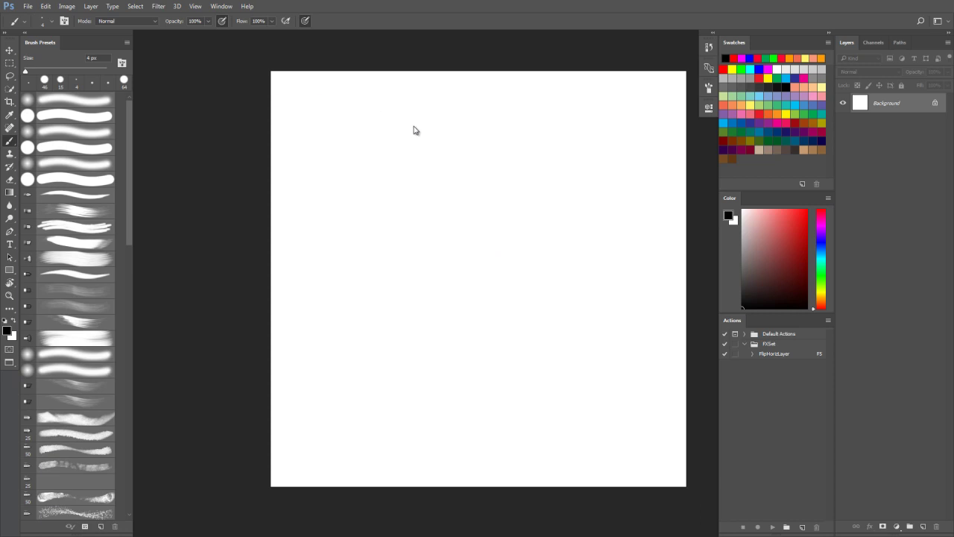
drag(401, 137, 397, 128)
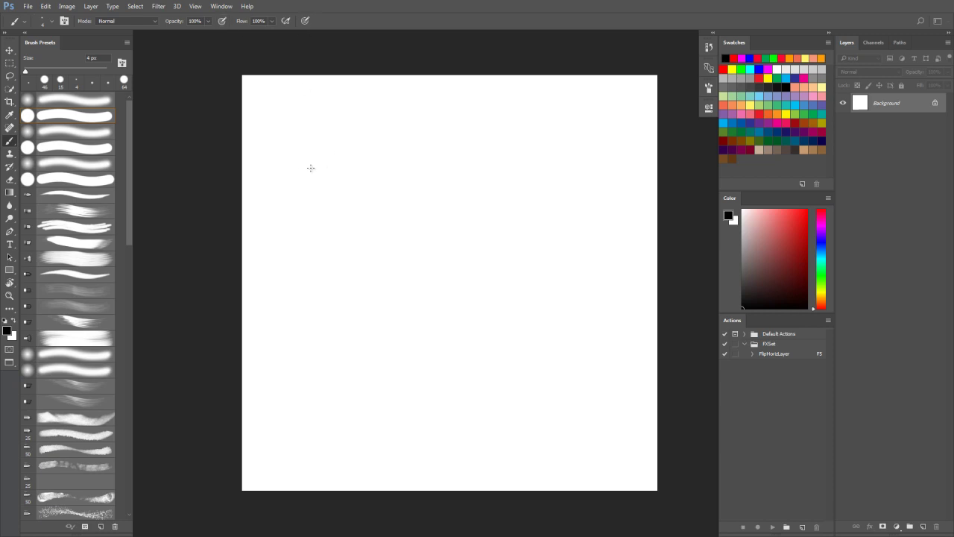
Step: Scribble black zigzag test strokes across the upper canvas with the 4 px brush, and enable pen pressure control for opacity
drag(291, 176, 527, 104)
mouse_move(300, 212)
mouse_down()
mouse_move(546, 127)
mouse_move(355, 228)
mouse_move(596, 153)
mouse_up()
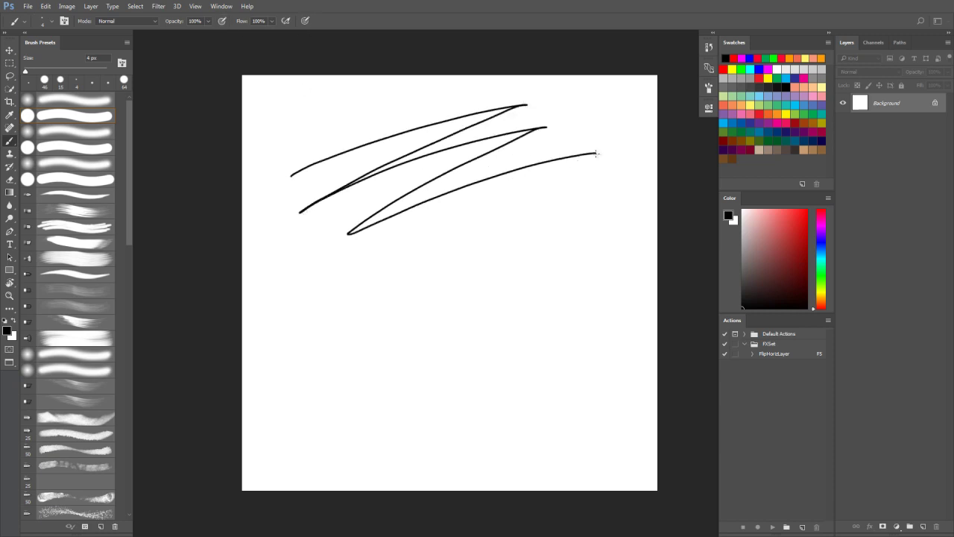
click(222, 21)
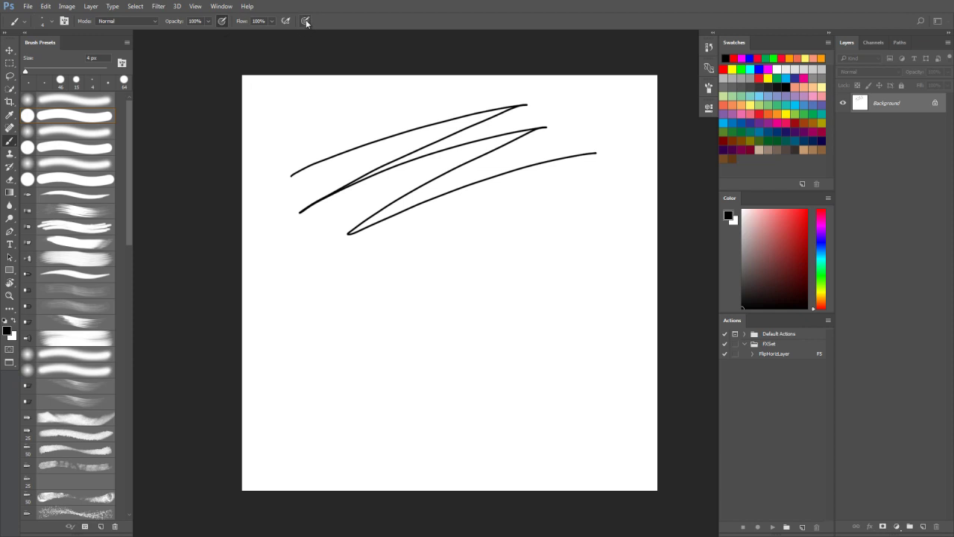
Step: Draw pressure-sensitive zigzag strokes across the middle of the canvas and small overlapping circles beside and above the first scribbles
mouse_move(333, 282)
mouse_down()
mouse_move(326, 308)
mouse_move(447, 265)
mouse_move(500, 261)
mouse_up()
drag(387, 317, 568, 274)
mouse_move(576, 179)
mouse_down()
mouse_move(589, 180)
mouse_move(579, 203)
mouse_move(591, 192)
mouse_move(573, 201)
mouse_up()
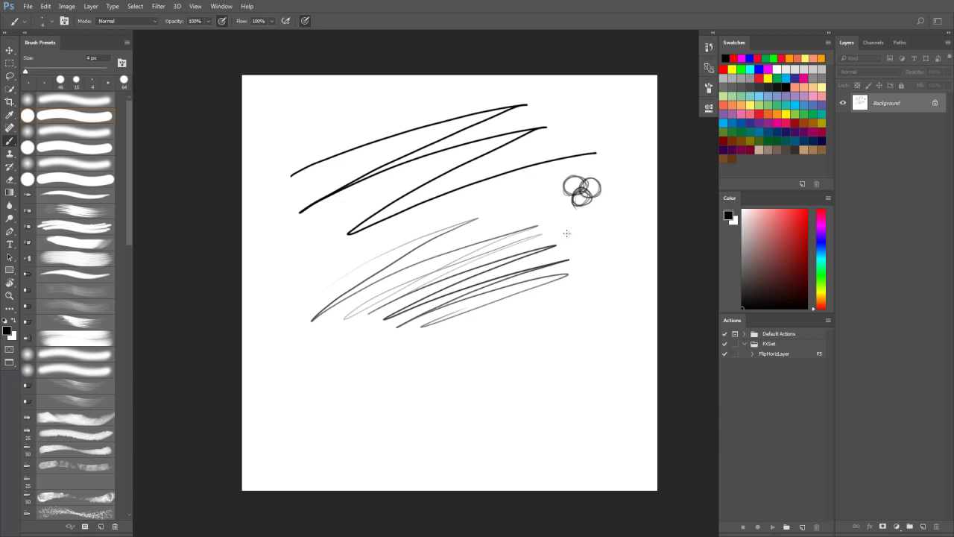
mouse_move(344, 106)
mouse_down()
mouse_move(318, 116)
mouse_move(333, 104)
mouse_up()
Step: Set the brush size to 6 px and sketch a vertical line, small loops and diagonal hatching on the canvas
click(49, 22)
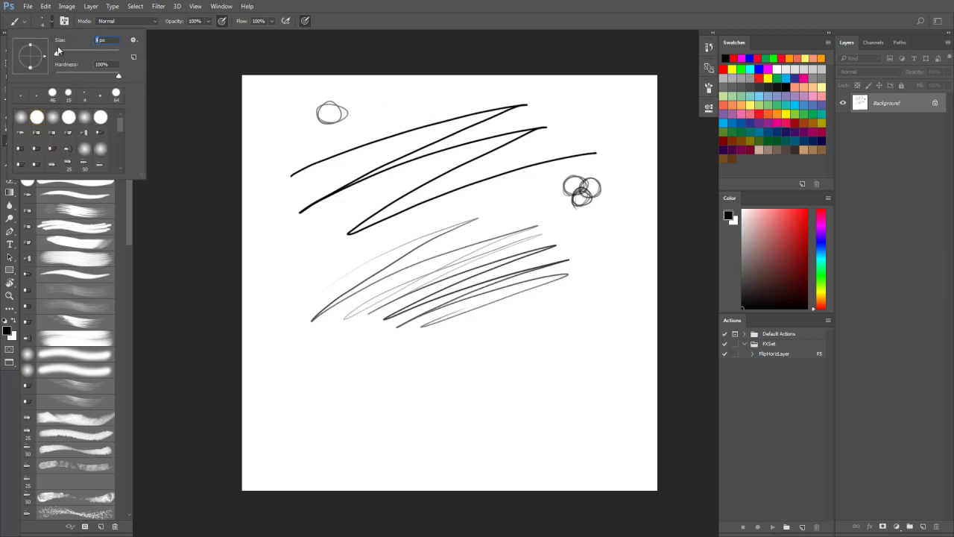
key(Return)
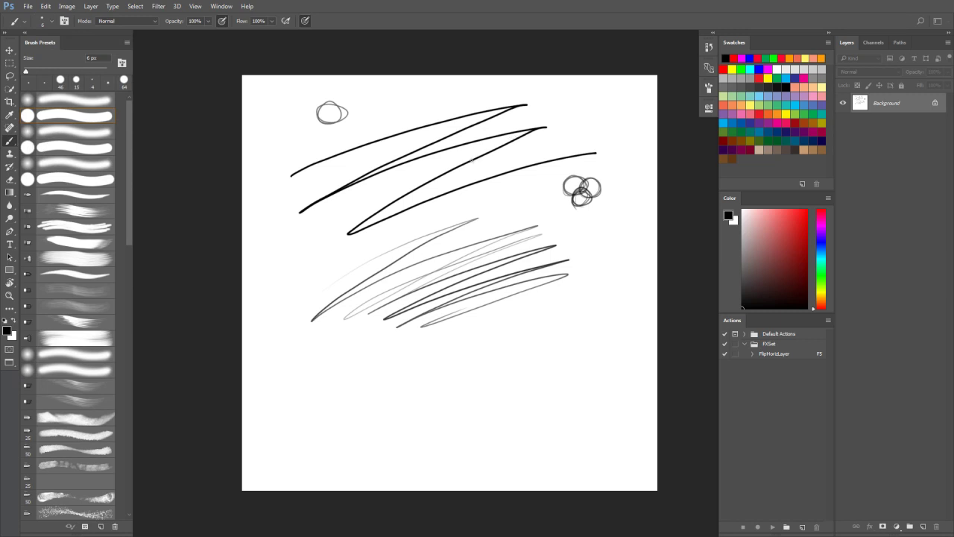
drag(309, 242, 311, 378)
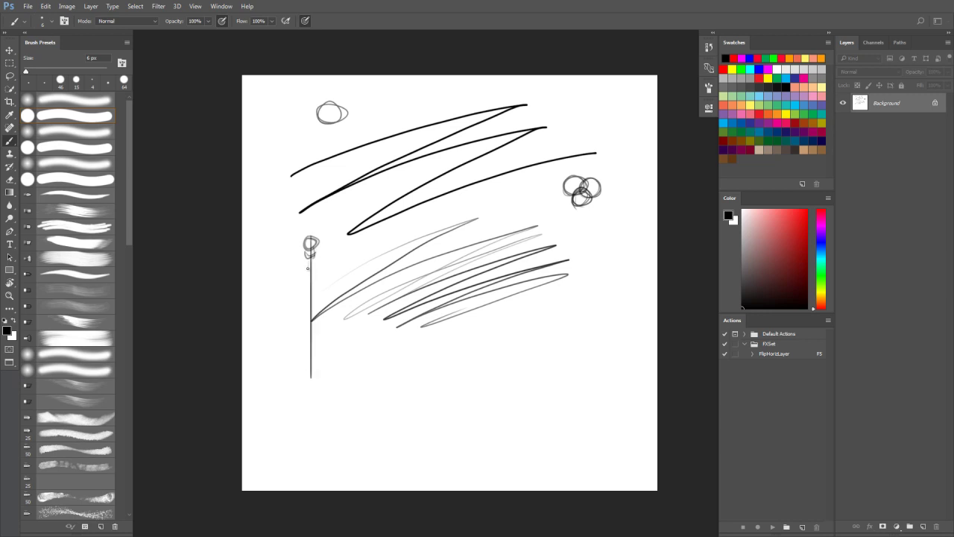
drag(325, 264, 297, 265)
mouse_move(311, 253)
mouse_down()
mouse_move(311, 243)
mouse_move(308, 261)
mouse_move(331, 263)
mouse_up()
mouse_move(334, 214)
mouse_down()
mouse_move(325, 211)
mouse_move(363, 209)
mouse_move(323, 214)
mouse_move(347, 216)
mouse_move(335, 276)
mouse_up()
drag(295, 303, 399, 238)
drag(277, 317, 422, 242)
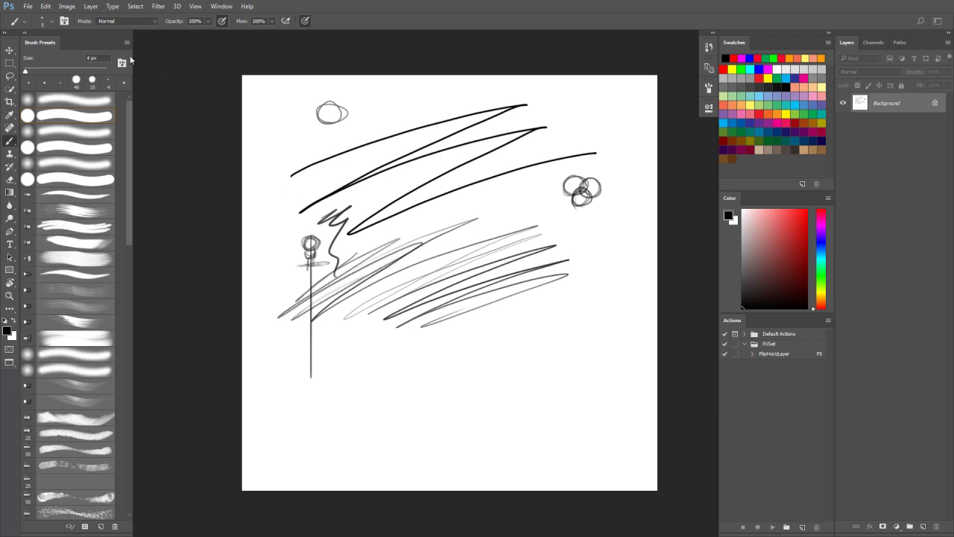
Step: Open the keyboard shortcut settings for Tools and locate the Decrease Brush Size and Increase Brush Size commands
click(45, 6)
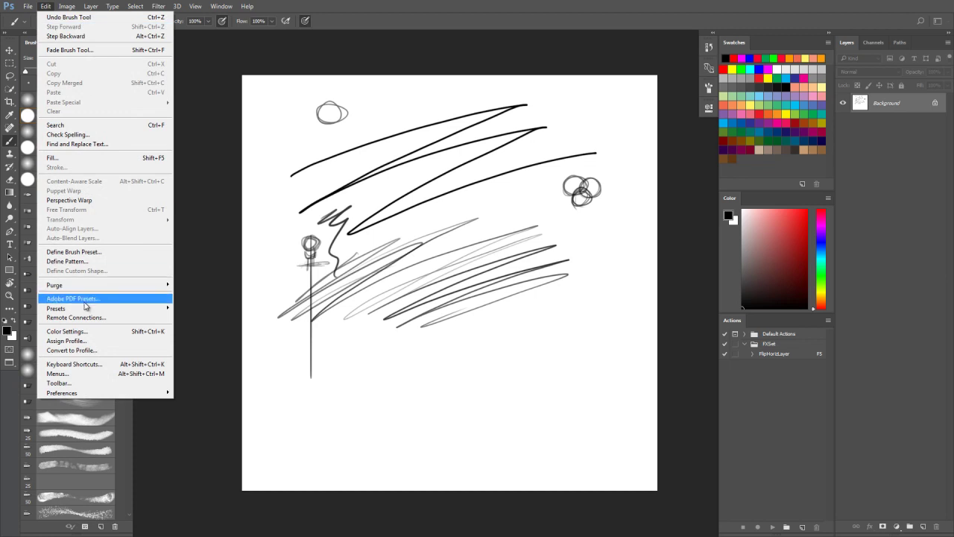
click(82, 365)
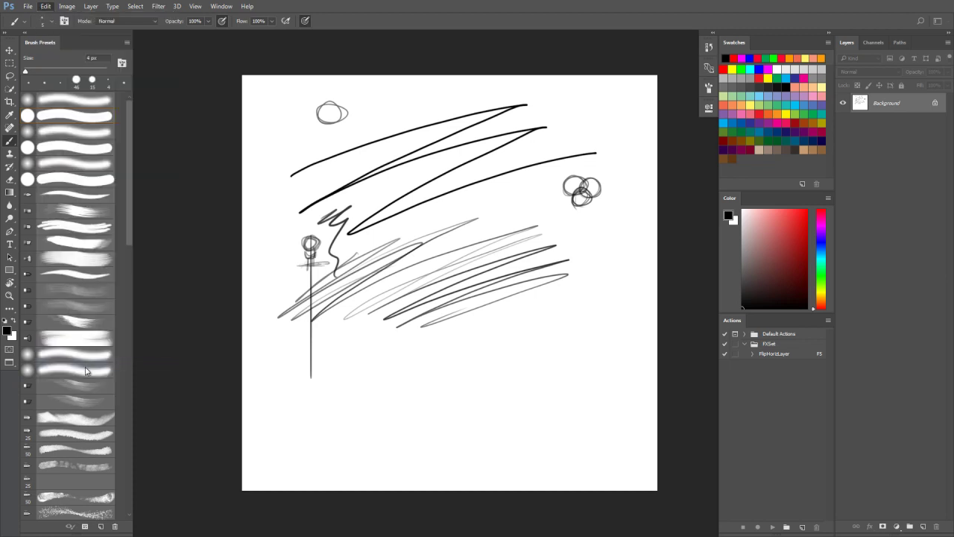
click(387, 109)
click(372, 136)
drag(557, 173, 555, 240)
click(365, 197)
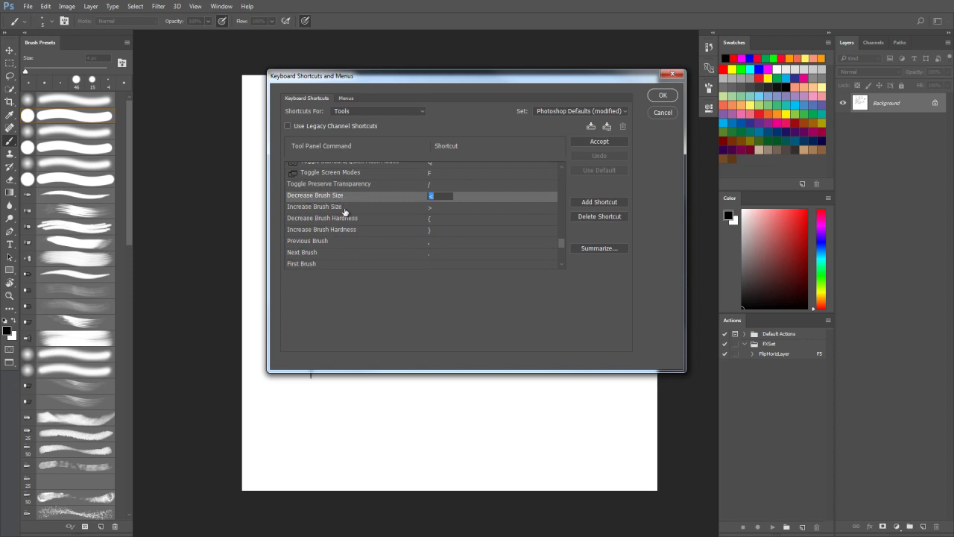
click(353, 210)
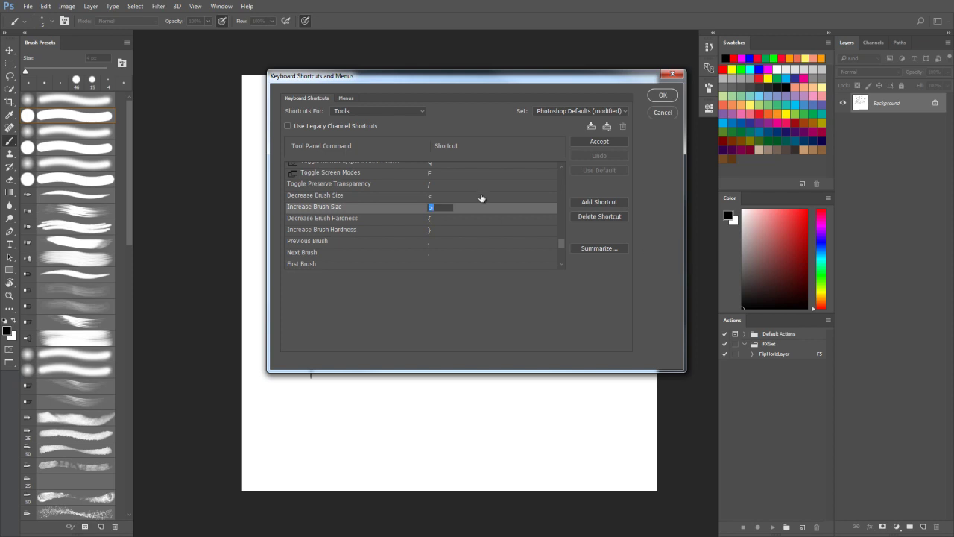
Step: Swap the brush size shortcuts, assigning > to Decrease Brush Size and < to Increase Brush Size
click(446, 195)
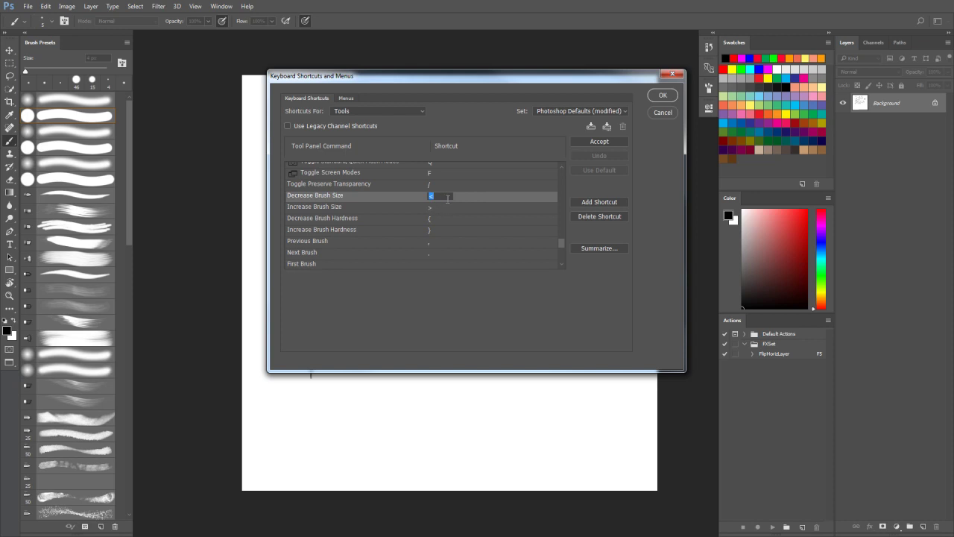
text(<)
text(>)
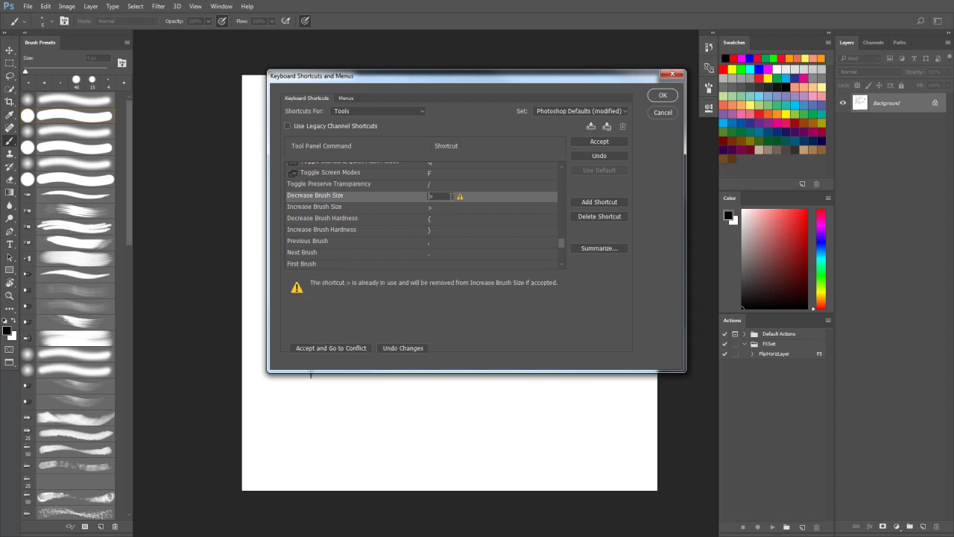
click(598, 142)
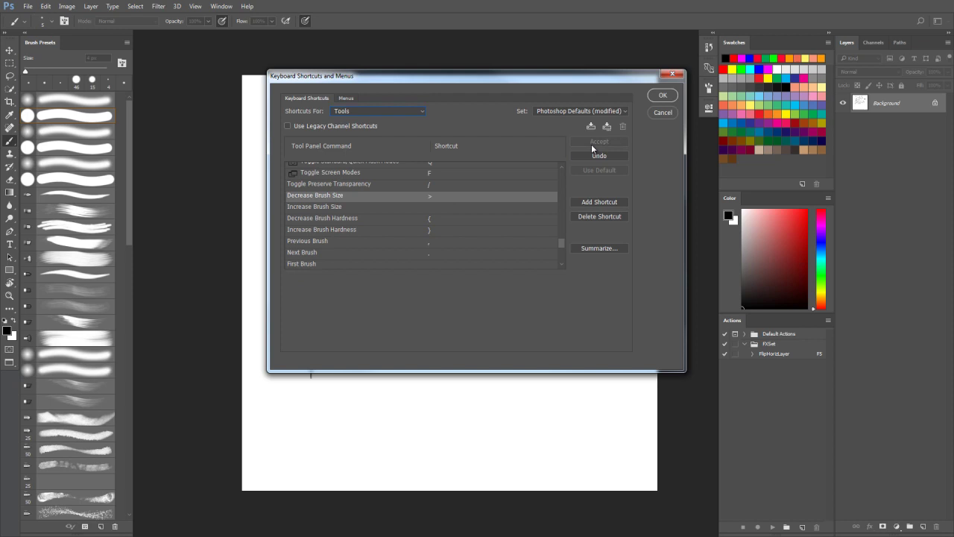
click(439, 207)
text(<)
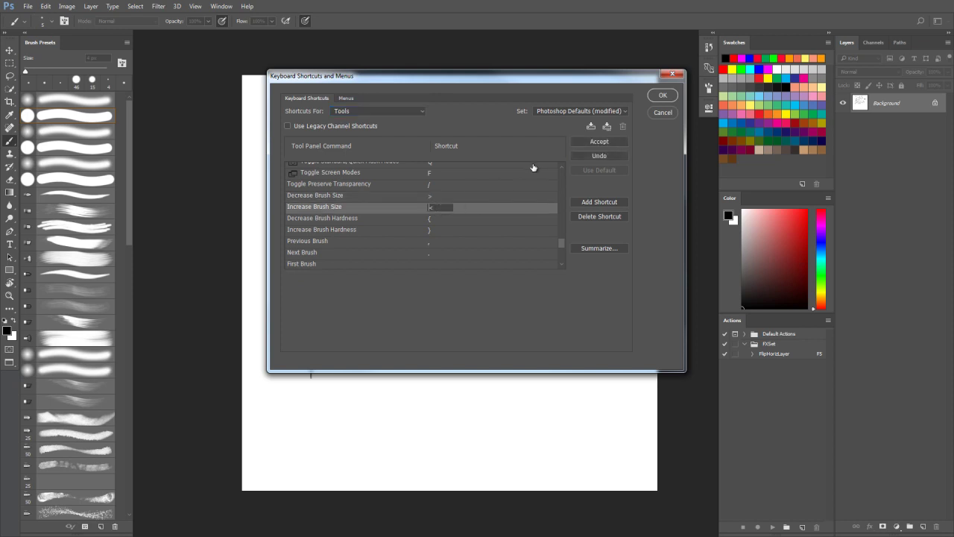
Step: Assign < to Decrease Brush Size and > to Increase Brush Size, and save the shortcut settings
click(434, 196)
text(<)
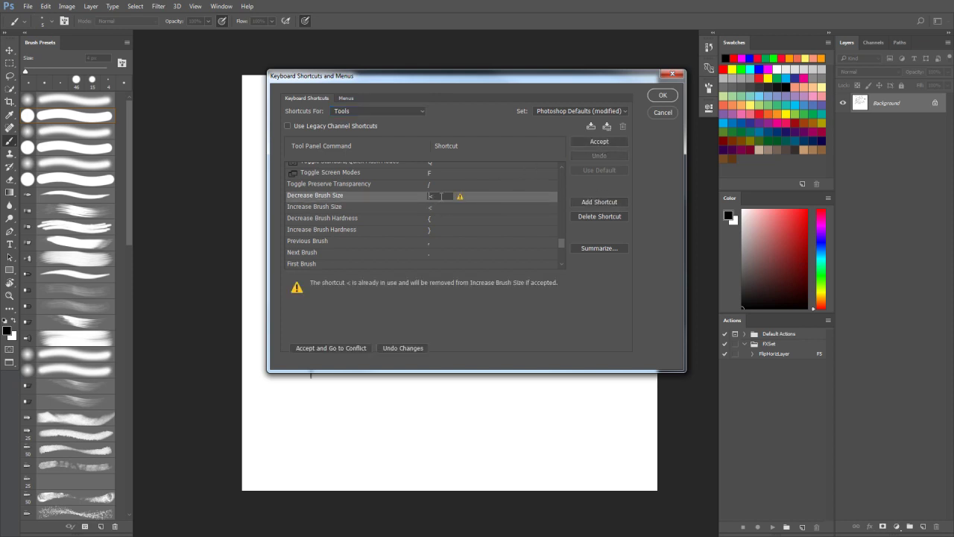
click(600, 142)
click(440, 207)
text(>)
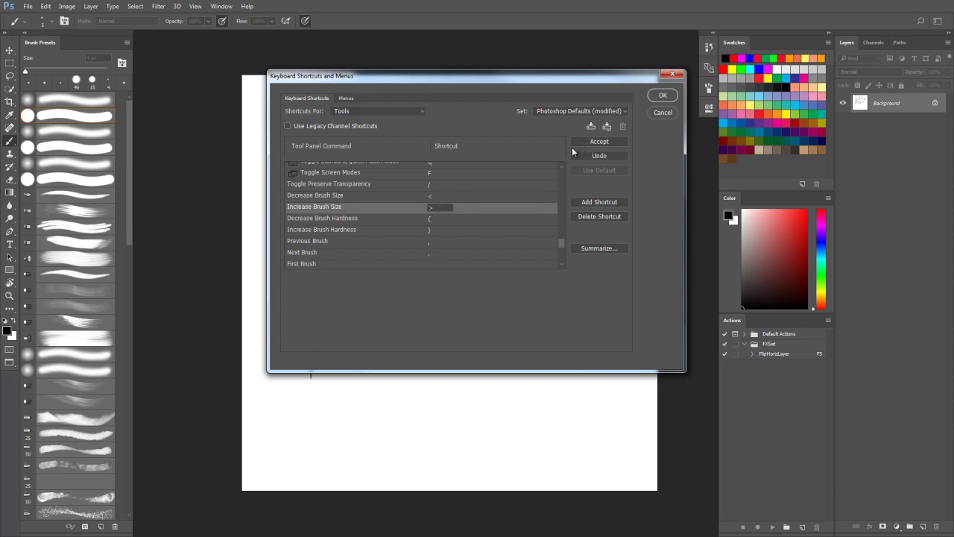
click(656, 102)
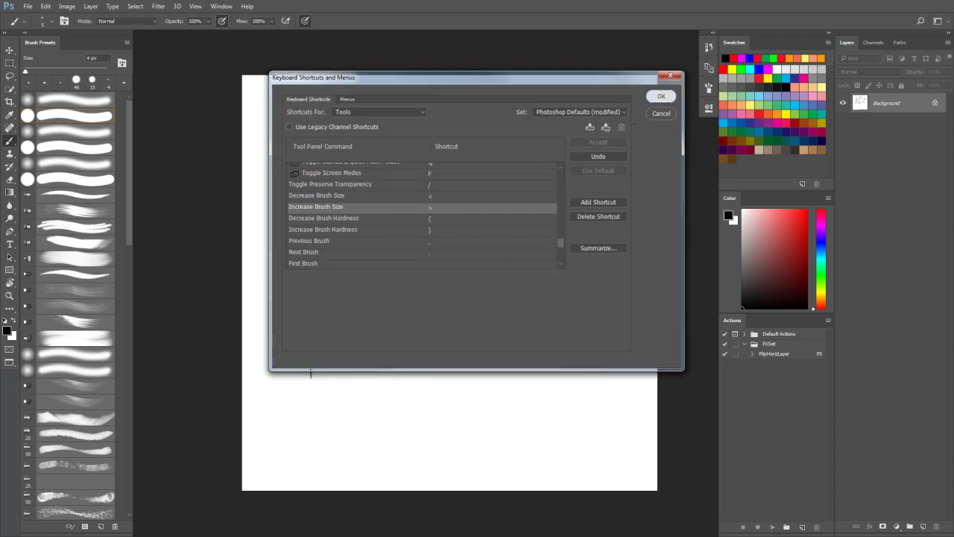
click(663, 95)
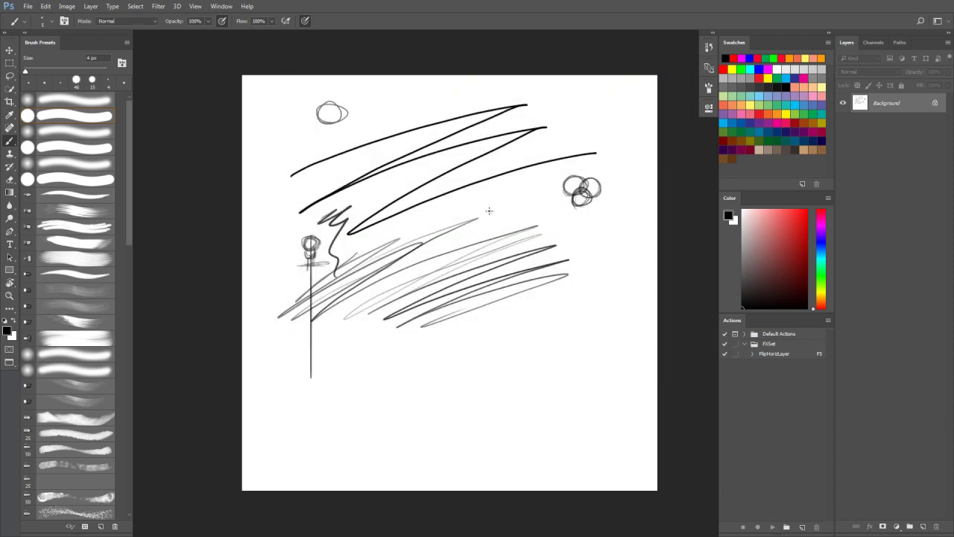
Step: Practise shrinking and enlarging the brush in increments with its size shortcuts, finishing at 6 px
key(less)
key(less)
key(less)
key(greater)
key(greater)
key(greater)
key(greater)
key(greater)
key(greater)
key(greater)
key(greater)
key(greater)
key(greater)
key(greater)
key(greater)
key(greater)
key(bracketleft)
key(bracketleft)
key(bracketleft)
key(bracketleft)
key(bracketleft)
key(bracketright)
Step: Draw a black zigzag and overlapping circles, and scribble a bright red zigzag over the upper canvas
mouse_move(476, 216)
mouse_down()
mouse_move(553, 207)
mouse_move(520, 276)
mouse_move(569, 293)
mouse_up()
mouse_move(471, 331)
mouse_down()
mouse_move(452, 355)
mouse_move(491, 349)
mouse_move(456, 351)
mouse_up()
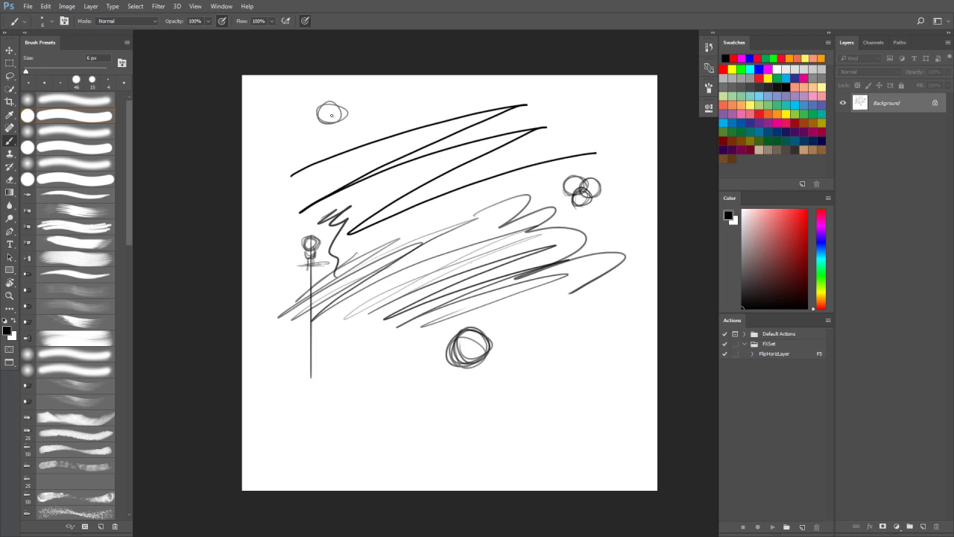
drag(788, 232, 805, 209)
mouse_move(410, 99)
mouse_down()
mouse_move(443, 112)
mouse_move(492, 155)
mouse_move(559, 159)
mouse_move(426, 237)
mouse_up()
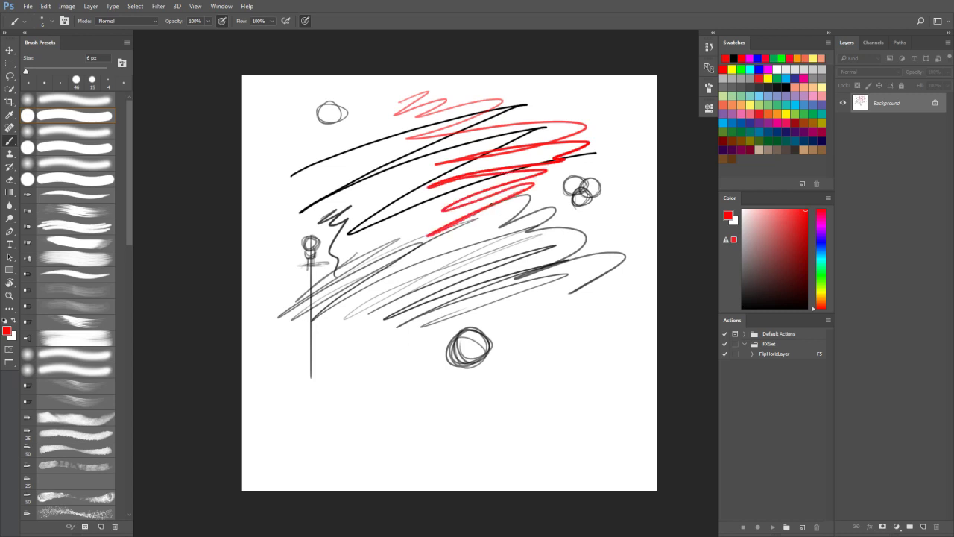
Step: Reset the painting colours to default and choose a muted red foreground colour in the Color Picker
key(d)
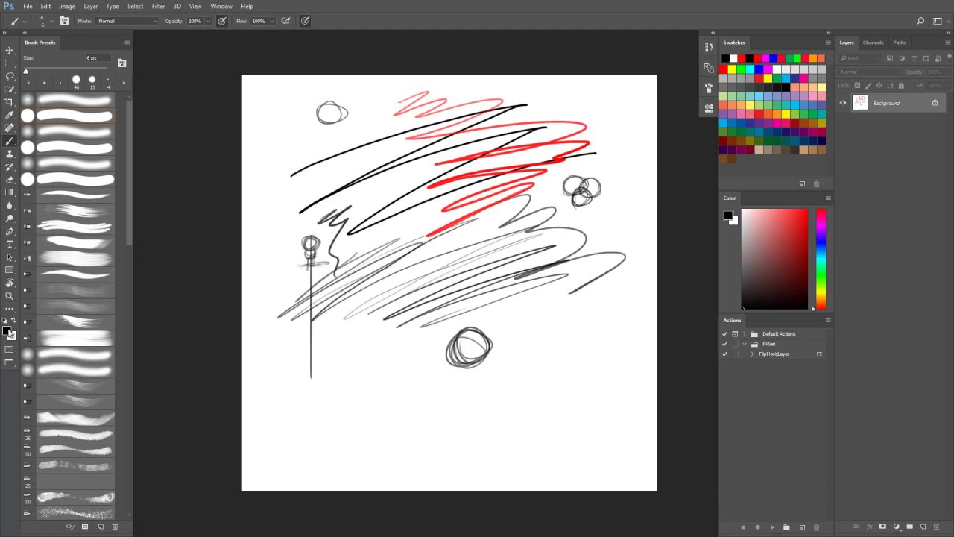
click(7, 330)
click(445, 162)
click(575, 133)
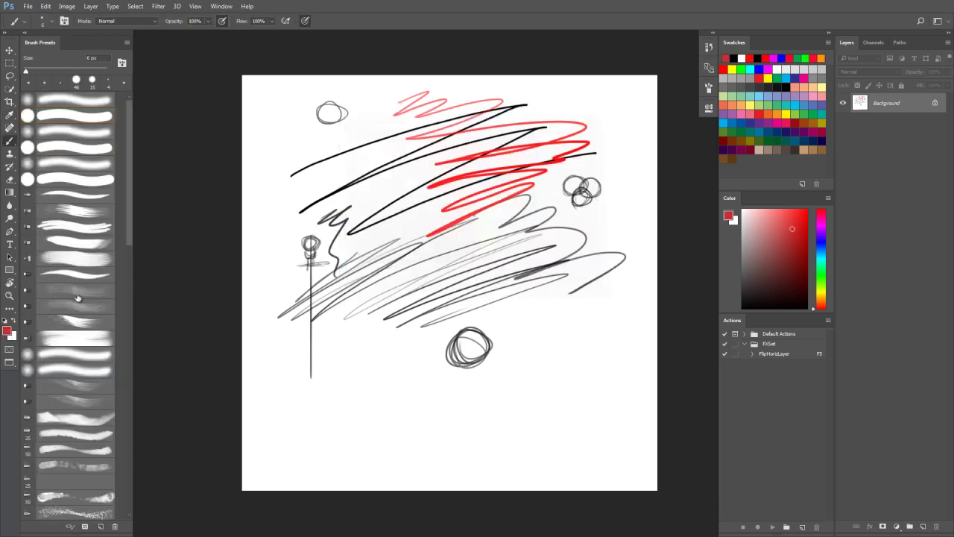
Step: Choose a muted blue background colour in the Color Picker
click(12, 336)
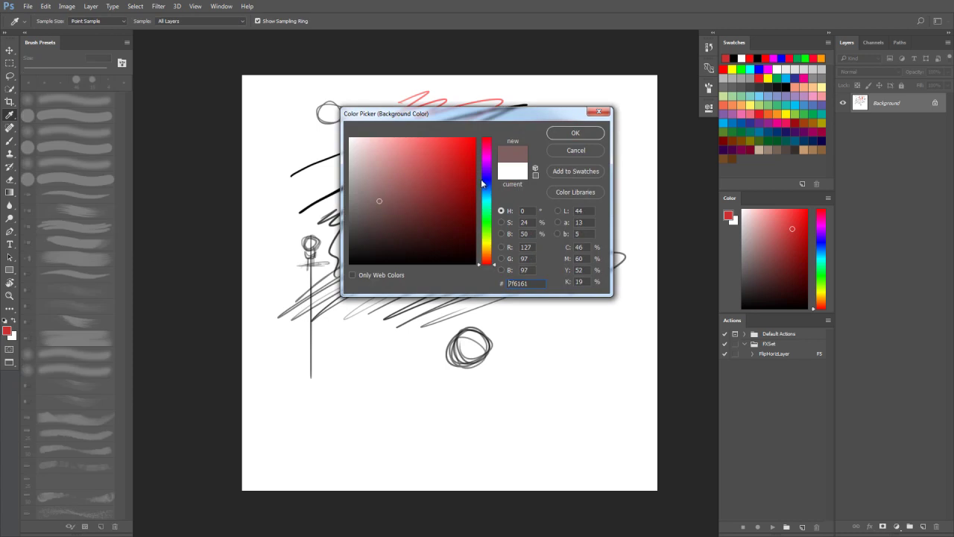
click(486, 182)
click(434, 162)
click(572, 133)
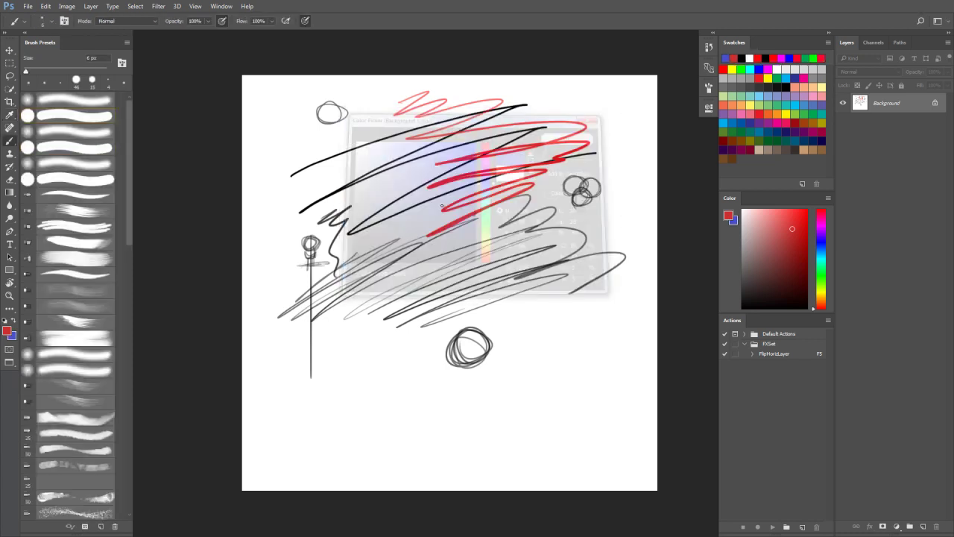
Step: Restore the default black and white colours and fill the canvas alternately with white and black, ending on white
key(d)
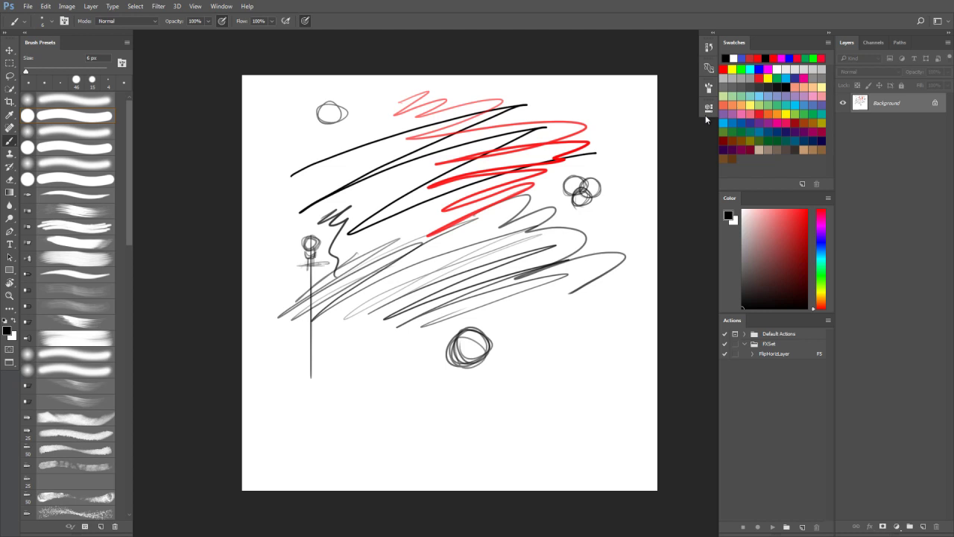
key(ctrl+BackSpace)
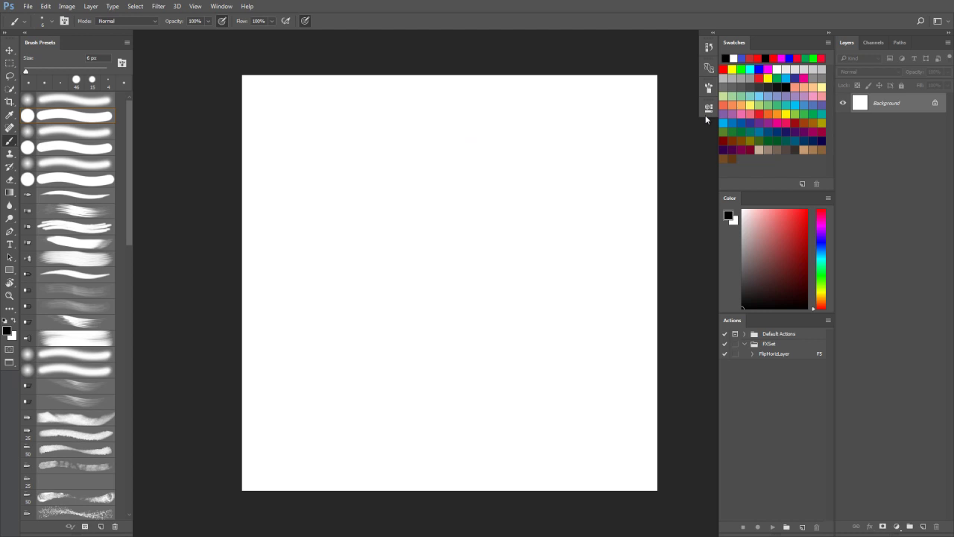
key(alt+BackSpace)
key(ctrl+BackSpace)
key(alt+BackSpace)
key(ctrl+BackSpace)
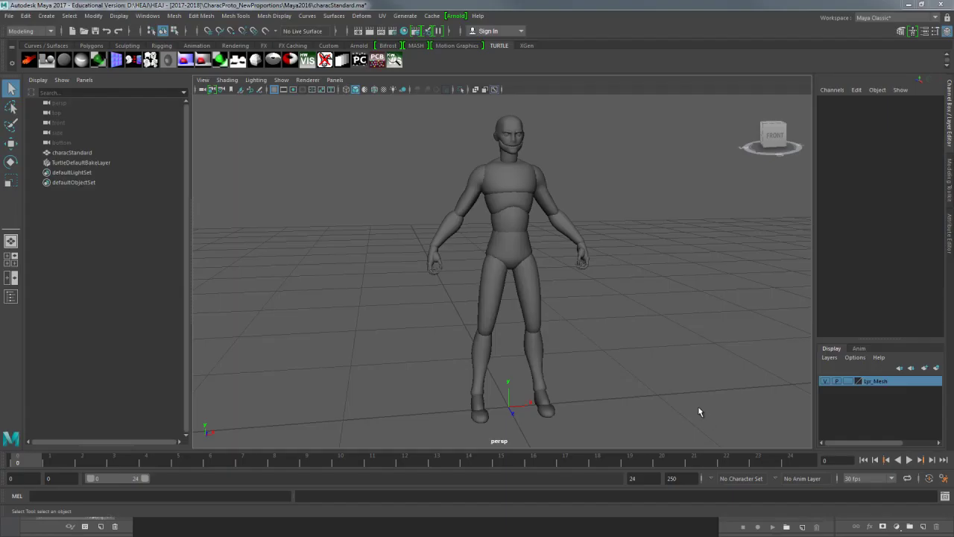
Step: In Maya, examine the standing character model's head, torso, arms and legs from the front and side
drag(586, 220, 642, 186)
mouse_move(580, 175)
mouse_down()
mouse_move(628, 172)
mouse_move(596, 178)
mouse_up()
drag(571, 146, 548, 199)
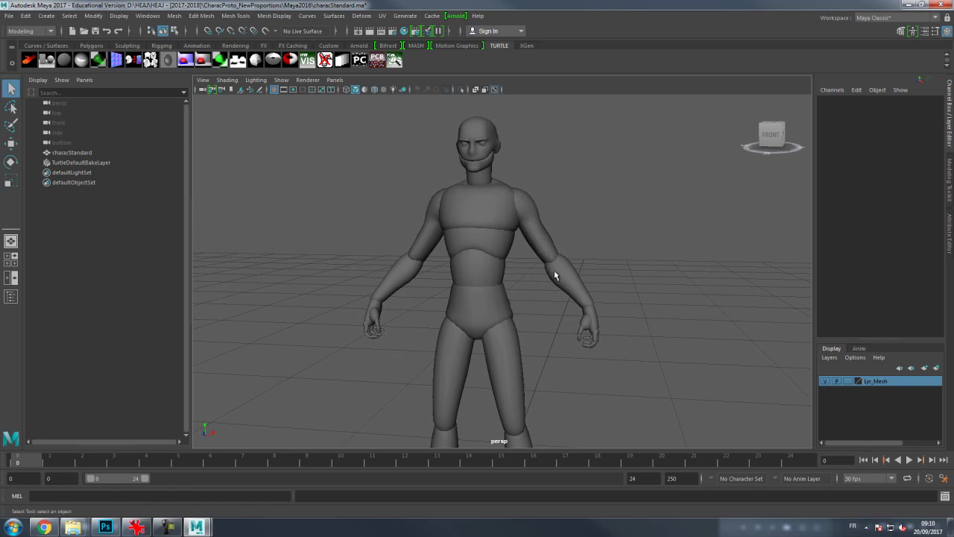
alt+drag(554, 343, 515, 255)
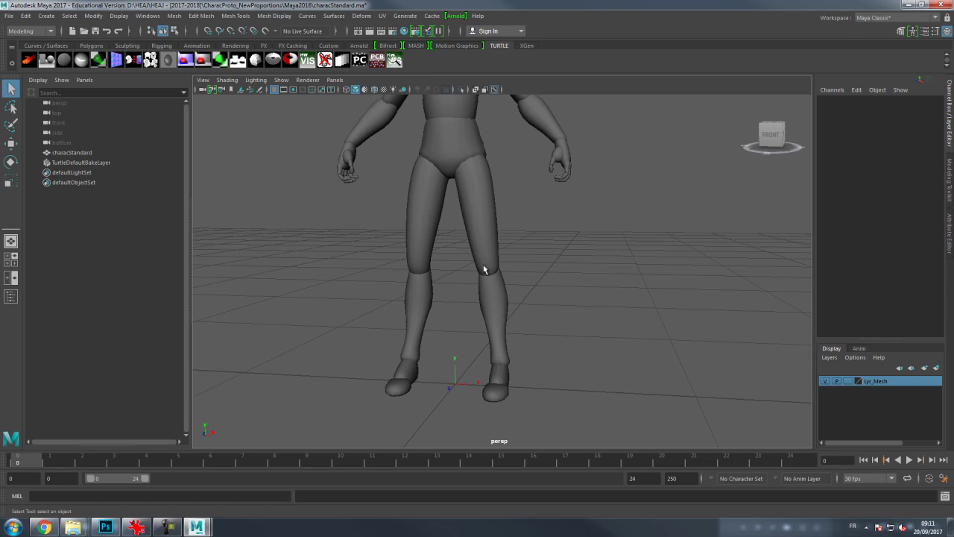
alt+drag(509, 198, 509, 255)
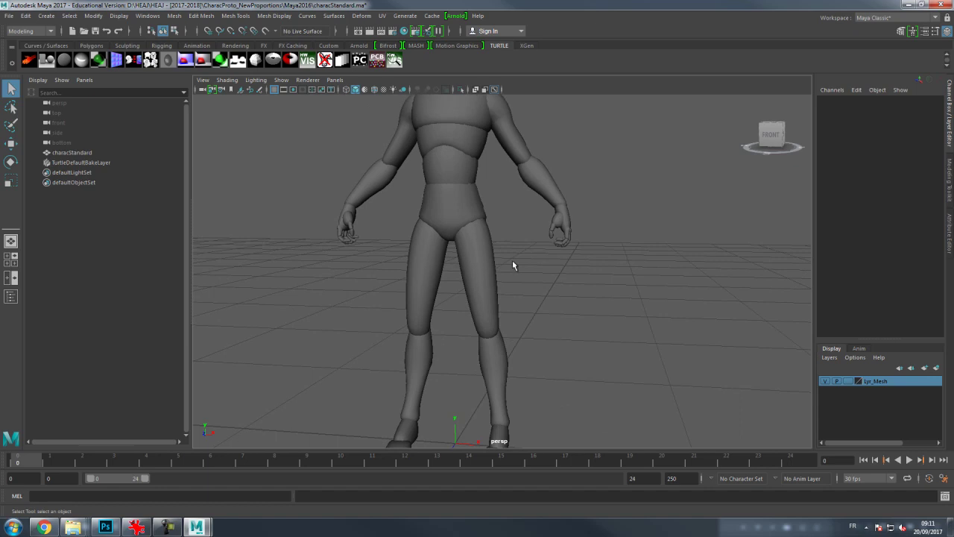
alt+drag(502, 243, 460, 209)
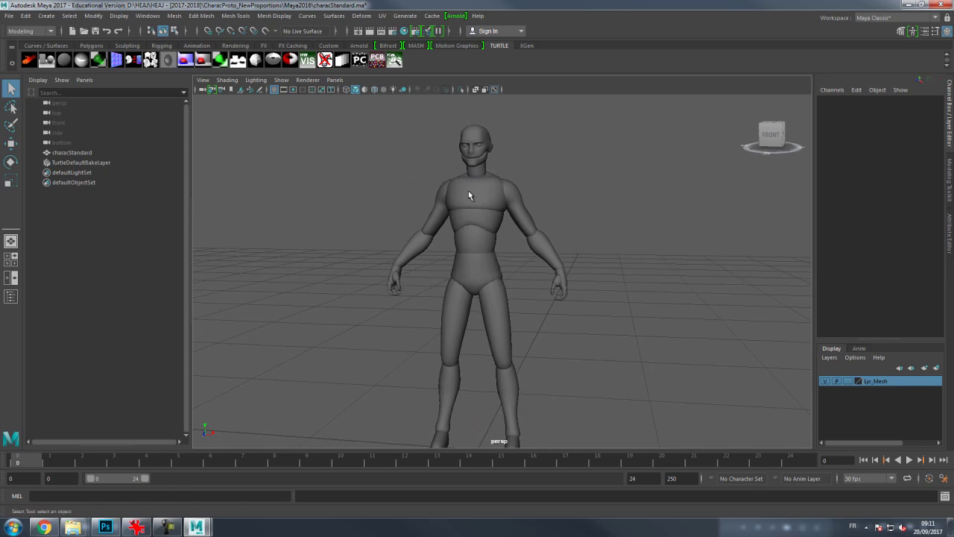
scroll(468, 202, up, 3)
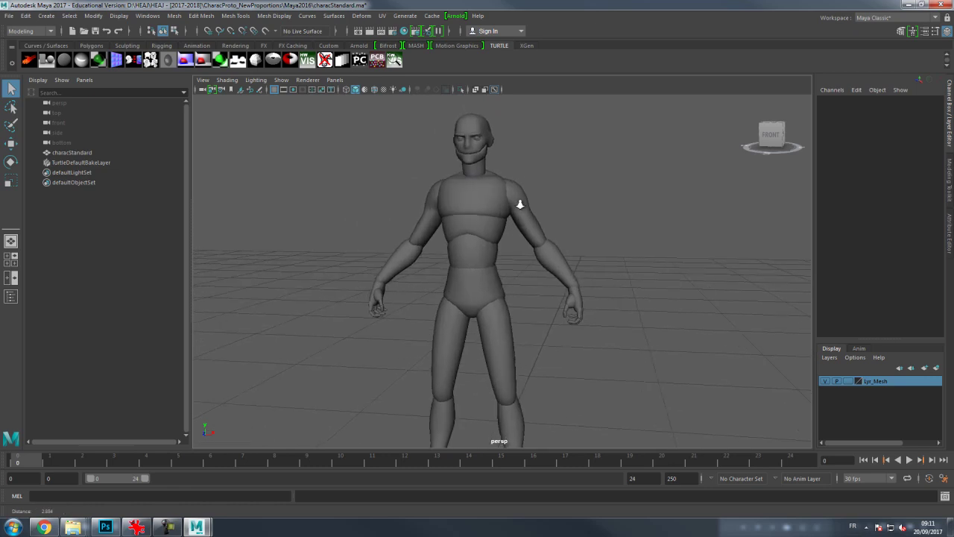
scroll(514, 202, up, 2)
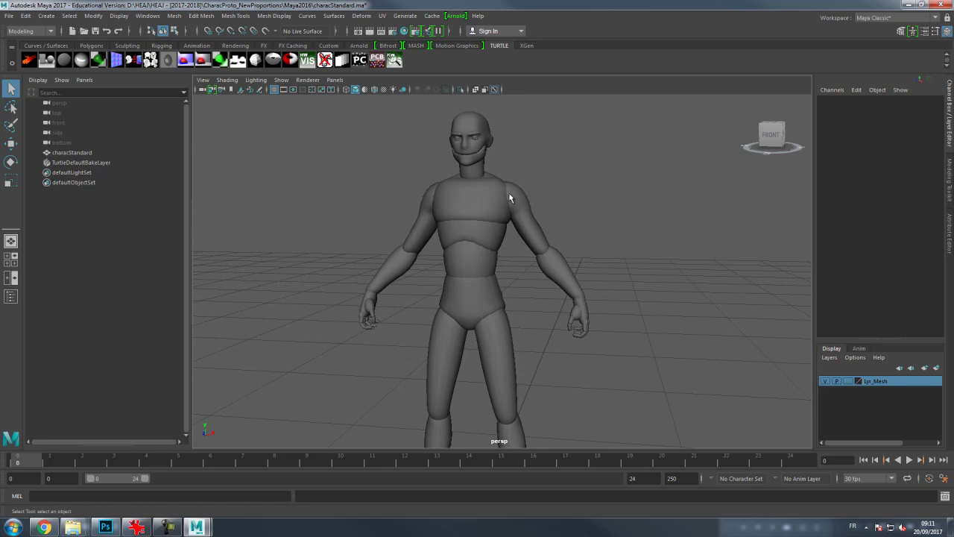
alt+drag(510, 198, 494, 215)
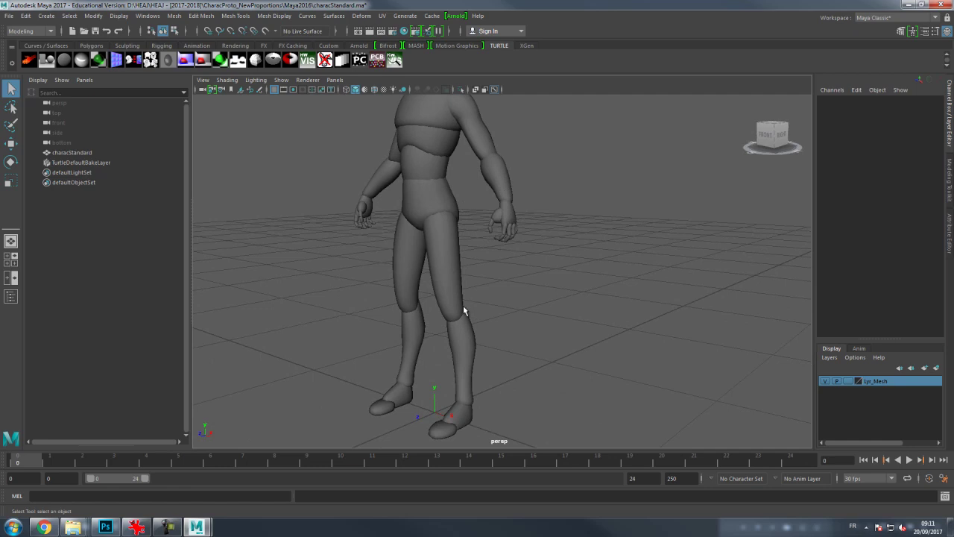
alt+drag(439, 171, 442, 259)
alt+drag(431, 115, 511, 236)
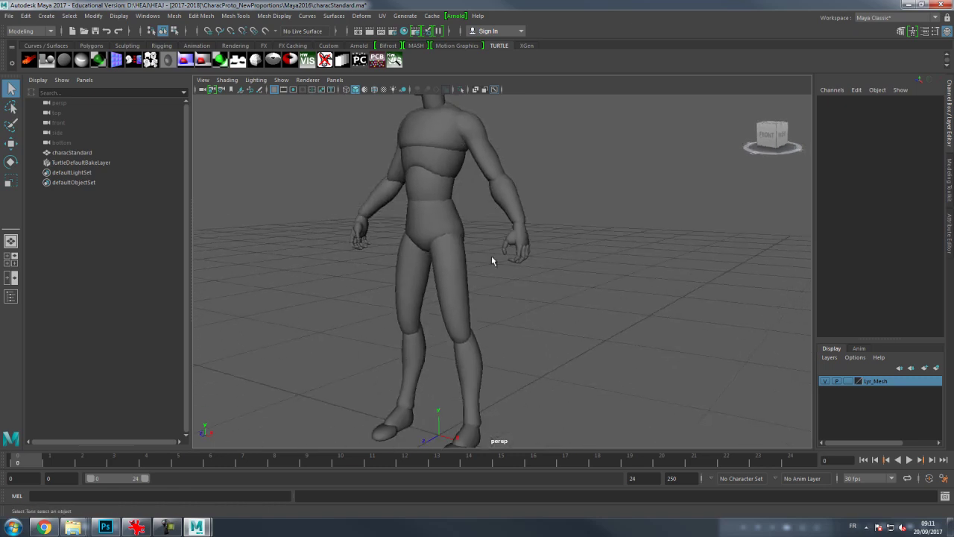
alt+drag(485, 308, 469, 351)
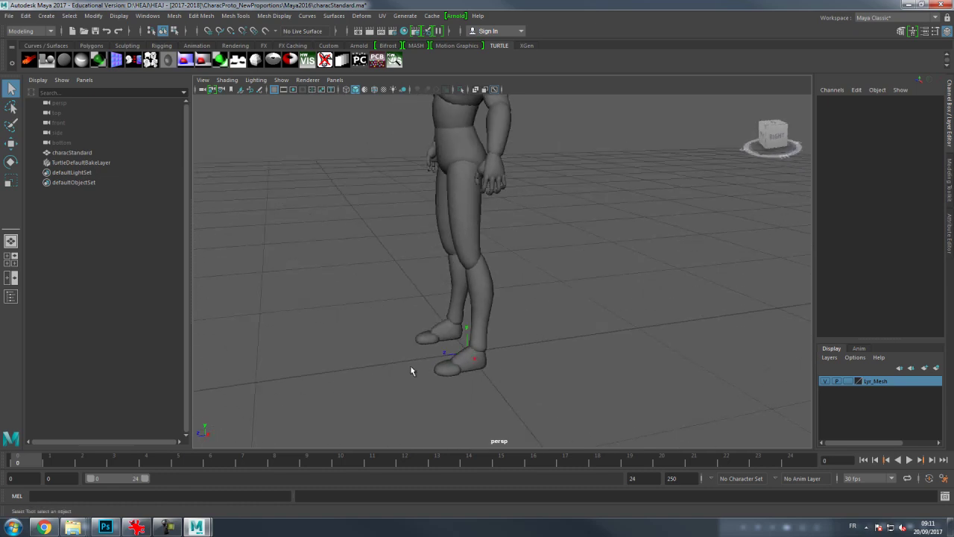
Step: Examine the character model's head, torso, arms and legs from the side, front and three-quarter views
alt+drag(434, 285, 469, 196)
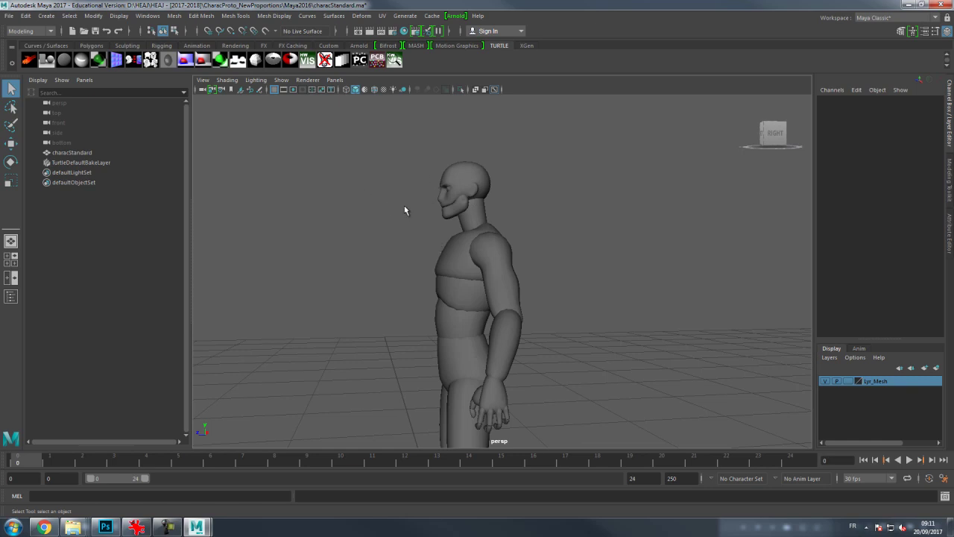
drag(416, 228, 380, 224)
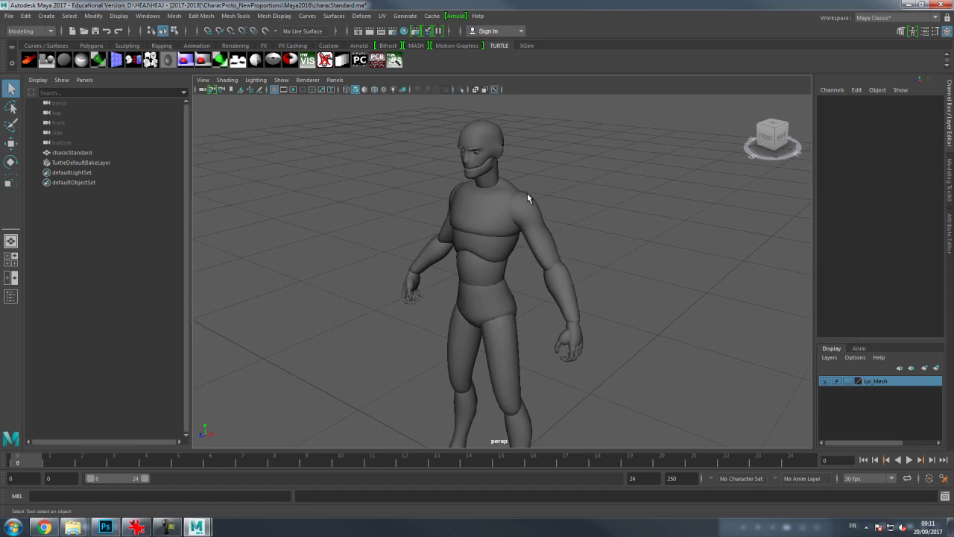
drag(573, 212, 526, 159)
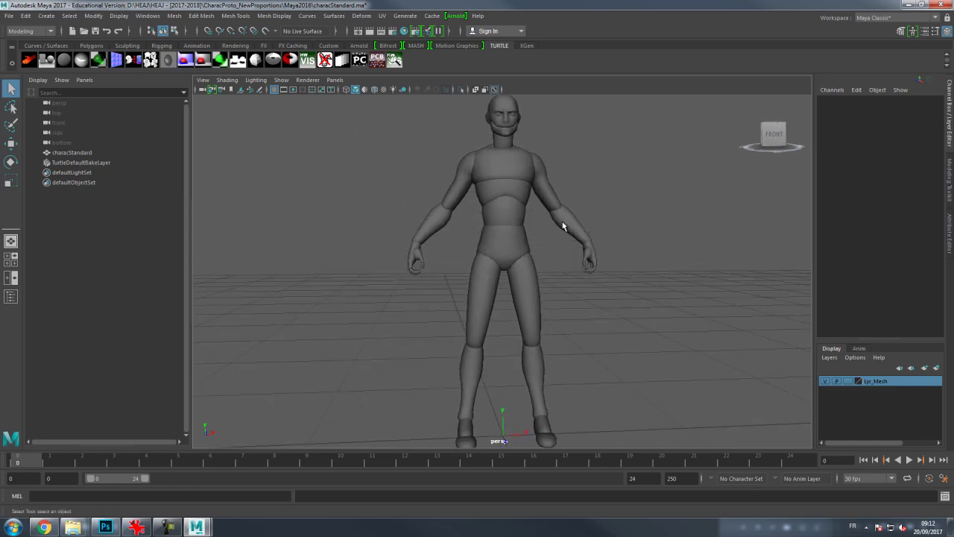
drag(571, 219, 590, 236)
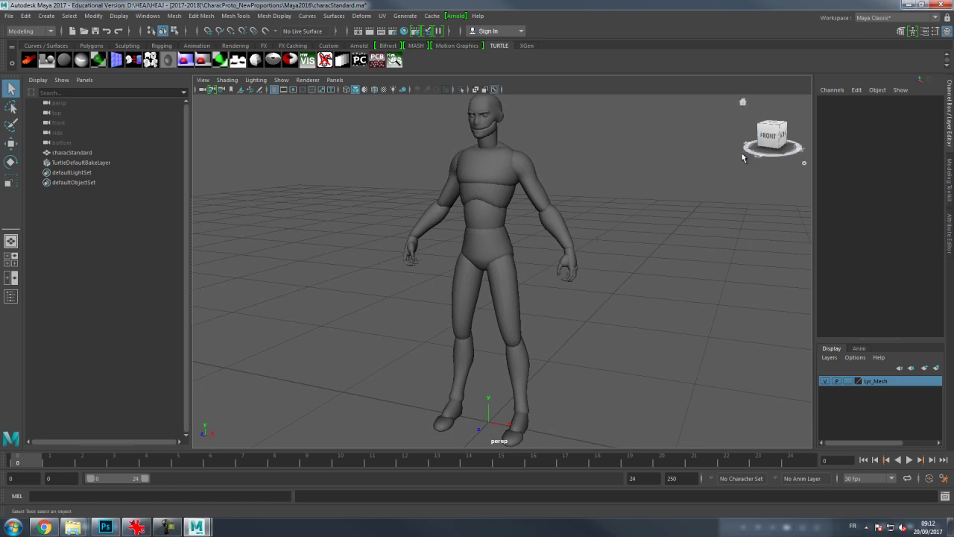
drag(669, 192, 652, 165)
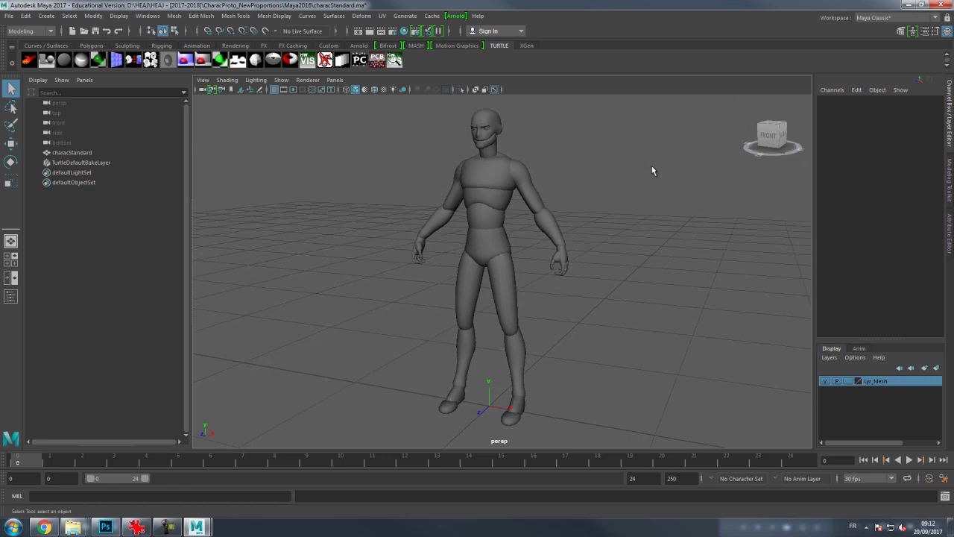
Step: Hide the viewport grid and all UI elements, keeping the whole character in a three-quarter front view
drag(652, 166, 623, 175)
click(273, 90)
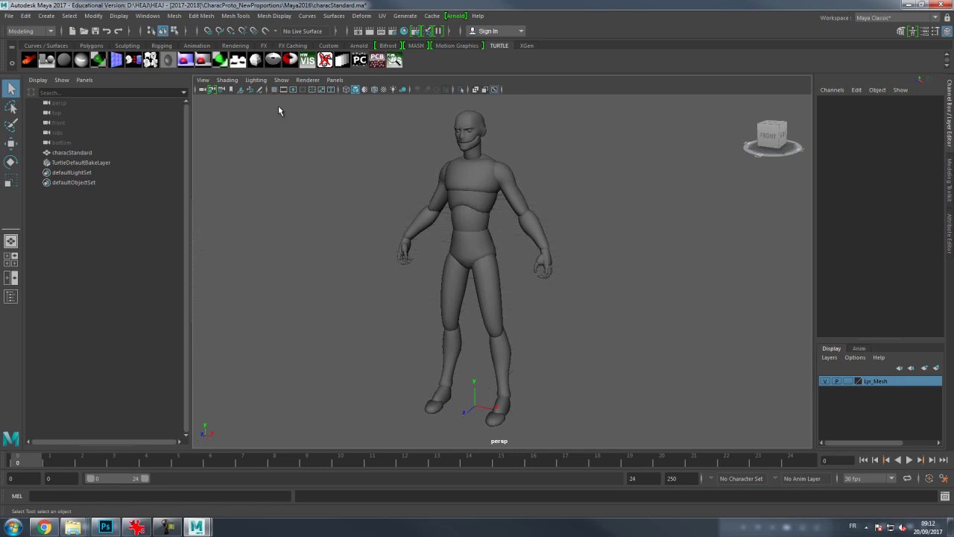
mouse_move(356, 173)
mouse_down()
mouse_move(368, 177)
mouse_move(358, 176)
mouse_up()
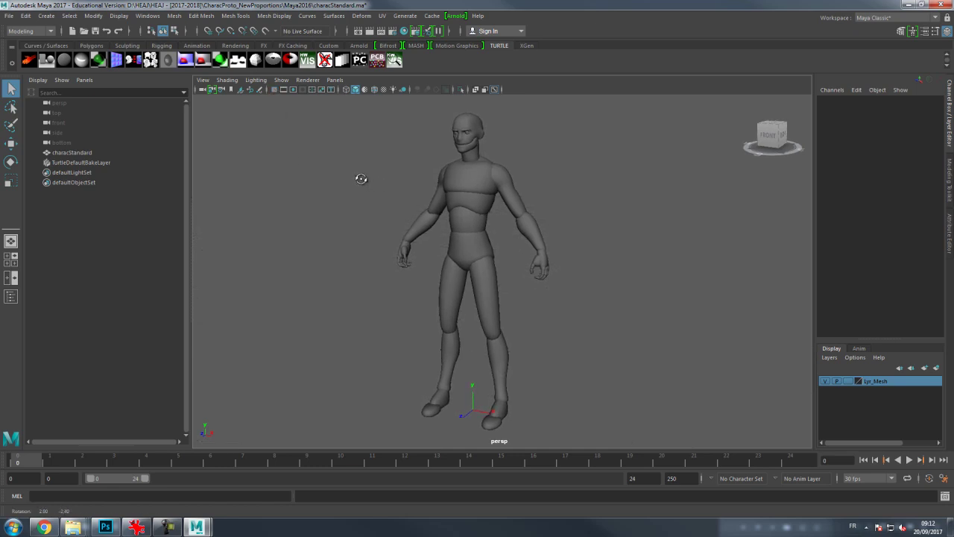
click(119, 17)
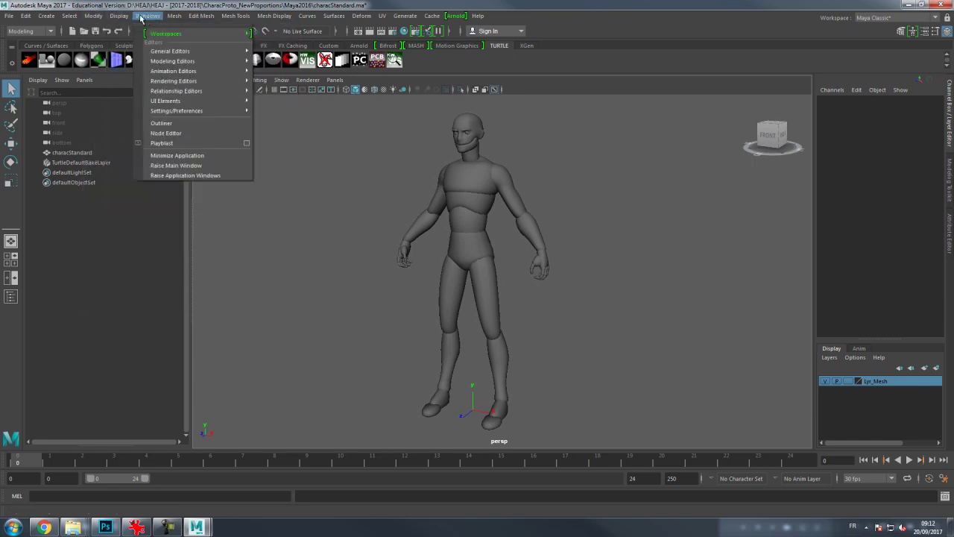
click(128, 29)
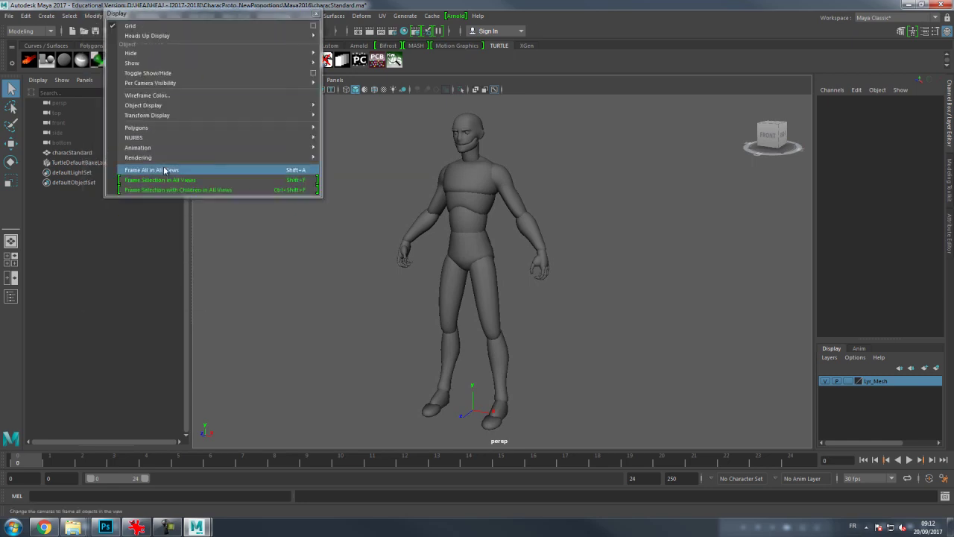
mouse_move(155, 40)
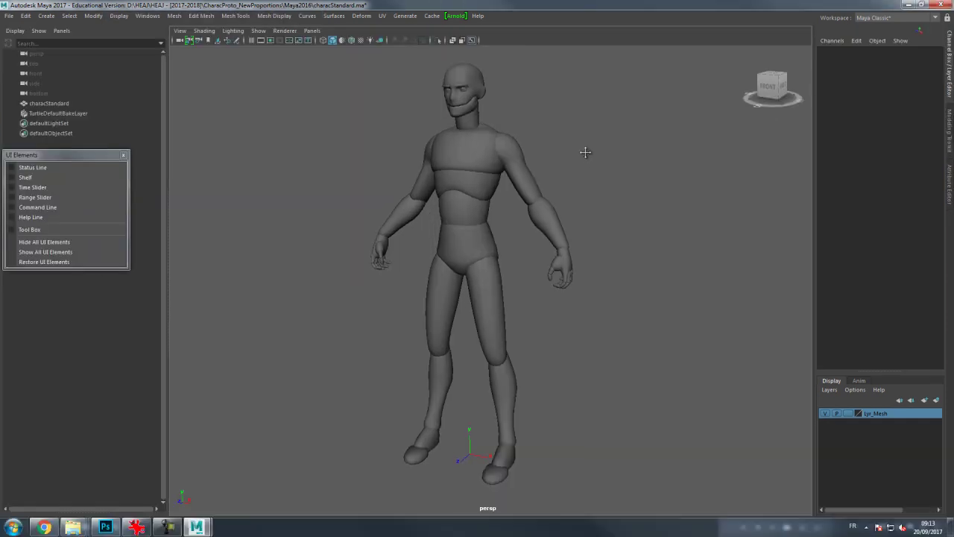
drag(587, 144, 585, 144)
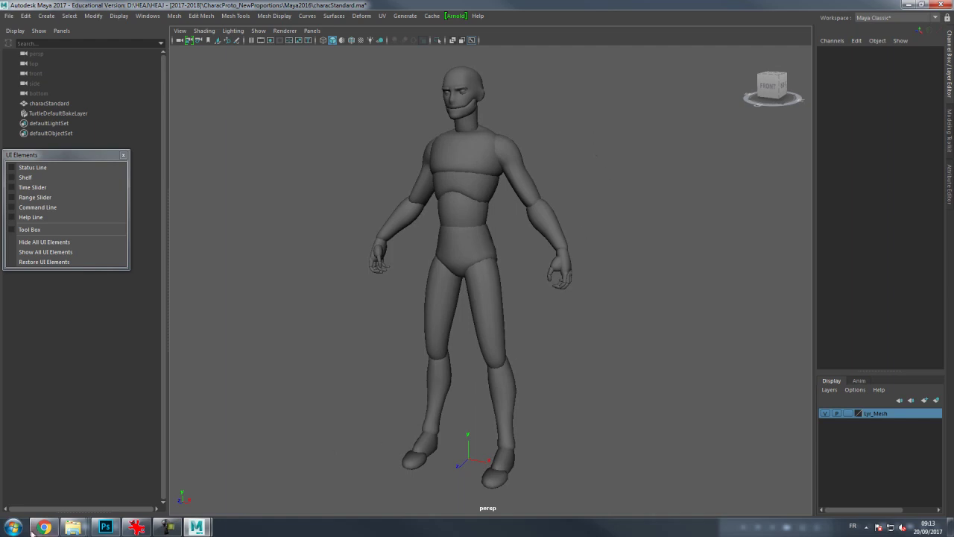
Step: Switch to Photoshop, create a new 3840 x 1080 pixel document with a white background, and paste the screen capture into it
click(104, 530)
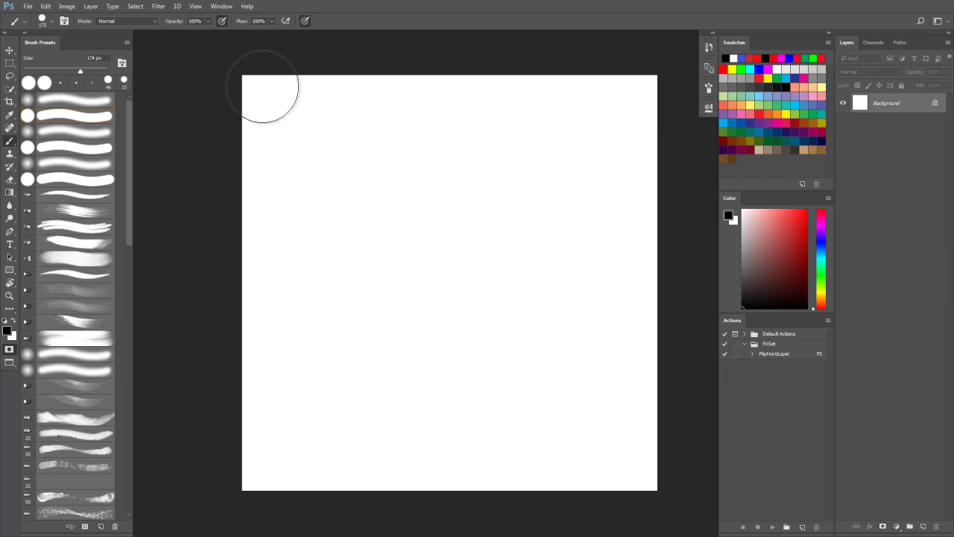
key(ctrl+n)
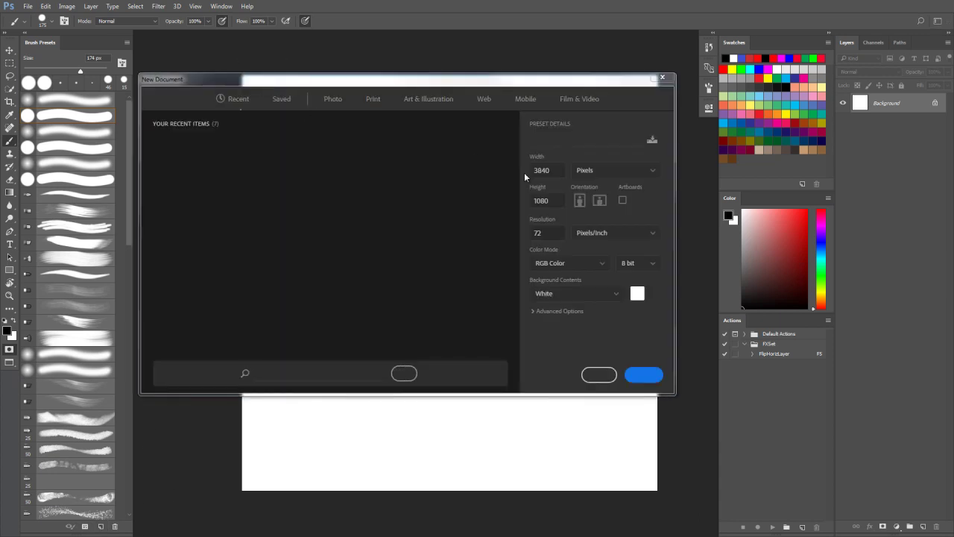
click(634, 375)
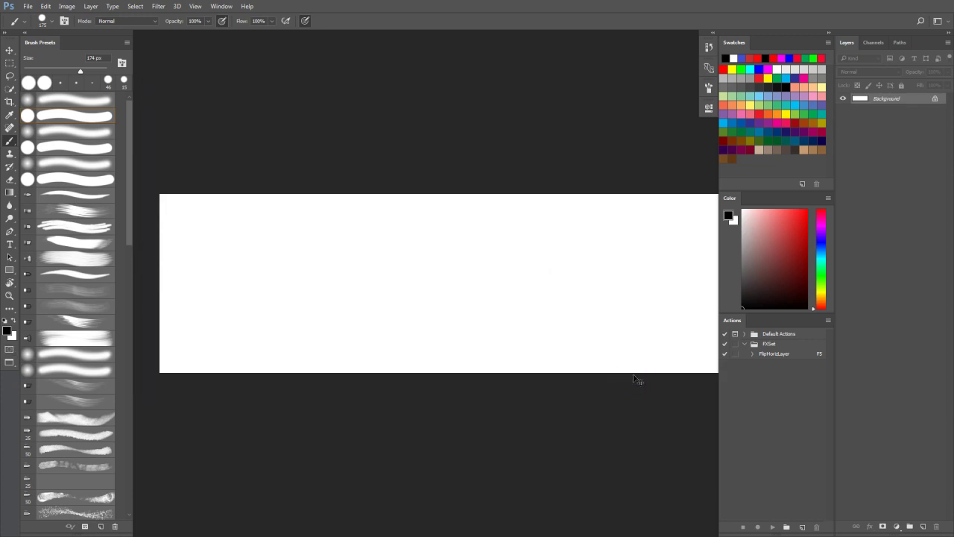
key(ctrl+v)
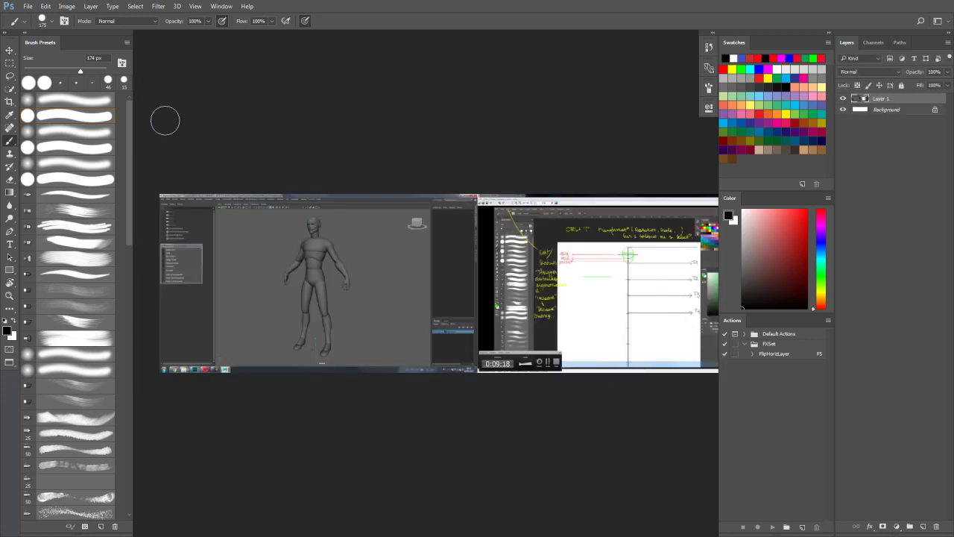
Step: Crop the pasted capture to the Maya viewport area around the character using a rectangular selection
click(11, 64)
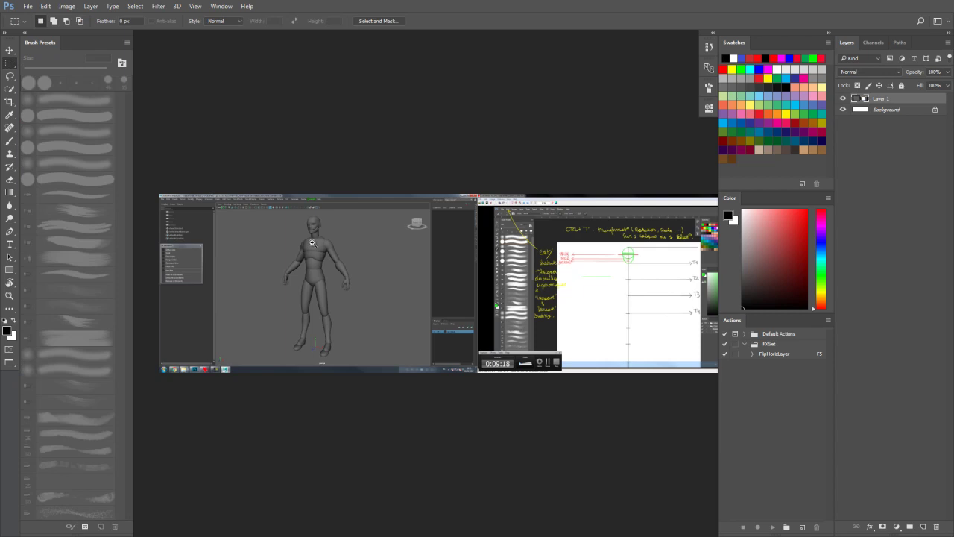
scroll(312, 239, up, 2)
drag(312, 239, 351, 173)
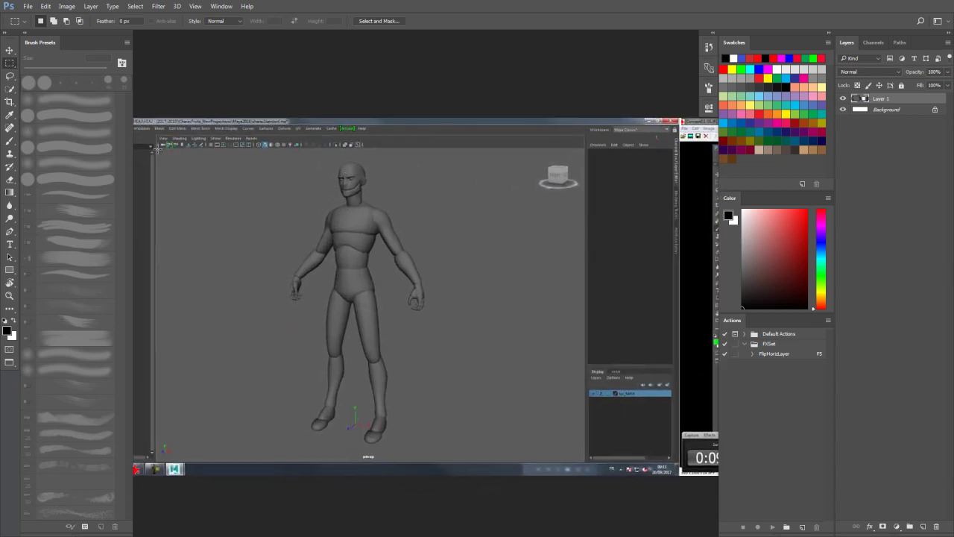
drag(157, 150, 583, 457)
click(66, 7)
click(93, 107)
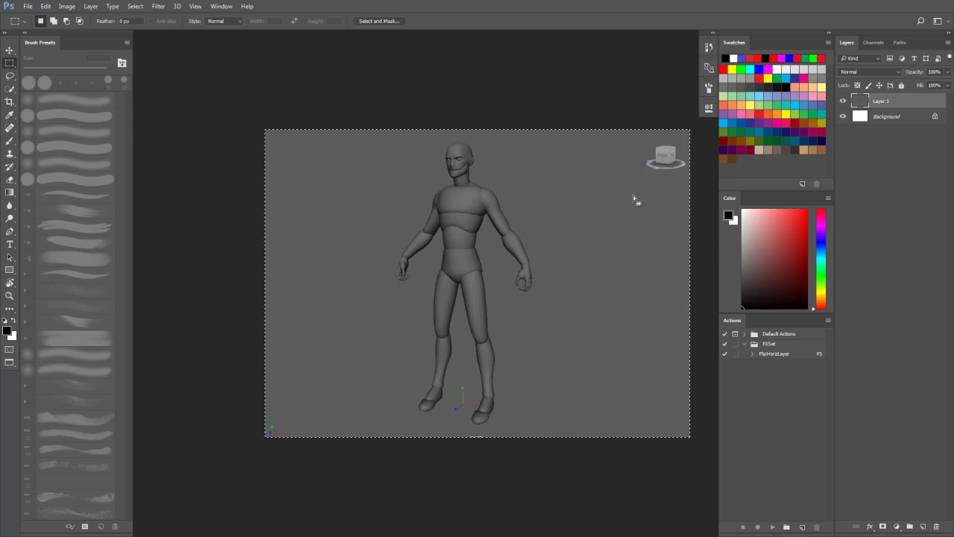
Step: Return to the standard screen mode and float the cropped character document in its own window
key(f)
key(f)
drag(315, 38, 329, 87)
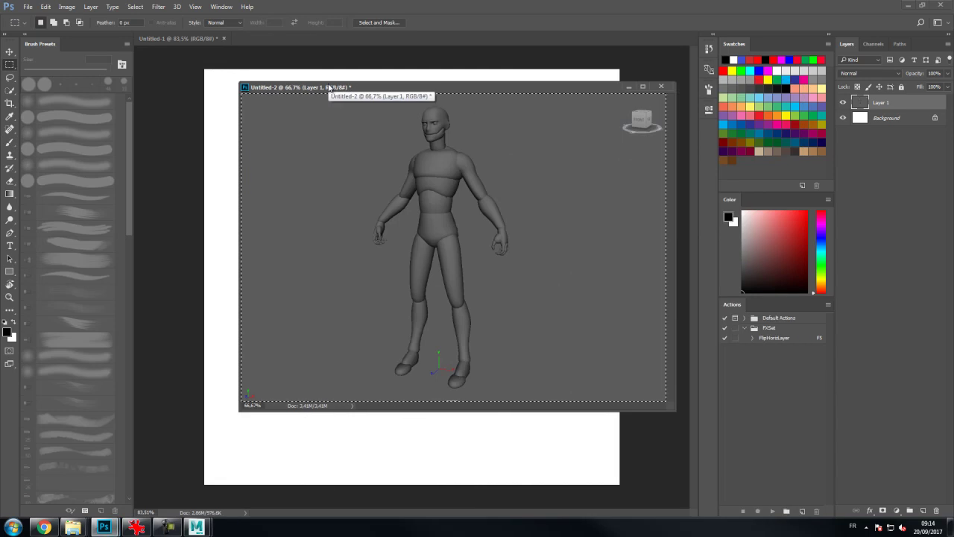
Step: Save the cropped character image as ReferencesD3D in the ART - Concept folder
key(ctrl+shift+s)
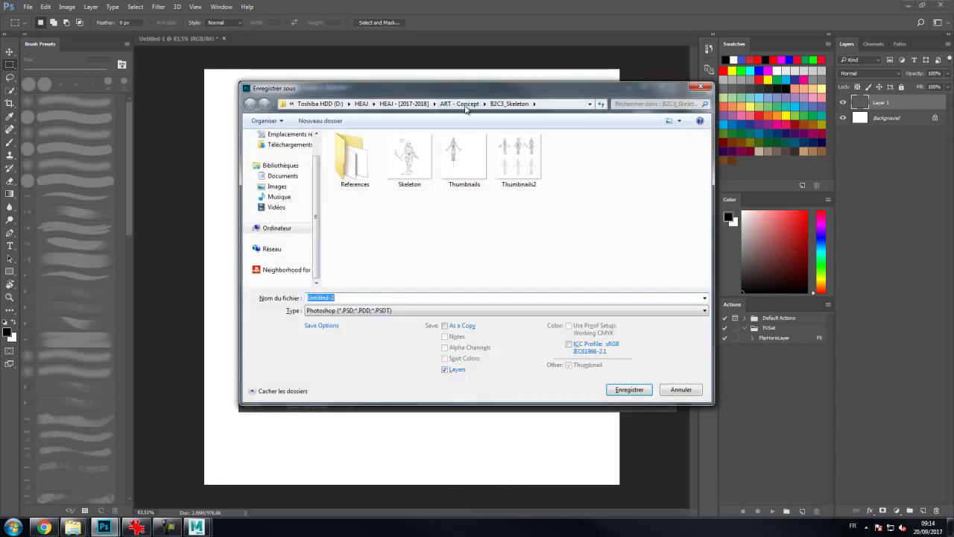
click(462, 108)
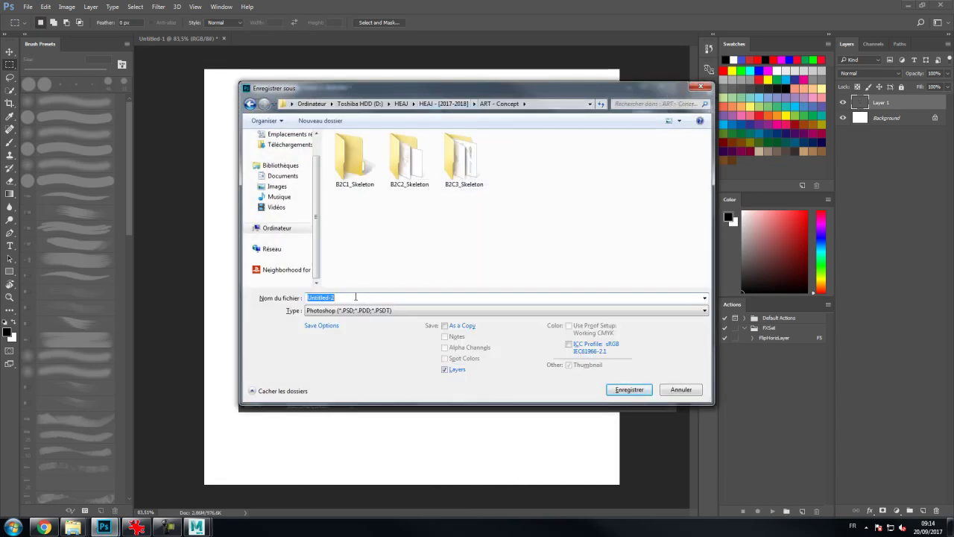
text(ReferencesD3D)
key(Return)
click(591, 162)
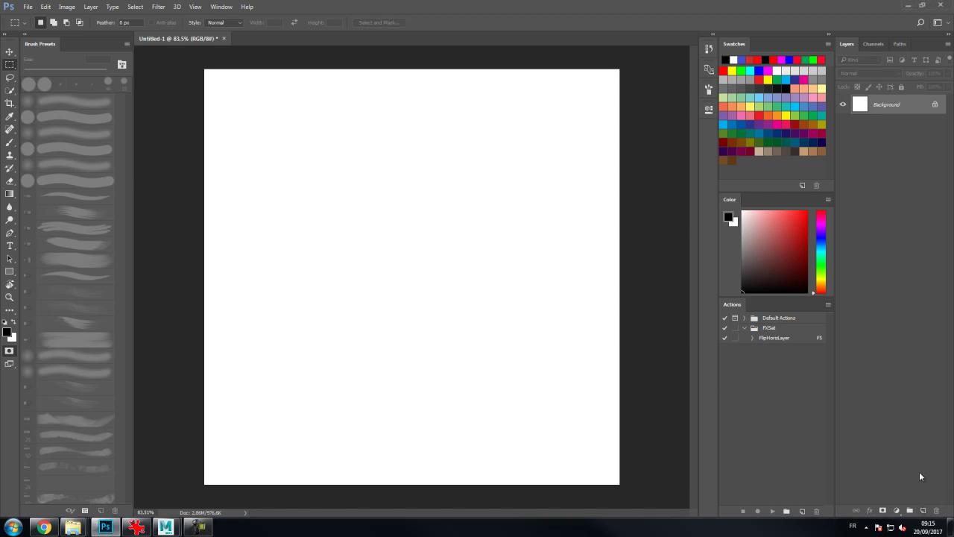
Step: Add a new layer to the blank square document and reduce the brush size to 6 px
click(923, 512)
drag(498, 69, 508, 77)
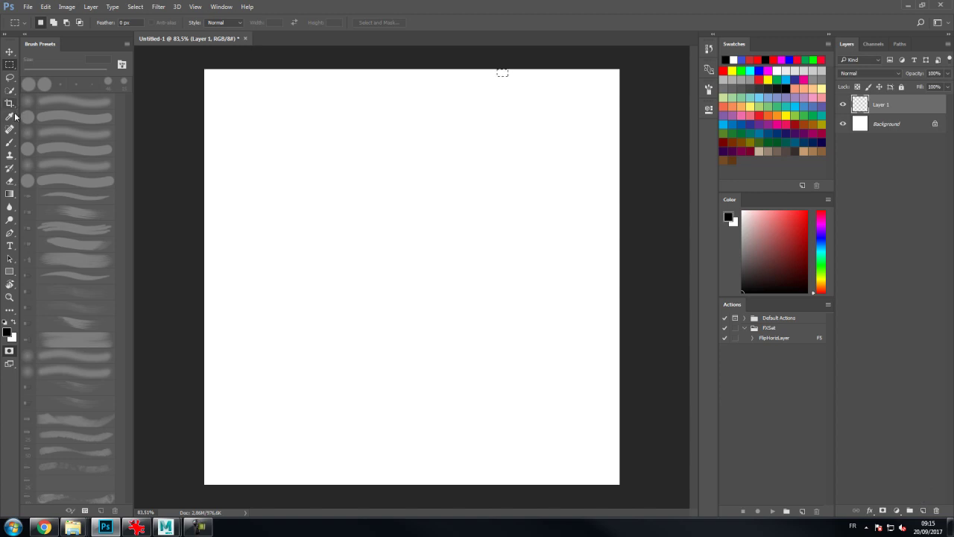
click(9, 142)
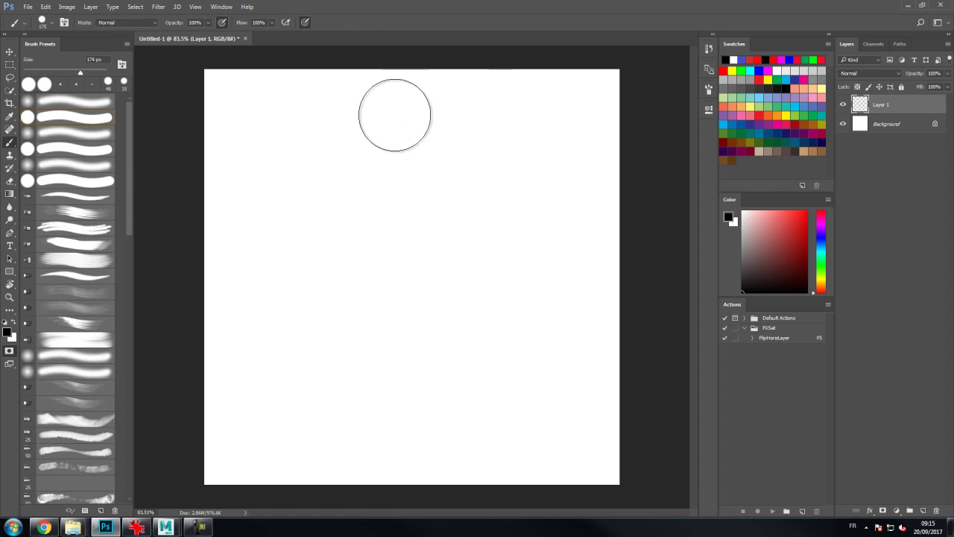
key(bracketleft)
key(bracketleft)
key(bracketleft)
key(bracketleft)
key(bracketleft)
key(bracketleft)
key(bracketleft)
key(bracketleft)
key(bracketleft)
key(bracketleft)
key(bracketleft)
key(bracketleft)
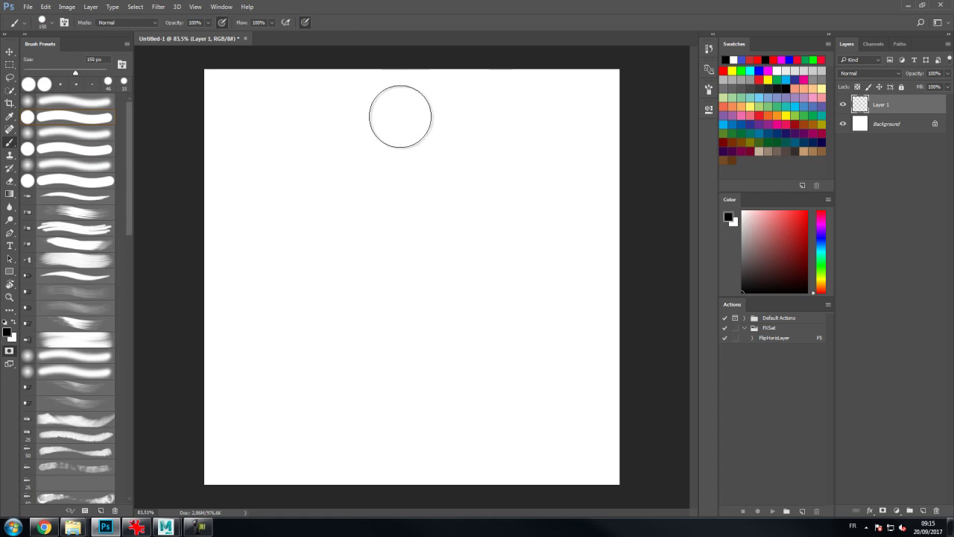
key(bracketright)
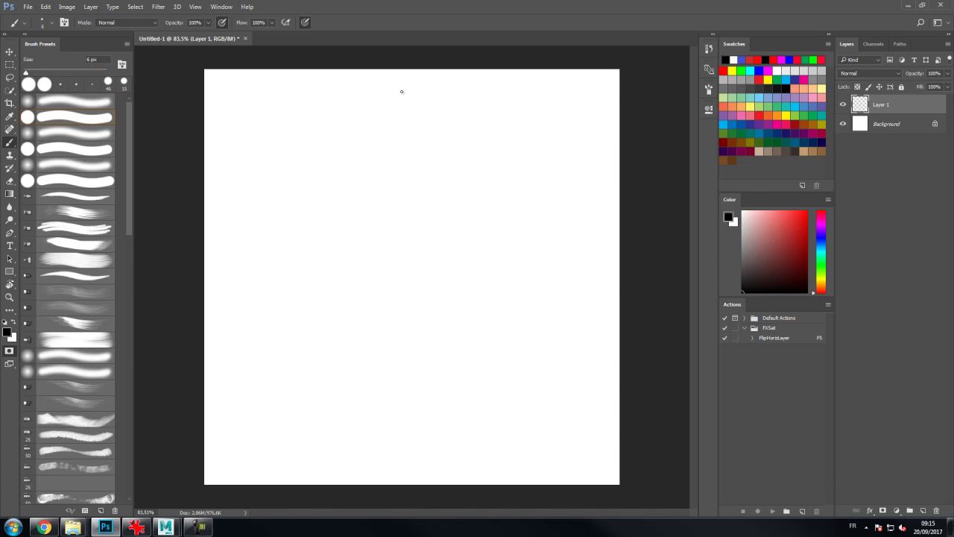
Step: Draw a tall vertical axis, a horizontal ground line across its base and a short tick at its upper end
mouse_move(399, 88)
mouse_down()
mouse_move(400, 456)
mouse_move(292, 456)
mouse_up()
mouse_move(426, 457)
mouse_down()
mouse_move(445, 458)
mouse_move(265, 453)
mouse_up()
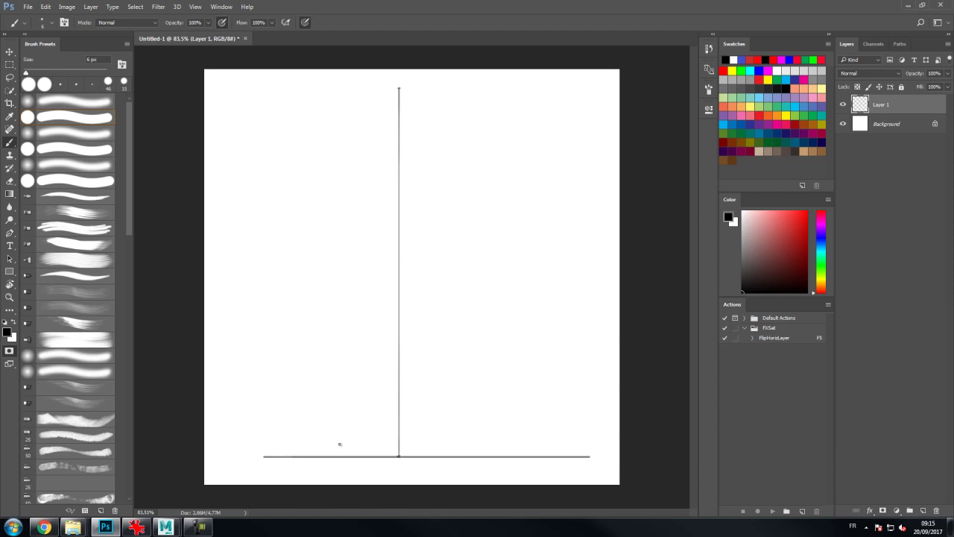
mouse_move(264, 456)
mouse_down()
mouse_move(243, 456)
mouse_move(304, 458)
mouse_up()
mouse_move(399, 88)
mouse_down()
mouse_move(391, 88)
mouse_move(407, 88)
mouse_up()
Step: Enclose the vertical axis's full height in a rectangular selection, then show the rulers and enable snapping
click(11, 65)
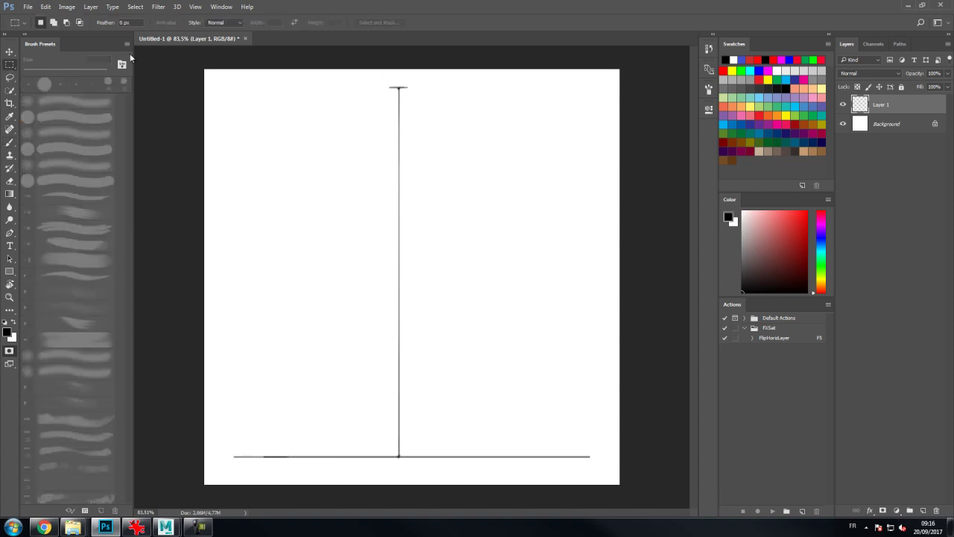
drag(389, 88, 407, 456)
key(ctrl+r)
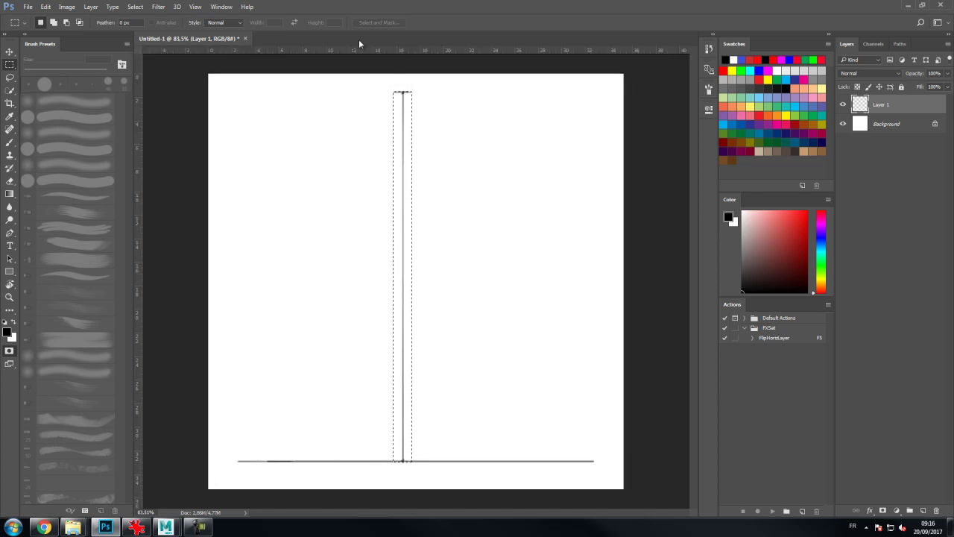
click(196, 8)
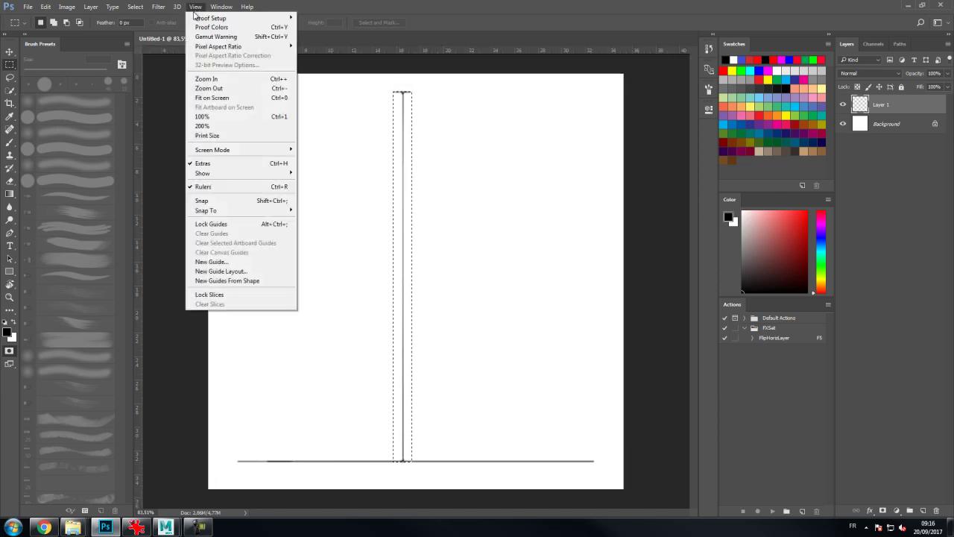
click(216, 204)
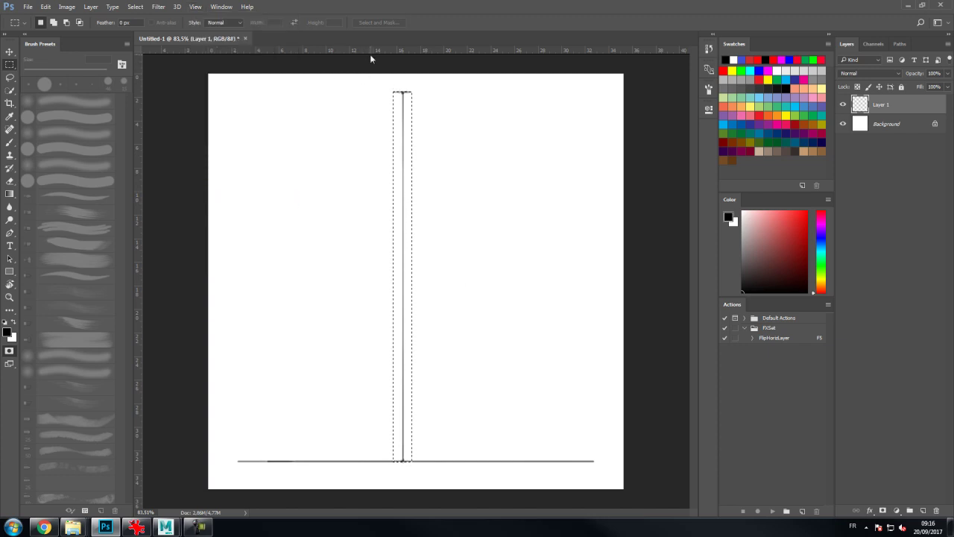
click(195, 8)
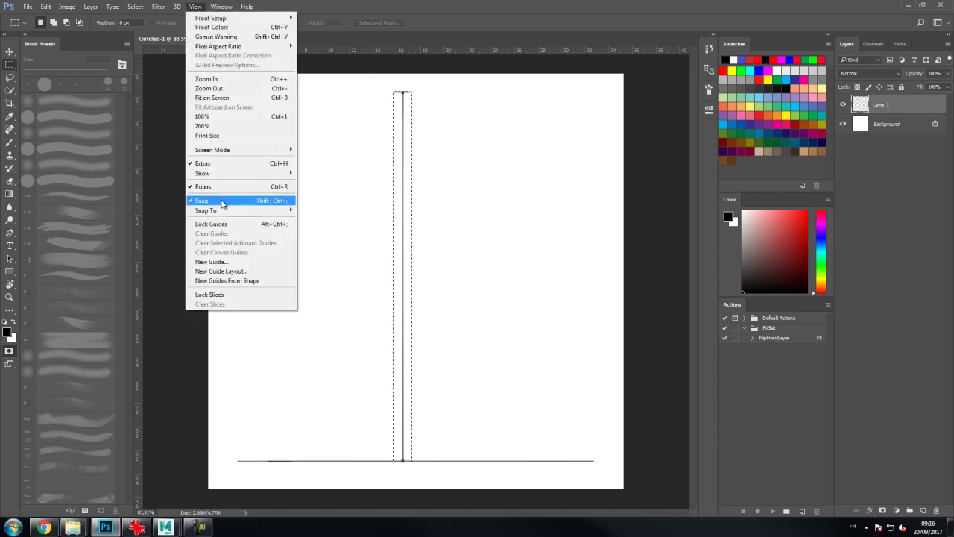
Step: Place a horizontal guide at the selection's midpoint and mark it on the axis with a brush tick
click(412, 49)
drag(412, 48, 422, 281)
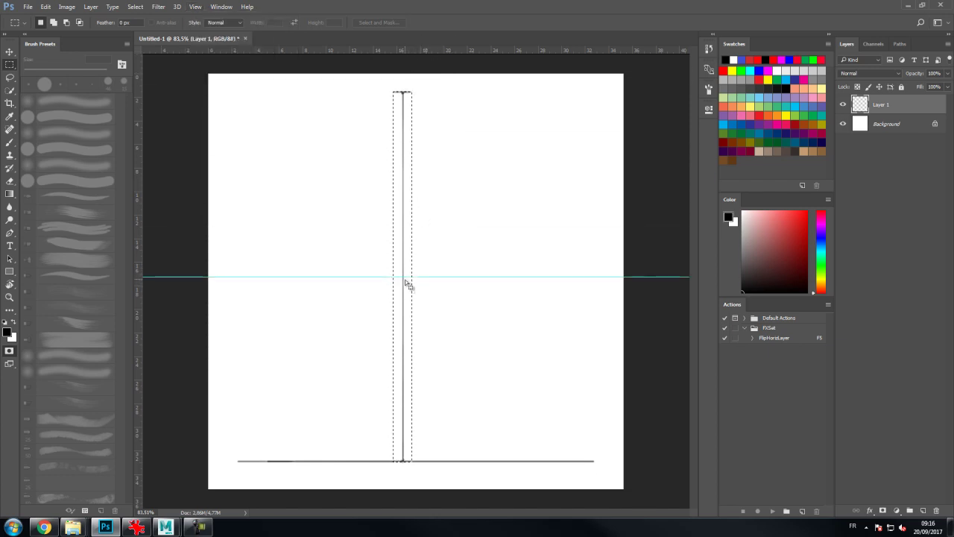
key(b)
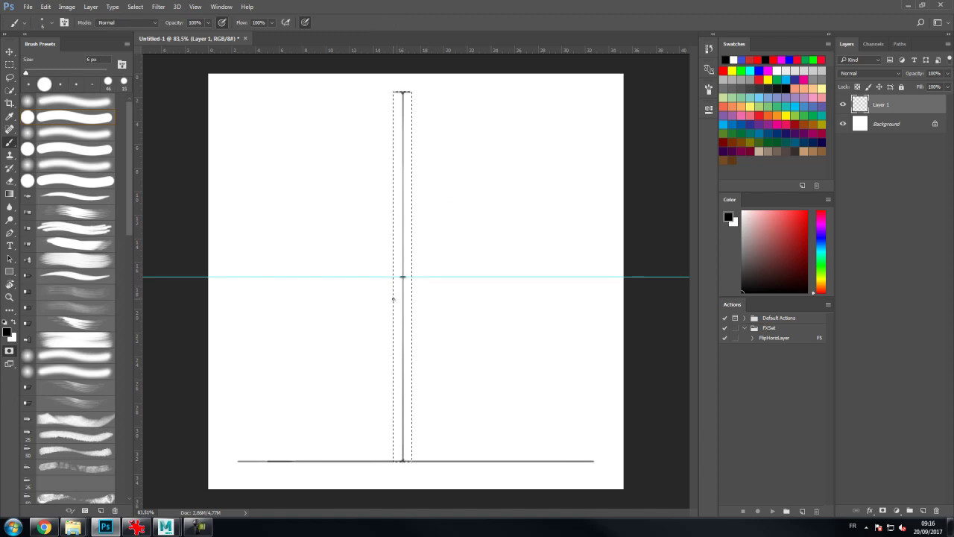
Step: Select the axis's upper half, place a horizontal guide at its midpoint and mark that point with a brush tick
key(m)
click(411, 97)
drag(392, 91, 415, 278)
drag(416, 50, 420, 183)
key(b)
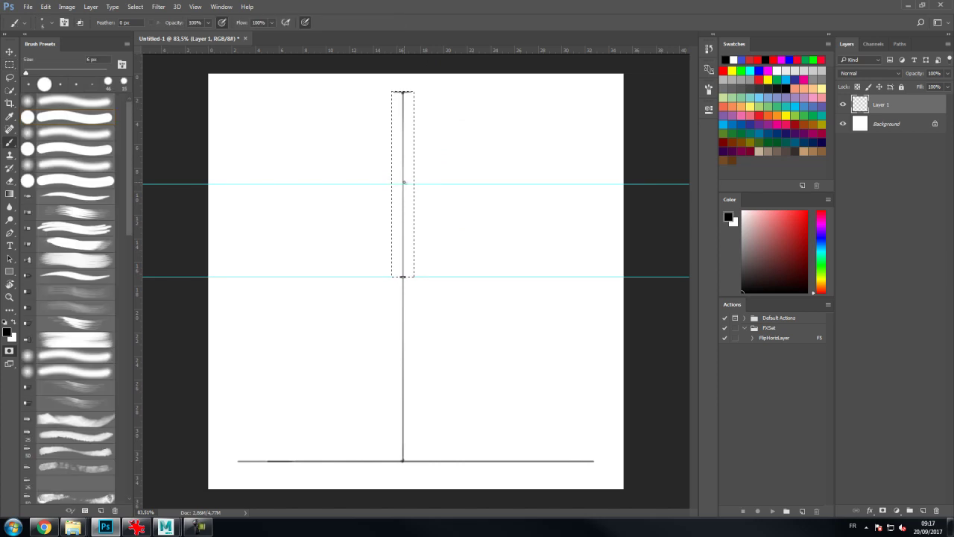
click(402, 184)
Step: Enclose the axis's uppermost quarter in a selection, place a guide at its midpoint and add a brush tick there
click(10, 65)
click(493, 106)
drag(392, 91, 415, 184)
drag(417, 49, 425, 137)
key(b)
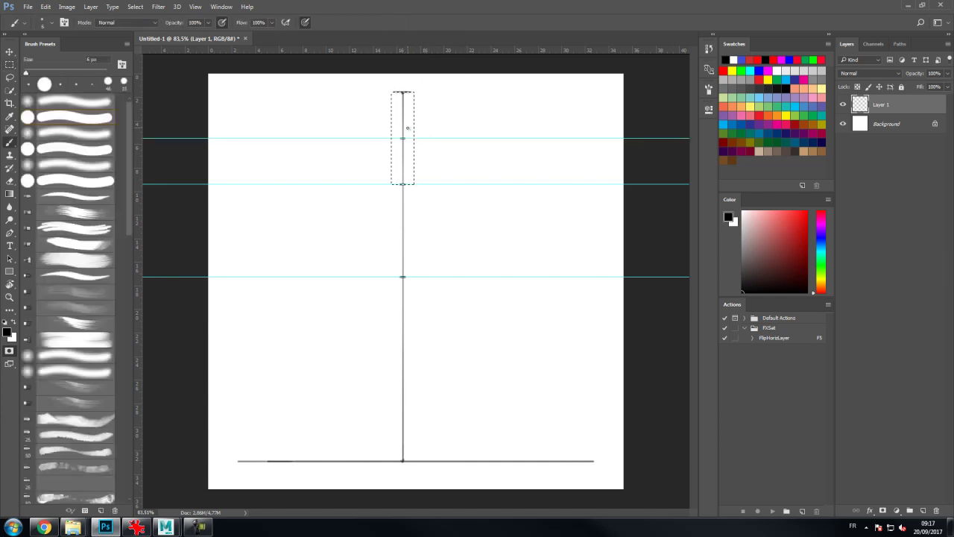
Step: Select the second quarter of the axis, add a horizontal guide at its midpoint and tick the crossing with the brush
click(9, 65)
drag(402, 132, 398, 224)
drag(404, 49, 432, 230)
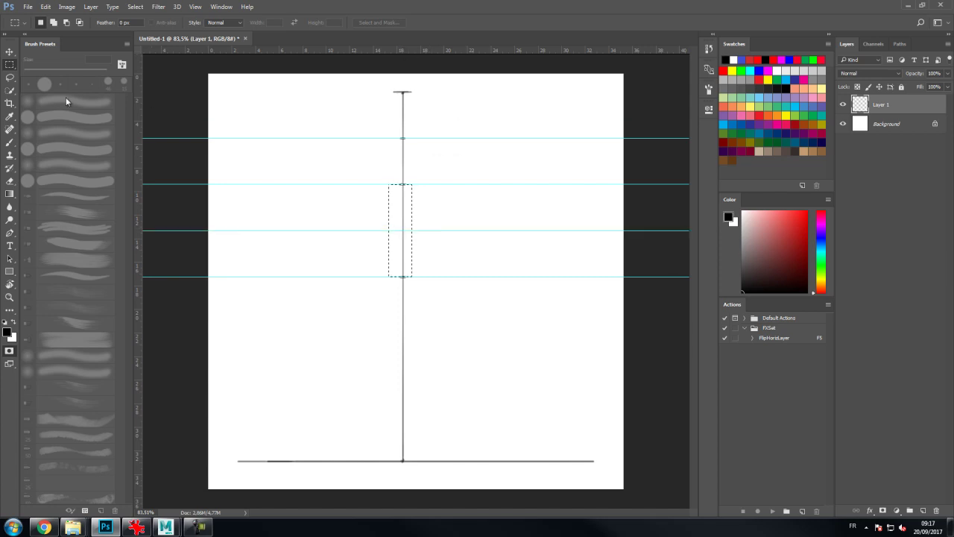
click(8, 142)
click(402, 231)
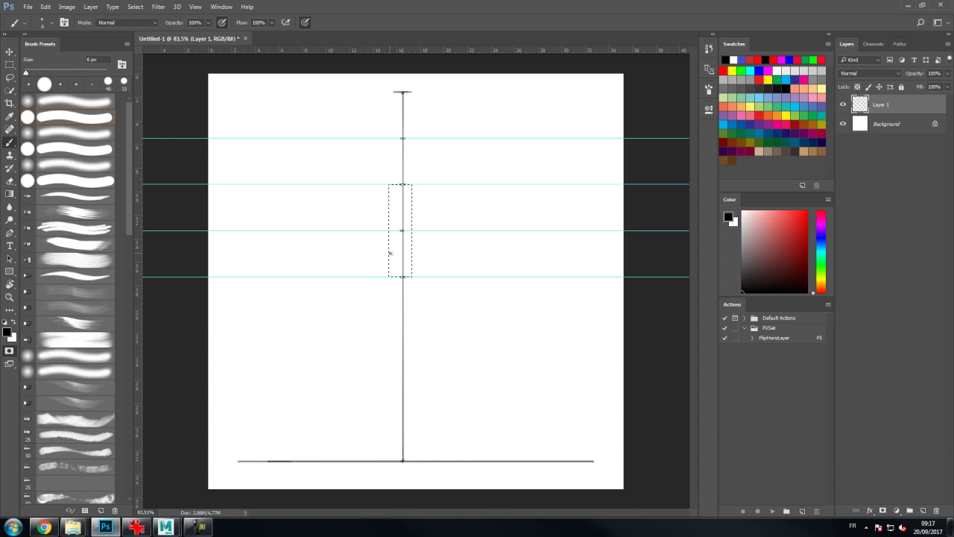
Step: Deselect the area, turn snapping off and clear all the guides
key(ctrl+d)
click(194, 7)
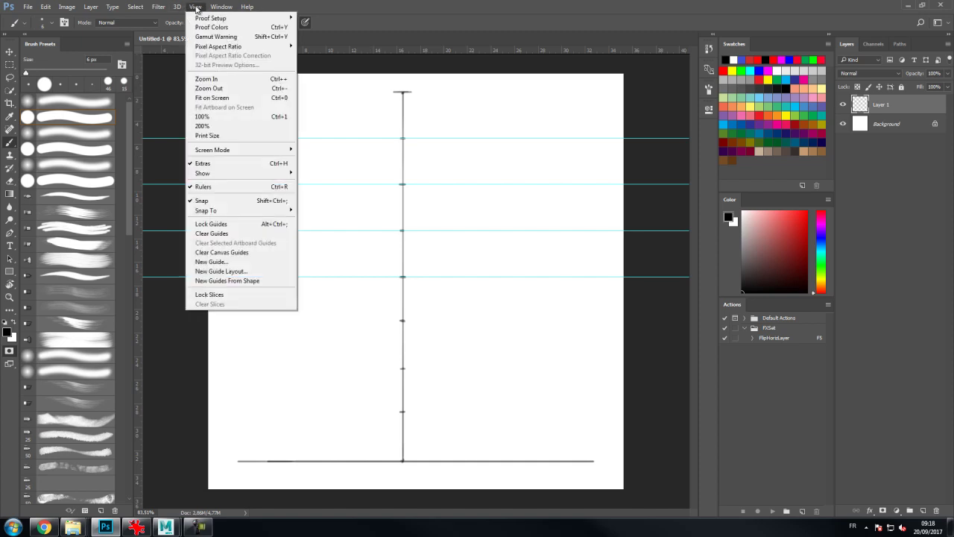
click(205, 203)
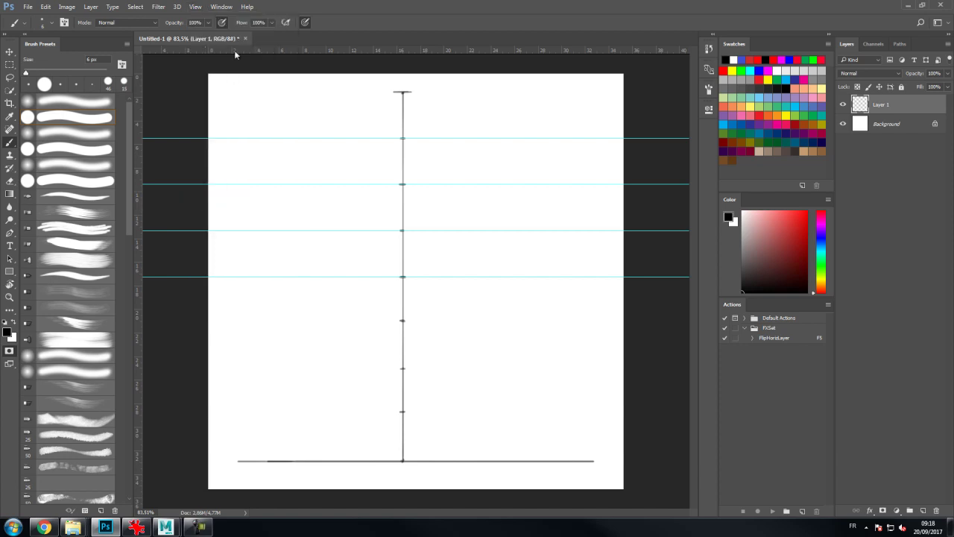
click(194, 7)
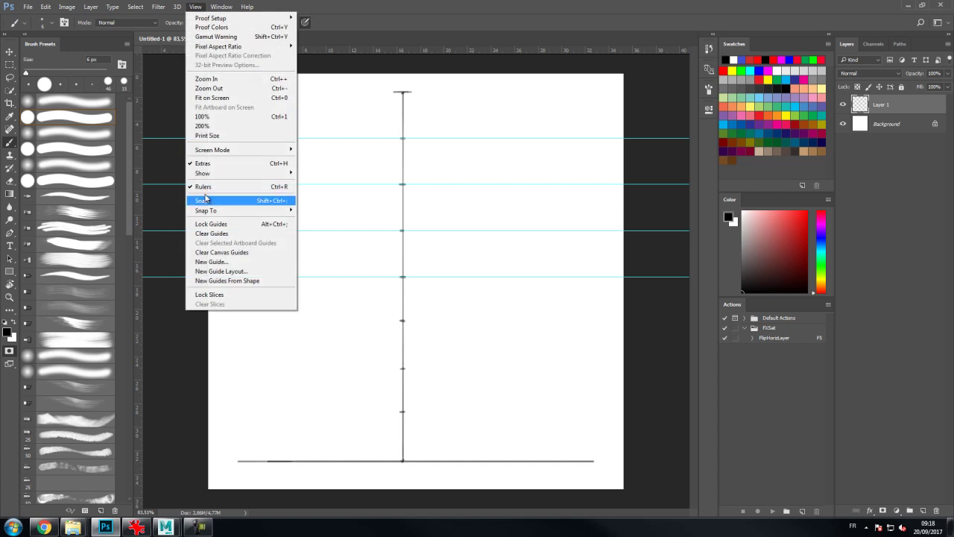
click(208, 233)
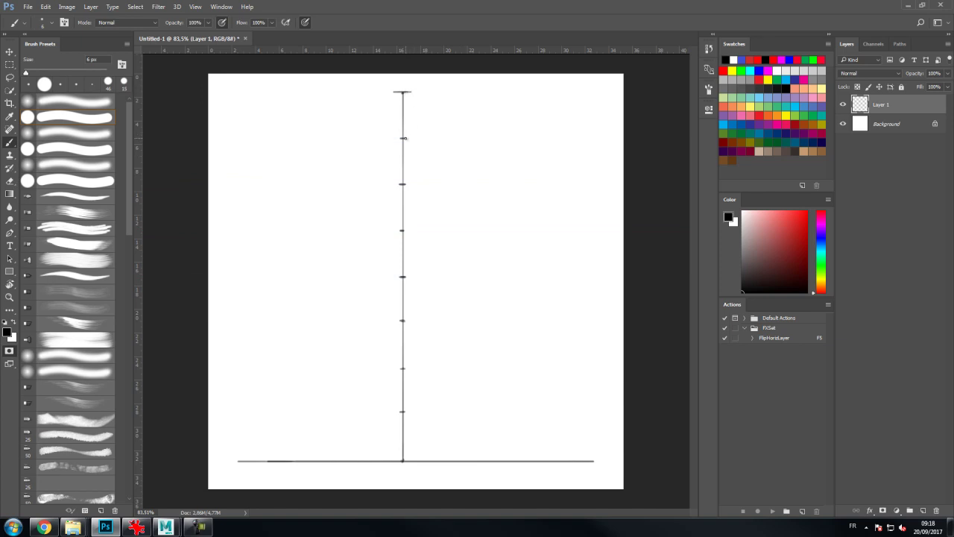
Step: Draw horizontal arrows outward to the right from the first four axis ticks, labelling them T1, T2, T3 and T4
drag(403, 138, 590, 132)
drag(585, 134, 591, 141)
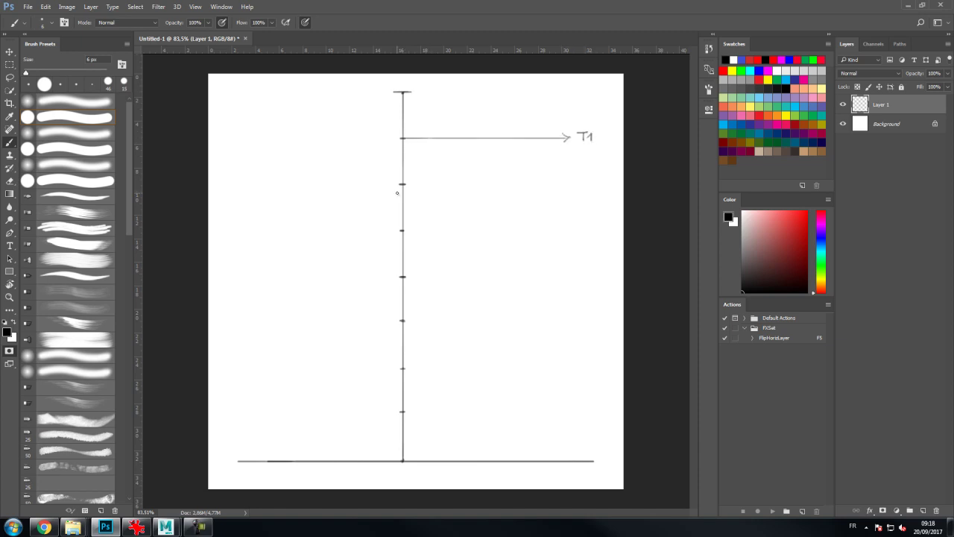
mouse_move(404, 185)
mouse_down()
mouse_move(544, 194)
mouse_move(589, 179)
mouse_move(546, 184)
mouse_move(585, 187)
mouse_up()
drag(592, 179, 602, 188)
mouse_move(408, 231)
mouse_down()
mouse_move(583, 231)
mouse_move(575, 235)
mouse_move(597, 223)
mouse_move(592, 233)
mouse_move(601, 233)
mouse_up()
mouse_move(403, 277)
mouse_down()
mouse_move(582, 278)
mouse_move(575, 283)
mouse_move(594, 270)
mouse_move(587, 280)
mouse_move(597, 282)
mouse_up()
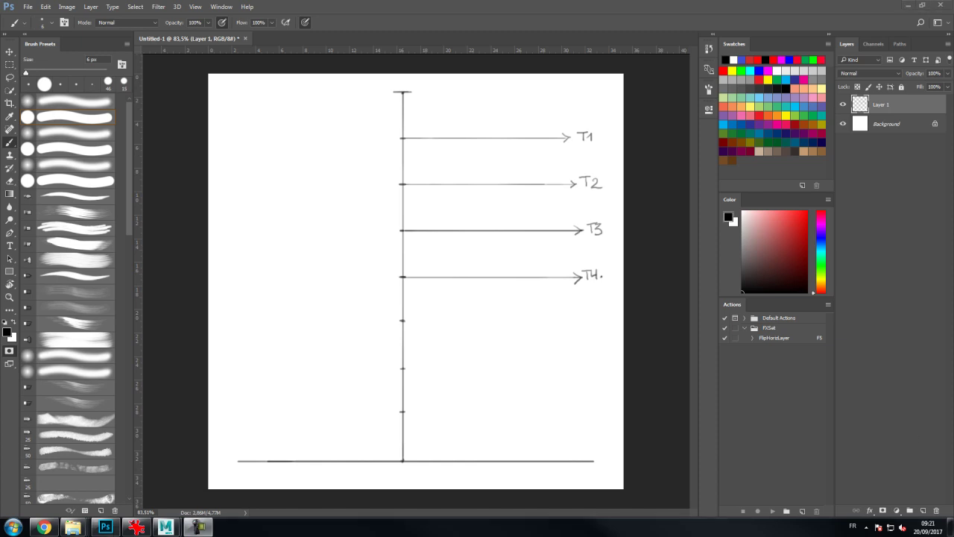
Step: Rename the drawing's layer as Grille-Notes and add a new layer named Body above it
click(396, 33)
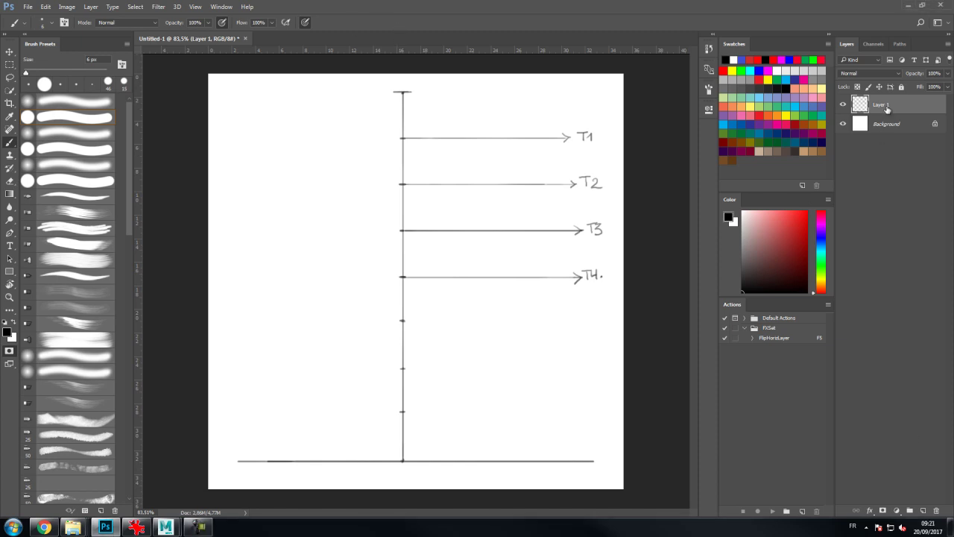
double_click(881, 108)
text(G)
key(Return)
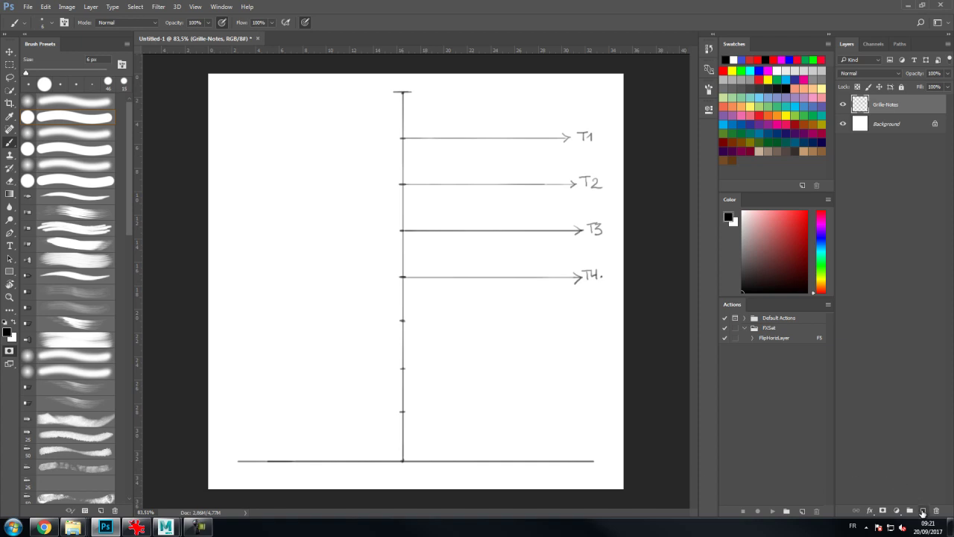
click(923, 511)
double_click(877, 110)
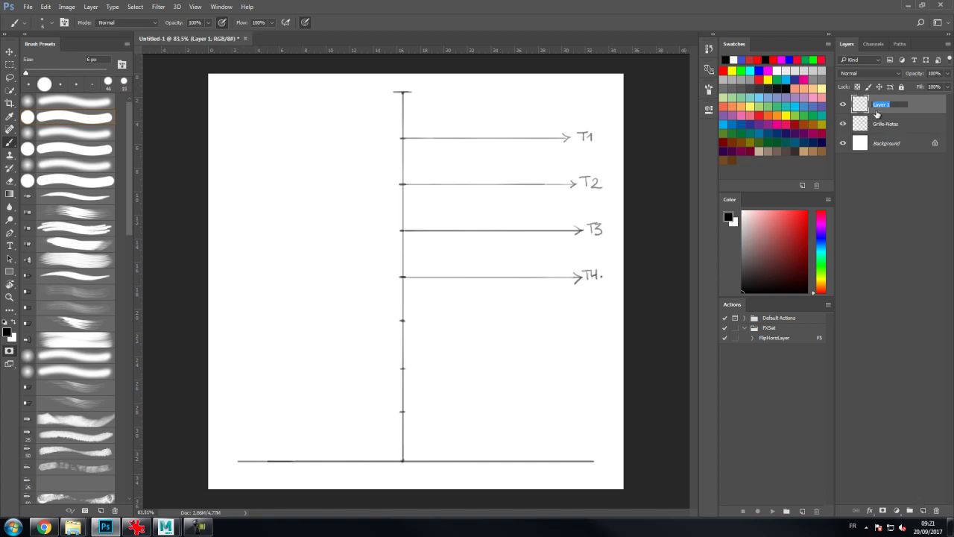
text(Body)
key(Return)
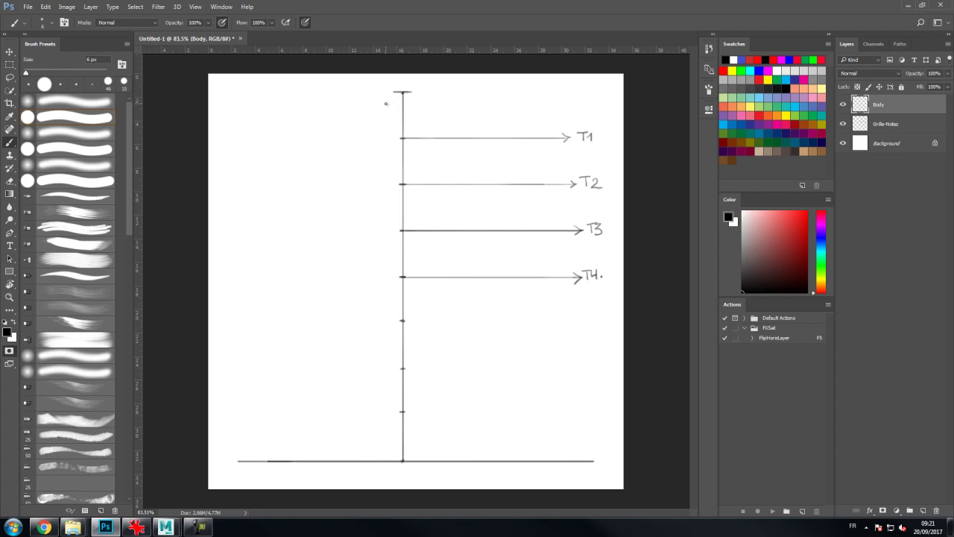
Step: In red, draw a short eye line midway between the axis's upper end and T1, with a long arrow extending leftward
key(f)
mouse_move(460, 112)
mouse_down()
mouse_move(435, 146)
mouse_move(405, 151)
mouse_up()
ctrl+click(445, 145)
key(ctrl+minus)
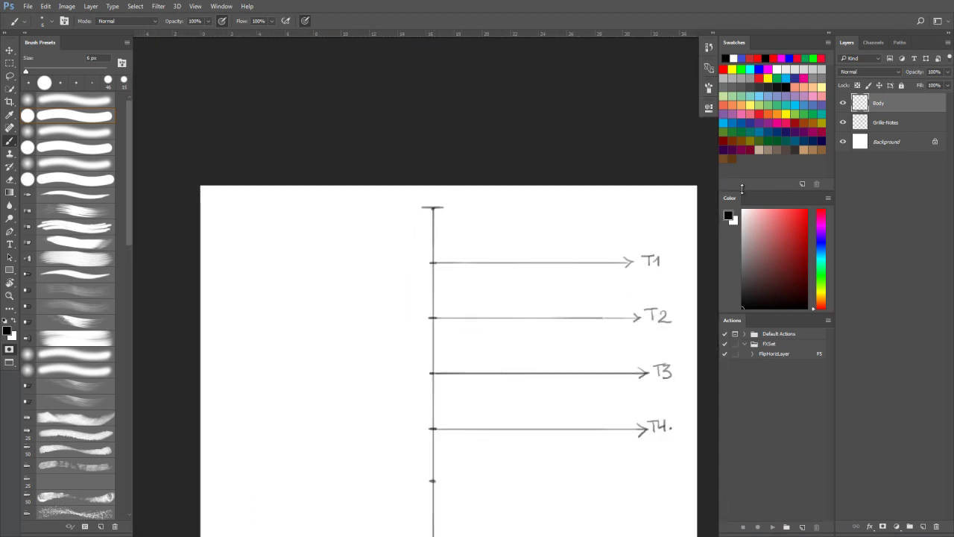
click(823, 214)
click(760, 78)
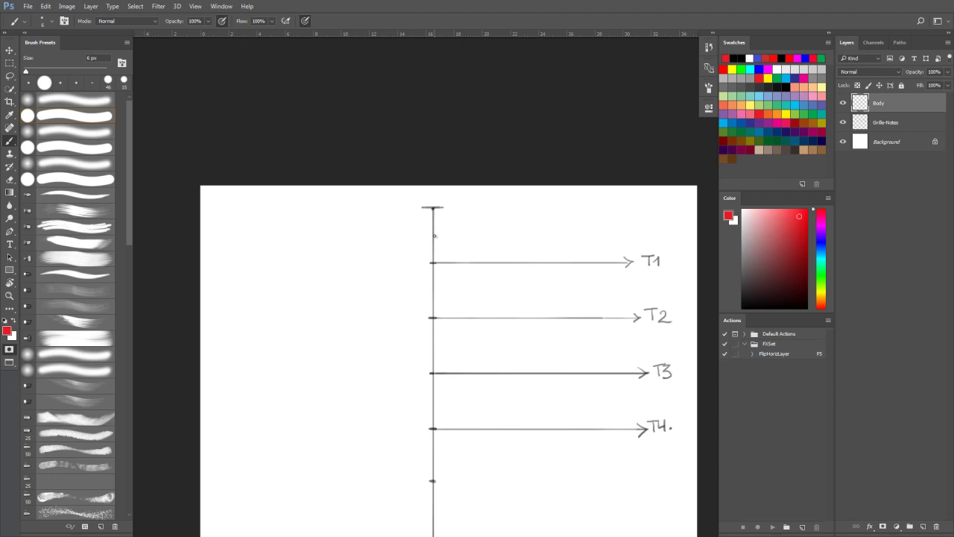
drag(415, 236, 452, 235)
mouse_move(403, 236)
mouse_down()
mouse_move(236, 236)
mouse_move(215, 221)
mouse_move(239, 225)
mouse_up()
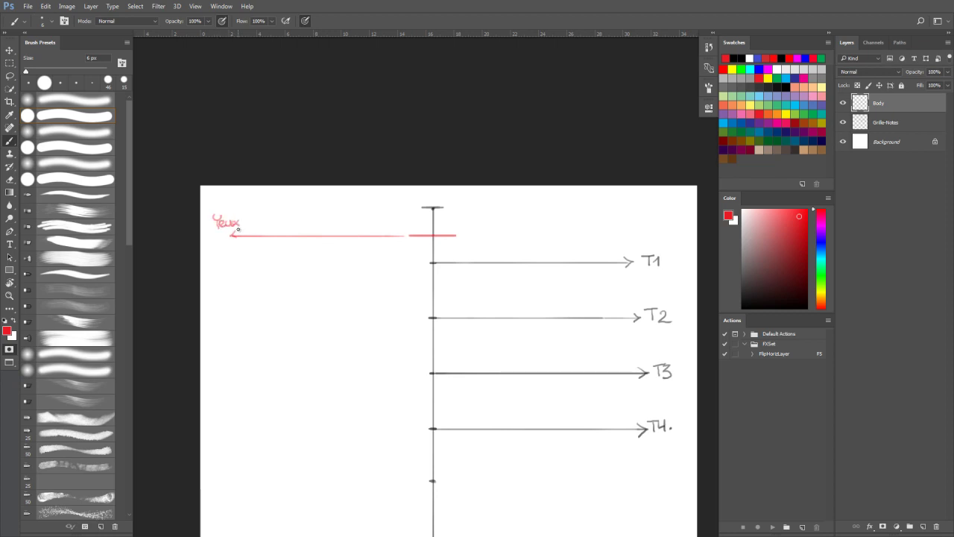
Step: Undo the handwritten Yeux label above the red arrow
key(ctrl+z)
key(ctrl+z)
key(ctrl+z)
key(ctrl+z)
Step: Scribble red test strokes above the arrow, then step back through the history until they are removed
drag(232, 217, 295, 207)
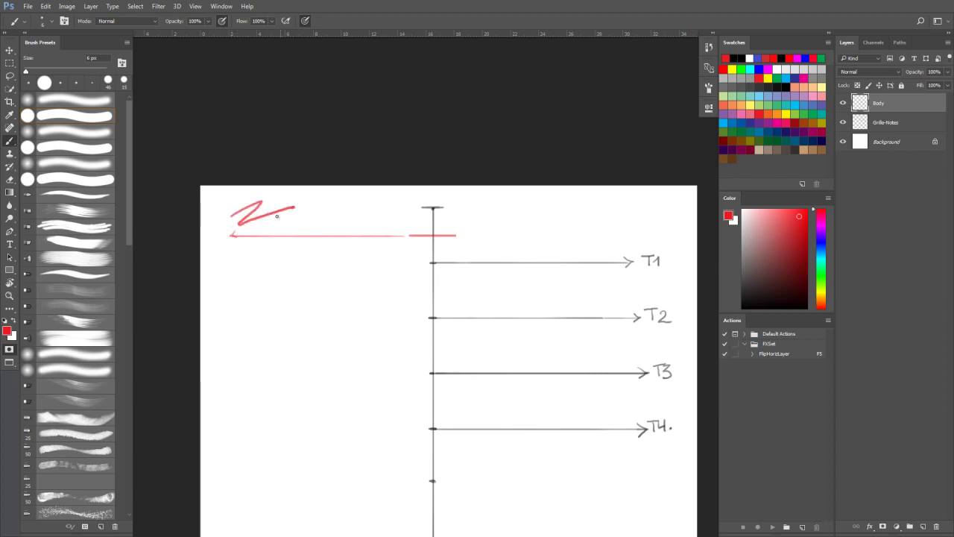
key(ctrl+z)
key(ctrl+z)
key(ctrl+z)
key(ctrl+z)
key(ctrl+z)
key(ctrl+z)
key(ctrl+z)
key(ctrl+z)
drag(276, 225, 314, 214)
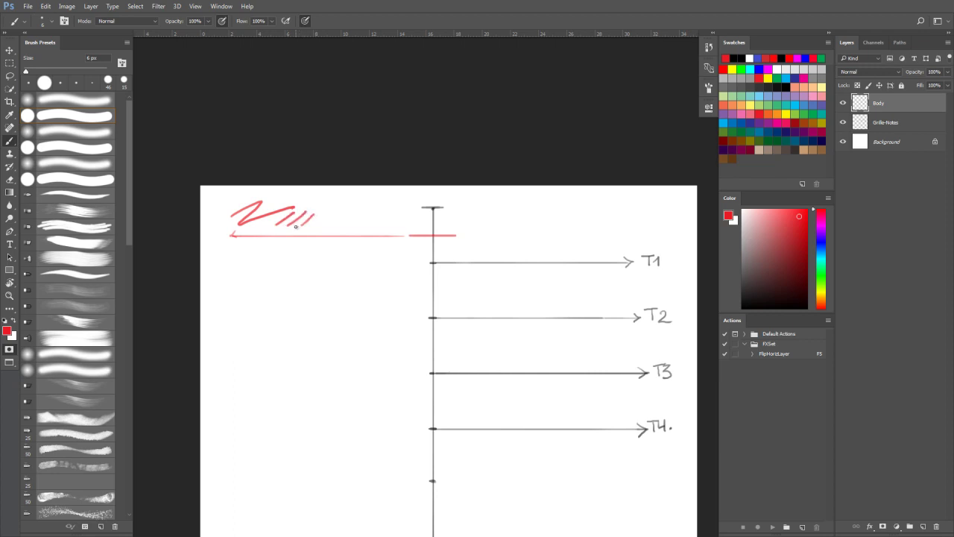
key(ctrl+alt+z)
key(ctrl+alt+z)
key(ctrl+alt+z)
key(ctrl+alt+z)
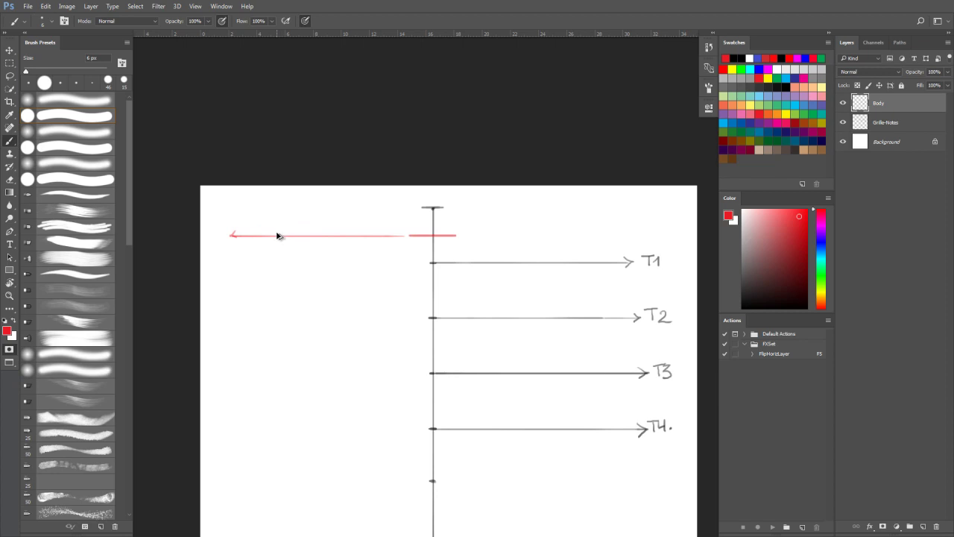
Step: Label the eye arrow YEUX, then add red nose and mouth arrows below it labelled NEZ and BOUCHE
drag(205, 218, 218, 223)
drag(214, 221, 230, 226)
drag(230, 219, 225, 228)
mouse_move(433, 248)
mouse_down()
mouse_move(205, 252)
mouse_move(212, 244)
mouse_move(224, 252)
mouse_up()
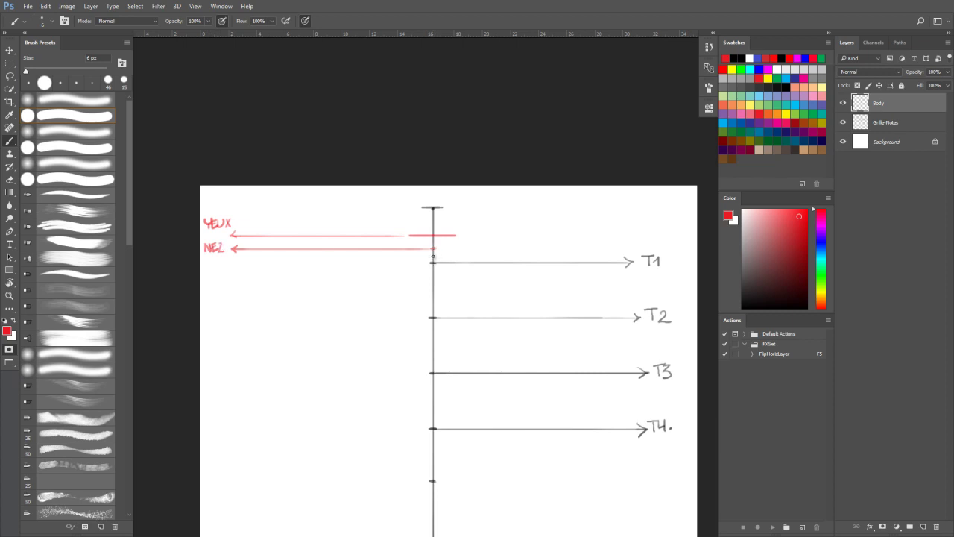
mouse_move(429, 257)
mouse_down()
mouse_move(247, 275)
mouse_move(234, 271)
mouse_move(237, 255)
mouse_move(206, 266)
mouse_move(230, 261)
mouse_up()
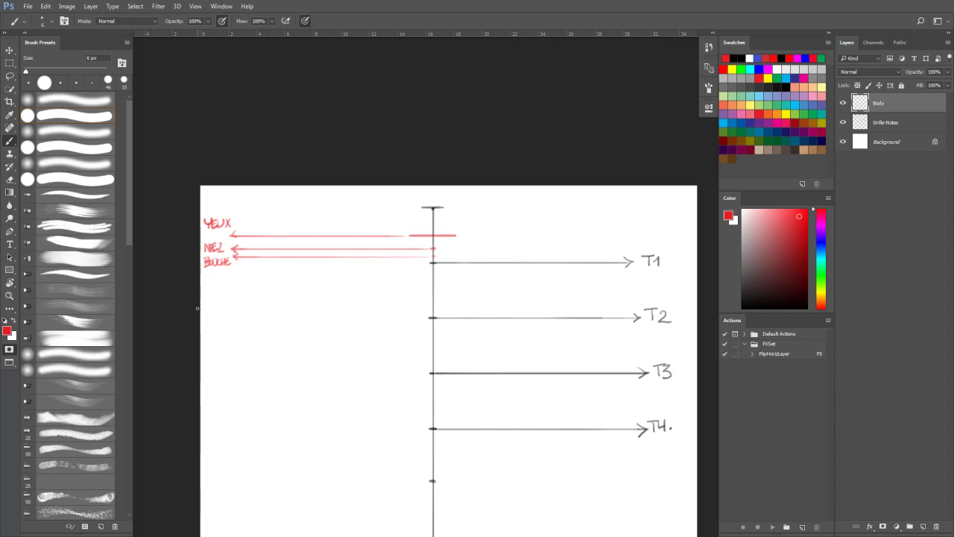
Step: Rename the Body layer as Reperes
double_click(878, 103)
text(B)
text(epe)
text(res)
key(Return)
Step: In green, draw a vertical line from the axis's upper end to nose level, crossed by a horizontal line at its middle
click(822, 57)
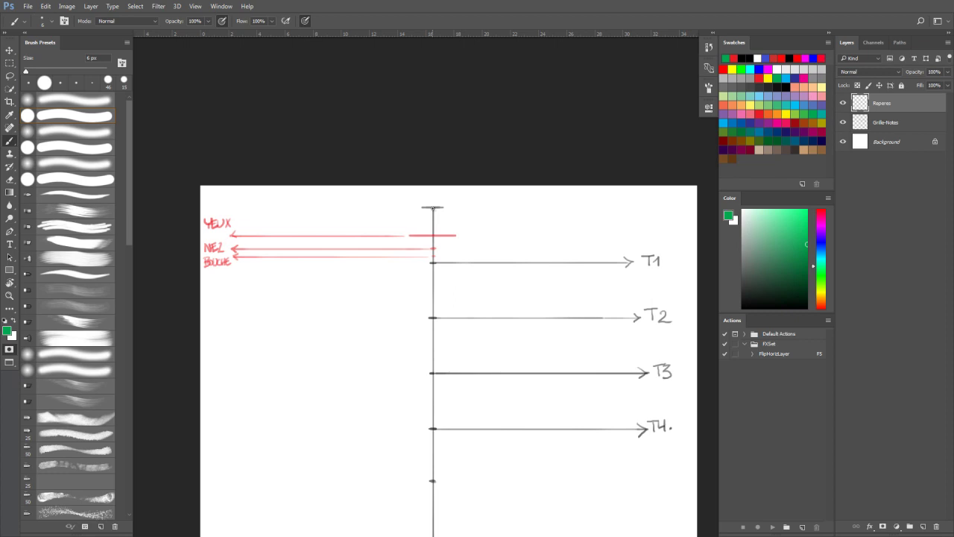
drag(433, 207, 434, 250)
drag(412, 226, 453, 225)
drag(412, 227, 454, 228)
click(843, 104)
click(843, 104)
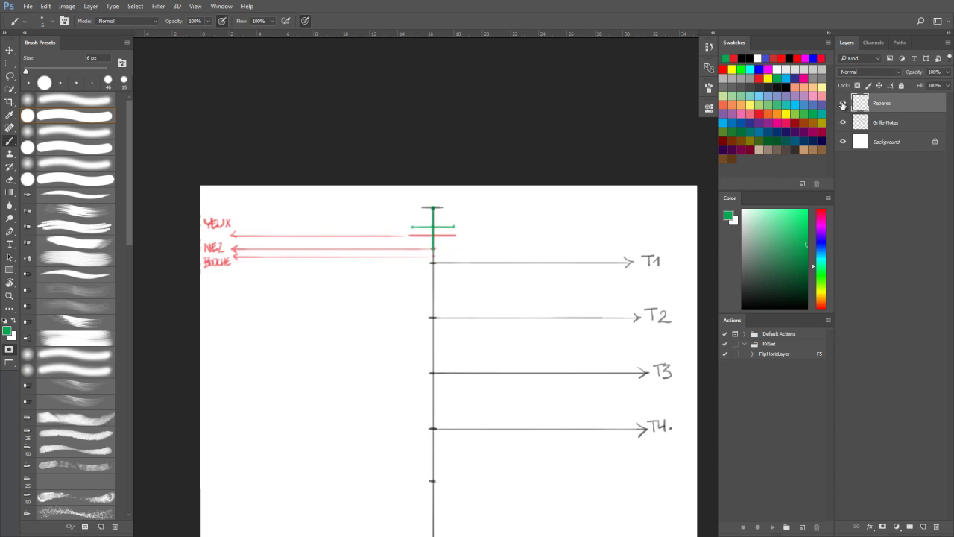
Step: Add a new layer named Body above the Reperes layer
click(922, 528)
double_click(881, 103)
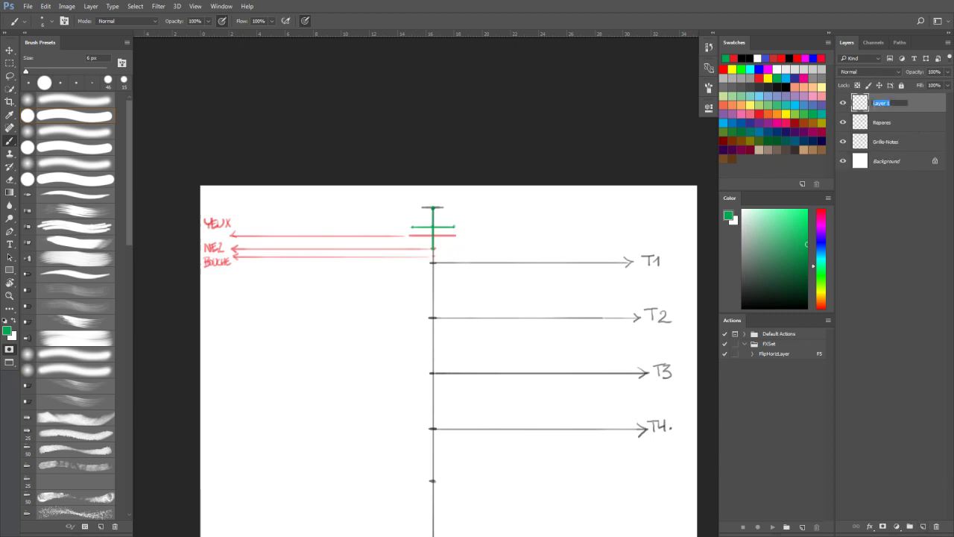
text(Body)
key(Return)
Step: In blue, sketch the head as a circle around the green cross, with an eye line and a jaw reaching T1
click(814, 58)
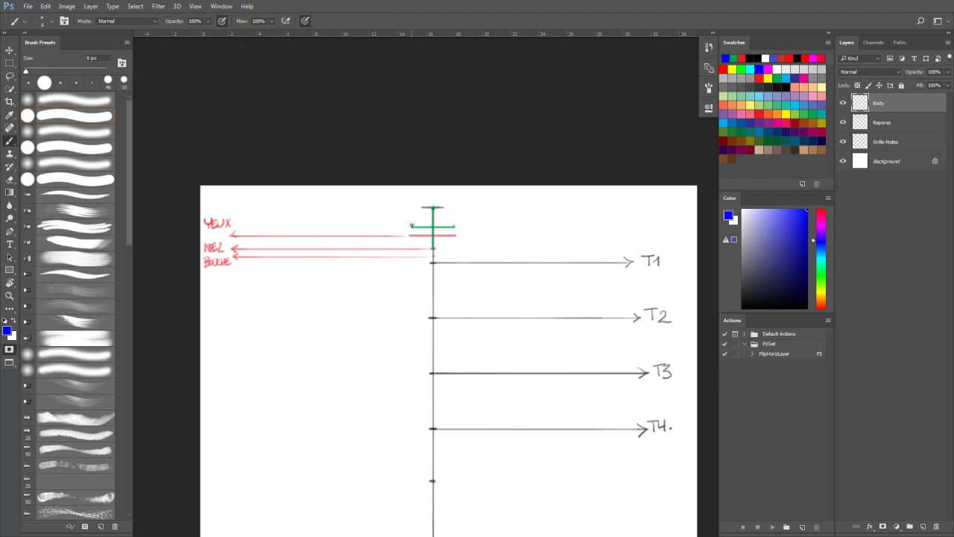
mouse_move(412, 226)
mouse_down()
mouse_move(422, 211)
mouse_move(440, 208)
mouse_move(455, 226)
mouse_move(412, 234)
mouse_move(427, 249)
mouse_move(452, 236)
mouse_move(446, 245)
mouse_up()
drag(412, 235, 454, 235)
drag(413, 238, 430, 262)
drag(454, 237, 450, 255)
drag(843, 123, 844, 146)
scroll(845, 149, up, 3)
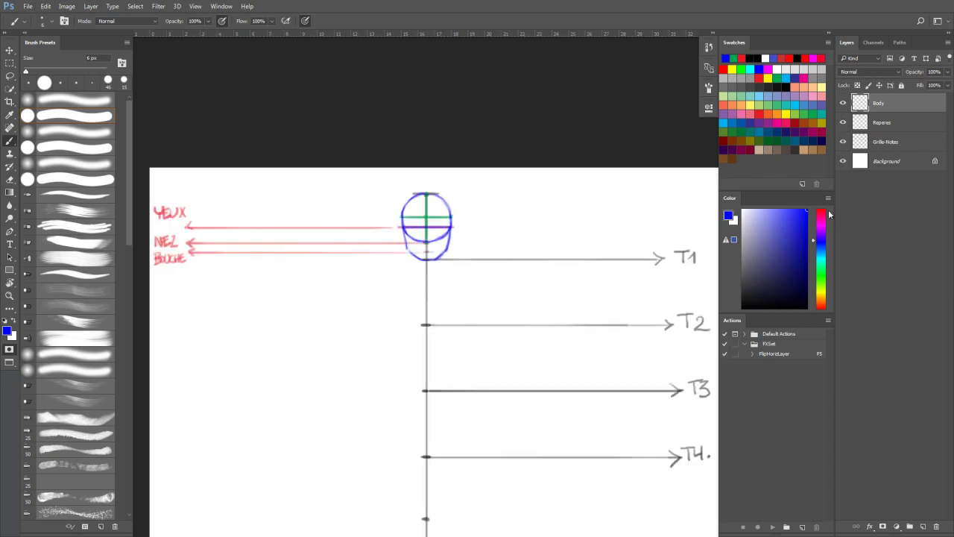
Step: Select the Reperes layer, pick an orange swatch and try to paint on the canvas
key(ctrl+minus)
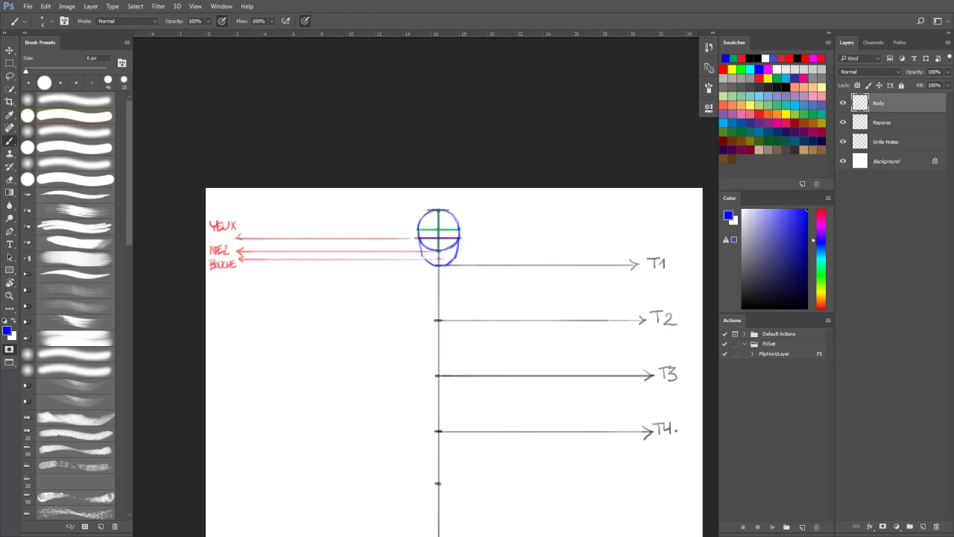
key(ctrl+minus)
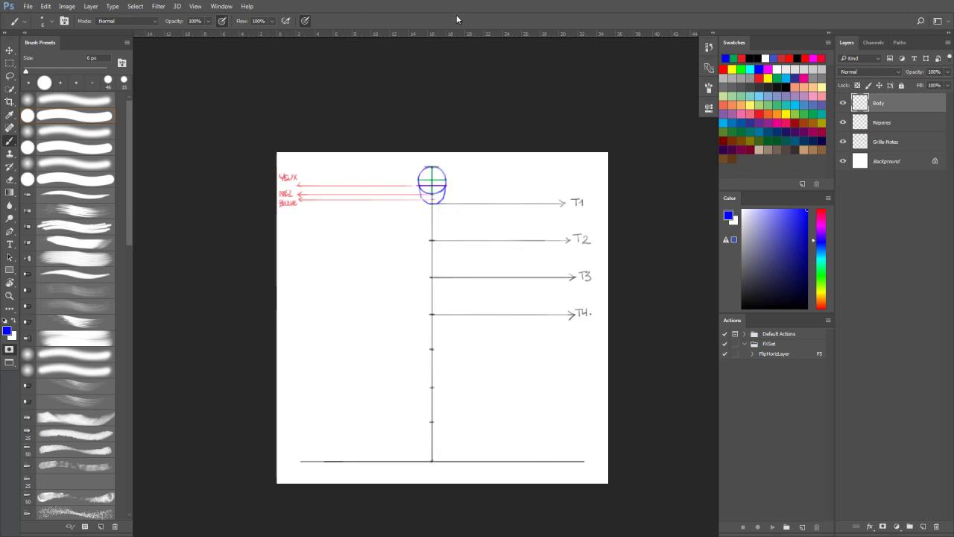
scroll(425, 214, up, 1)
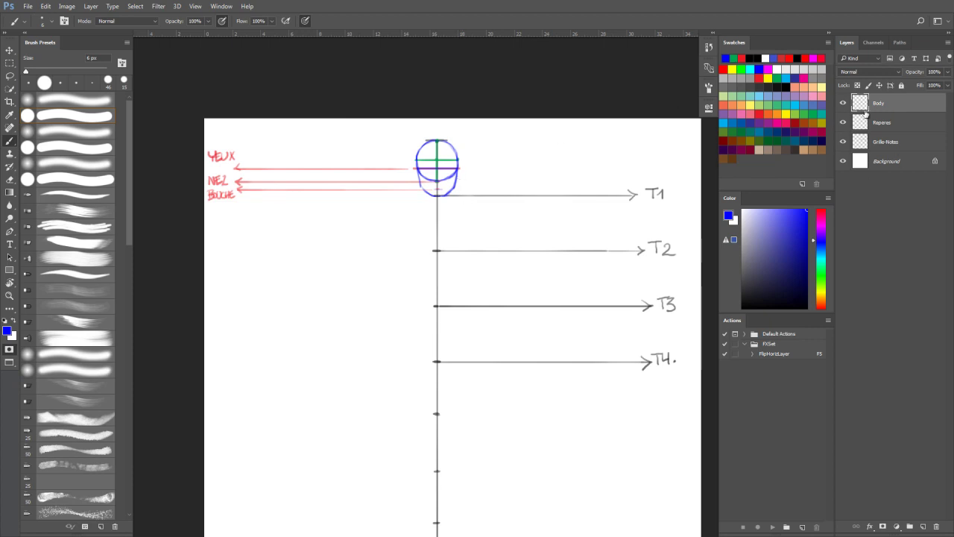
click(889, 129)
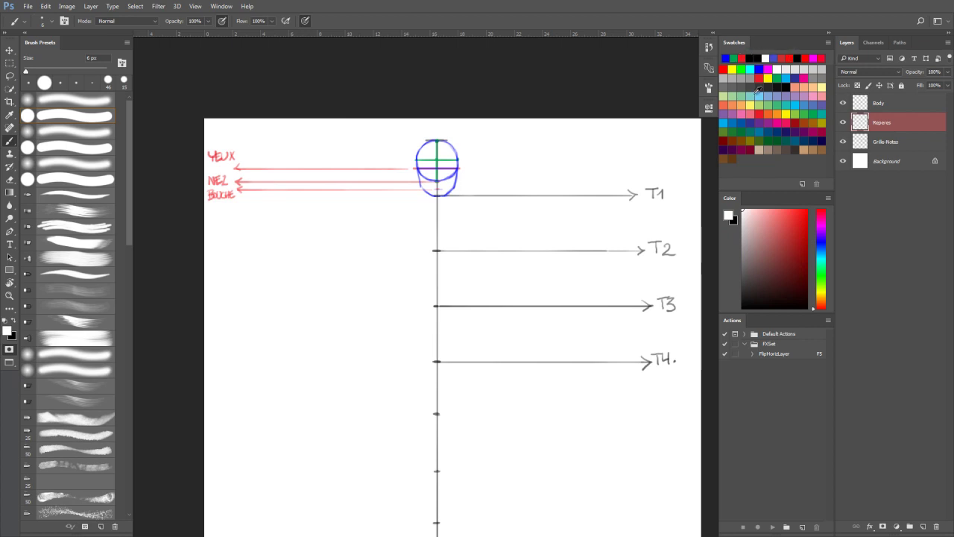
click(773, 108)
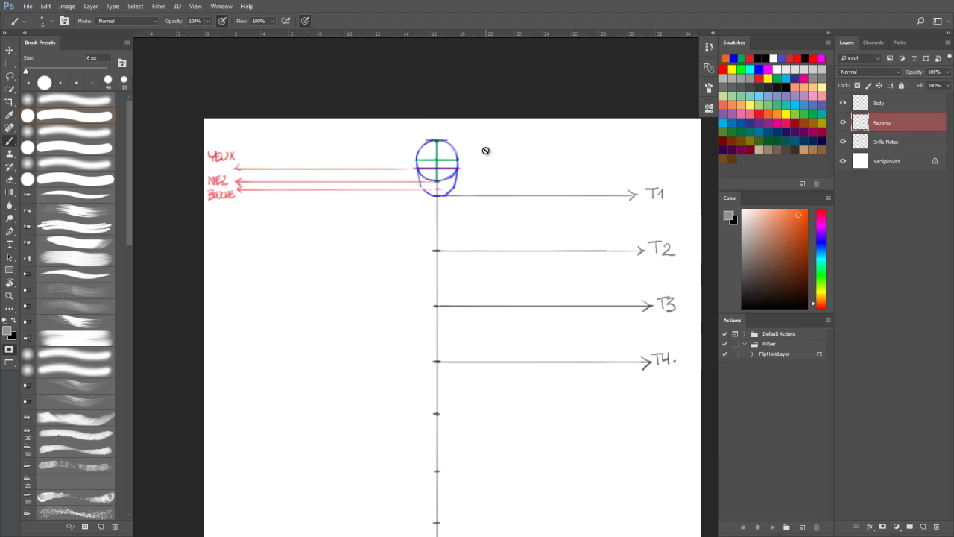
drag(473, 164, 465, 138)
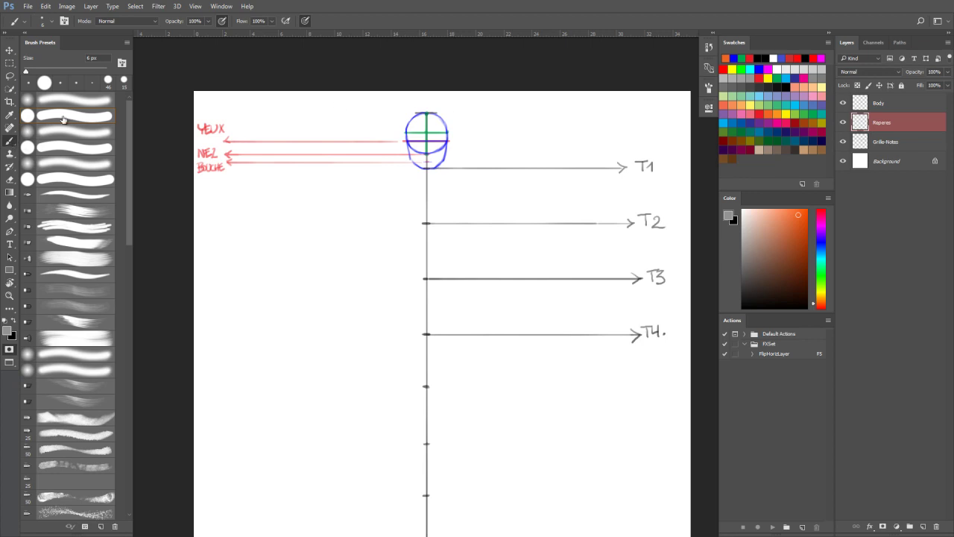
click(311, 115)
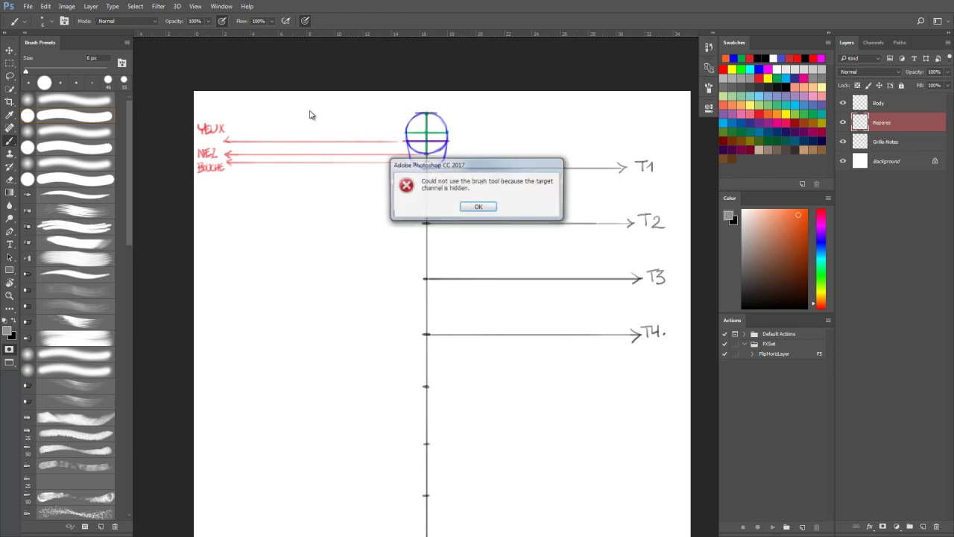
click(480, 207)
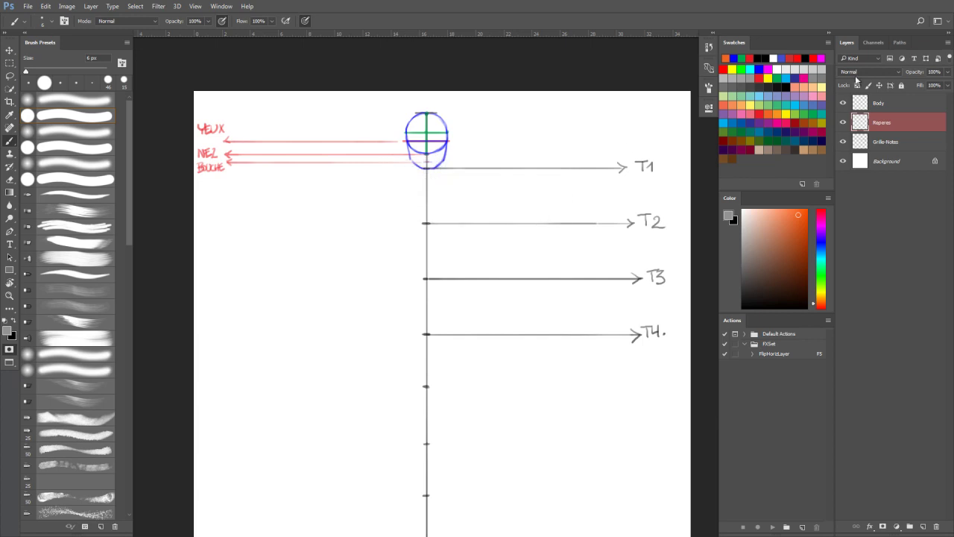
Step: Make the RGB composite channel active again and test a blue brush stroke beside the head, undoing it
click(874, 42)
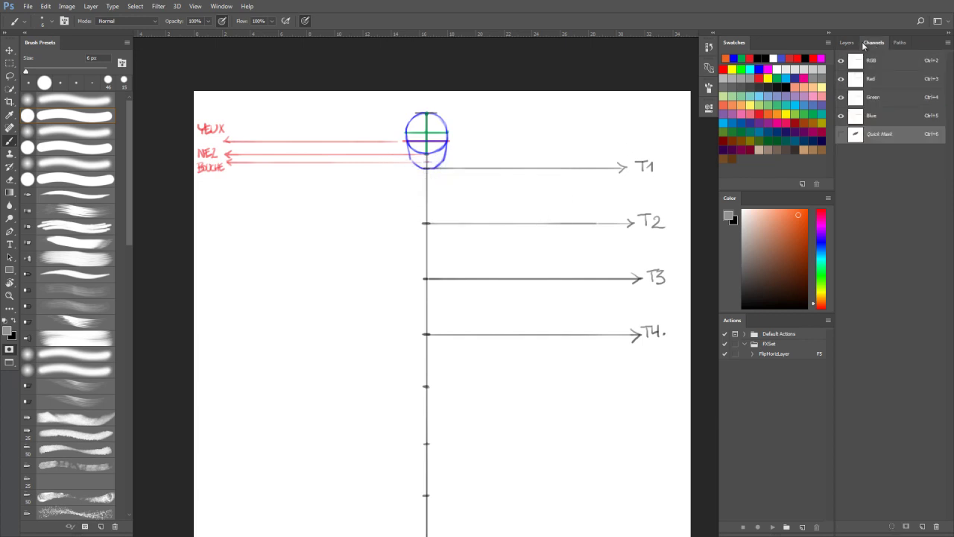
click(874, 63)
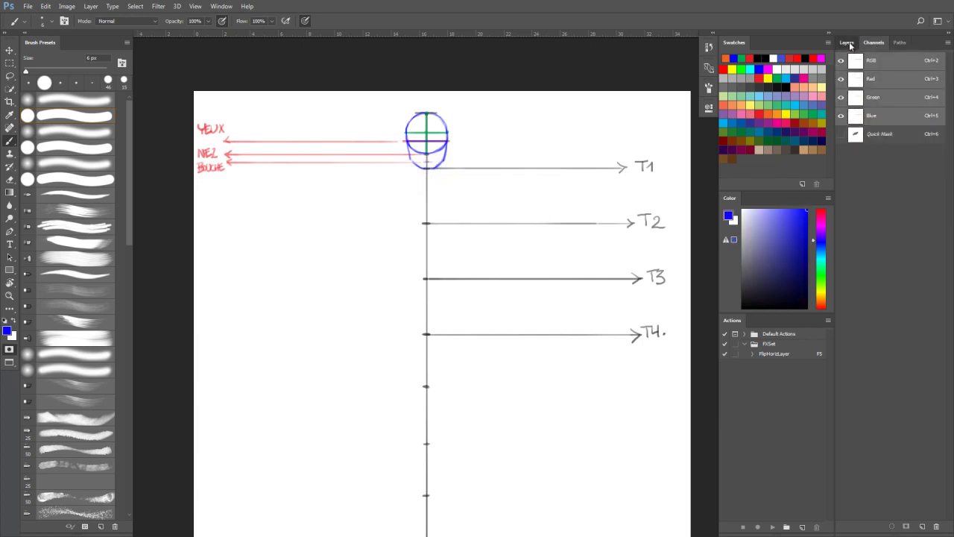
click(847, 42)
drag(464, 166, 486, 172)
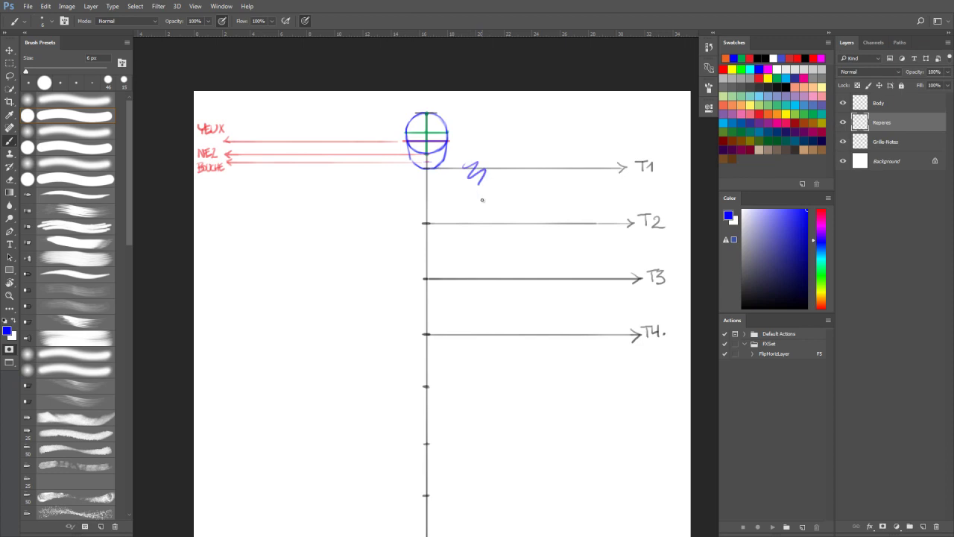
key(ctrl+z)
Step: In orange, draw a vertical line from the head's top to nose level and duplicate it directly below on a new layer
click(726, 58)
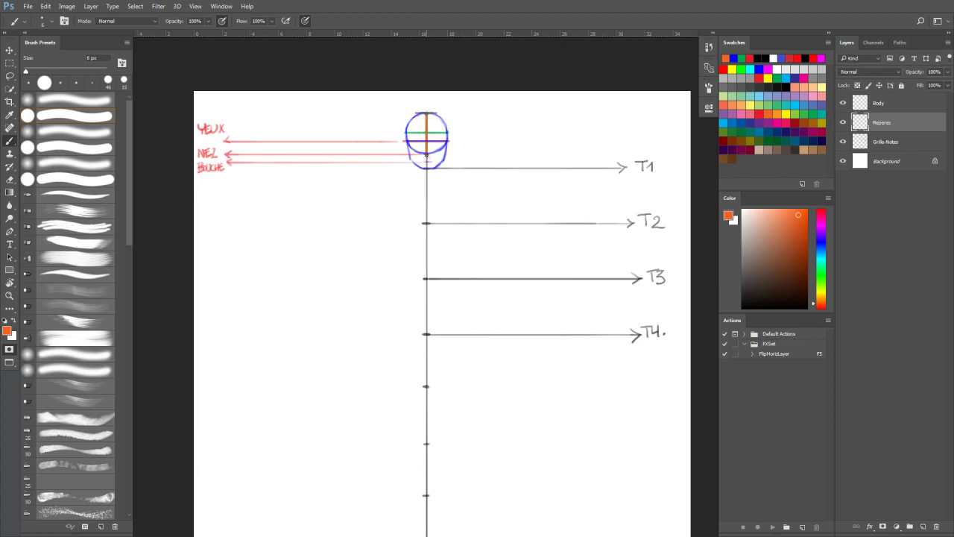
click(923, 526)
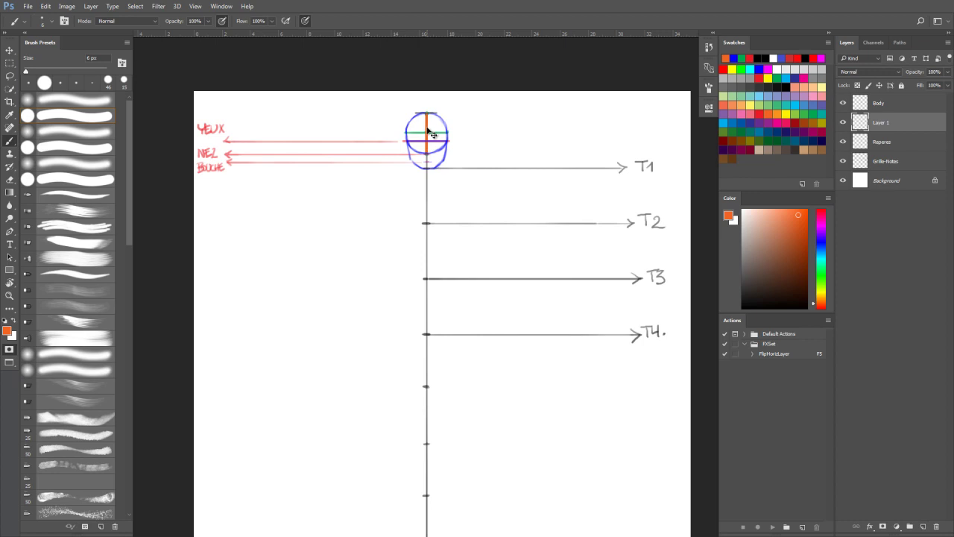
drag(428, 128, 427, 163)
Step: Bracket the two orange segments with horizontal lines and double-headed arrows, and draw an arrow from their lower end labelled CLAV
drag(445, 115, 496, 114)
drag(425, 153, 497, 152)
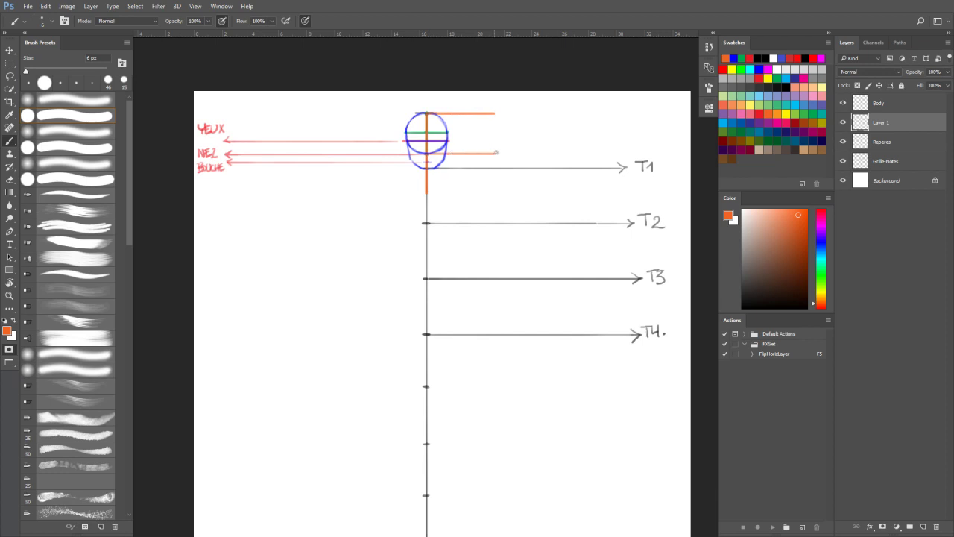
drag(430, 193, 499, 190)
drag(494, 113, 496, 194)
drag(490, 147, 499, 159)
drag(495, 193, 500, 192)
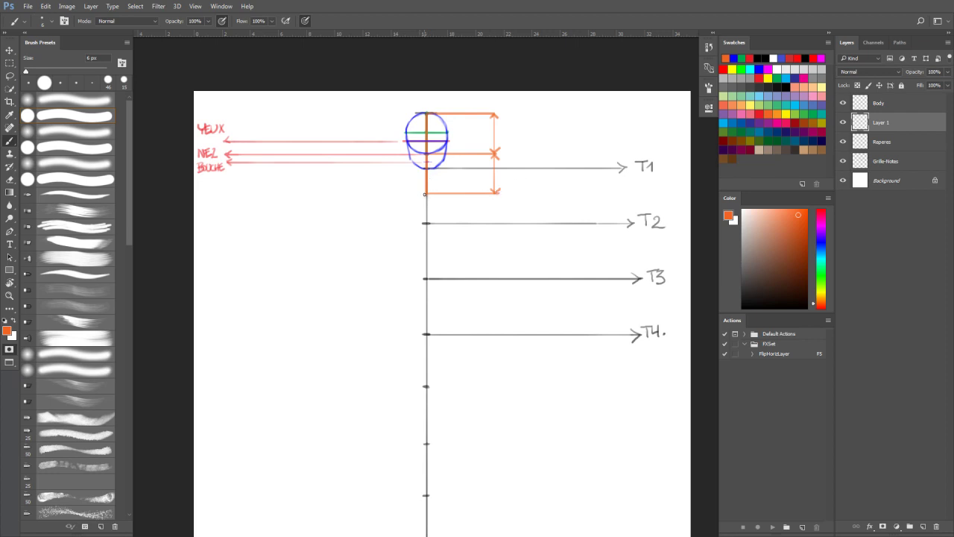
mouse_move(423, 193)
mouse_down()
mouse_move(241, 197)
mouse_move(206, 188)
mouse_move(222, 181)
mouse_up()
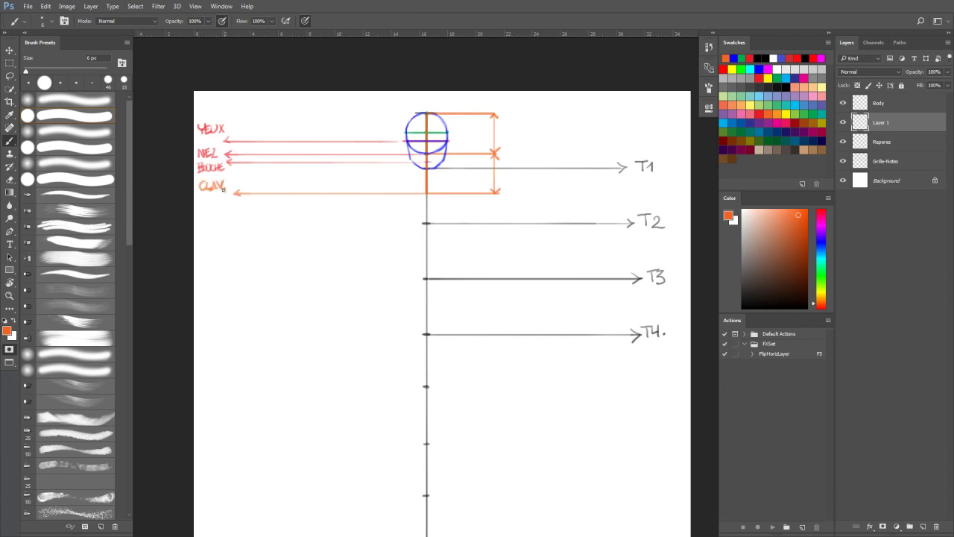
Step: Select the Body layer, reactivate the RGB composite channel, turn off Quick Mask mode and clear the selection
click(869, 106)
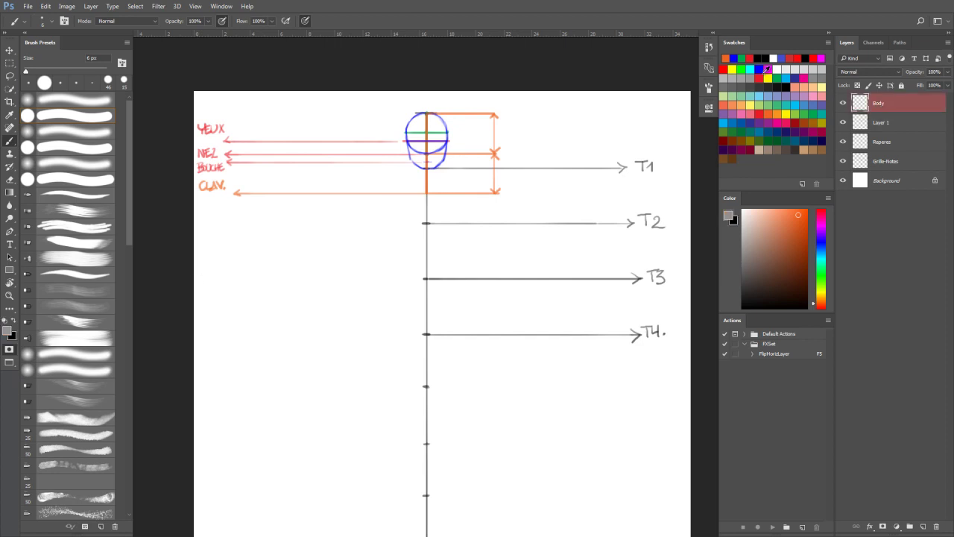
click(734, 58)
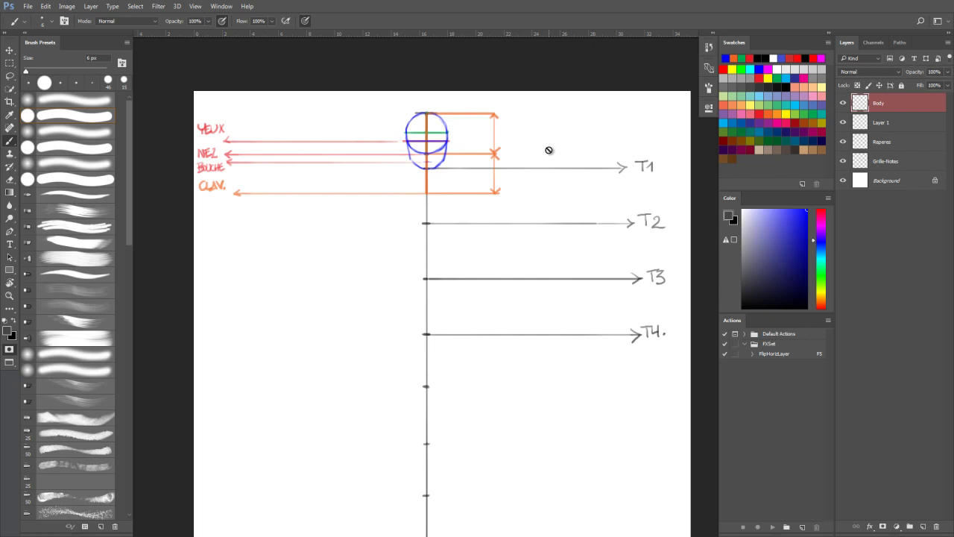
click(873, 43)
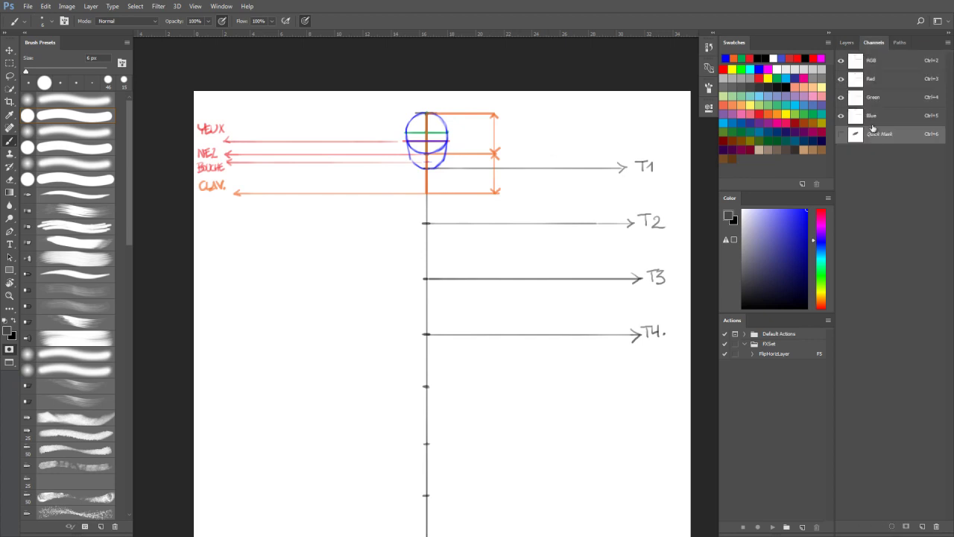
click(881, 61)
click(848, 43)
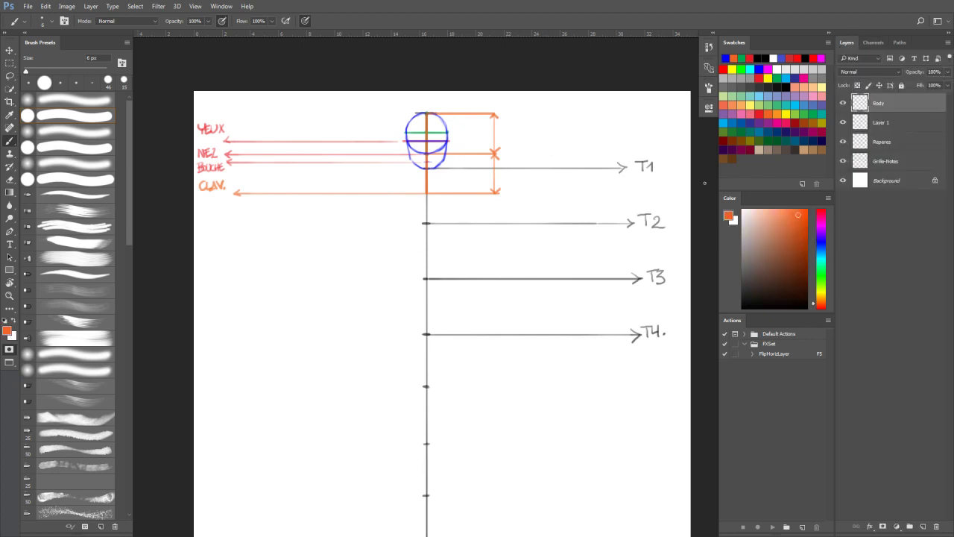
key(q)
key(ctrl+d)
Step: On the Body layer, draw a blue horizontal shoulder line across the axis at clavicle level
drag(389, 193, 474, 193)
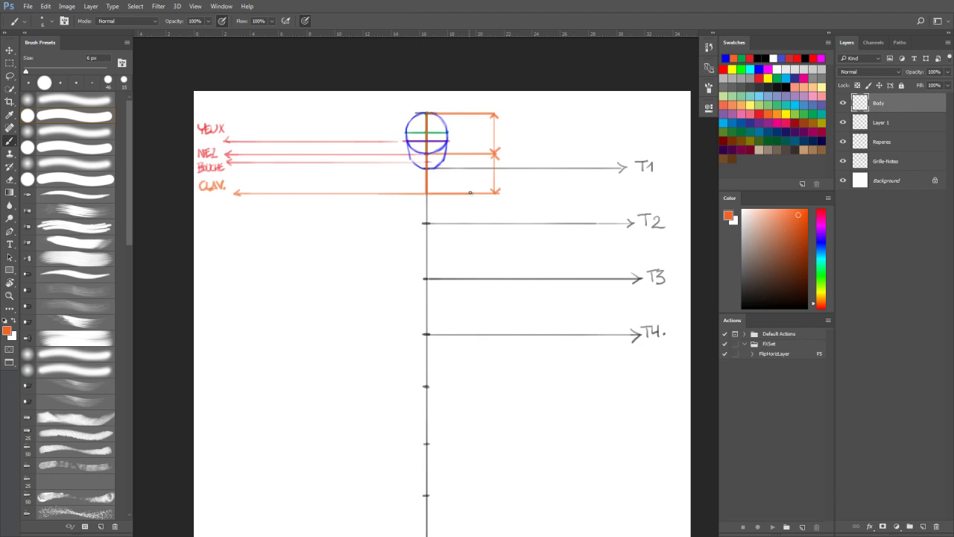
click(727, 57)
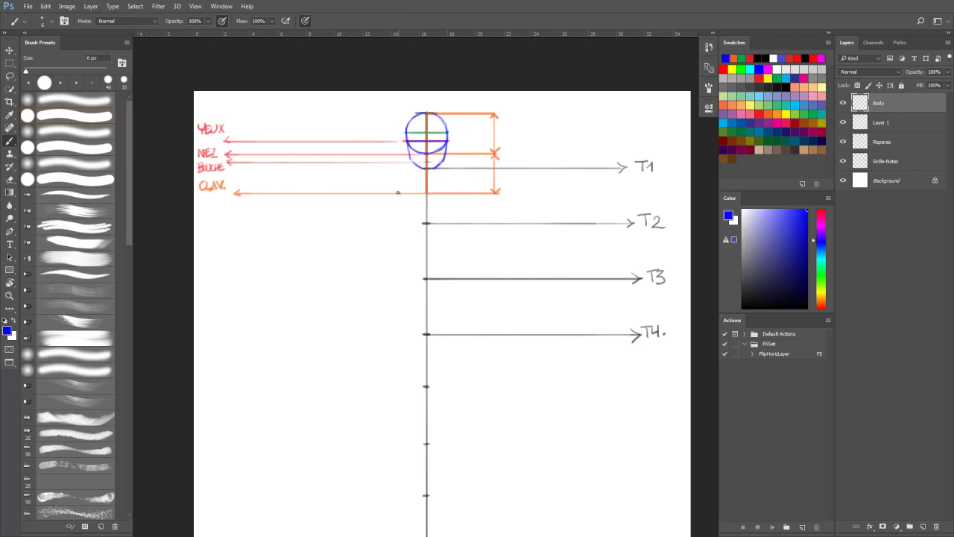
mouse_move(386, 194)
mouse_down()
mouse_move(475, 192)
mouse_move(376, 195)
mouse_up()
Step: Merge Layer 1 down into the Reperes layer and toggle the Body and Reperes layers' visibility to check their contents
click(867, 126)
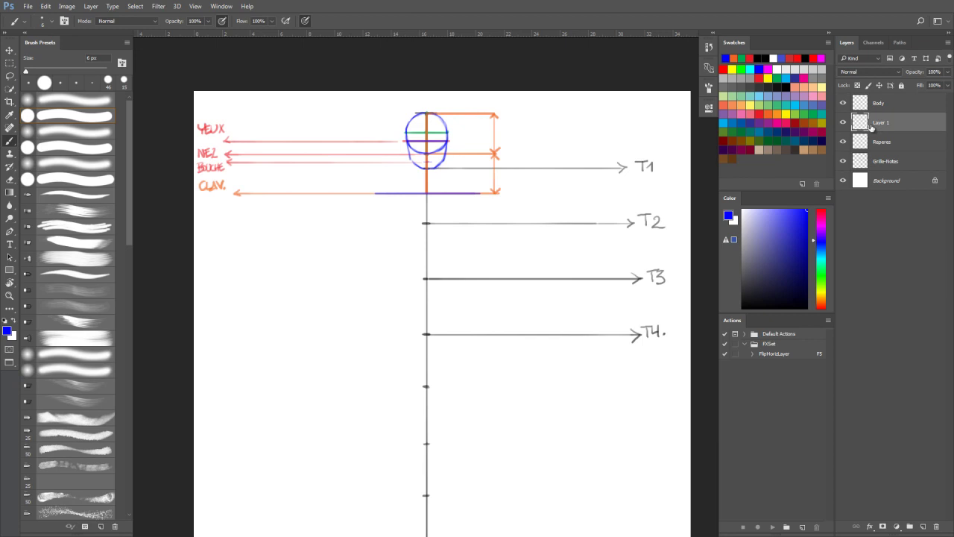
key(Delete)
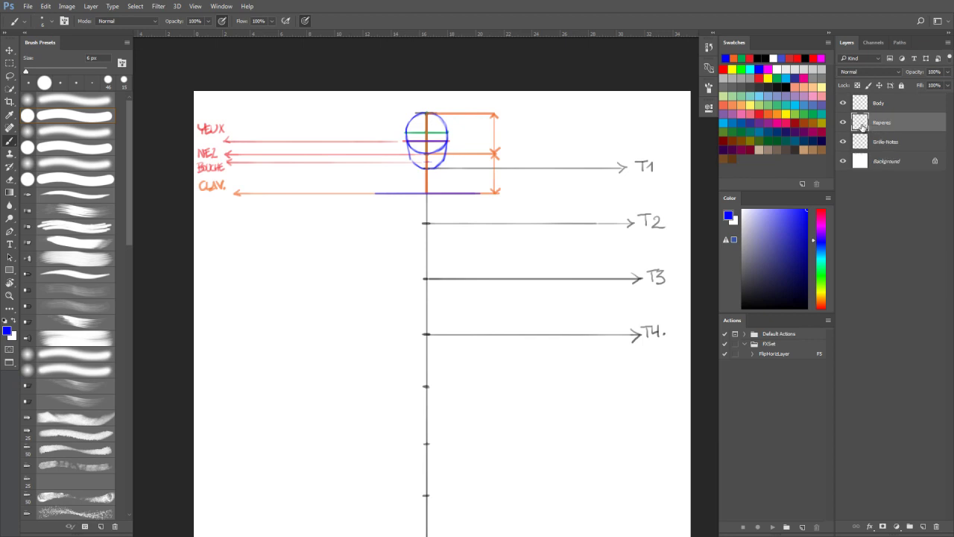
click(843, 103)
click(843, 122)
click(844, 123)
click(843, 122)
click(843, 122)
click(844, 102)
Step: On a new layer, draw a magenta line across the head at eye level and duplicate it on both sides to span three head widths
click(924, 527)
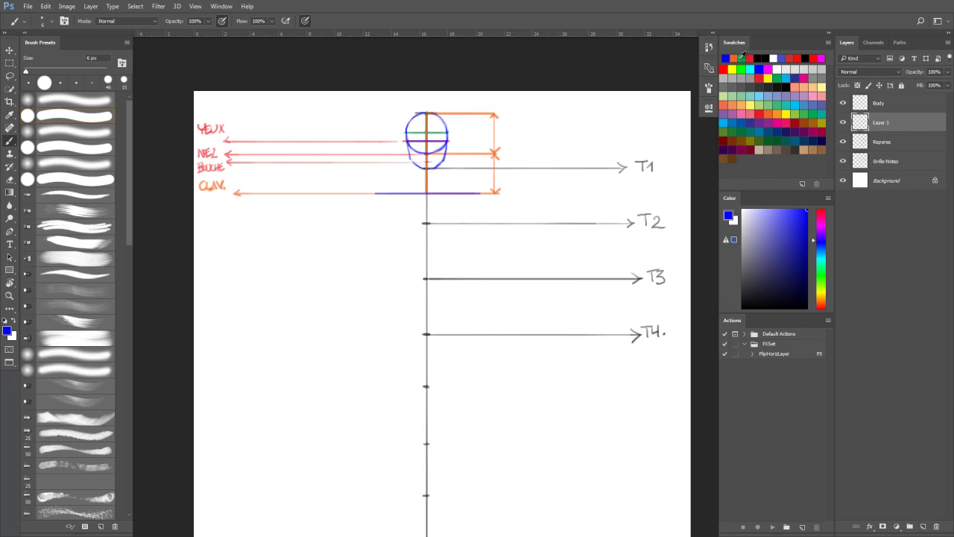
click(743, 56)
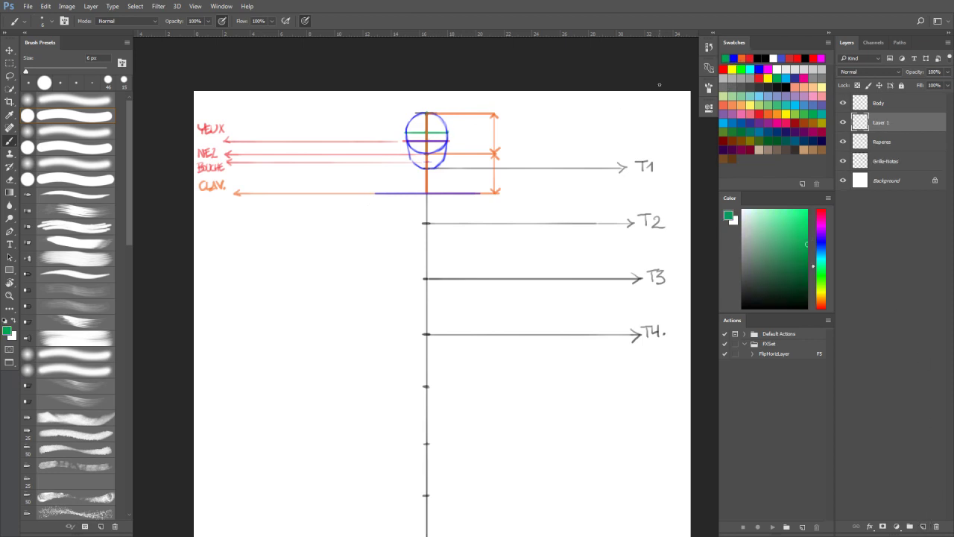
click(769, 68)
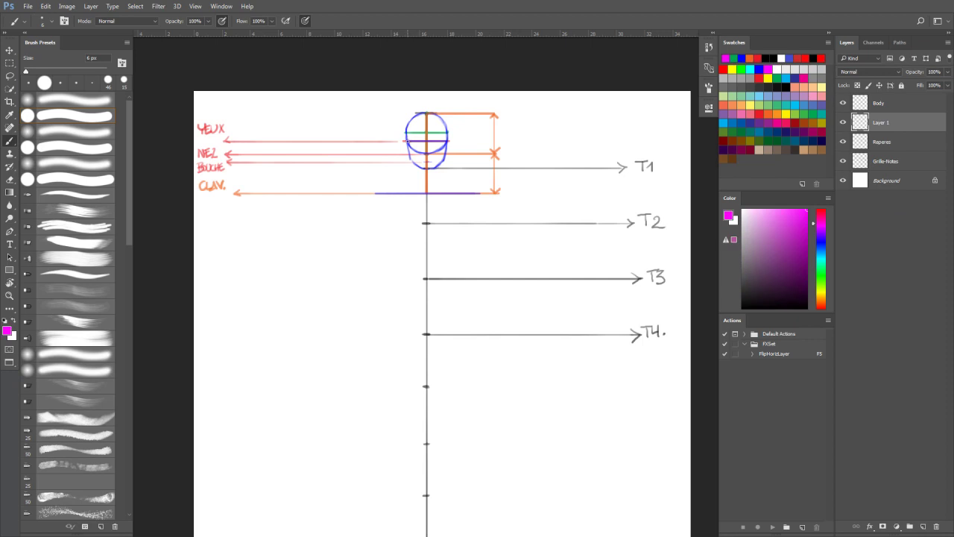
mouse_move(415, 142)
mouse_down()
mouse_move(448, 140)
mouse_move(413, 140)
mouse_up()
drag(431, 144, 472, 146)
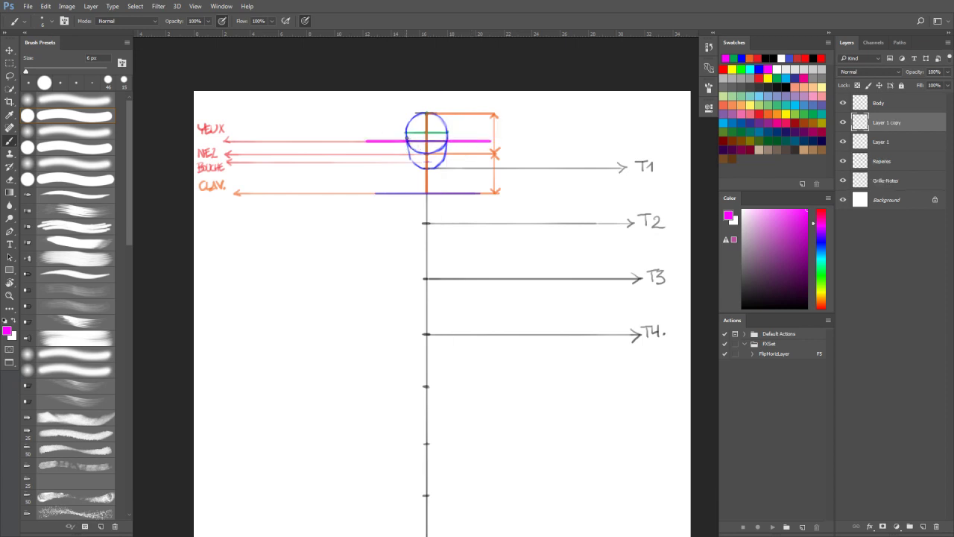
Step: Mark the three head widths with magenta vertical lines and double-headed arrows above the head
drag(406, 138, 405, 99)
mouse_move(448, 140)
mouse_down()
mouse_move(419, 113)
mouse_move(447, 101)
mouse_up()
key(ctrl+z)
drag(368, 140, 368, 106)
drag(488, 140, 487, 101)
drag(368, 105, 479, 105)
drag(371, 102, 483, 109)
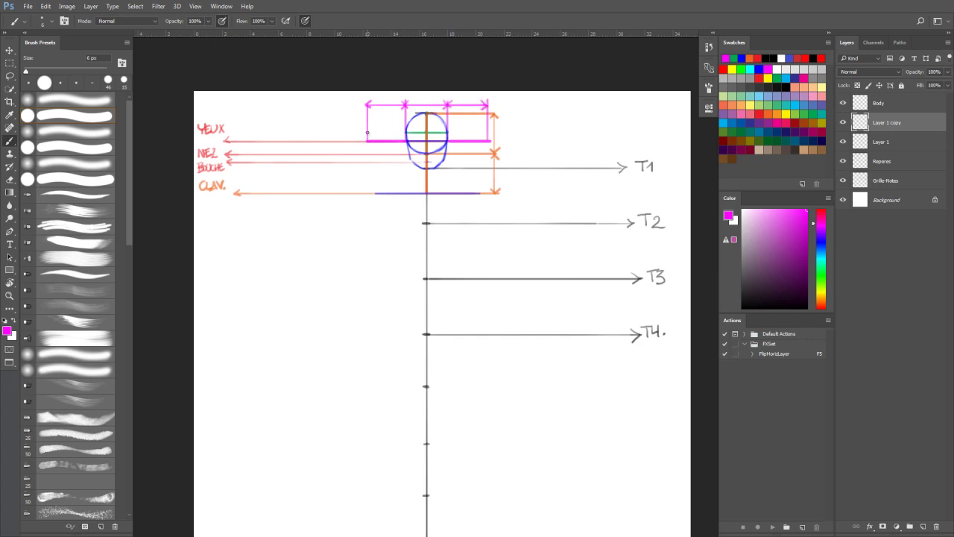
Step: Extend the two outer magenta verticals down past T2 as shoulder guides and merge Layer 1 copy into Layer 1
drag(366, 151, 367, 245)
drag(489, 140, 488, 233)
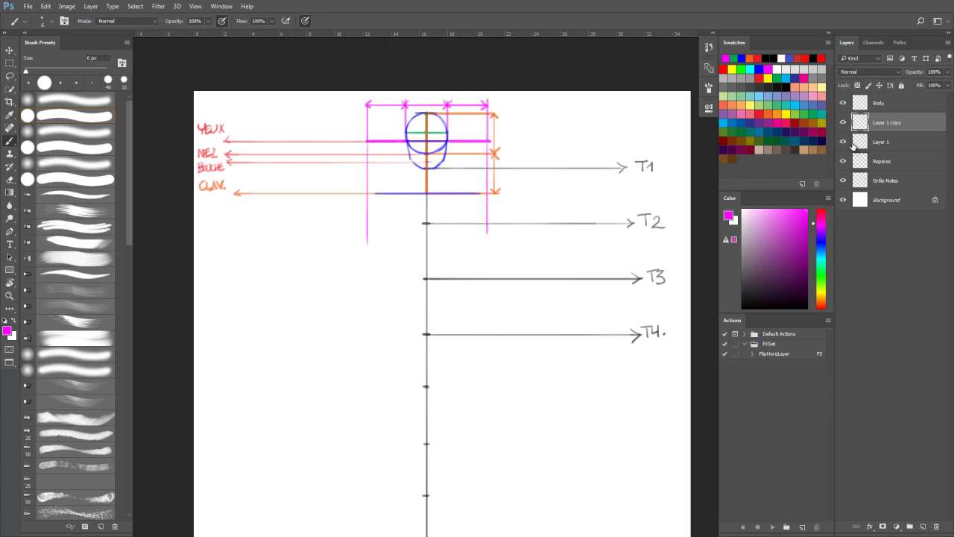
key(ctrl+e)
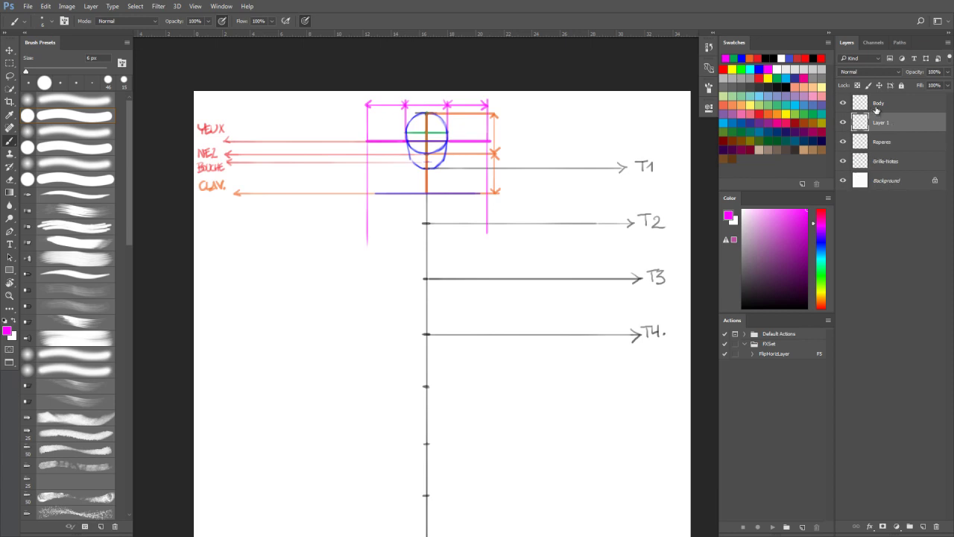
Step: On the Body layer, extend the blue clavicle line to both magenta shoulder guides
click(885, 108)
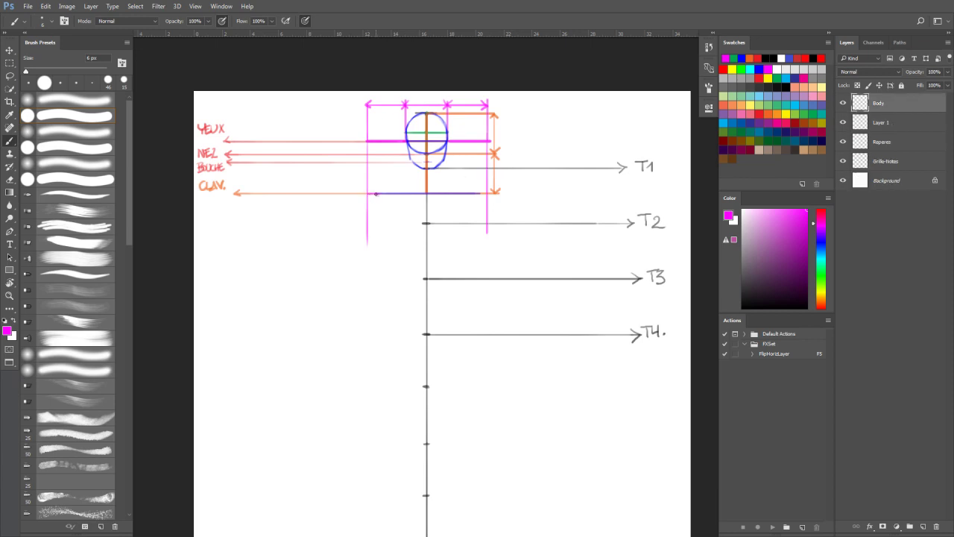
click(743, 58)
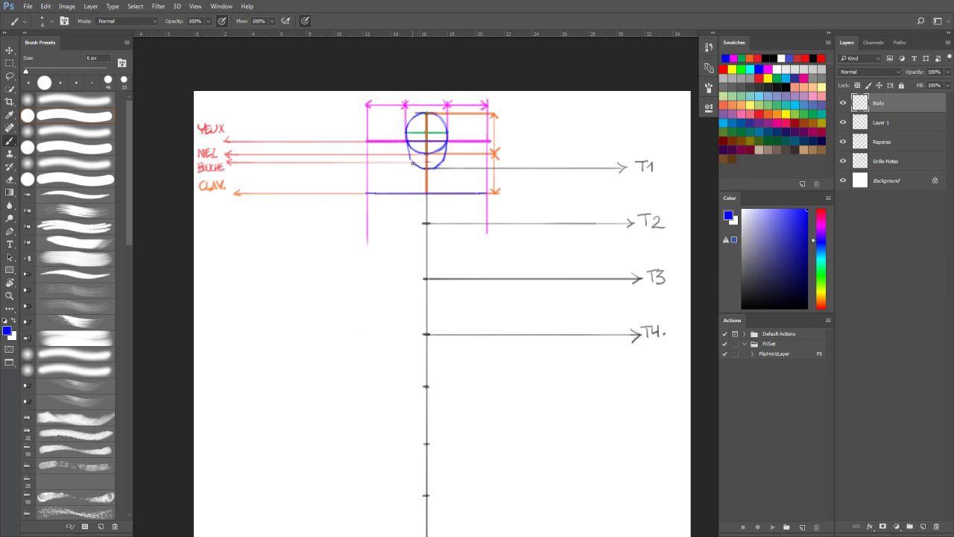
Step: Sketch the neck with two inner lines converging at the clavicle level, and draw a blue horizontal line across the axis at T3
mouse_move(412, 163)
mouse_down()
mouse_move(412, 192)
mouse_move(442, 184)
mouse_move(442, 193)
mouse_move(441, 170)
mouse_move(422, 184)
mouse_move(427, 193)
mouse_move(436, 175)
mouse_move(431, 191)
mouse_up()
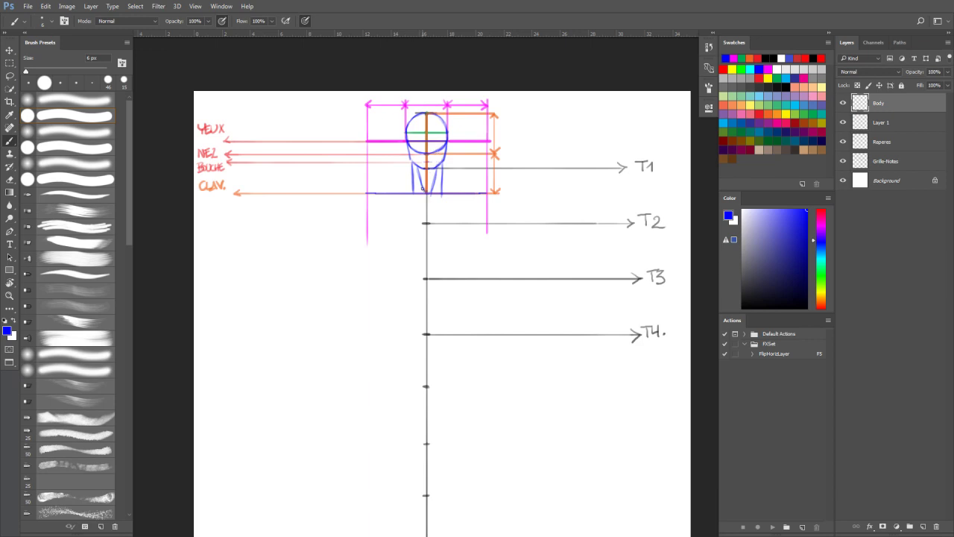
mouse_move(421, 185)
mouse_down()
mouse_move(427, 193)
mouse_move(435, 182)
mouse_up()
mouse_move(427, 279)
mouse_down()
mouse_move(403, 279)
mouse_move(467, 279)
mouse_move(392, 278)
mouse_up()
drag(612, 289, 631, 291)
key(ctrl+alt+z)
key(ctrl+alt+z)
key(ctrl+alt+z)
key(ctrl+alt+z)
key(ctrl+alt+z)
Step: On Layer 1, write the blue label BASE CAGE T. below T3
click(886, 128)
drag(610, 294, 680, 292)
click(681, 293)
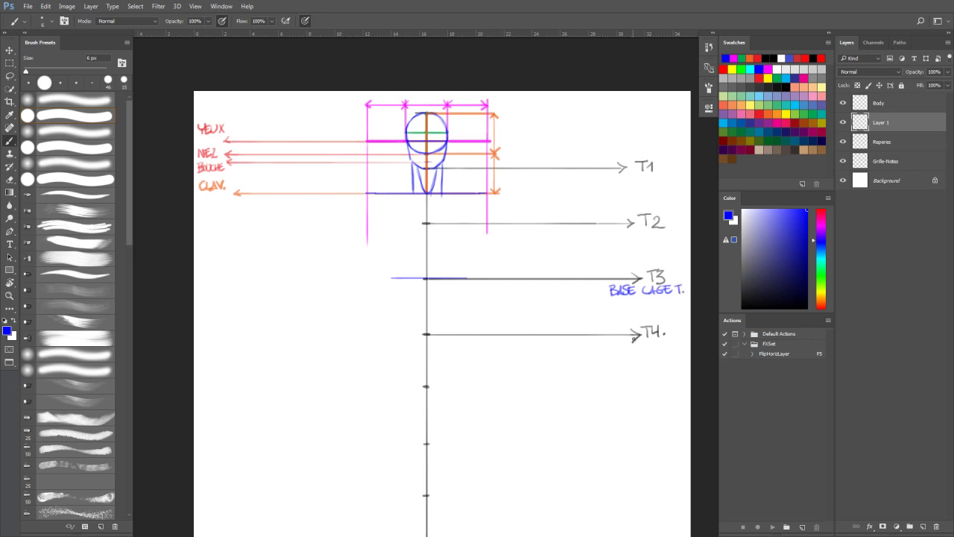
Step: On the Body layer, sketch both curved sides of the rib cage from the clavicle line down to T3
key(alt+bracketright)
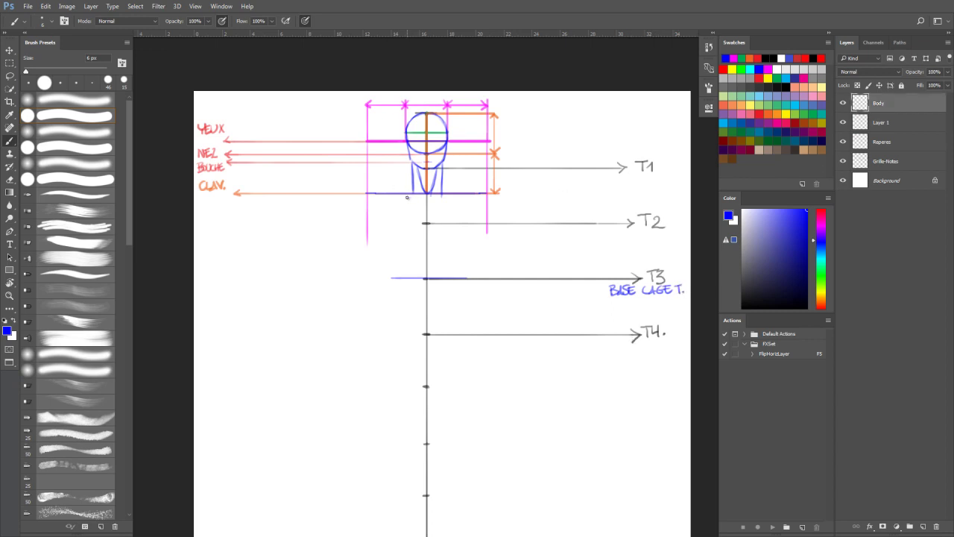
mouse_move(408, 196)
mouse_down()
mouse_move(393, 229)
mouse_move(403, 198)
mouse_move(399, 271)
mouse_up()
drag(394, 236, 400, 277)
mouse_move(451, 196)
mouse_down()
mouse_move(464, 251)
mouse_move(465, 230)
mouse_move(459, 277)
mouse_up()
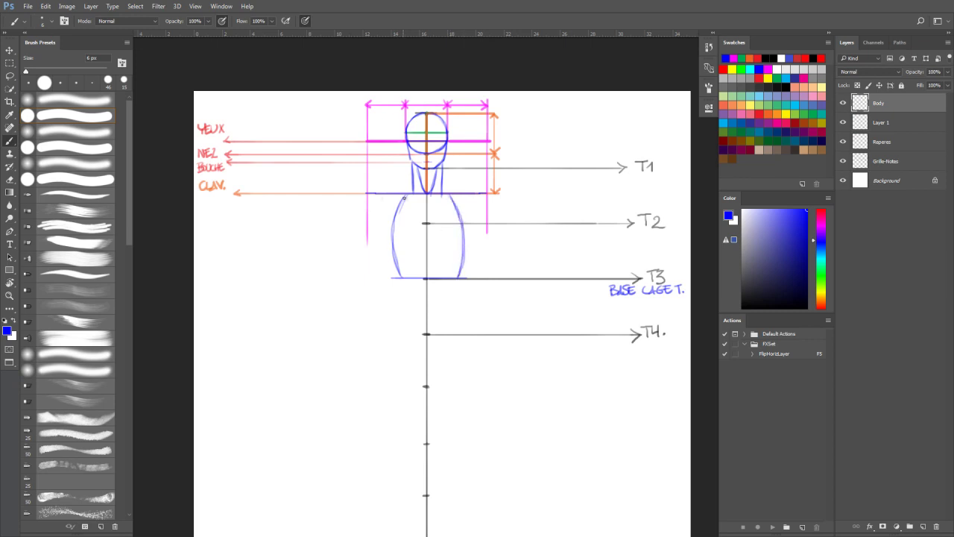
mouse_move(401, 200)
mouse_down()
mouse_move(394, 258)
mouse_move(391, 231)
mouse_move(402, 279)
mouse_up()
mouse_move(458, 211)
mouse_down()
mouse_move(463, 271)
mouse_move(469, 237)
mouse_move(458, 278)
mouse_up()
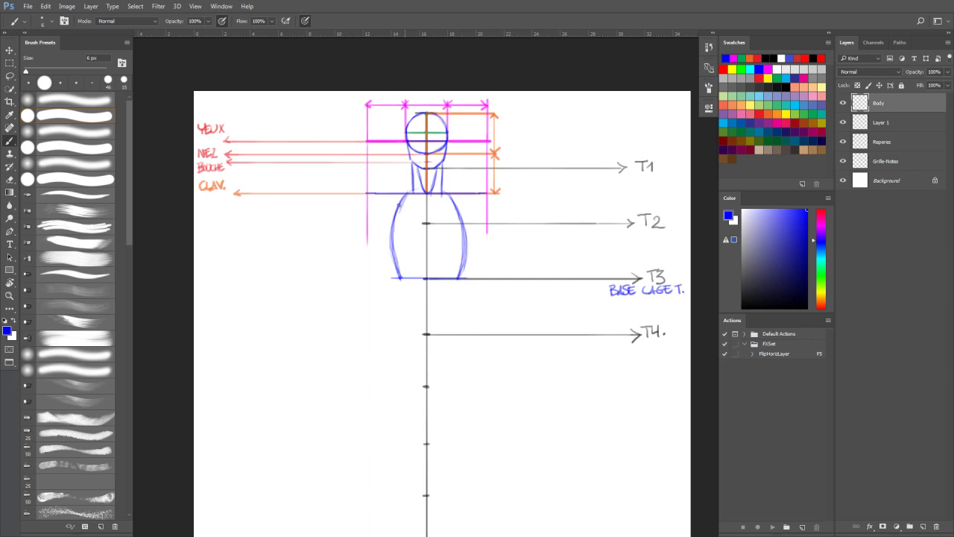
mouse_move(394, 228)
mouse_down()
mouse_move(389, 263)
mouse_move(401, 281)
mouse_up()
Step: Erase the rib cage's left side and redraw it as a slightly wider curve down to T3
key(e)
mouse_move(410, 202)
mouse_down()
mouse_move(392, 247)
mouse_move(398, 270)
mouse_up()
key(b)
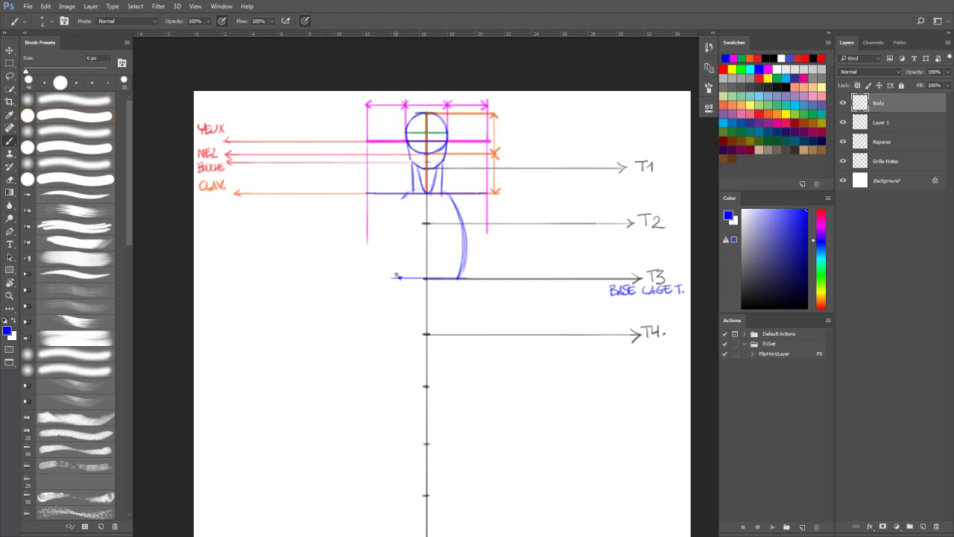
drag(394, 259, 398, 276)
mouse_move(391, 231)
mouse_down()
mouse_move(395, 274)
mouse_move(389, 244)
mouse_move(407, 195)
mouse_move(396, 208)
mouse_move(397, 278)
mouse_up()
drag(407, 196, 393, 220)
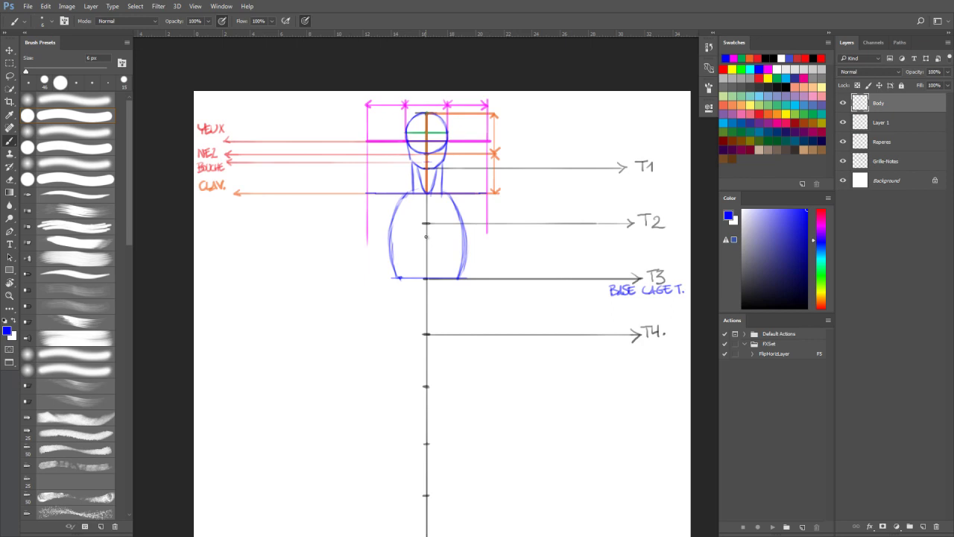
Step: Merge Layer 1 down into the Reperes layer
click(884, 124)
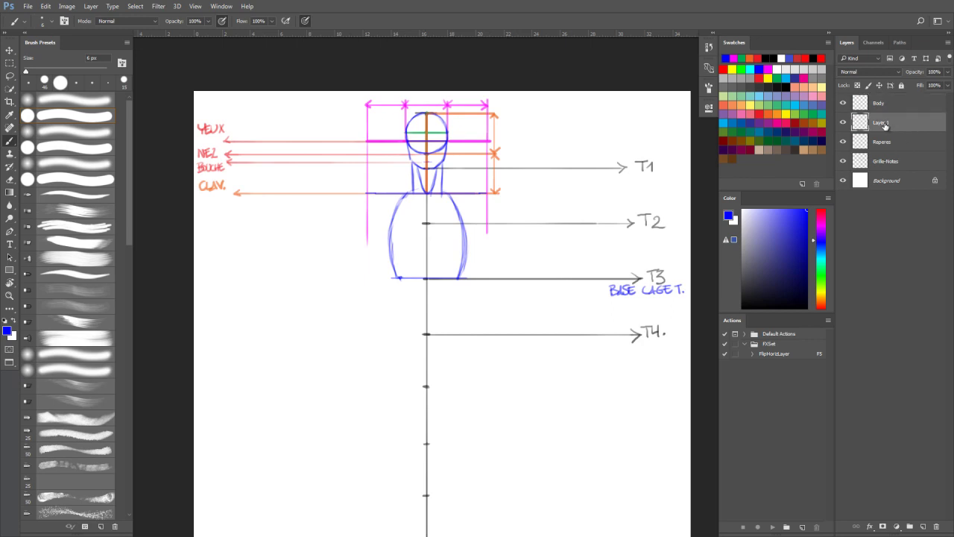
key(e)
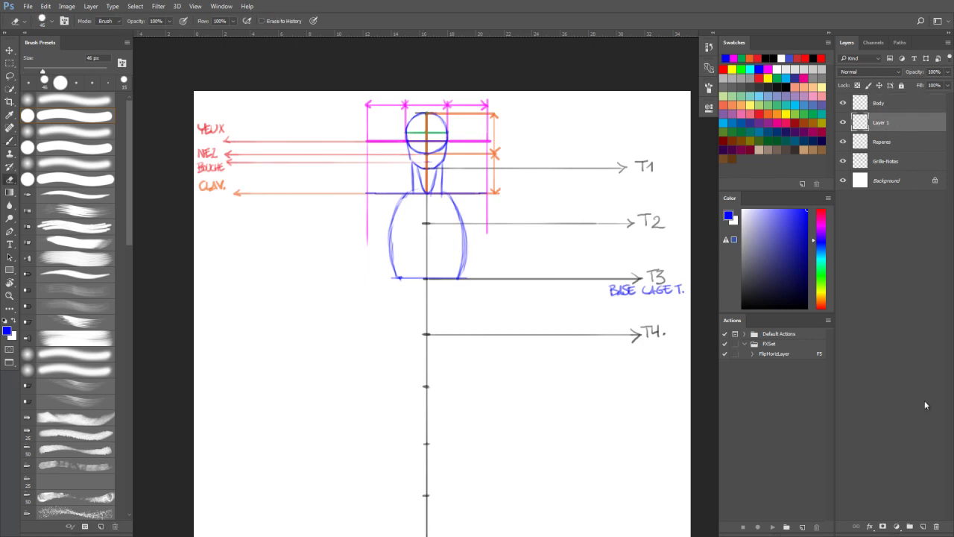
key(Delete)
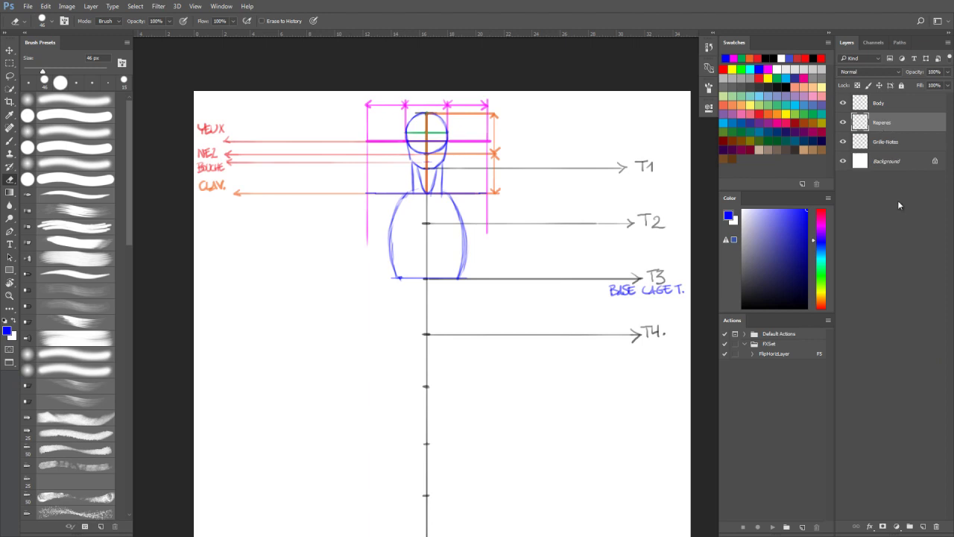
Step: On a new layer, draw a red vertical sternum line along the centre axis from the clavicle line to just below T2
click(923, 527)
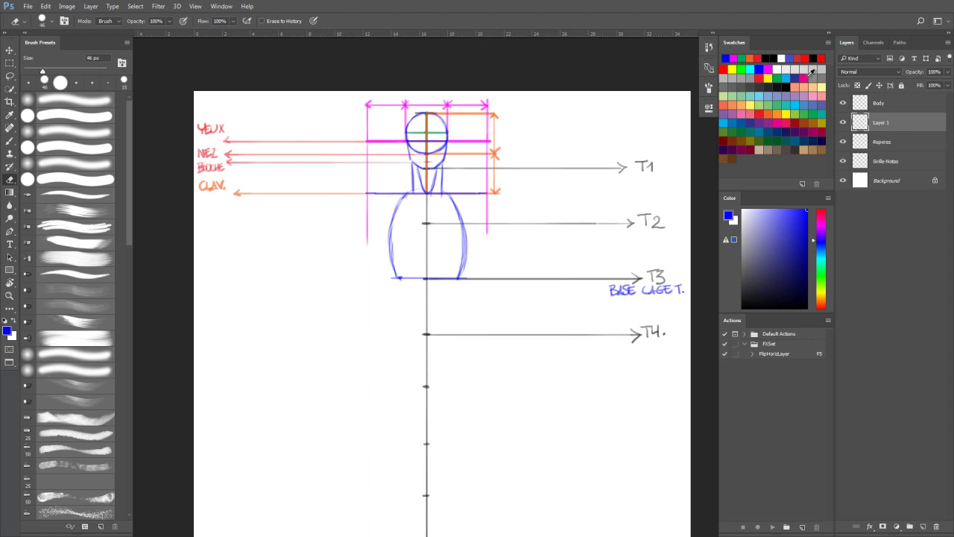
click(803, 77)
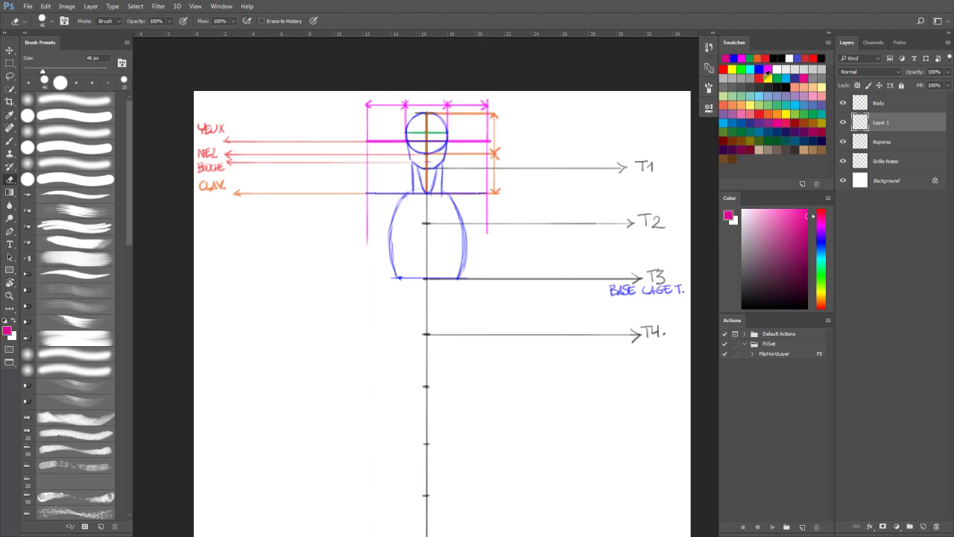
click(766, 59)
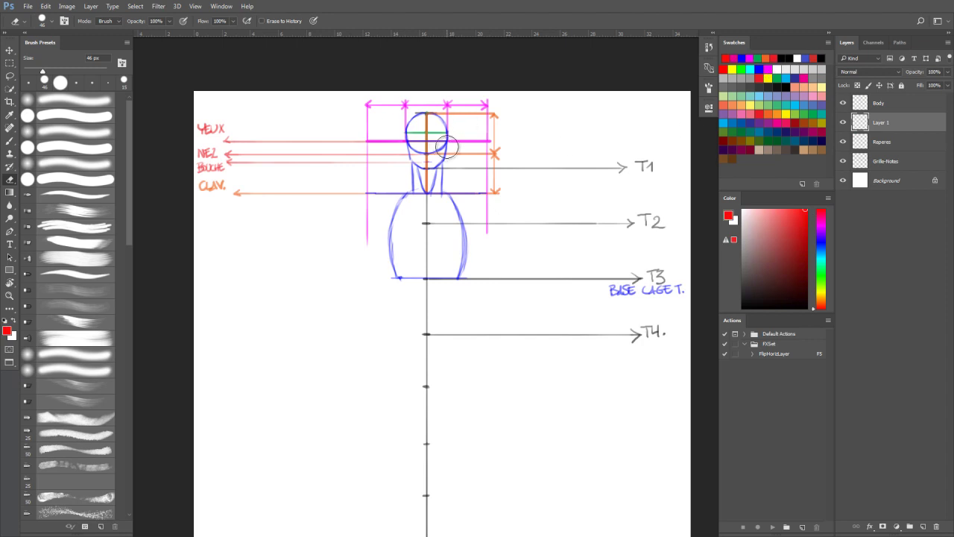
key(b)
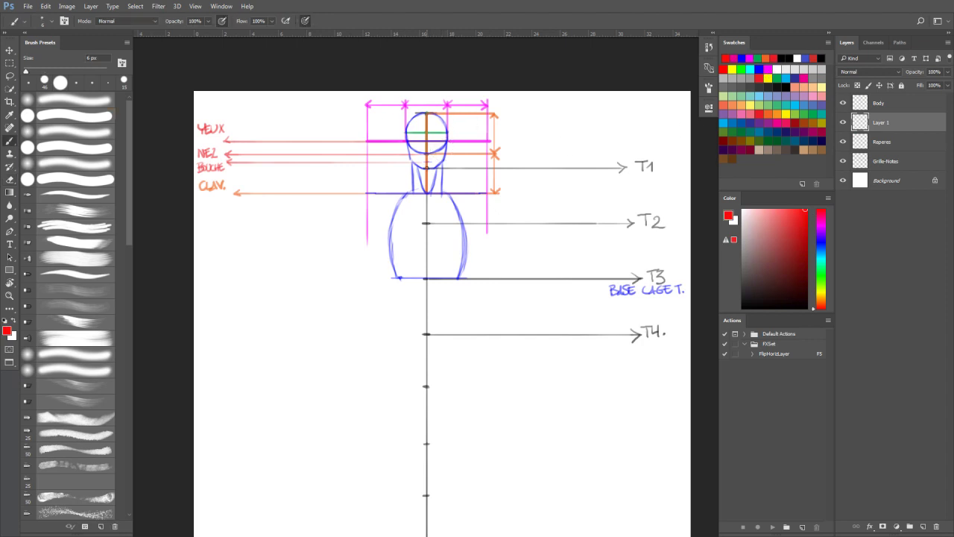
drag(427, 172, 426, 127)
drag(433, 144, 428, 209)
Step: On the Body layer, sketch the blue rib-cage arch from the sternum's lower end to T3, and check it with the guide layers hidden
click(883, 103)
click(725, 77)
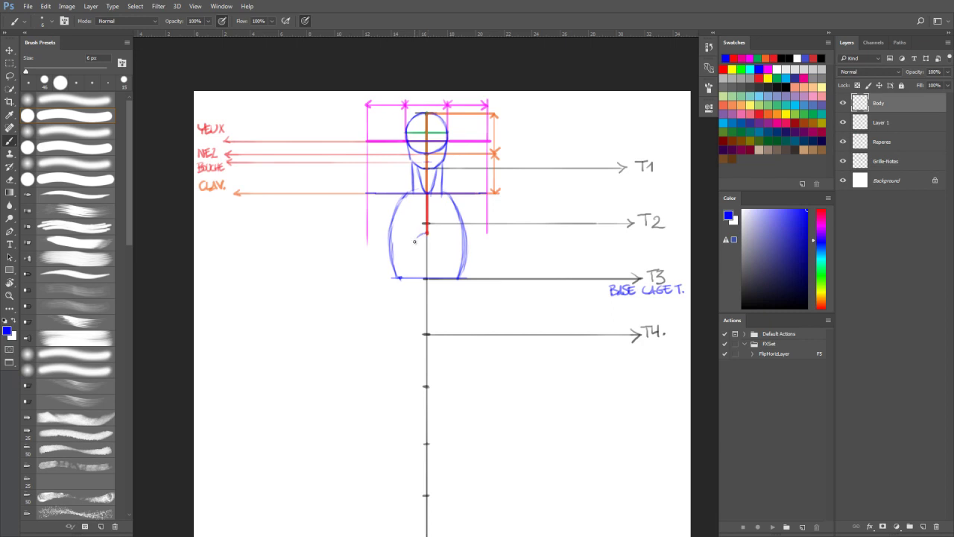
drag(427, 233, 412, 244)
mouse_move(415, 241)
mouse_down()
mouse_move(401, 275)
mouse_move(410, 247)
mouse_move(445, 244)
mouse_move(458, 279)
mouse_up()
drag(843, 123, 841, 160)
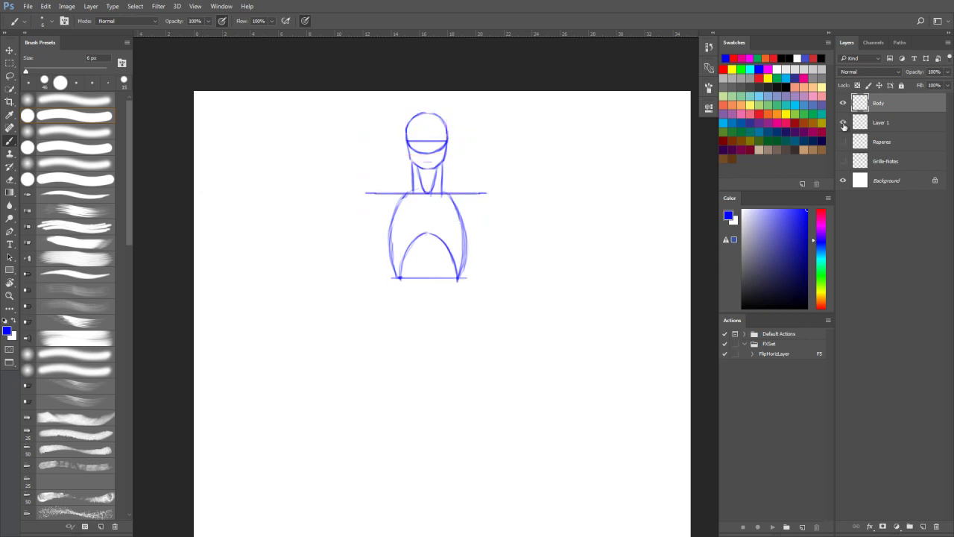
drag(843, 122, 842, 161)
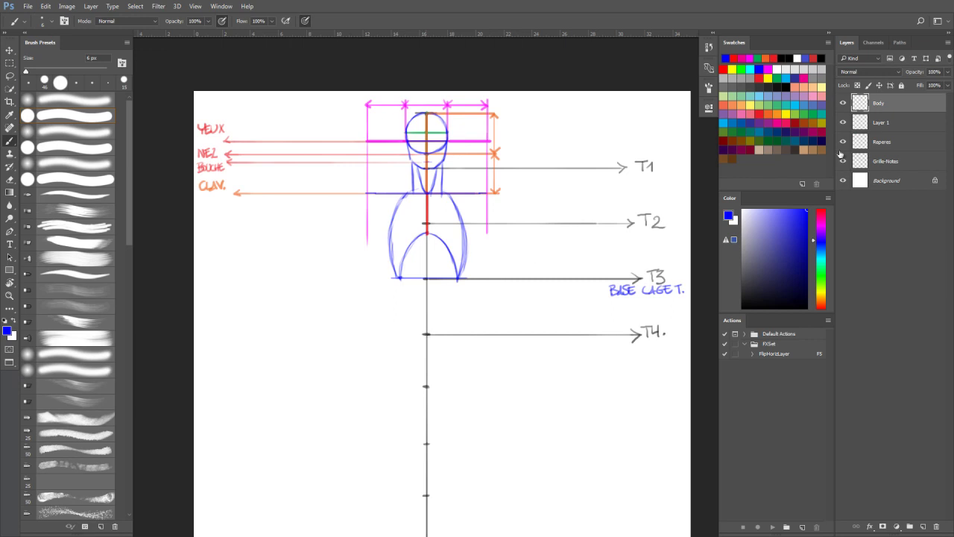
Step: On a new layer above Layer 1, draw red arrow guides between T3 and T4 labelled CRÊTES ILIAQUES and HANCHES, with short iliac crest marks
click(881, 127)
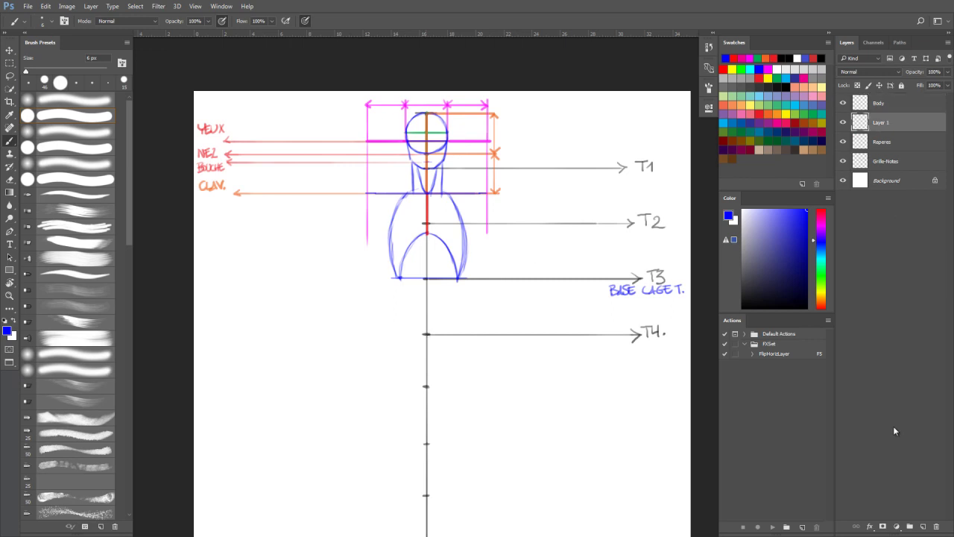
click(923, 526)
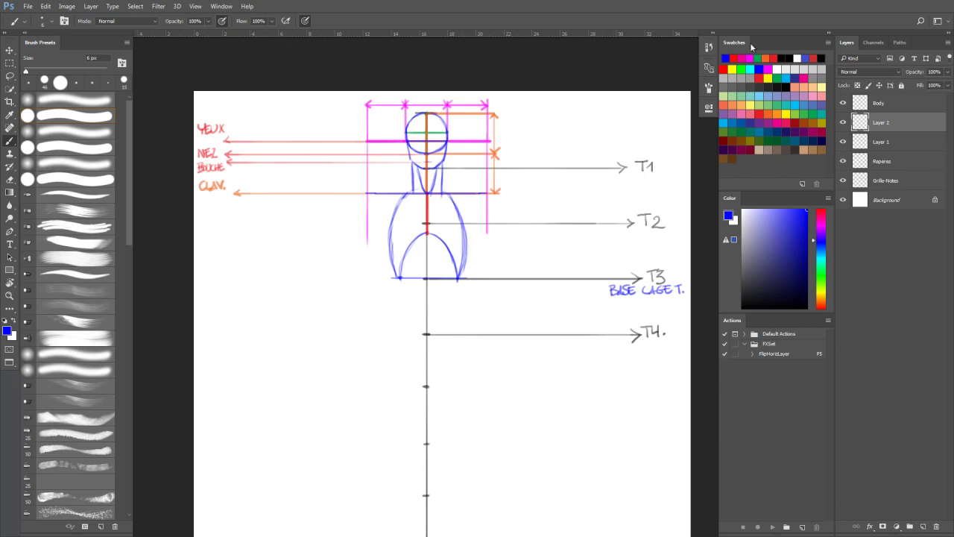
click(733, 57)
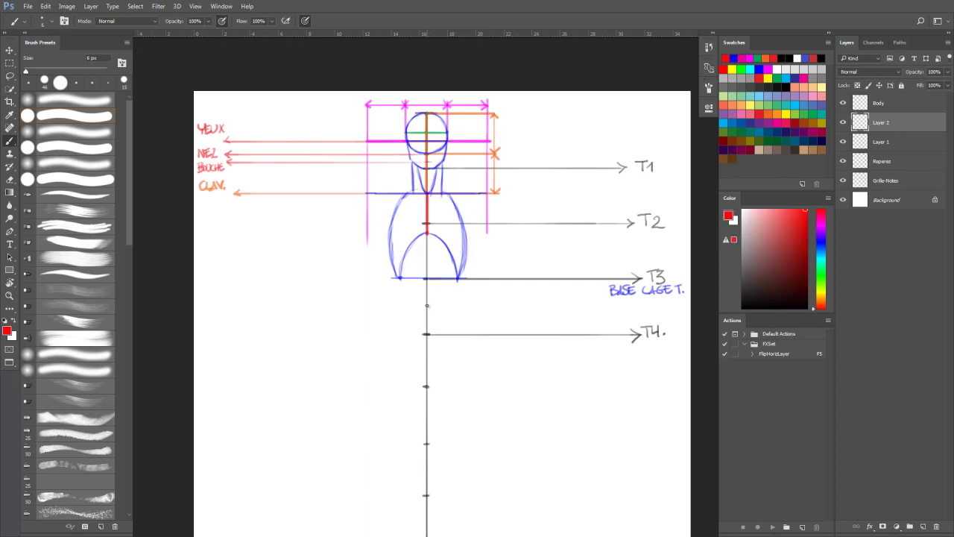
mouse_move(427, 305)
mouse_down()
mouse_move(248, 301)
mouse_move(247, 310)
mouse_move(204, 293)
mouse_move(254, 284)
mouse_move(279, 292)
mouse_up()
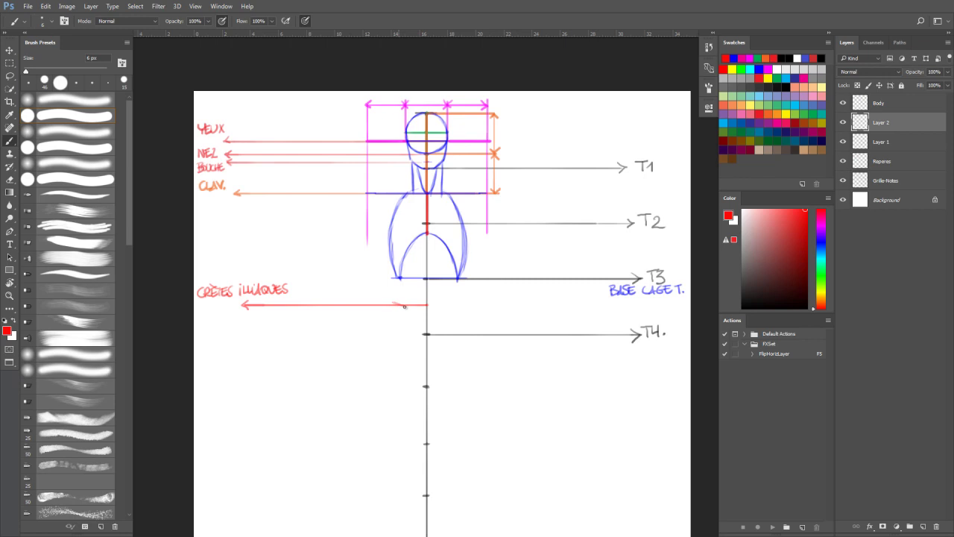
drag(463, 299, 452, 304)
mouse_move(427, 319)
mouse_down()
mouse_move(199, 316)
mouse_move(237, 321)
mouse_up()
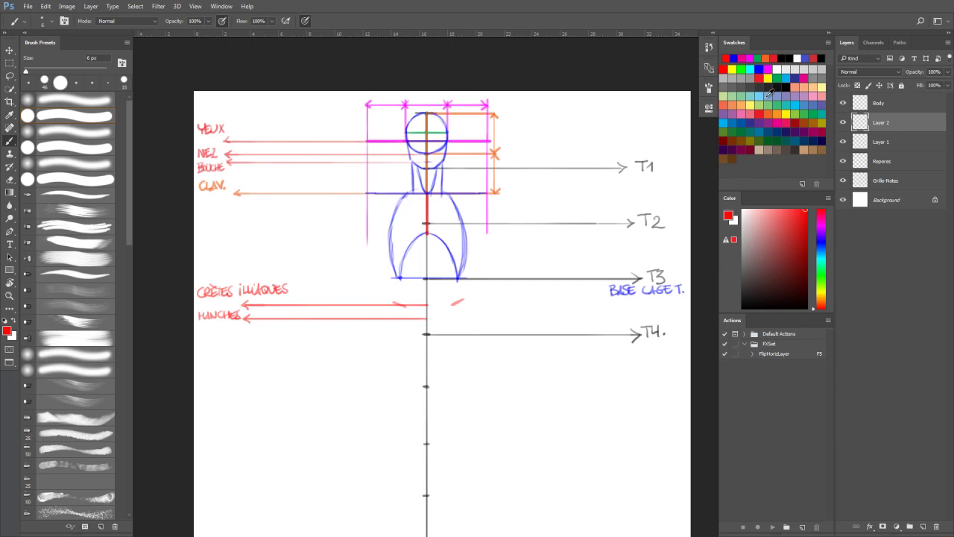
Step: Write the blue label BASE PELVIS 1/2 CORPS below T4 and sketch a small square under the T4 mark on the centre axis
click(736, 58)
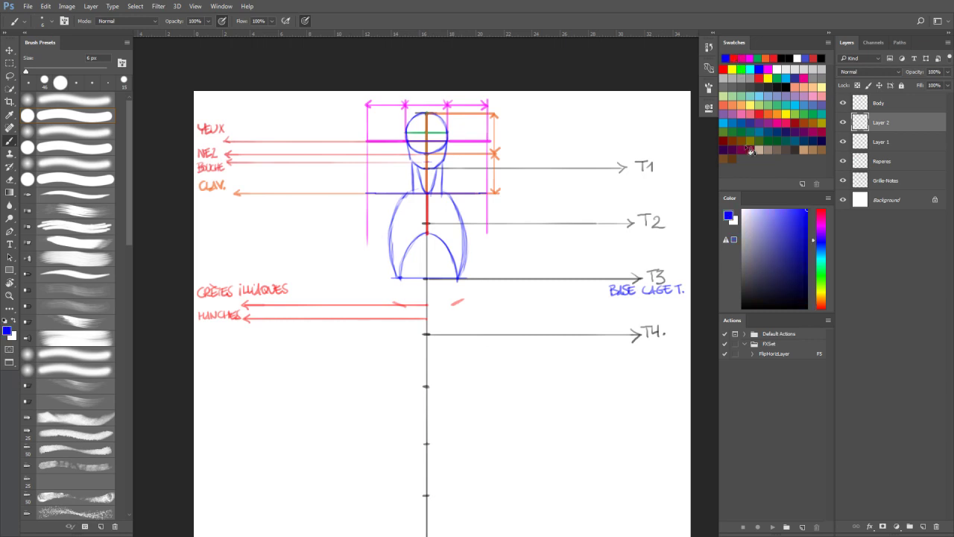
mouse_move(613, 345)
mouse_down()
mouse_move(623, 355)
mouse_move(650, 345)
mouse_move(645, 353)
mouse_move(665, 353)
mouse_up()
mouse_move(666, 345)
mouse_down()
mouse_move(669, 354)
mouse_move(673, 344)
mouse_up()
drag(676, 346, 678, 355)
drag(612, 363, 636, 372)
drag(643, 365, 646, 371)
drag(653, 363, 662, 371)
drag(663, 371, 675, 367)
click(679, 368)
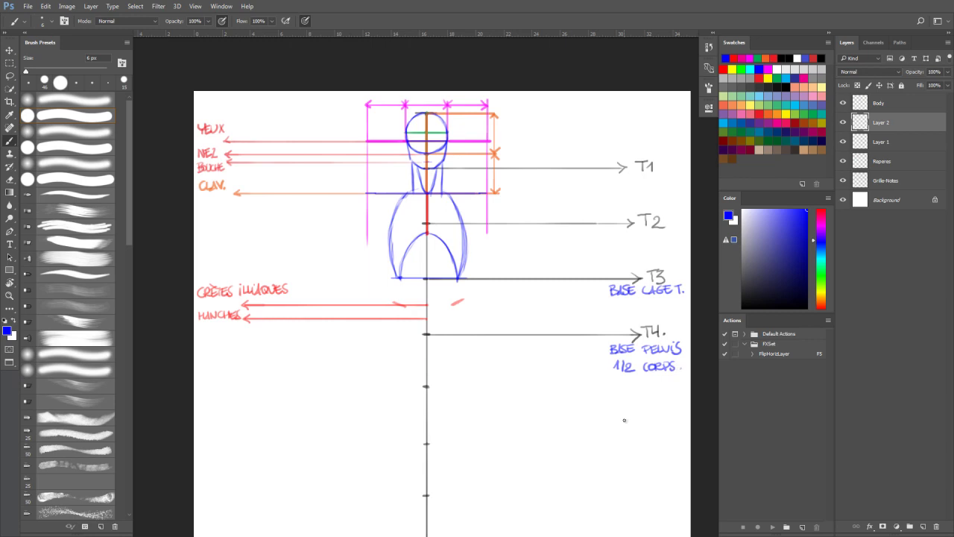
drag(422, 335, 431, 334)
drag(421, 339, 434, 346)
Step: On the Body layer, sketch the waist sides from the rib-cage base to the iliac crests and extend them to the hip points
click(887, 103)
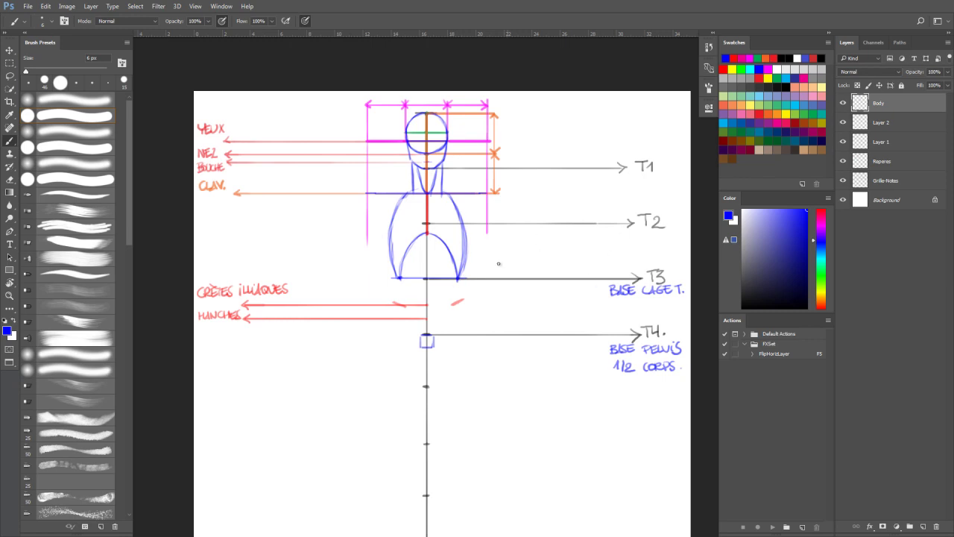
mouse_move(399, 278)
mouse_down()
mouse_move(394, 302)
mouse_move(404, 306)
mouse_up()
mouse_move(458, 279)
mouse_down()
mouse_move(463, 301)
mouse_move(394, 304)
mouse_move(390, 319)
mouse_up()
drag(429, 319, 468, 319)
Step: Close the pelvis with slanted lines from both hips to T4 and a rounded bowl, and check the body without the guide layers
drag(392, 319, 425, 334)
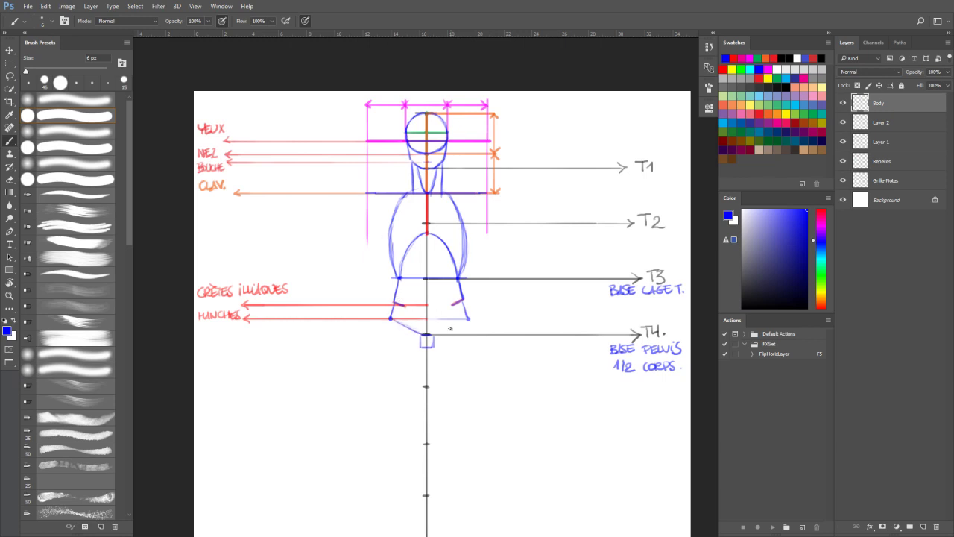
drag(430, 336, 472, 321)
drag(431, 335, 474, 318)
mouse_move(411, 328)
mouse_down()
mouse_move(447, 329)
mouse_move(453, 290)
mouse_move(447, 328)
mouse_up()
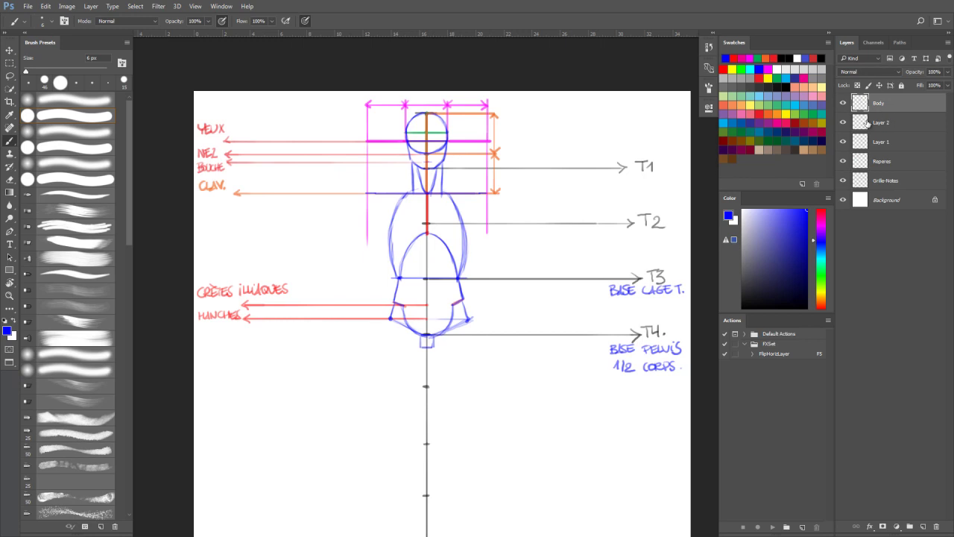
drag(844, 122, 844, 182)
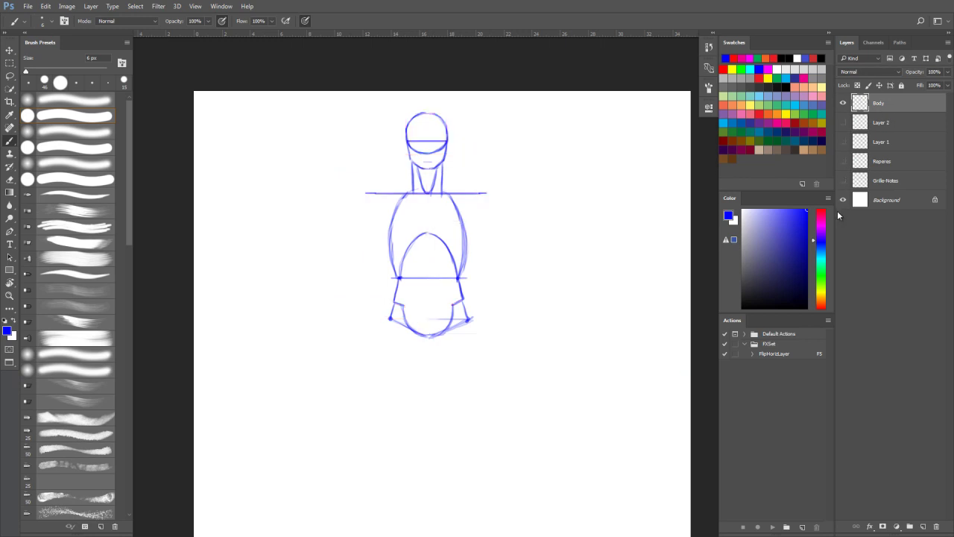
drag(843, 122, 843, 182)
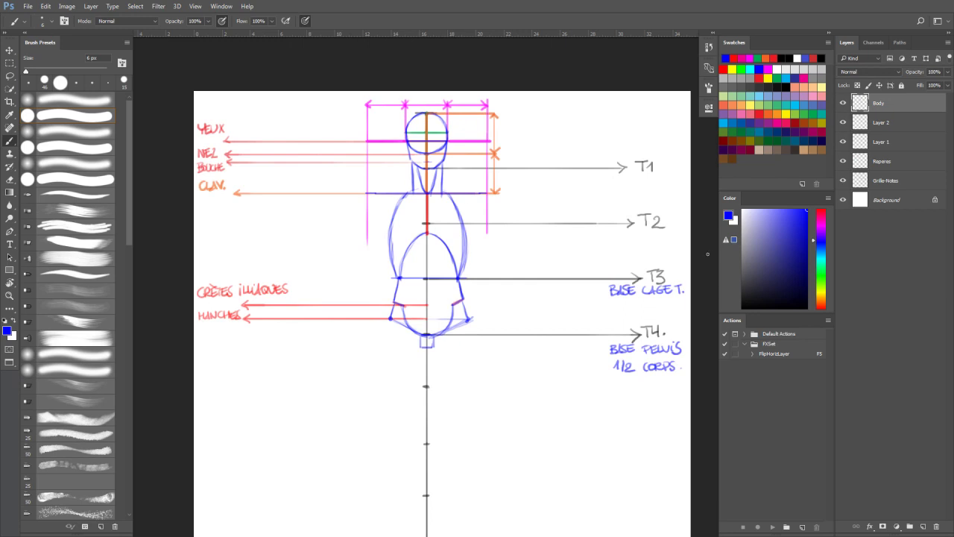
Step: Merge Layer 2 and Layer 1 down into the Reperes layer
click(887, 124)
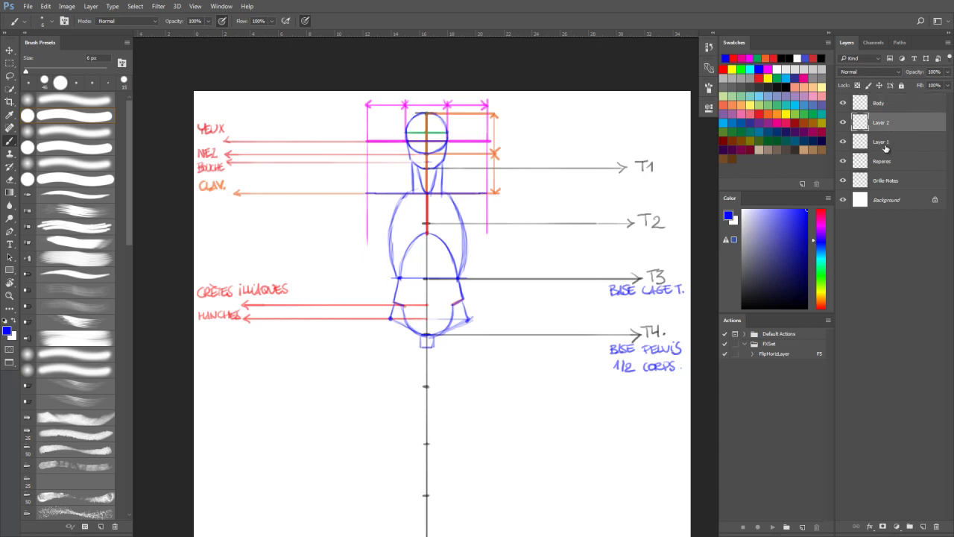
key(Delete)
key(Delete)
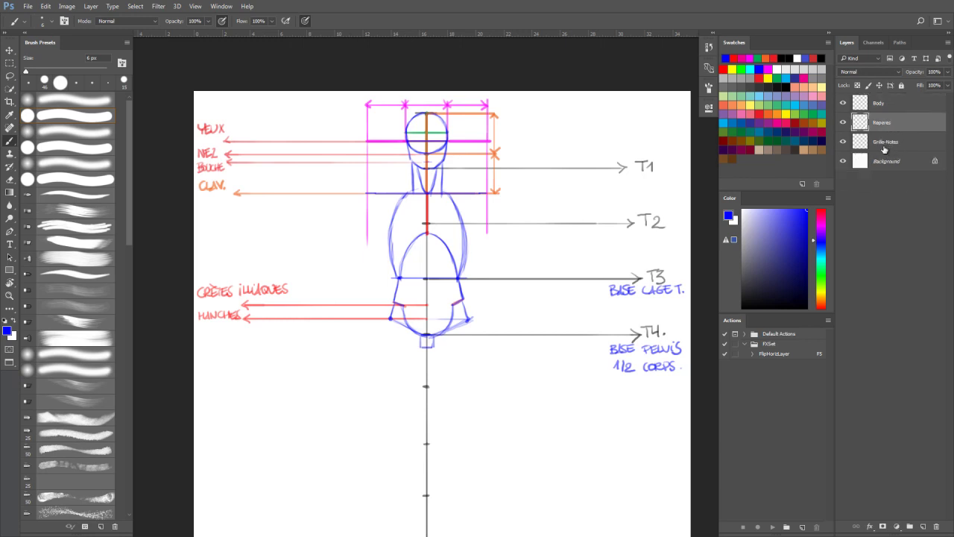
Step: On a new layer, draw a green line outward from the right-hand hip and a vertical double-headed arrow down to the ground line
click(922, 524)
click(761, 58)
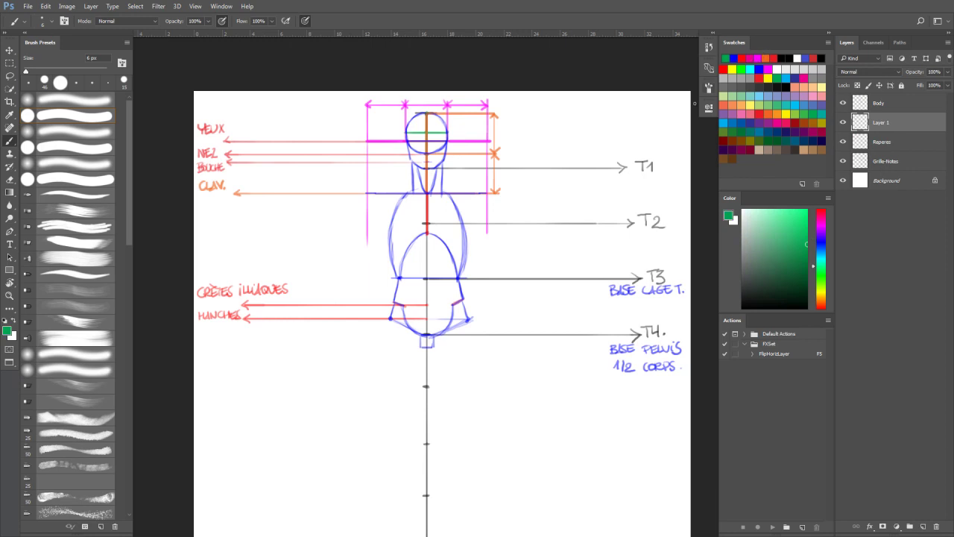
drag(432, 262, 430, 174)
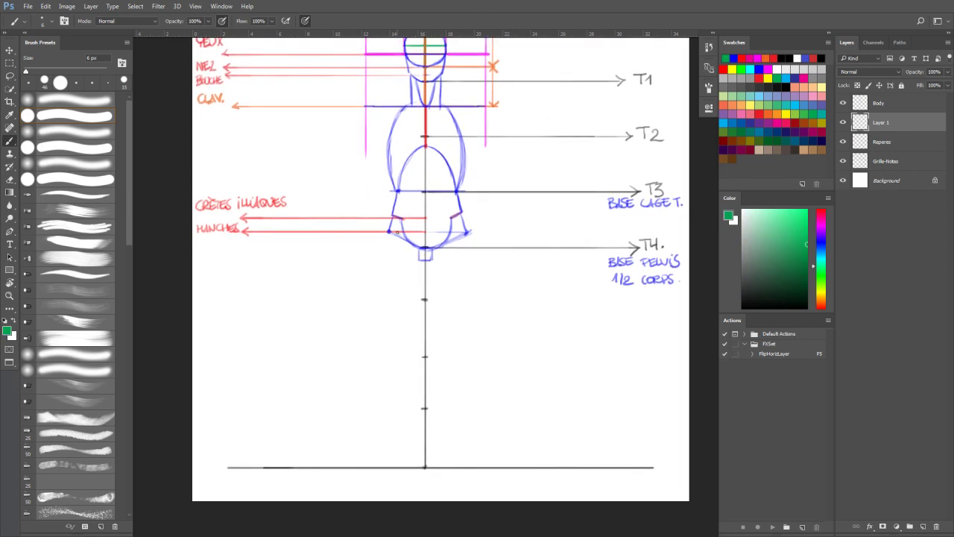
mouse_move(467, 233)
mouse_down()
mouse_move(539, 234)
mouse_move(563, 466)
mouse_move(536, 465)
mouse_move(544, 460)
mouse_up()
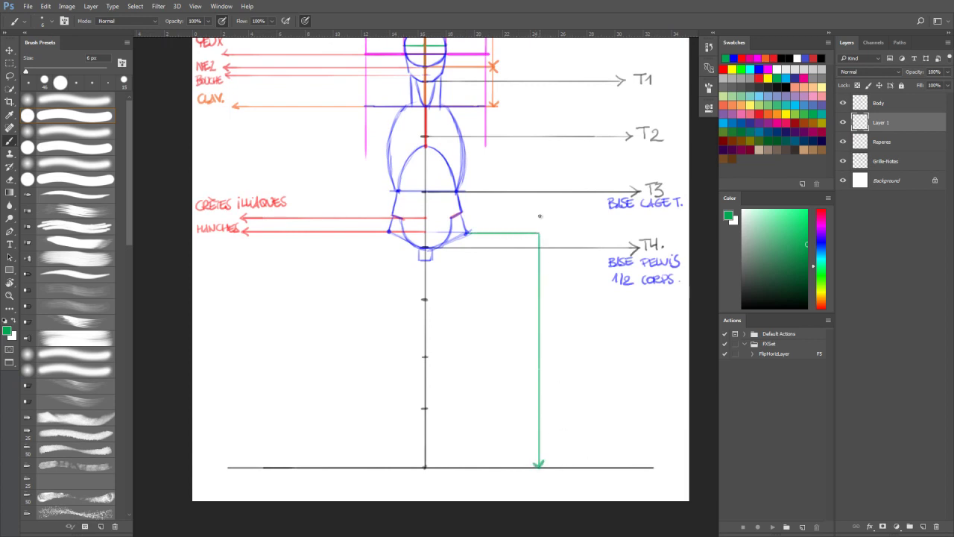
drag(534, 240, 545, 239)
Step: Add green arrow guides labelled GENOUX at the leg arrow's midpoint and CHEV. just above the ground, and label the upper half FÉMUR
mouse_move(539, 348)
mouse_down()
mouse_move(150, 355)
mouse_move(227, 349)
mouse_move(204, 332)
mouse_move(248, 332)
mouse_up()
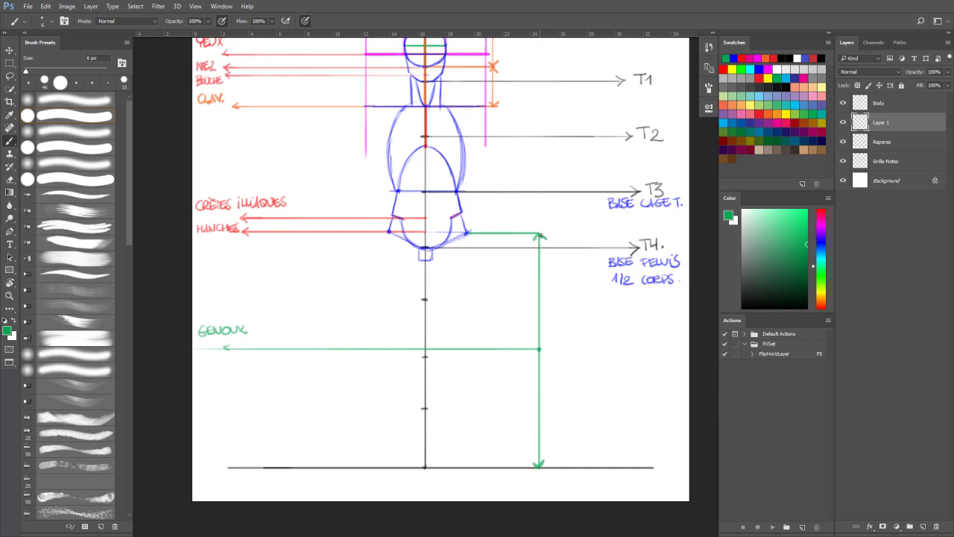
mouse_move(544, 284)
mouse_down()
mouse_move(544, 298)
mouse_move(551, 285)
mouse_move(556, 295)
mouse_move(579, 288)
mouse_move(585, 296)
mouse_up()
mouse_move(540, 448)
mouse_down()
mouse_move(215, 458)
mouse_move(213, 449)
mouse_move(225, 451)
mouse_move(228, 433)
mouse_up()
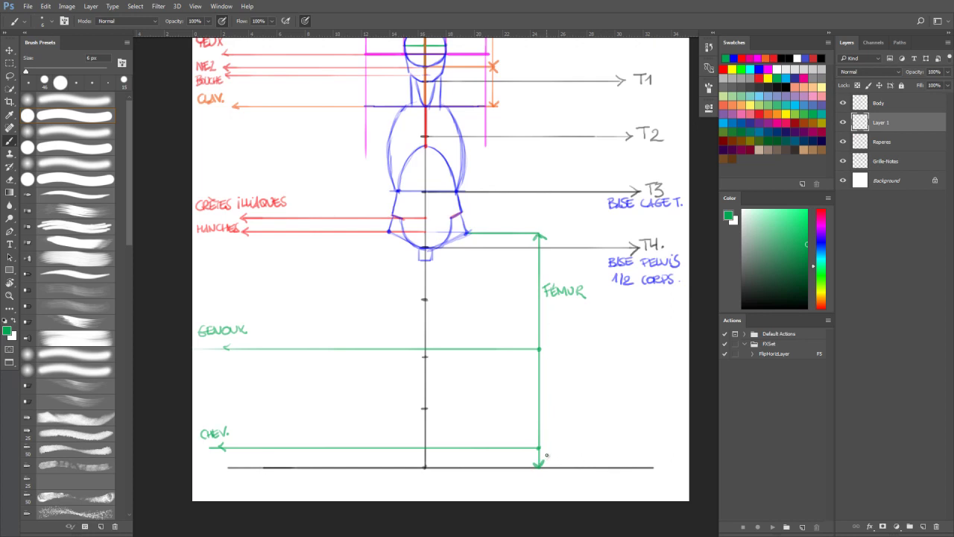
Step: On the Body layer, sketch two blue knee circles side by side on the GENOUX line, one on each side of the centre axis
click(886, 105)
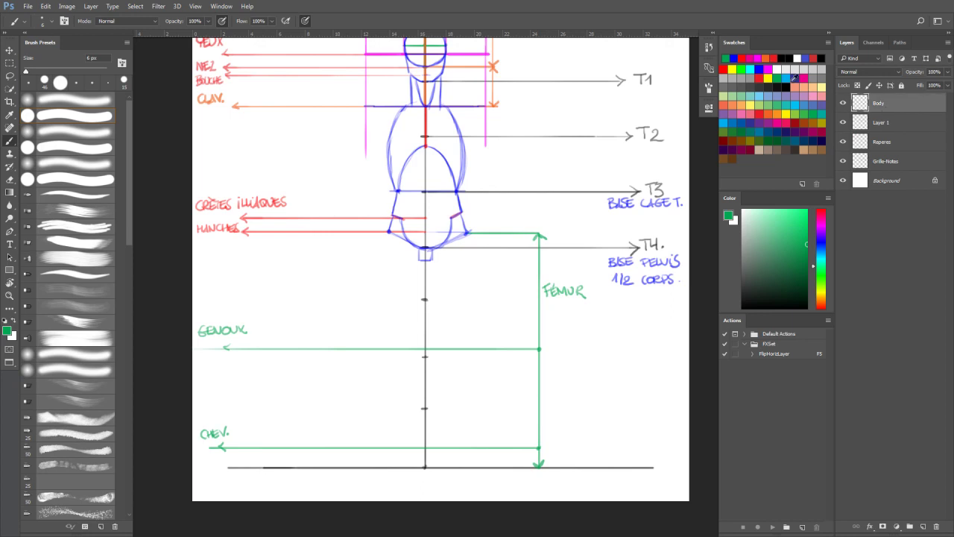
click(734, 58)
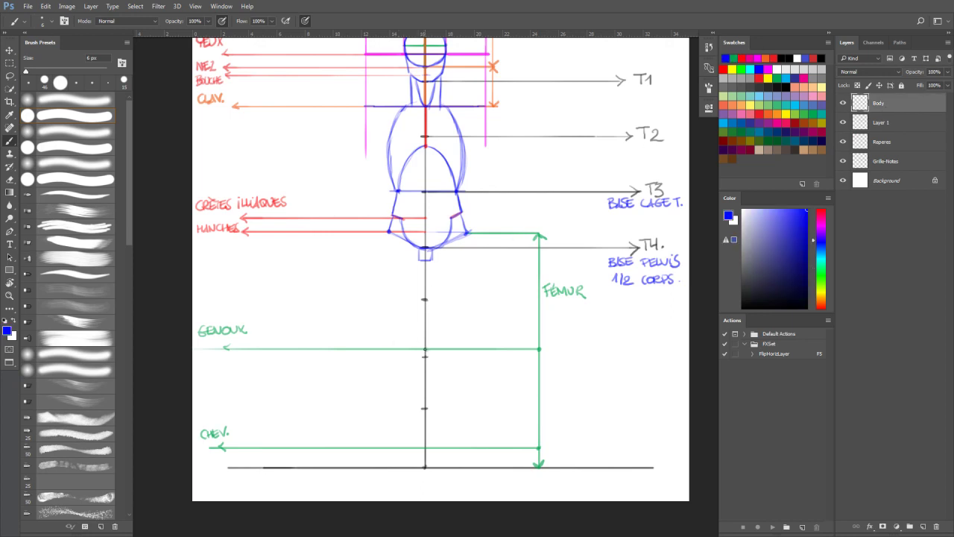
mouse_move(399, 348)
mouse_down()
mouse_move(422, 356)
mouse_move(402, 341)
mouse_move(421, 359)
mouse_move(415, 335)
mouse_move(400, 358)
mouse_move(424, 346)
mouse_move(398, 347)
mouse_move(424, 355)
mouse_move(403, 340)
mouse_move(422, 357)
mouse_move(396, 347)
mouse_move(448, 342)
mouse_move(449, 354)
mouse_move(427, 341)
mouse_move(448, 356)
mouse_move(440, 335)
mouse_move(431, 361)
mouse_move(427, 339)
mouse_move(400, 351)
mouse_move(448, 350)
mouse_up()
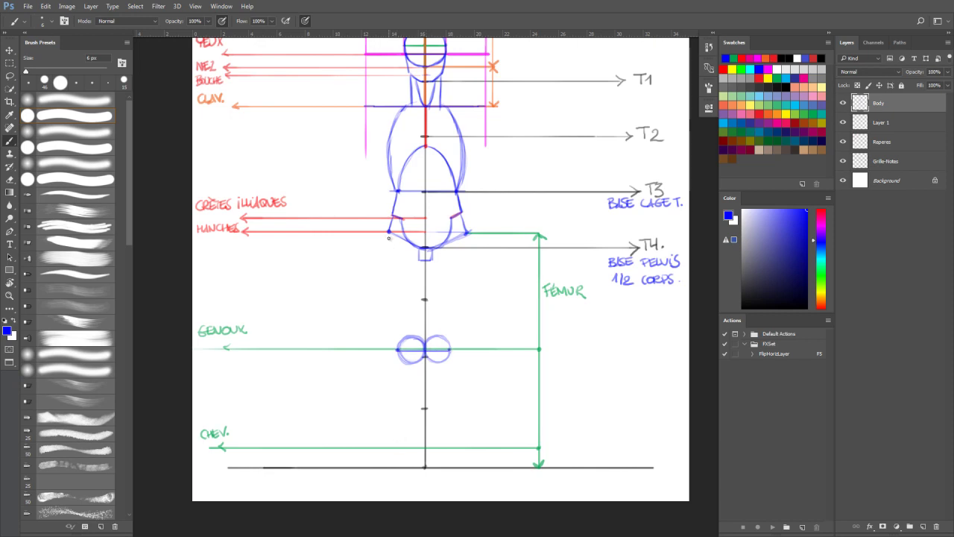
Step: Sketch the curved outer contours of both thighs from the hip points down to the outer edges of the knees
drag(388, 237, 398, 352)
drag(388, 229, 398, 349)
drag(467, 237, 462, 310)
drag(466, 260, 453, 348)
drag(469, 232, 452, 354)
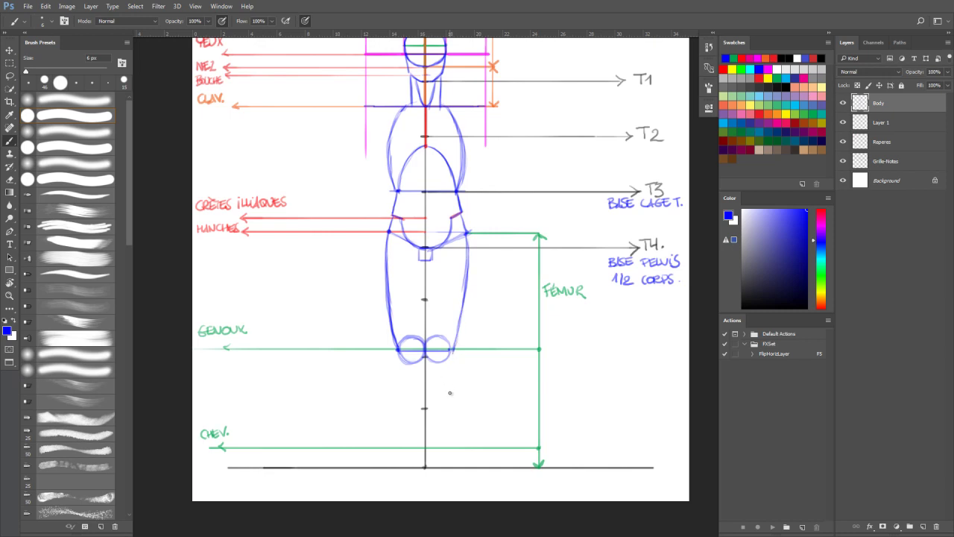
Step: Erase the excess strokes inside both outer thigh contours and redraw the contours as cleaner curves down to the knees
key(e)
drag(393, 246, 398, 326)
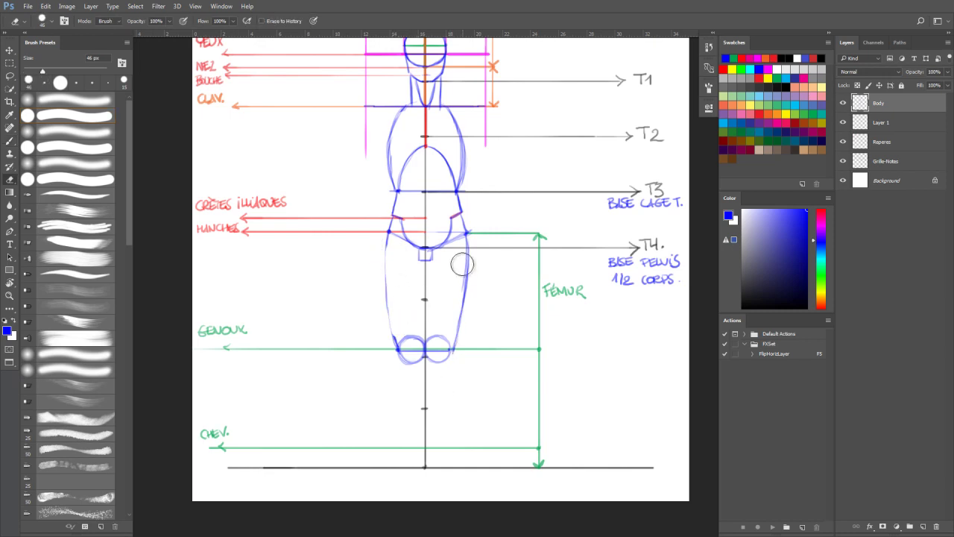
mouse_move(460, 289)
mouse_down()
mouse_move(466, 249)
mouse_move(457, 320)
mouse_up()
drag(464, 272, 452, 319)
key(b)
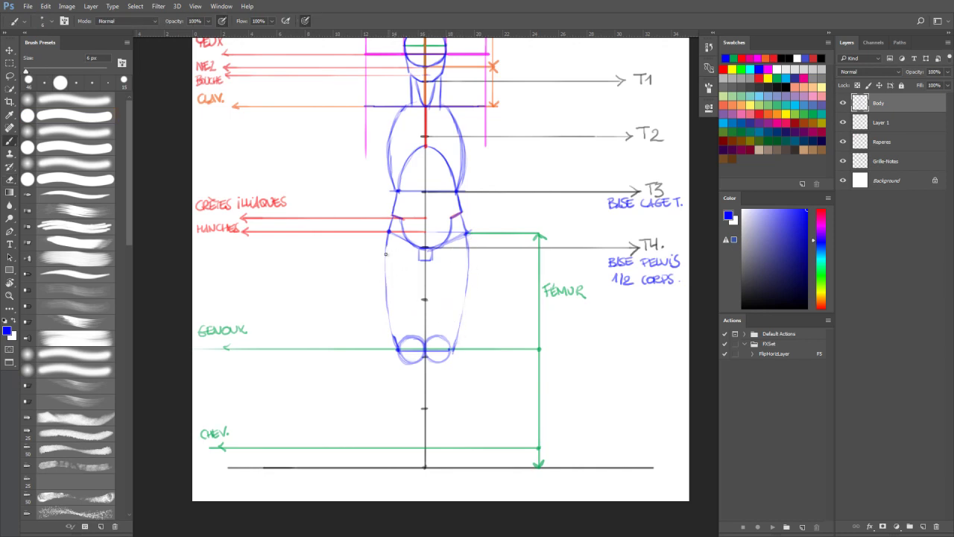
drag(388, 242, 387, 302)
drag(388, 264, 395, 351)
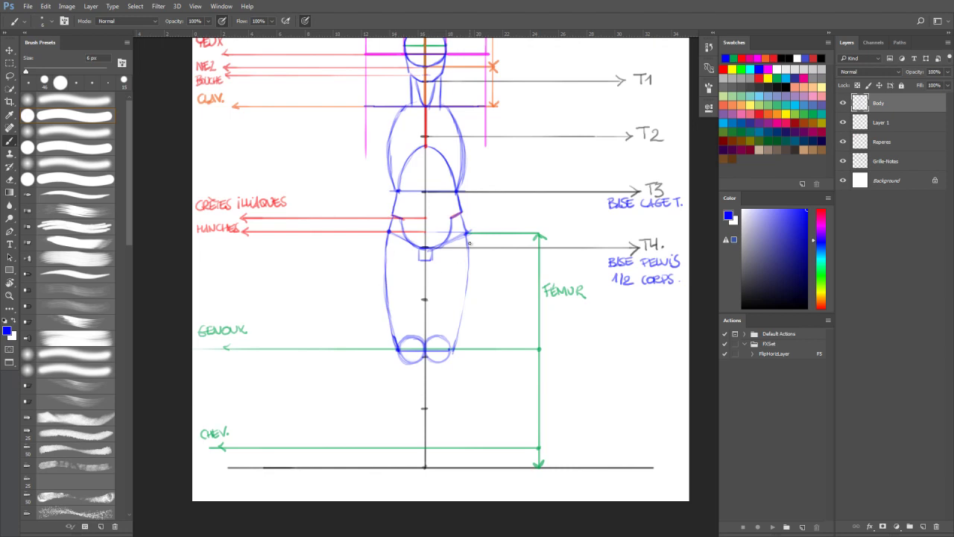
drag(467, 254, 454, 345)
drag(462, 312, 453, 349)
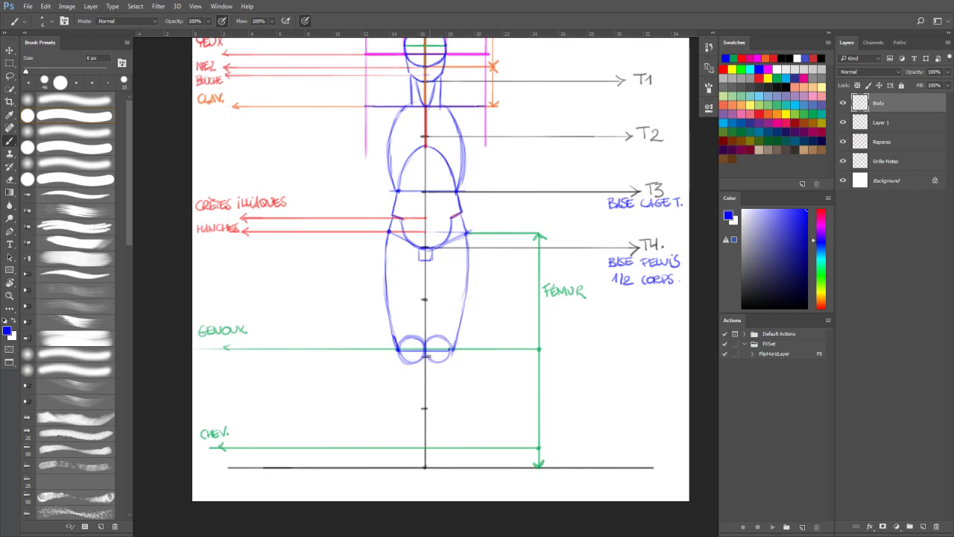
Step: Sketch the inner contours of both thighs as curves from the pelvis down to the centre of the knees, reinforcing the upper inner edges
drag(452, 334, 444, 361)
drag(402, 244, 424, 344)
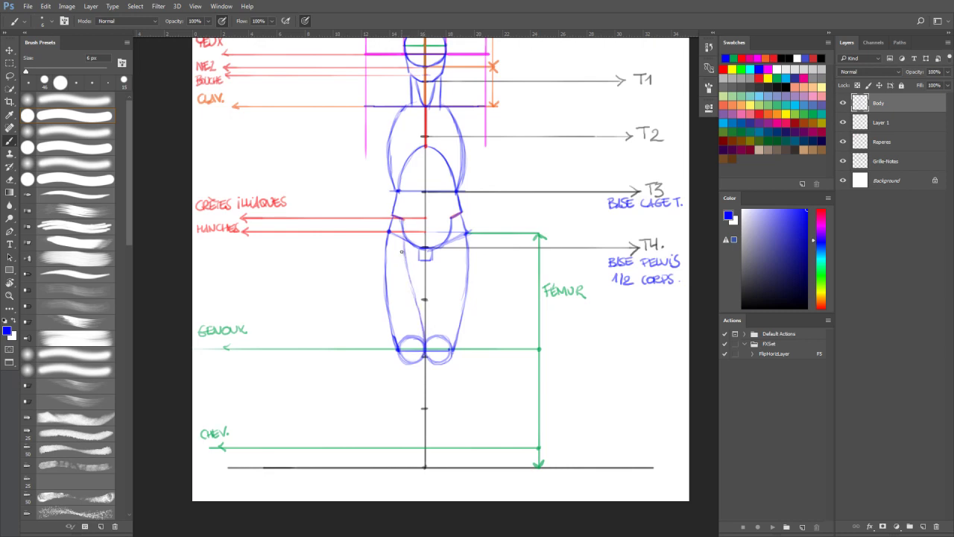
drag(410, 284, 421, 313)
drag(447, 254, 425, 344)
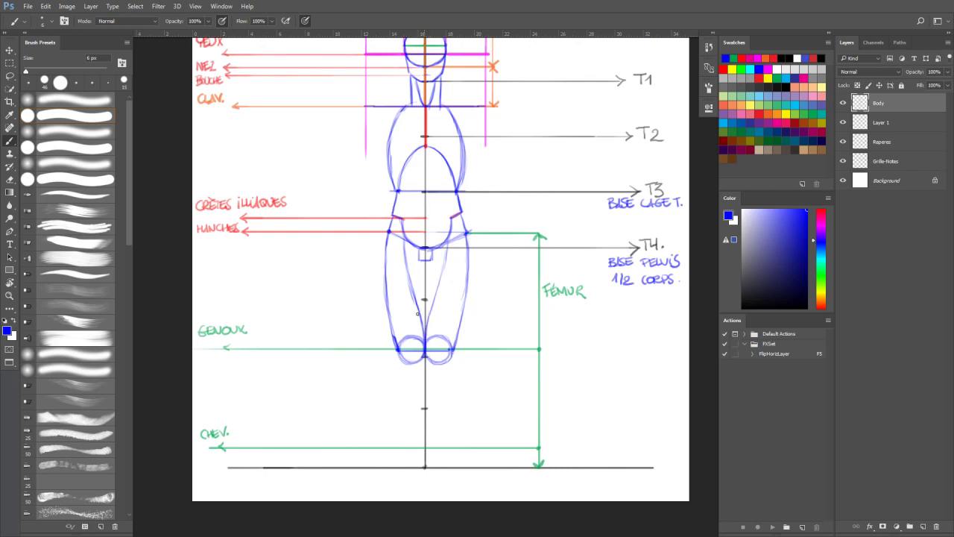
drag(425, 276, 419, 316)
drag(427, 262, 430, 305)
drag(427, 263, 430, 309)
Step: Hide Layer 1, Reperes and Grille-Notes to examine the body sketch alone, and show them again
click(843, 122)
click(843, 142)
click(843, 161)
drag(843, 166, 844, 124)
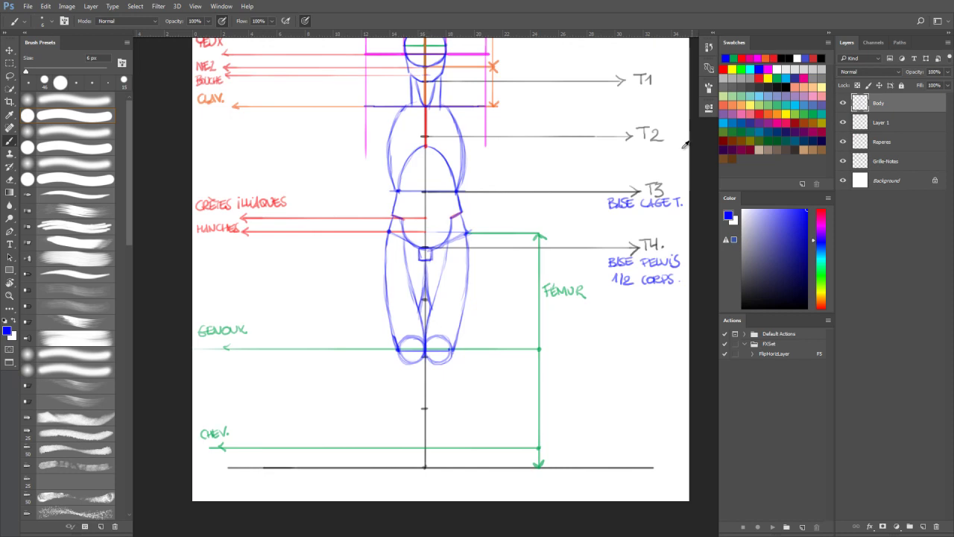
drag(844, 124, 839, 161)
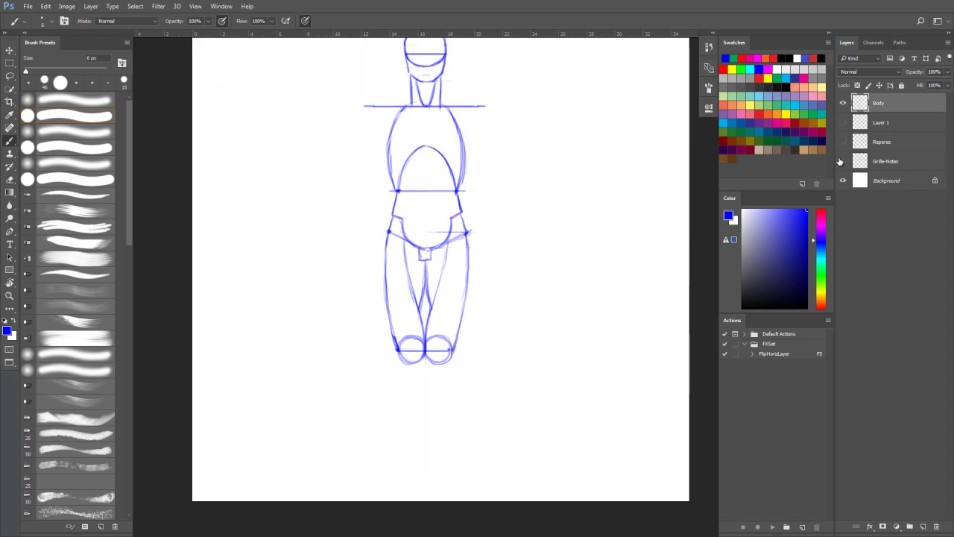
drag(843, 122, 843, 161)
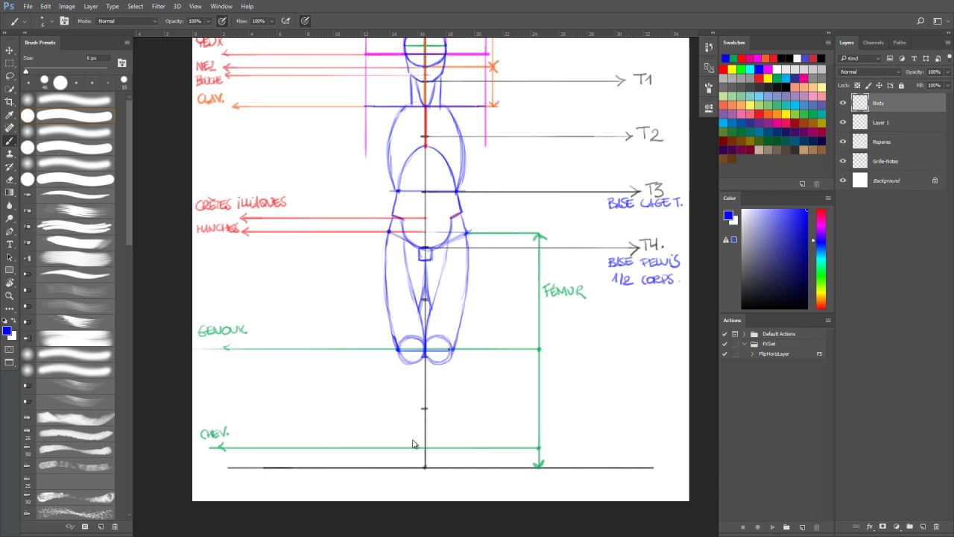
Step: Sketch two small ankle circles on the CHEV. line and the outer calf contours running from the knees down to them
mouse_move(414, 441)
mouse_down()
mouse_move(437, 452)
mouse_move(429, 440)
mouse_move(439, 439)
mouse_up()
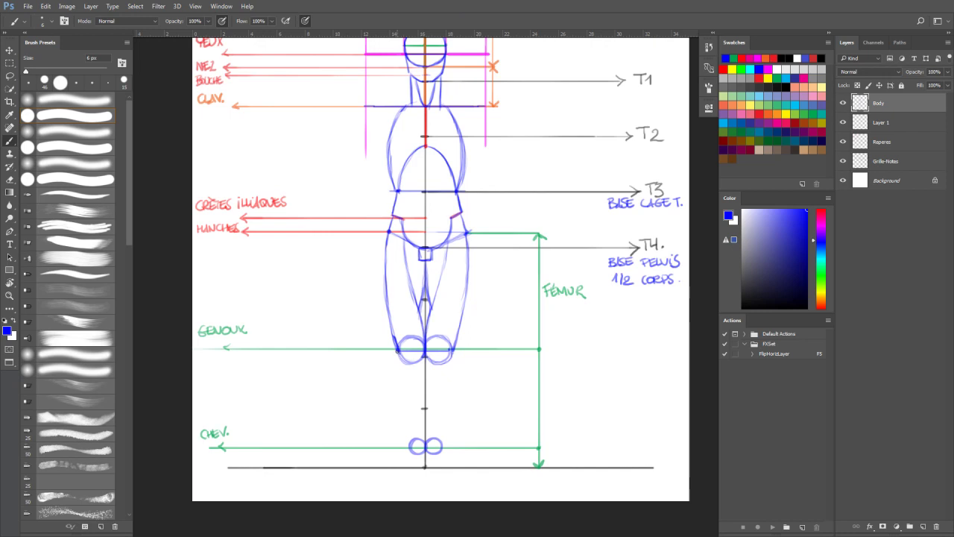
drag(399, 353, 407, 426)
drag(396, 387, 410, 439)
drag(401, 407, 411, 449)
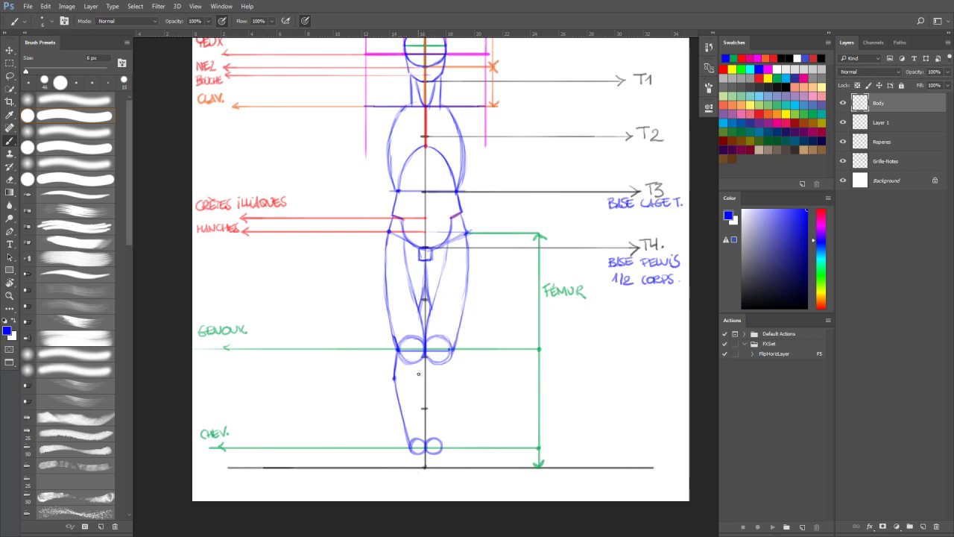
drag(450, 347, 452, 418)
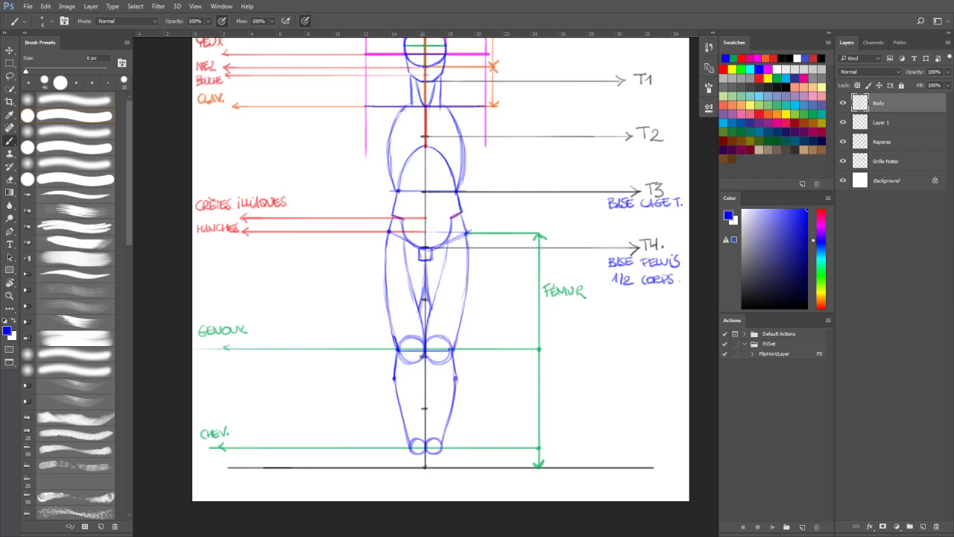
Step: Sketch the inner calf contours on both sides of the centre axis and slanted lines joining the calves' widest points to the axis
drag(422, 356, 420, 414)
drag(419, 380, 424, 440)
drag(429, 362, 434, 426)
drag(433, 391, 428, 446)
drag(430, 355, 425, 390)
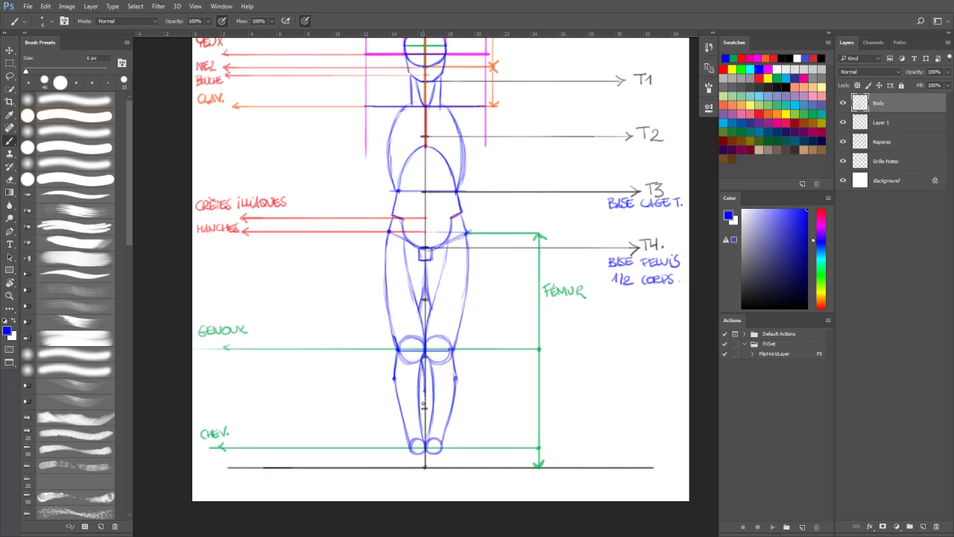
drag(424, 397, 422, 422)
drag(430, 362, 430, 426)
mouse_move(425, 392)
mouse_down()
mouse_move(449, 381)
mouse_move(408, 383)
mouse_move(430, 392)
mouse_up()
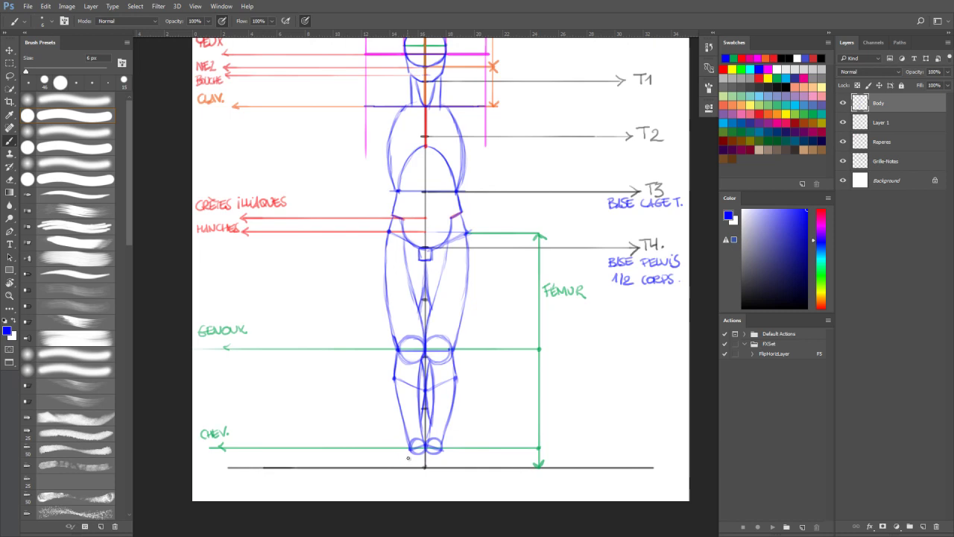
Step: Sketch both feet as flared wedges from the ankles to the ground and close them with a baseline on the ground line
drag(410, 449, 397, 466)
drag(430, 446, 443, 468)
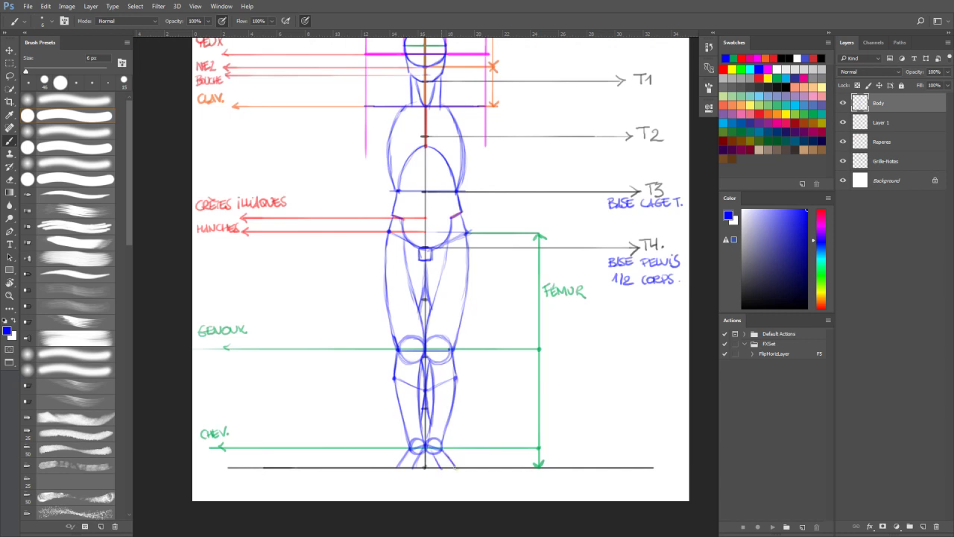
mouse_move(395, 467)
mouse_down()
mouse_move(432, 489)
mouse_move(464, 467)
mouse_up()
Step: Check the whole figure with the guide layers hidden and shown again, and delete Layer 1
drag(511, 233, 517, 282)
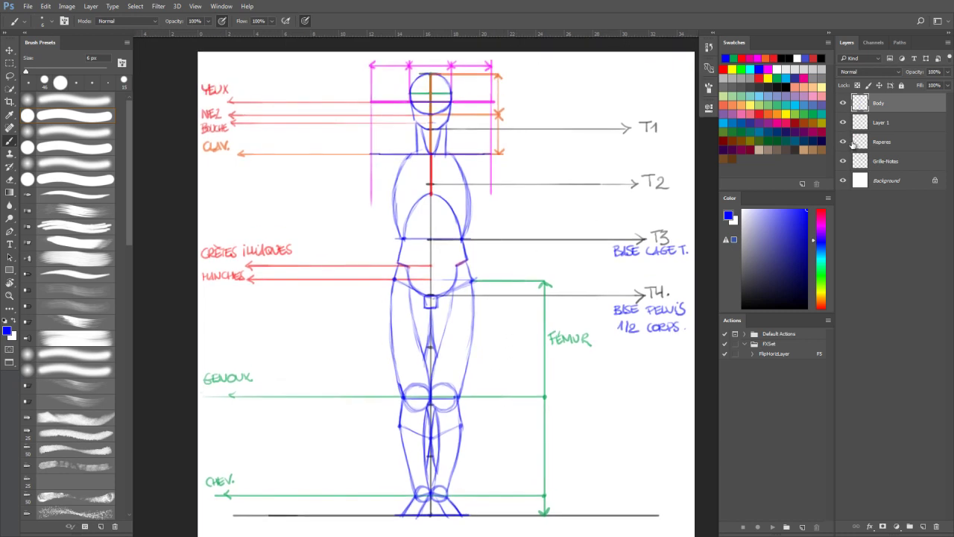
drag(843, 122, 843, 161)
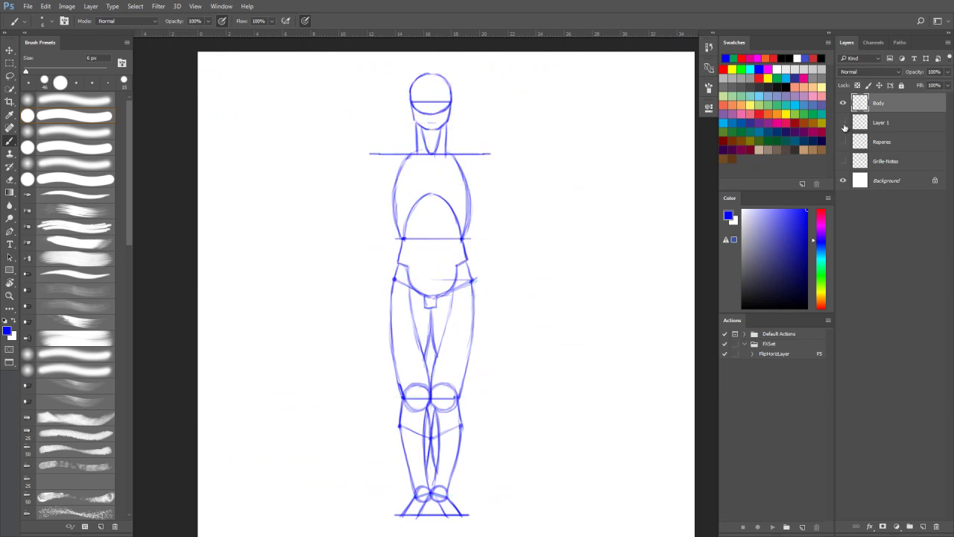
drag(843, 122, 843, 161)
click(880, 124)
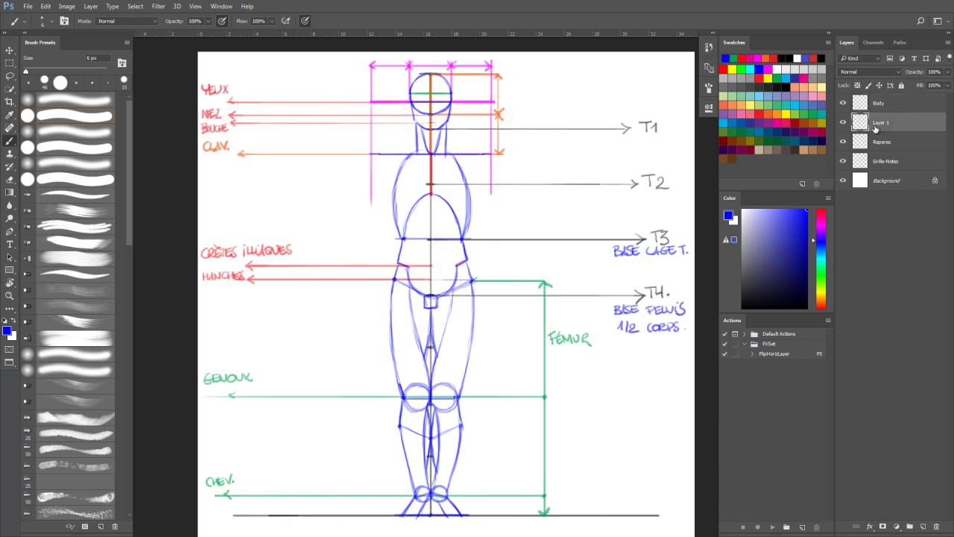
key(Delete)
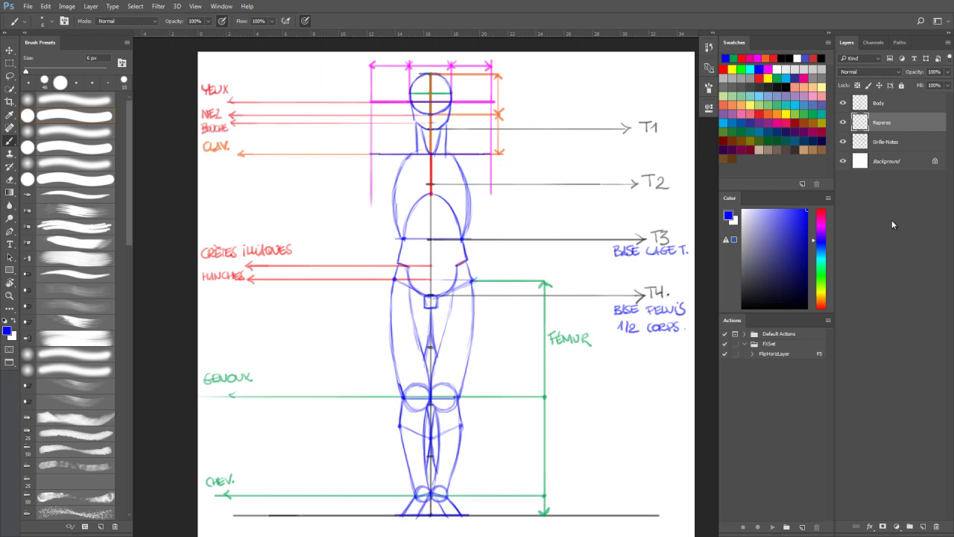
Step: On the Body layer, draw a horizontal line at T2 between the shoulder-width guides and sketch both shoulder ovals with sloping neck-to-shoulder lines
click(879, 104)
scroll(462, 261, up, 2)
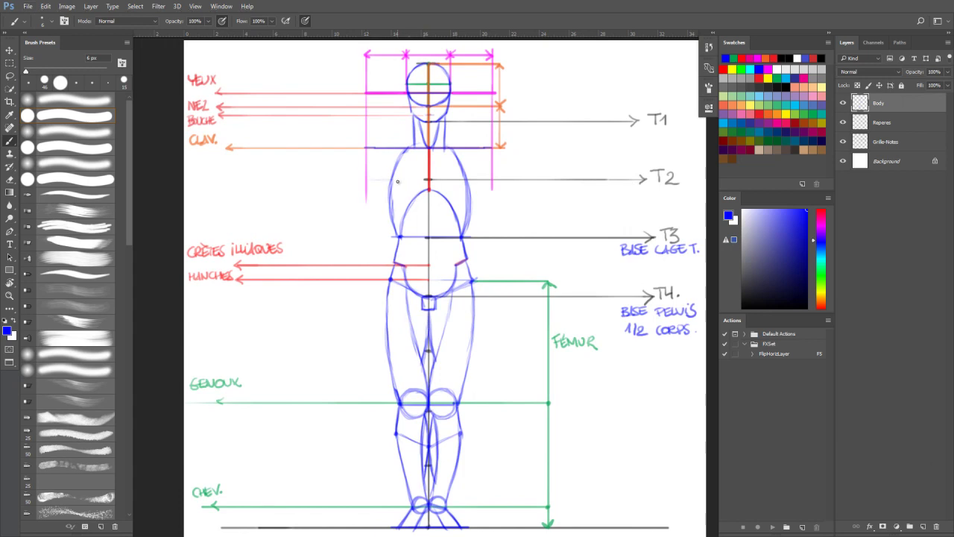
drag(366, 179, 494, 180)
mouse_move(397, 154)
mouse_down()
mouse_move(373, 178)
mouse_move(386, 148)
mouse_move(394, 164)
mouse_move(375, 156)
mouse_move(396, 152)
mouse_move(383, 179)
mouse_move(374, 163)
mouse_move(397, 166)
mouse_up()
mouse_move(462, 154)
mouse_down()
mouse_move(474, 179)
mouse_move(465, 154)
mouse_move(484, 155)
mouse_move(480, 182)
mouse_move(471, 149)
mouse_move(488, 168)
mouse_move(473, 177)
mouse_move(464, 151)
mouse_move(483, 180)
mouse_move(464, 173)
mouse_move(466, 149)
mouse_move(485, 156)
mouse_move(470, 178)
mouse_move(459, 152)
mouse_move(484, 179)
mouse_up()
mouse_move(386, 152)
mouse_down()
mouse_move(393, 169)
mouse_move(372, 174)
mouse_move(377, 151)
mouse_move(396, 156)
mouse_move(373, 179)
mouse_move(373, 152)
mouse_move(396, 174)
mouse_up()
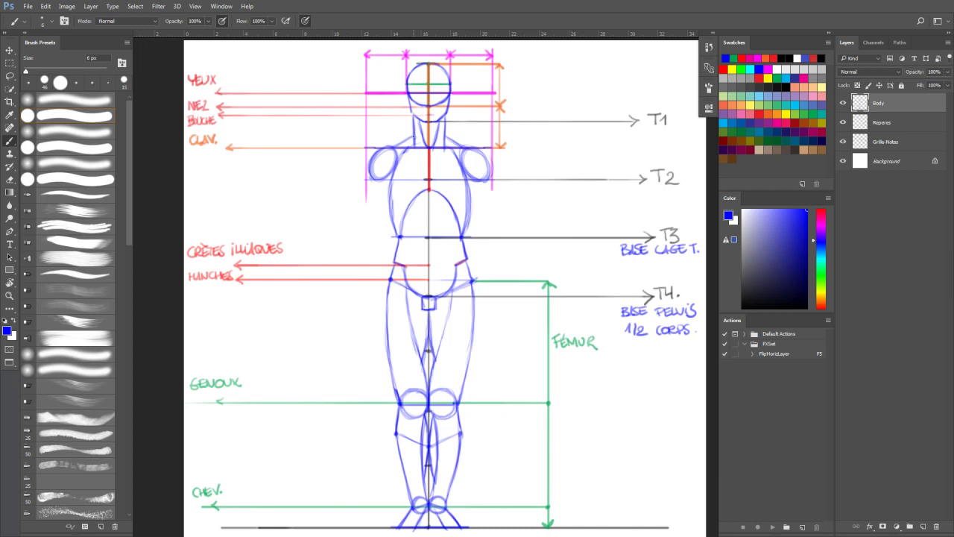
drag(415, 135, 409, 138)
drag(488, 163, 491, 173)
Step: On the Reperes layer, mark in red the neck-to-shoulder slopes and a small triangle beside the image-left shoulder oval
click(885, 123)
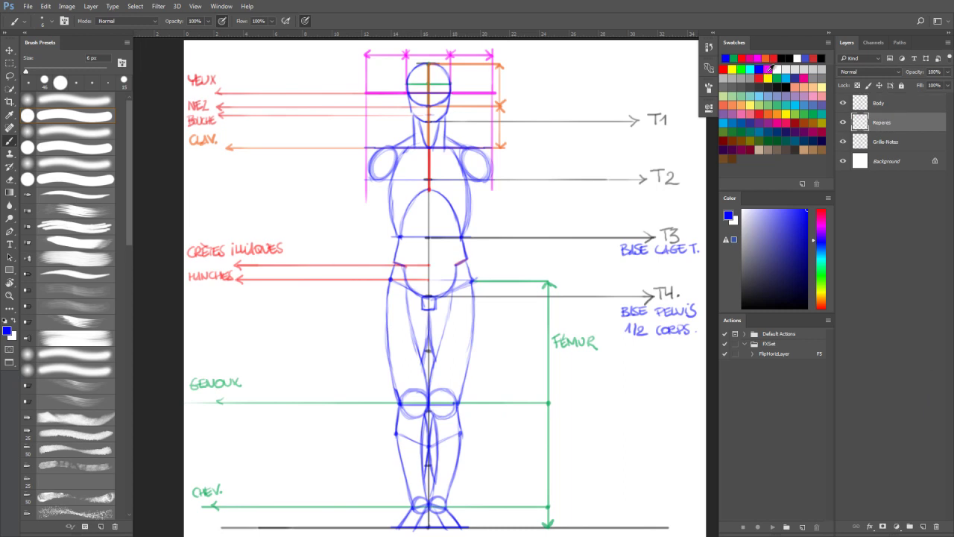
click(759, 77)
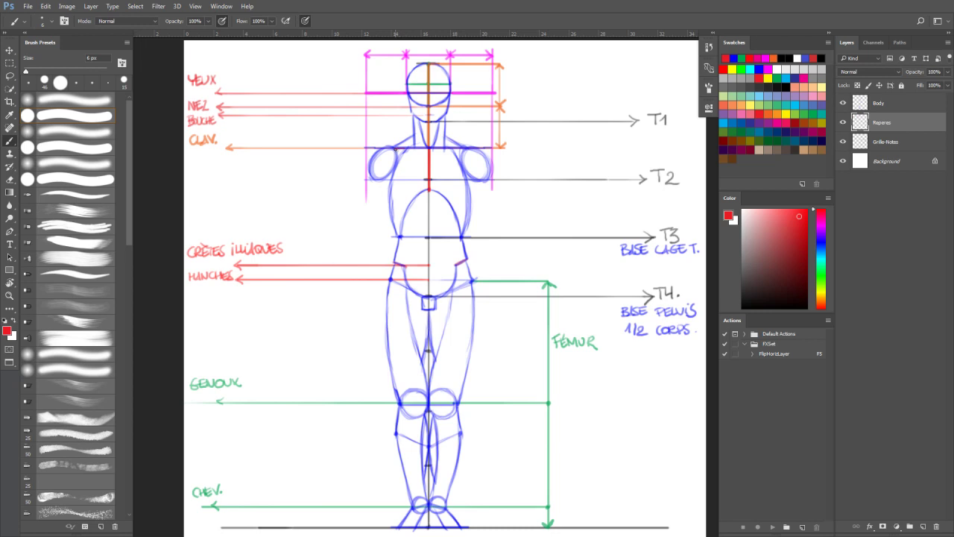
drag(403, 149, 399, 158)
Step: Add a green axis stroke through the image-left shoulder oval and ready the Line tool with a 2 px weight
click(742, 58)
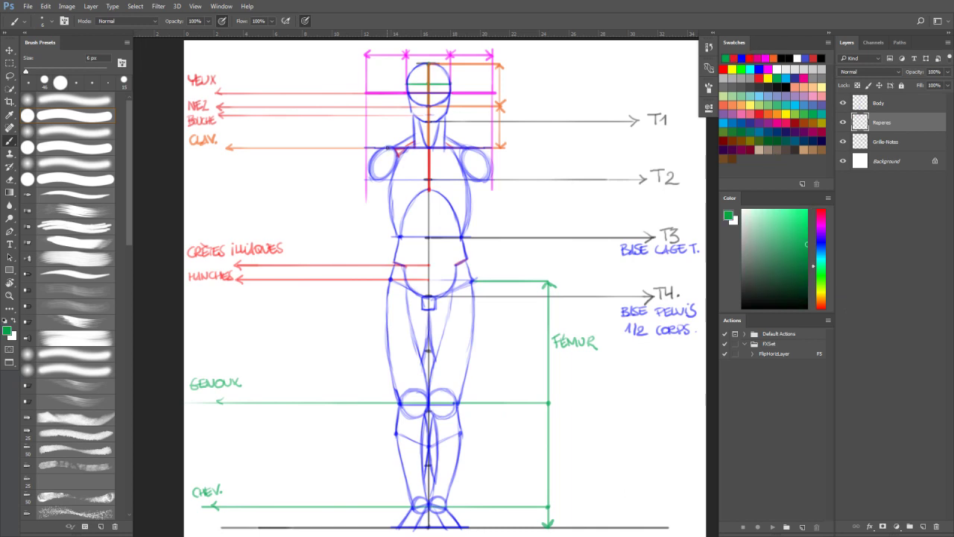
drag(389, 148, 380, 177)
click(10, 270)
click(10, 272)
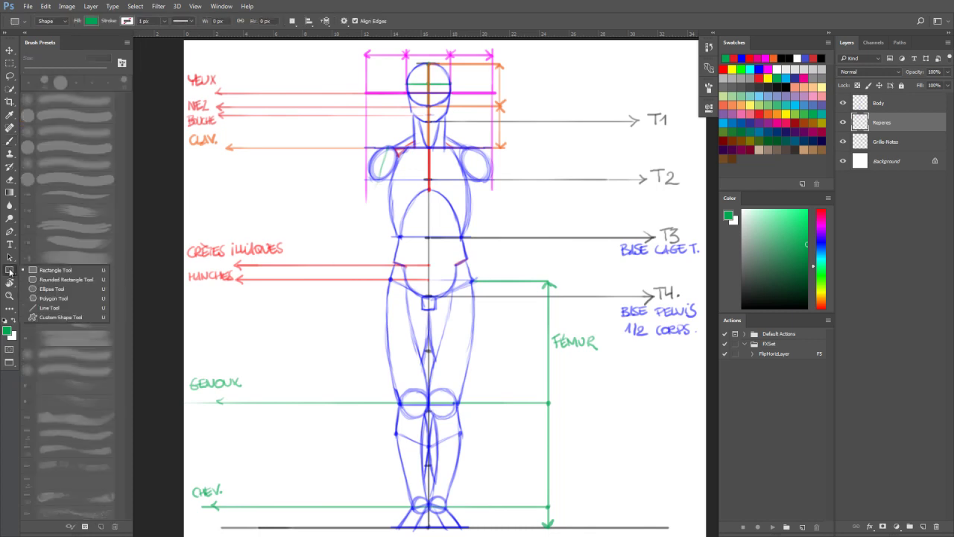
click(42, 307)
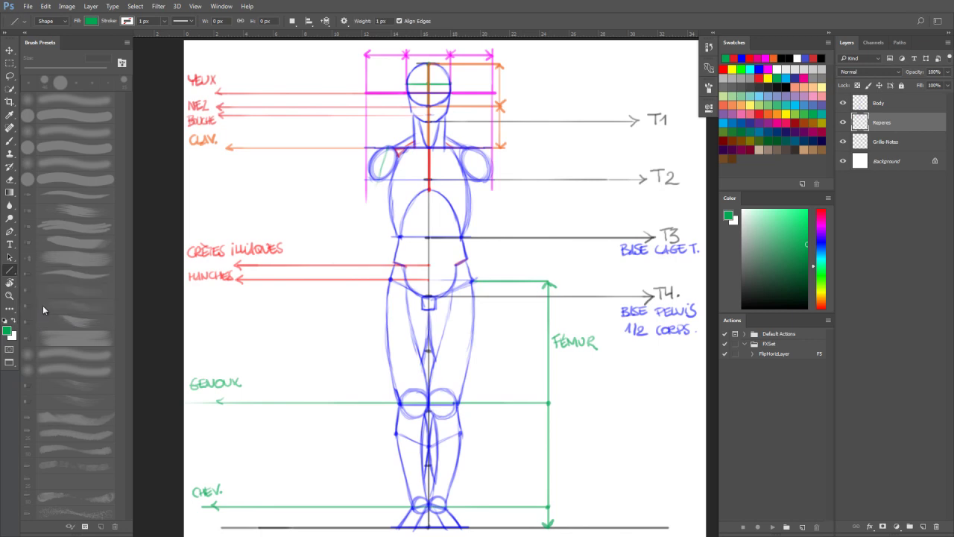
click(366, 23)
Step: Undo a trial shape line, switch the Line tool to Pixels, and draw a green arm guide outward from the image-left shoulder
drag(388, 149, 306, 378)
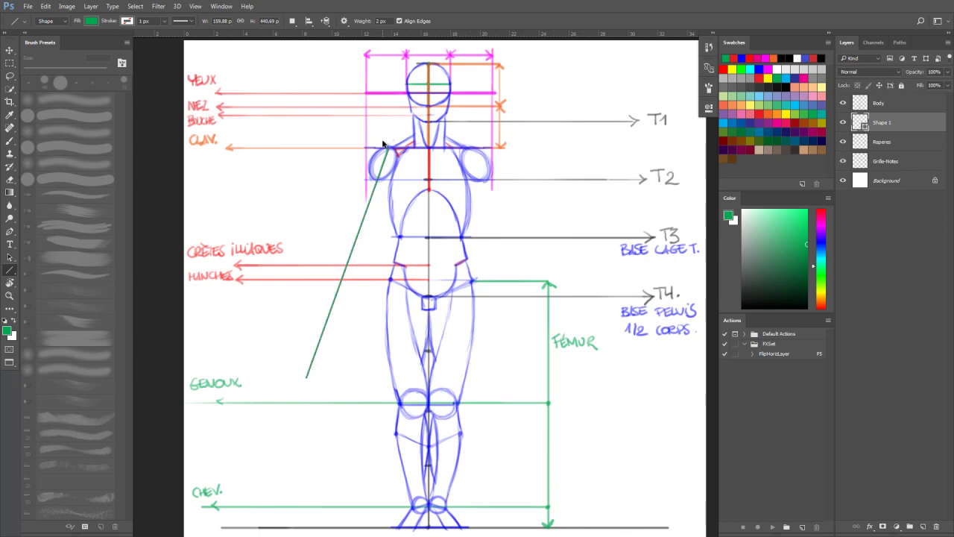
key(ctrl+z)
click(65, 22)
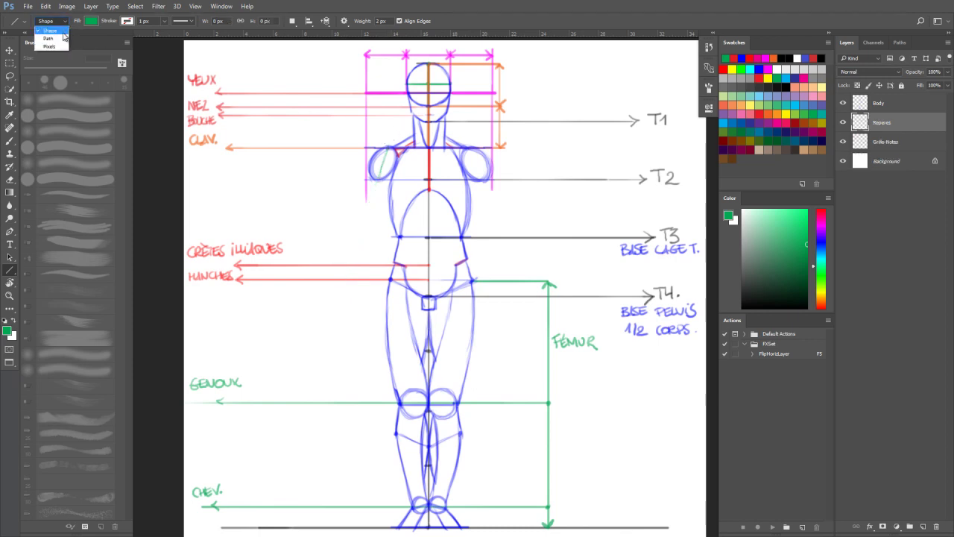
click(55, 45)
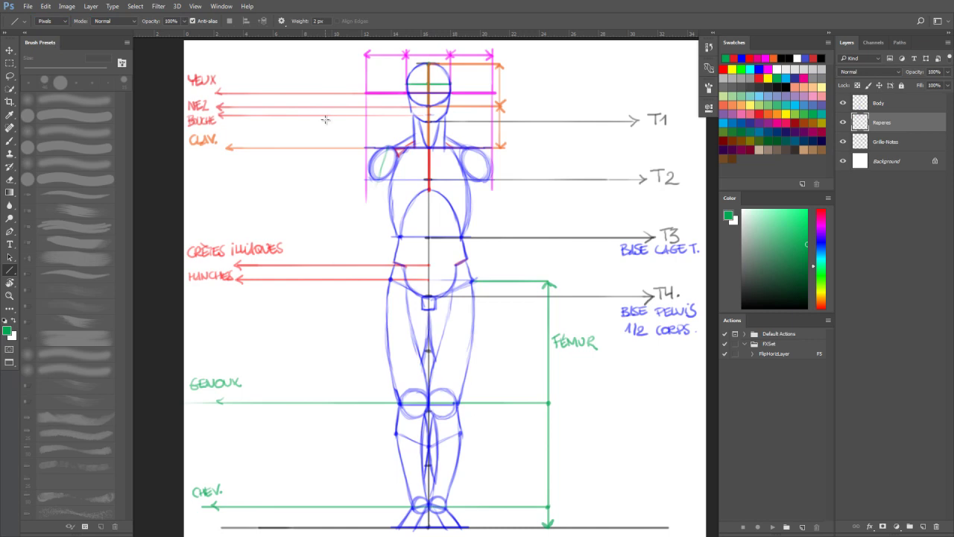
drag(389, 149, 314, 352)
Step: Draw the mirrored green arm guide from the image-right shoulder, undoing and redrawing it after checking without the Grille-Notes layer
drag(470, 148, 542, 354)
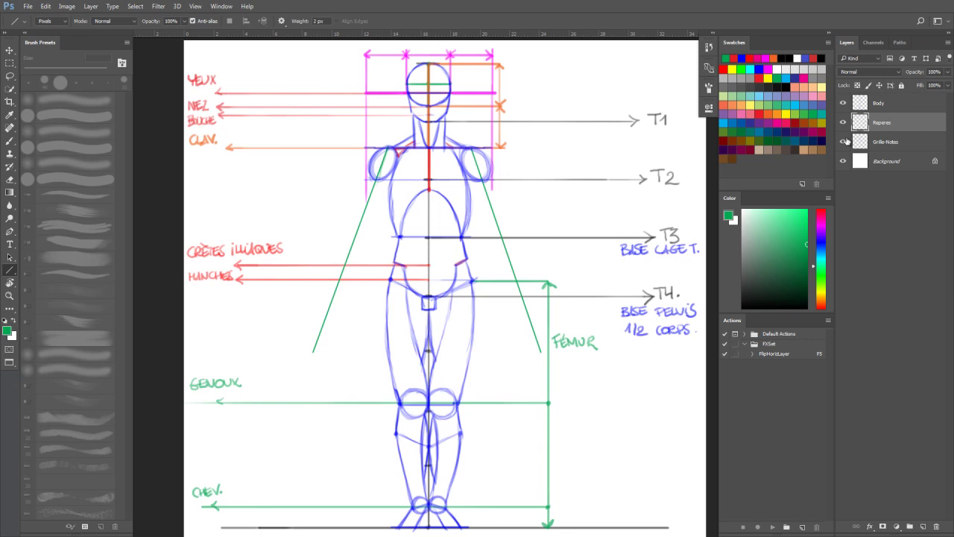
click(843, 142)
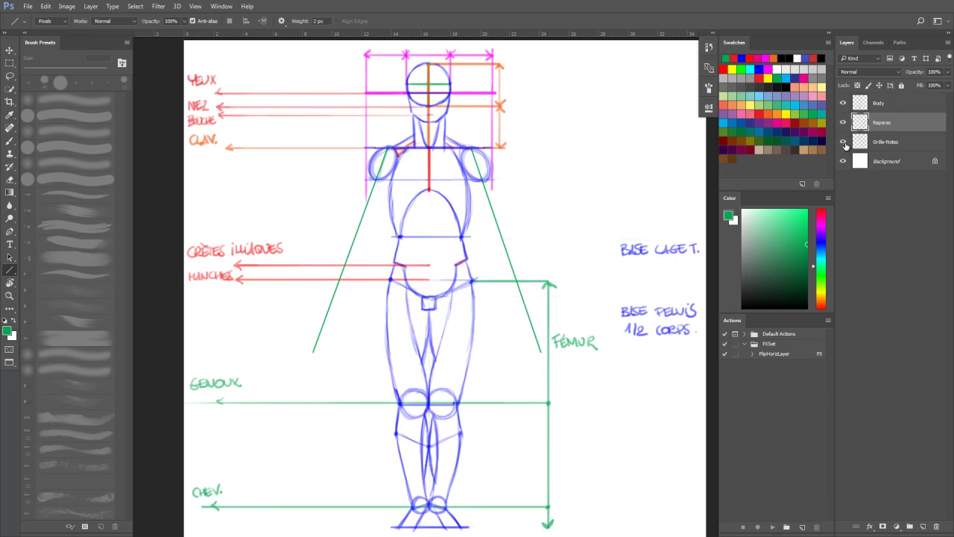
click(843, 142)
key(ctrl+z)
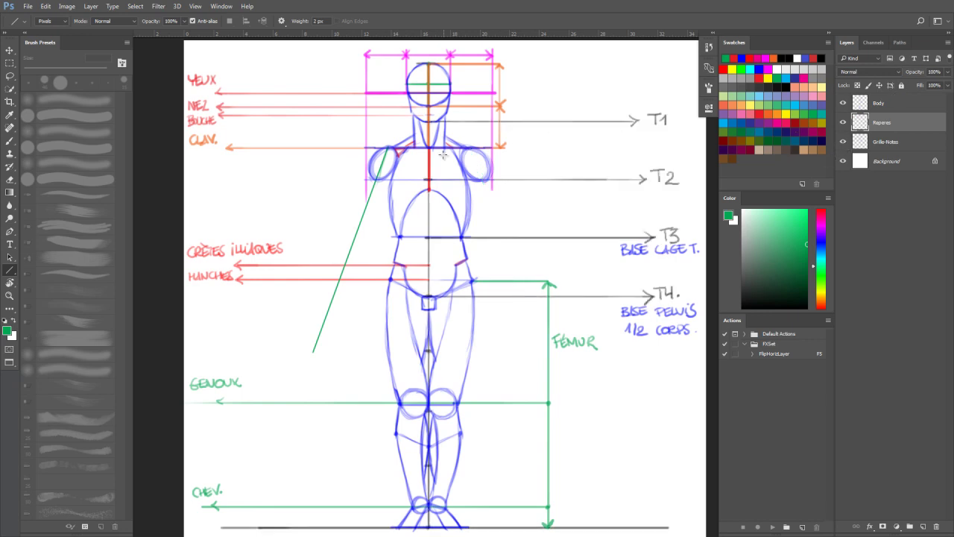
drag(470, 149, 545, 357)
drag(545, 357, 545, 358)
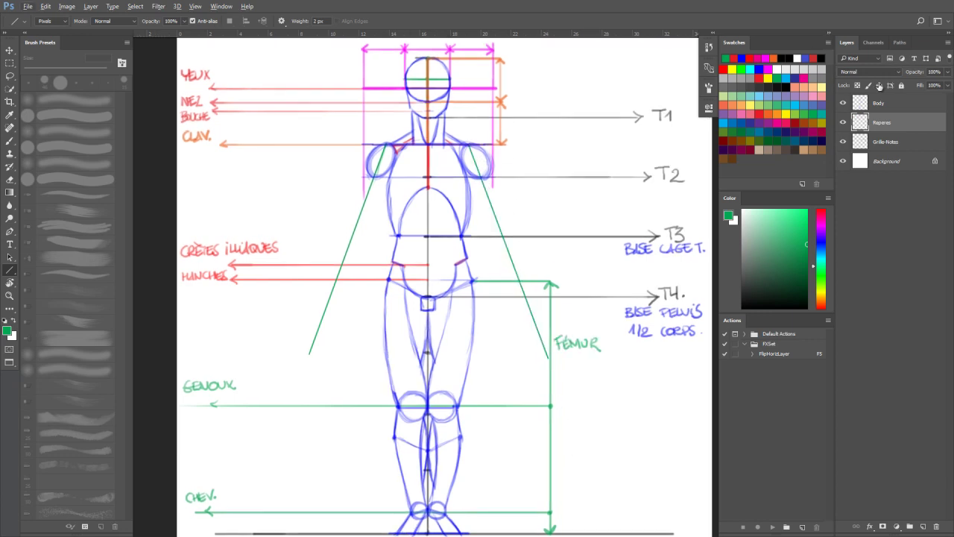
Step: On the Body layer, brush a blue horizontal elbow line along the T3 level, extending past both green arm guides
click(879, 104)
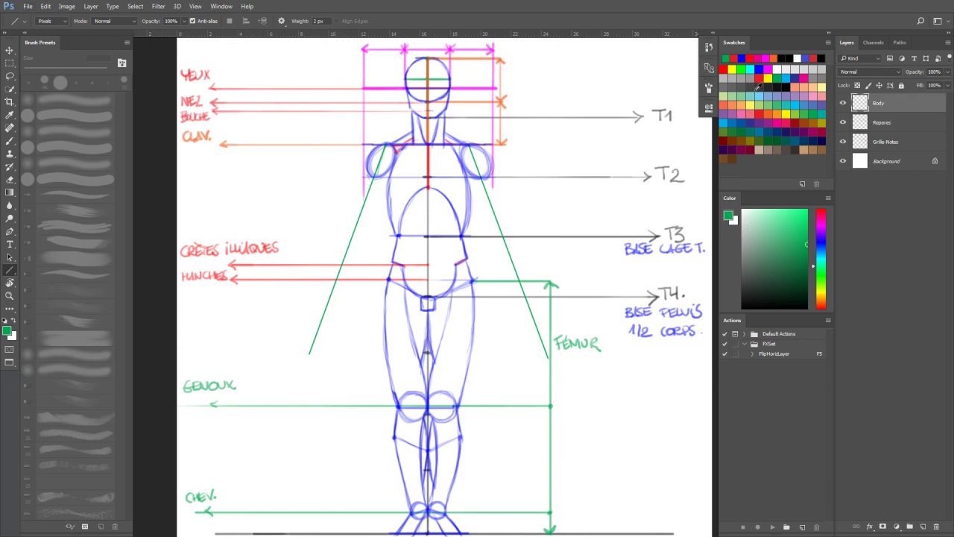
click(742, 59)
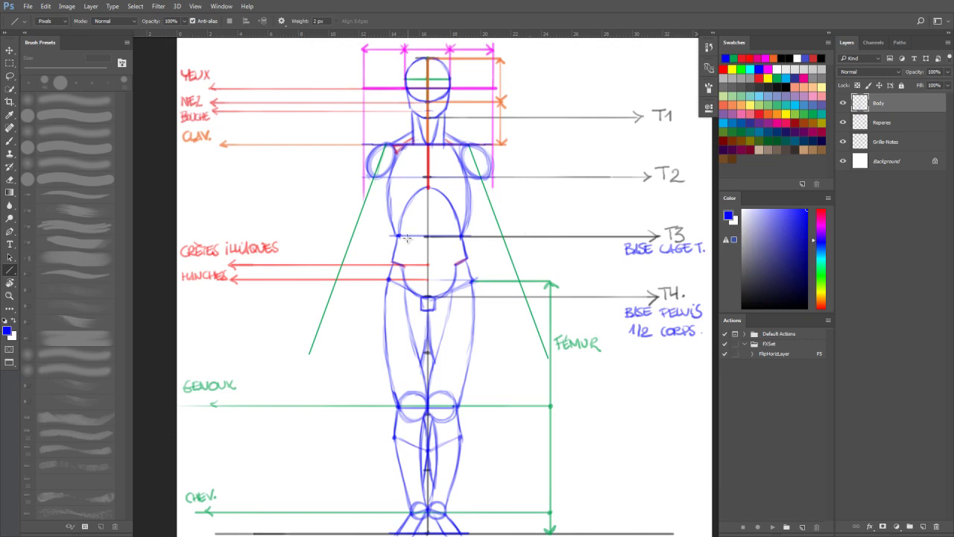
drag(349, 237, 393, 237)
key(Escape)
key(b)
drag(343, 236, 523, 237)
drag(417, 237, 328, 237)
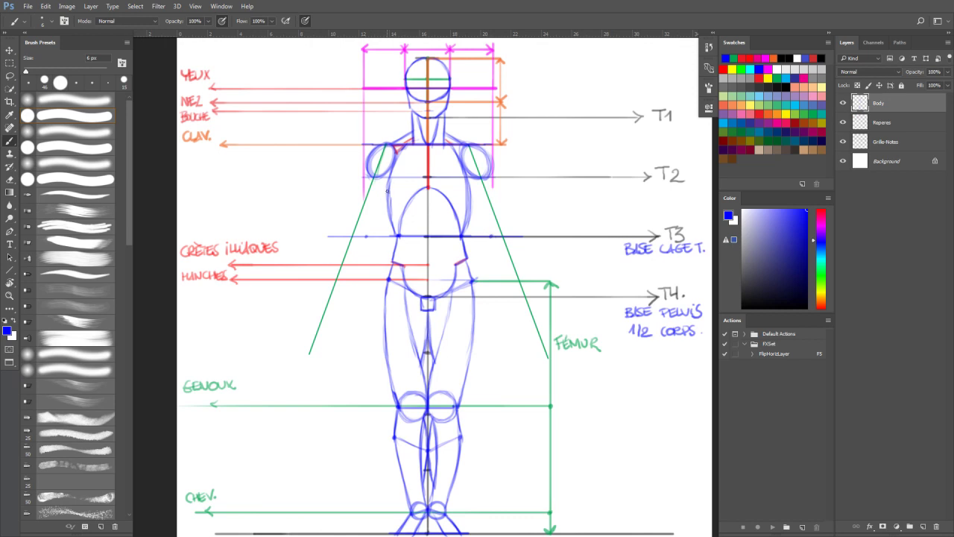
Step: Sketch the inner contours of both upper arms from the armpits down and outward to the T3 elbow line
drag(389, 175, 368, 235)
mouse_move(390, 170)
mouse_down()
mouse_move(372, 225)
mouse_move(387, 174)
mouse_move(377, 202)
mouse_up()
mouse_move(476, 193)
mouse_down()
mouse_move(493, 237)
mouse_move(466, 172)
mouse_move(492, 236)
mouse_up()
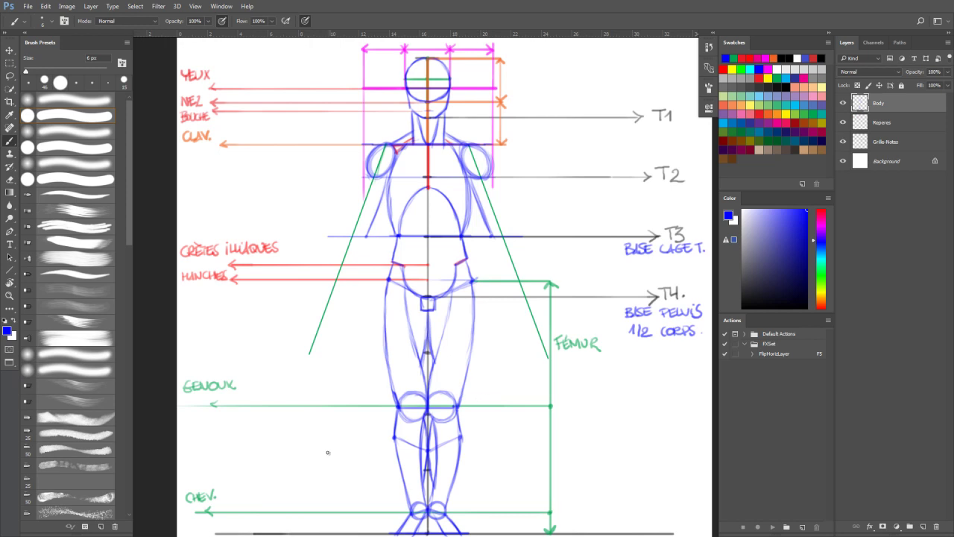
Step: Create a new layer and draw a tall magenta rectangle in the empty area beside the lower legs
click(924, 527)
click(764, 58)
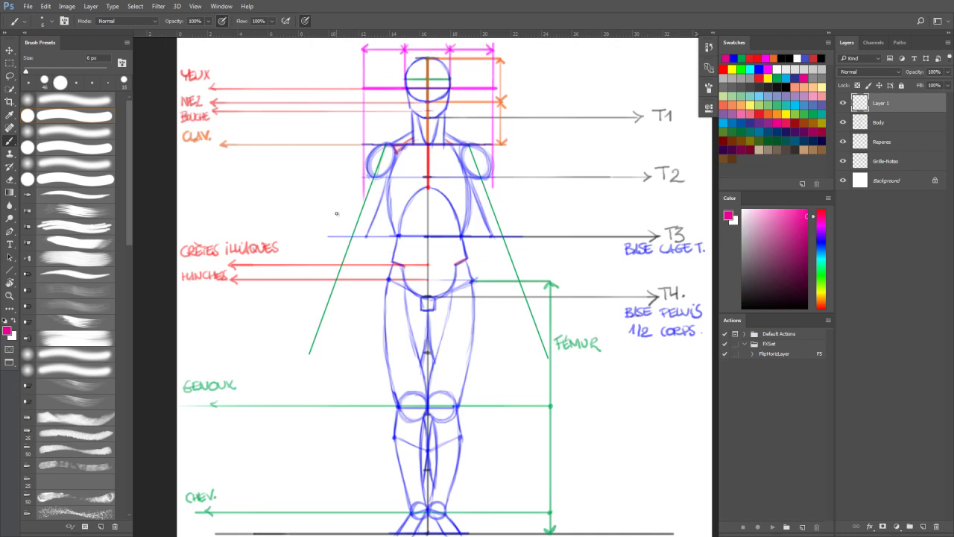
mouse_move(548, 285)
mouse_down()
mouse_move(499, 156)
mouse_move(450, 126)
mouse_up()
drag(507, 243, 508, 370)
drag(572, 244, 572, 375)
drag(505, 244, 572, 244)
drag(506, 370, 581, 374)
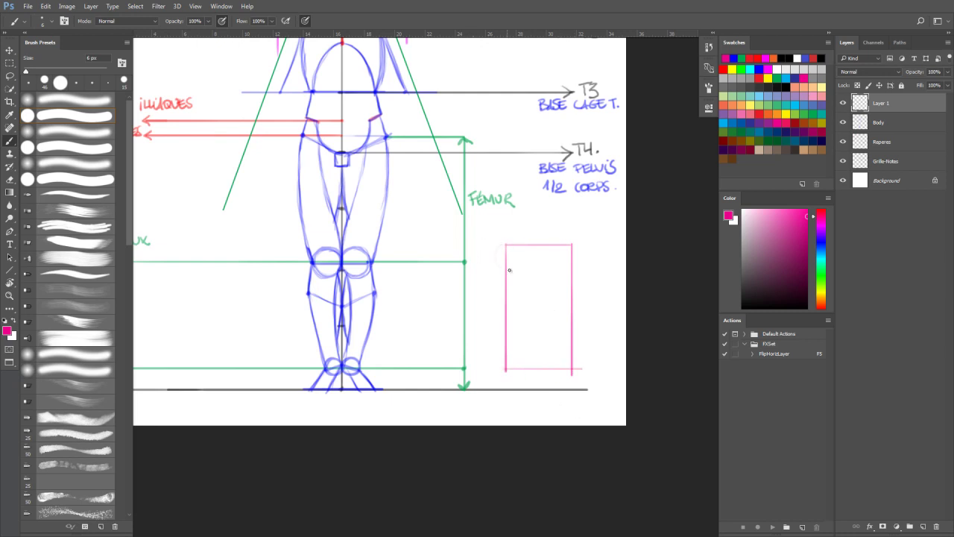
Step: Sketch a simplified straight arm in magenta along the image-left edge of the rectangle, with shoulder, forearm, wrist and horizontal division lines
mouse_move(510, 269)
mouse_down()
mouse_move(512, 247)
mouse_move(502, 269)
mouse_move(498, 254)
mouse_move(510, 275)
mouse_move(494, 284)
mouse_move(512, 271)
mouse_move(508, 304)
mouse_move(499, 278)
mouse_move(515, 300)
mouse_move(498, 355)
mouse_up()
drag(508, 302, 510, 358)
mouse_move(501, 320)
mouse_down()
mouse_move(507, 364)
mouse_move(504, 356)
mouse_up()
drag(483, 304, 530, 302)
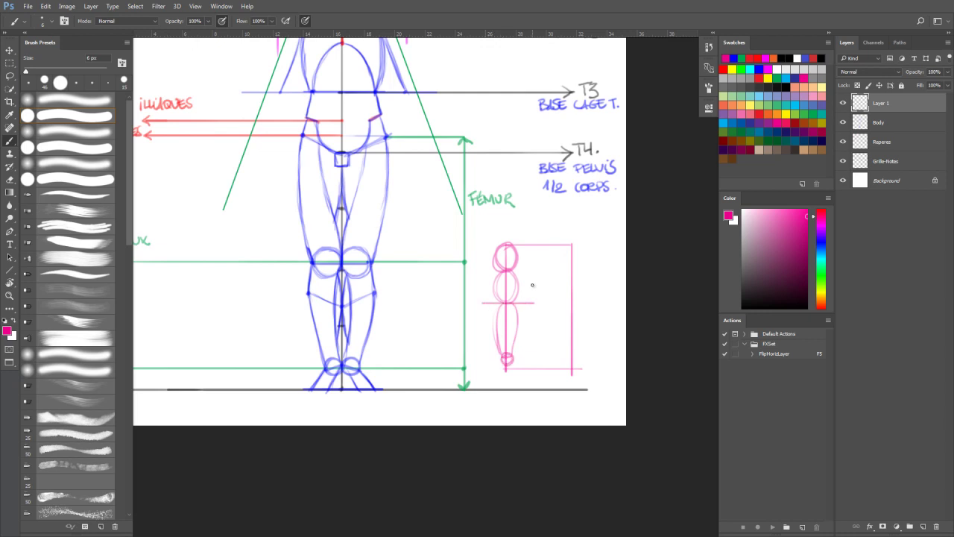
drag(489, 272, 532, 273)
mouse_move(504, 243)
mouse_down()
mouse_move(497, 271)
mouse_move(516, 263)
mouse_move(497, 303)
mouse_move(515, 302)
mouse_move(500, 303)
mouse_up()
Step: Sketch a second magenta arm with slanted joint lines along the rectangle's other edge, and delete the temporary Layer 1
drag(581, 261, 589, 320)
mouse_move(561, 255)
mouse_down()
mouse_move(583, 260)
mouse_move(560, 260)
mouse_move(583, 264)
mouse_move(558, 279)
mouse_move(584, 262)
mouse_move(561, 277)
mouse_move(571, 275)
mouse_move(565, 300)
mouse_up()
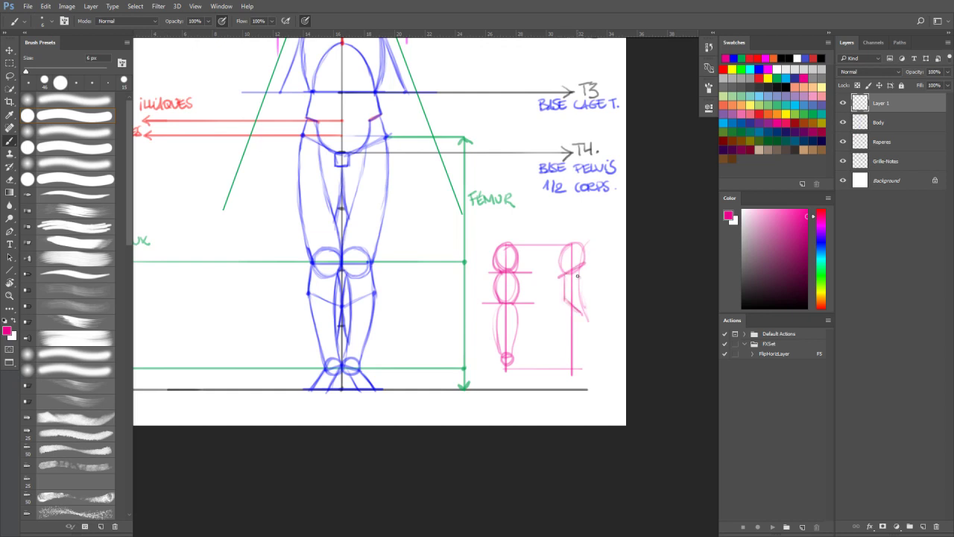
mouse_move(580, 267)
mouse_down()
mouse_move(582, 312)
mouse_move(573, 304)
mouse_up()
mouse_move(567, 298)
mouse_down()
mouse_move(567, 361)
mouse_move(577, 354)
mouse_up()
drag(582, 321, 578, 364)
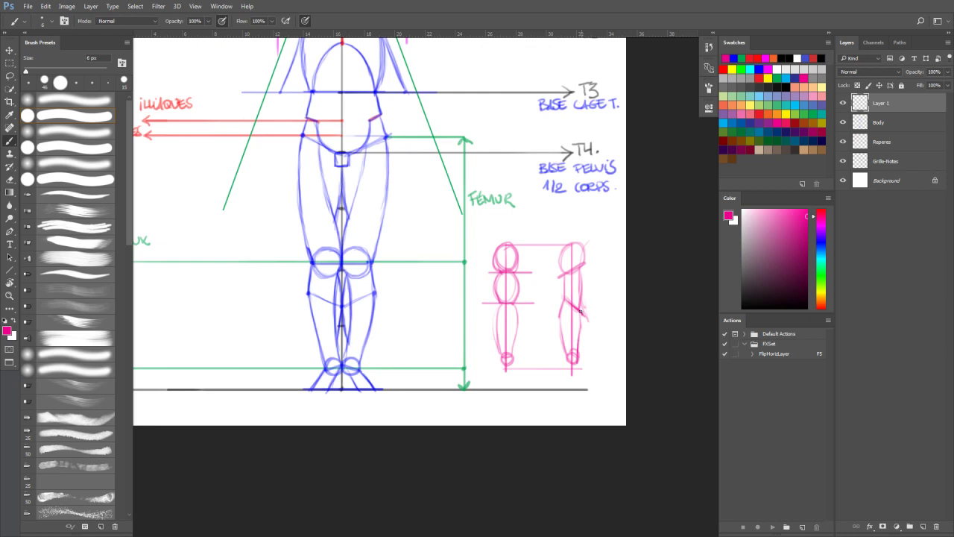
drag(568, 245, 562, 332)
drag(892, 110, 938, 525)
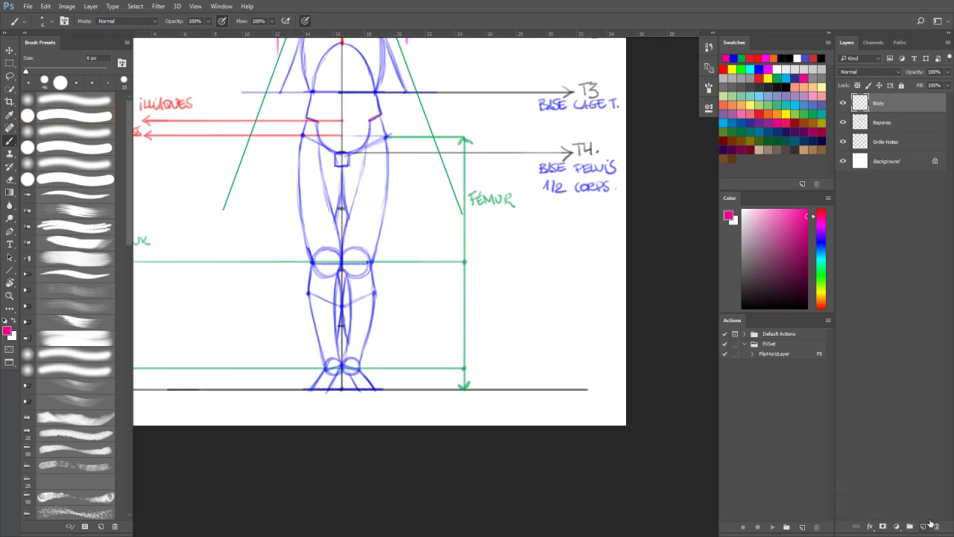
Step: On the Reperes layer, draw slanted green elbow marks across both arm guides, rising outward from the T3 elbow points
click(881, 125)
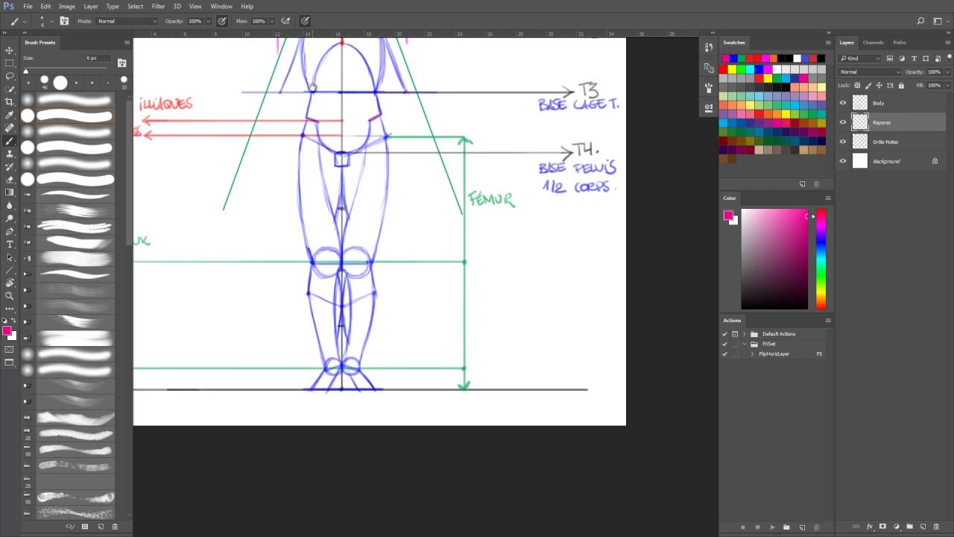
key(ctrl+0)
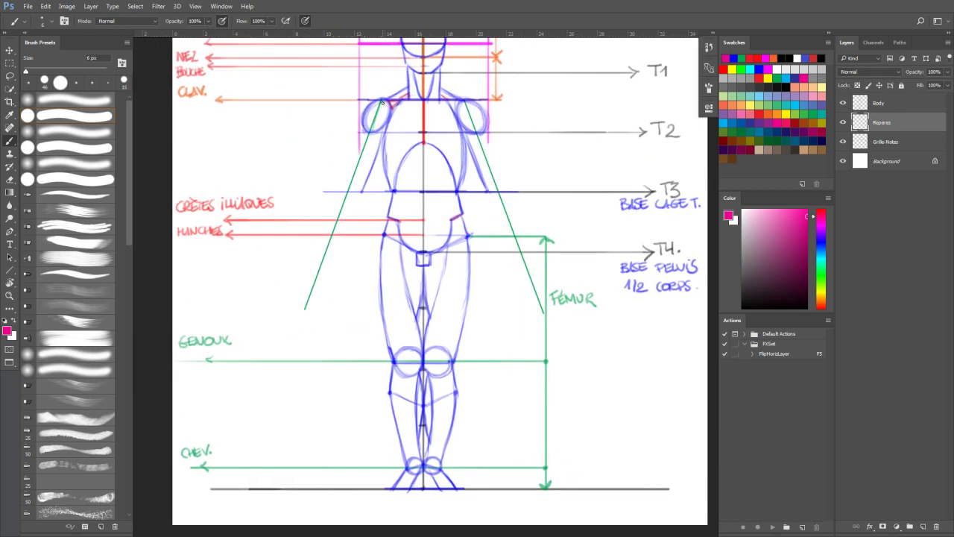
click(747, 58)
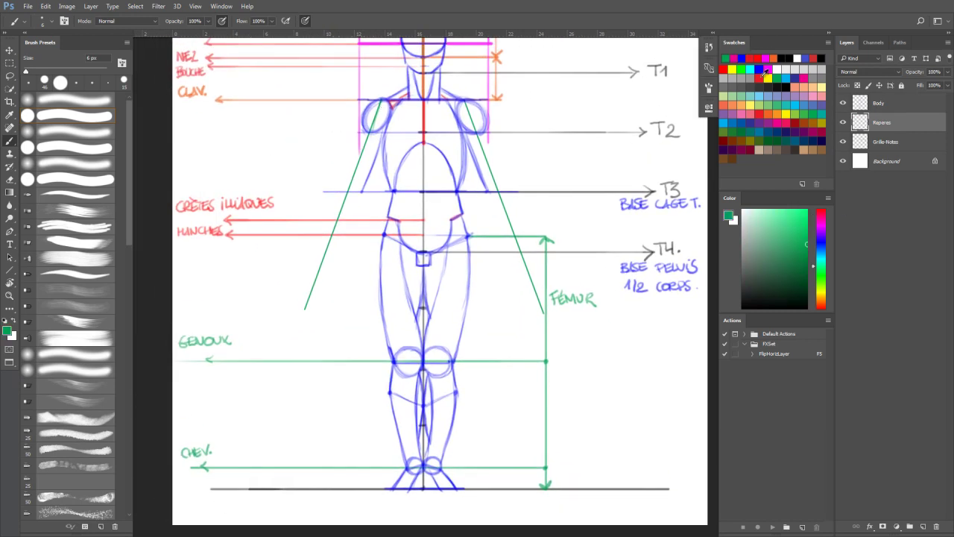
click(843, 123)
click(843, 123)
drag(335, 182, 363, 192)
drag(345, 174, 362, 194)
drag(509, 183, 492, 188)
Step: On the Body layer, draw the blue outer contours of both upper arms and the slanted elbow lines along the green marks
click(895, 103)
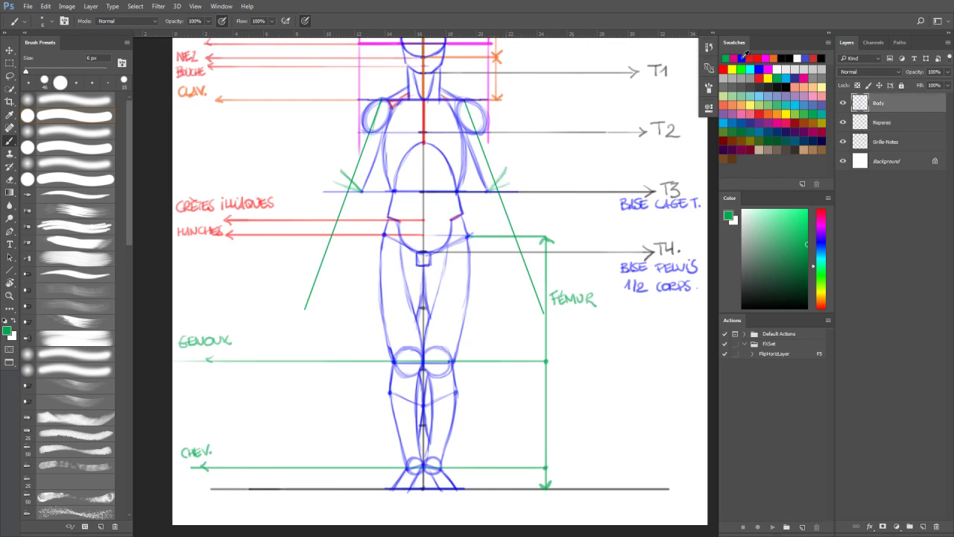
click(742, 57)
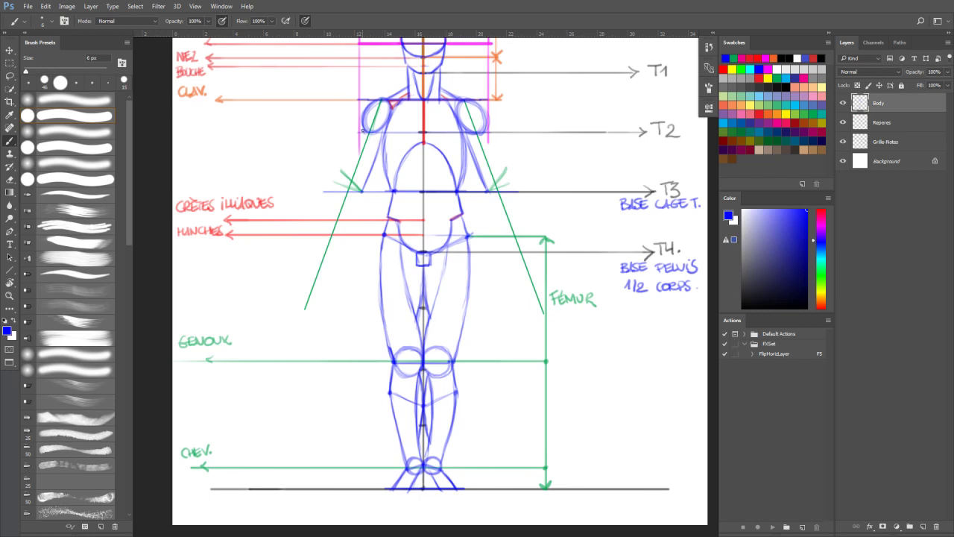
mouse_move(364, 125)
mouse_down()
mouse_move(346, 170)
mouse_move(362, 195)
mouse_up()
mouse_move(377, 138)
mouse_down()
mouse_move(387, 157)
mouse_move(363, 124)
mouse_move(380, 100)
mouse_up()
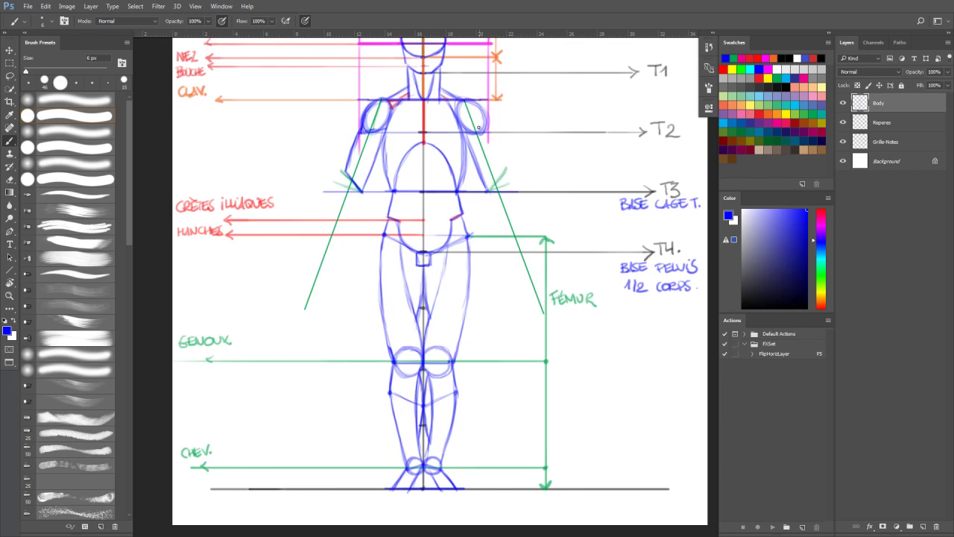
mouse_move(488, 136)
mouse_down()
mouse_move(487, 115)
mouse_move(503, 175)
mouse_up()
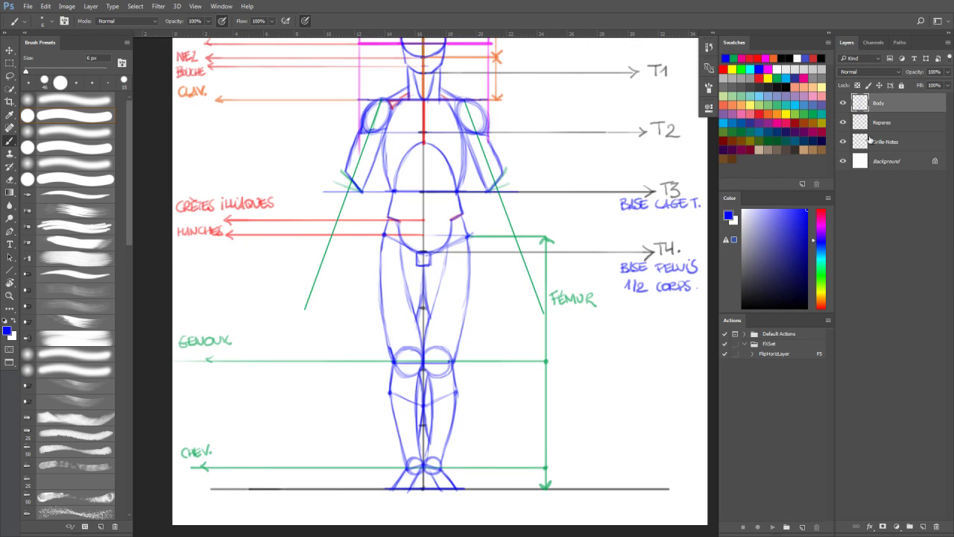
Step: Draw thin red horizontal wrist guides near T4 on the Reperes layer, and sketch blue wrist circles on both arm guides on the Body layer
click(887, 123)
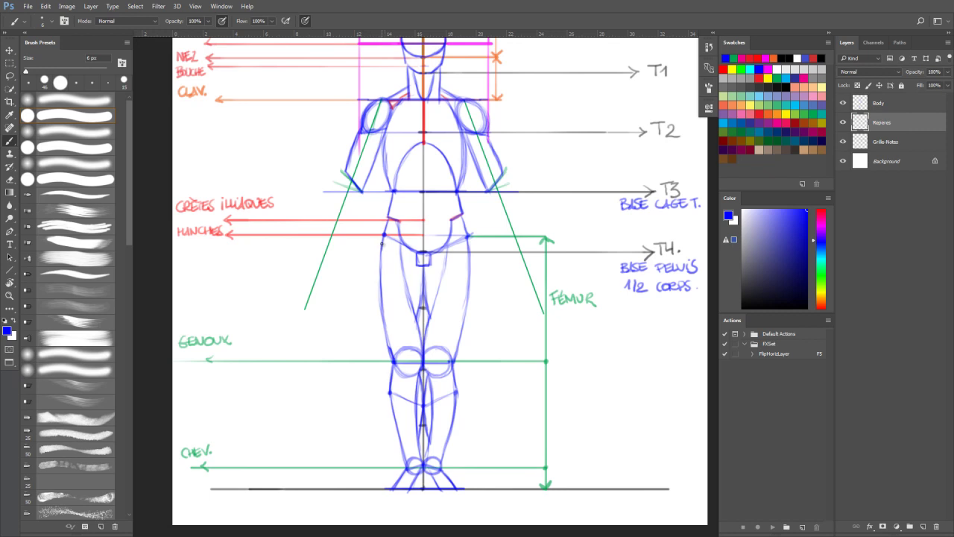
click(723, 58)
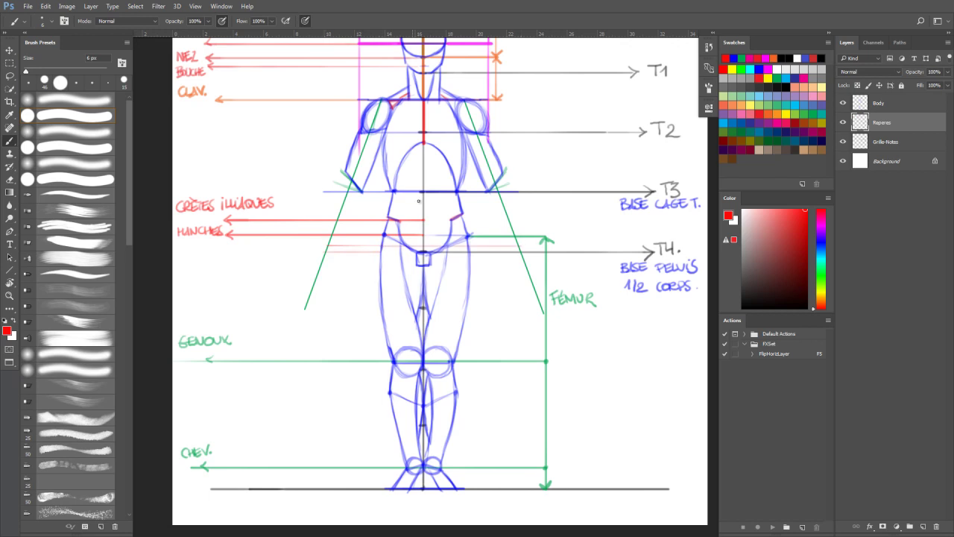
click(864, 103)
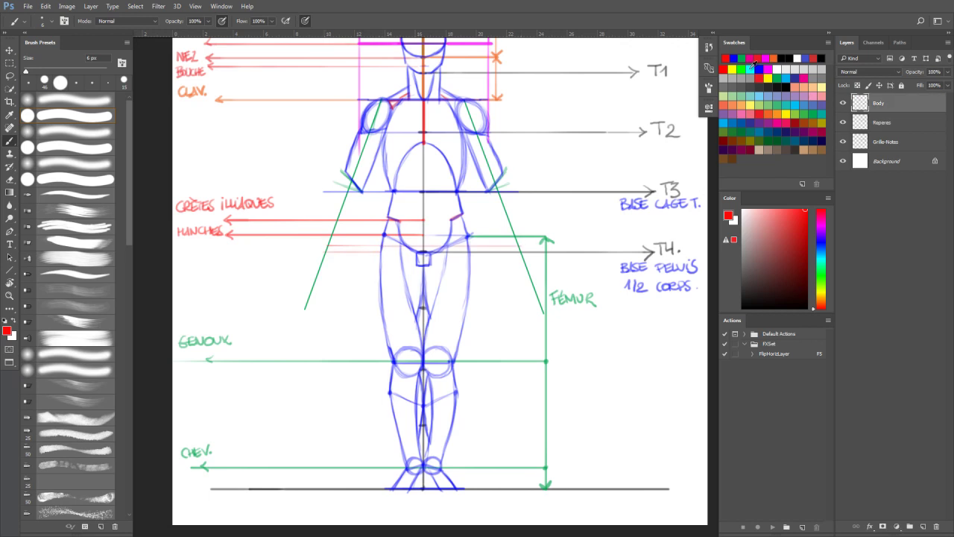
click(734, 58)
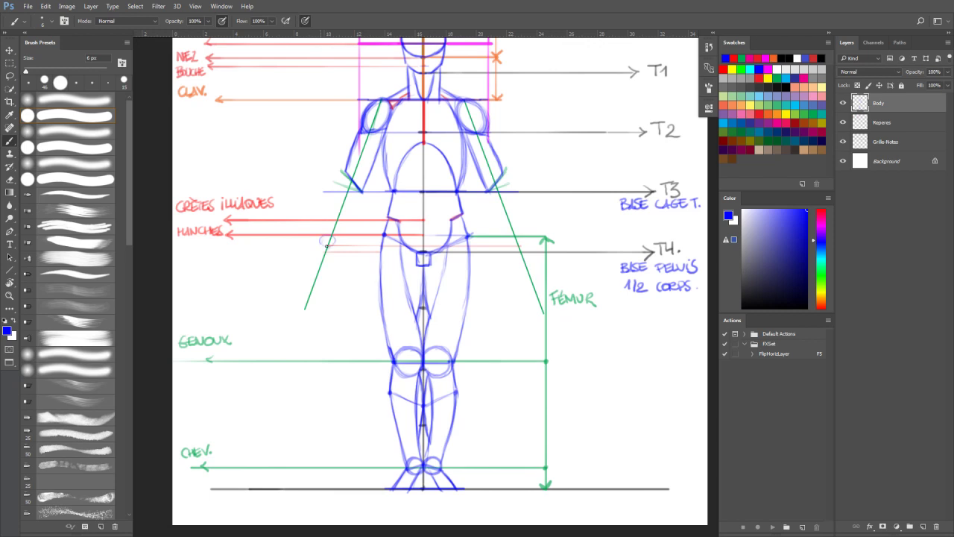
drag(329, 237, 326, 238)
drag(523, 244, 511, 242)
Step: Sketch the inner and outer contours of both forearms in blue from the slanted elbow lines to the wrist circles
drag(337, 186, 323, 237)
drag(362, 193, 336, 238)
drag(362, 197, 337, 238)
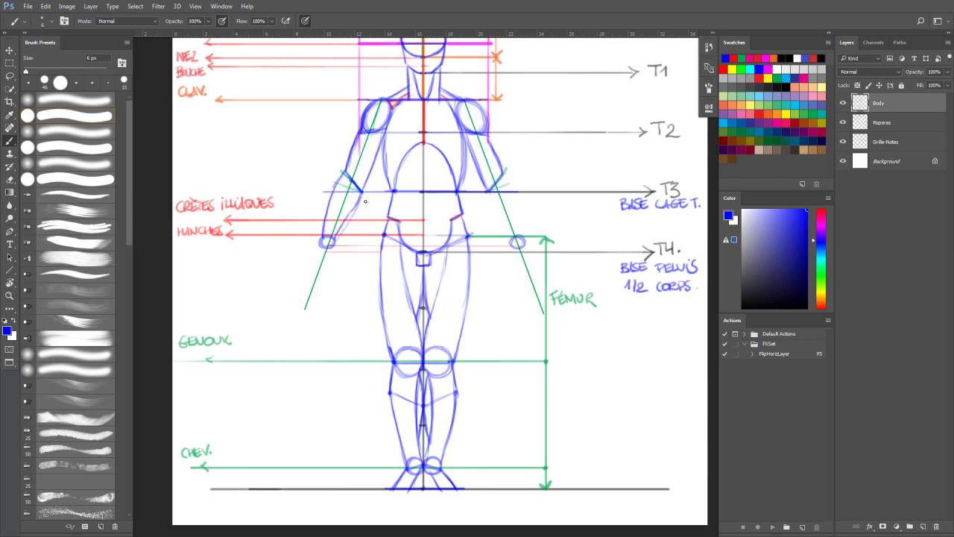
mouse_move(504, 173)
mouse_down()
mouse_move(524, 208)
mouse_move(526, 239)
mouse_up()
drag(516, 203, 525, 243)
drag(489, 193, 511, 239)
drag(487, 190, 516, 247)
drag(507, 175, 526, 236)
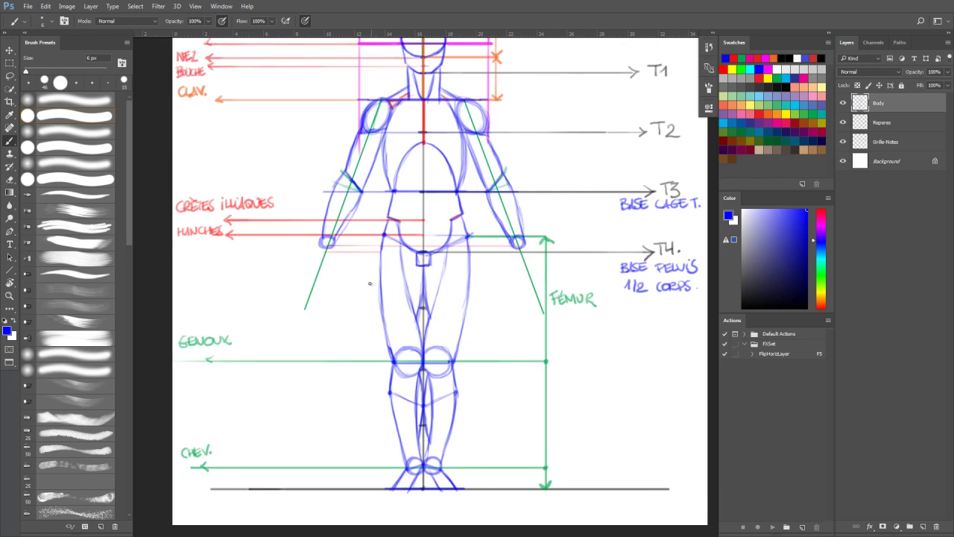
Step: Create a layer above Reperes and draw a magenta vertical line along the face from the chin upward, trimming it with the Eraser
drag(449, 258, 437, 291)
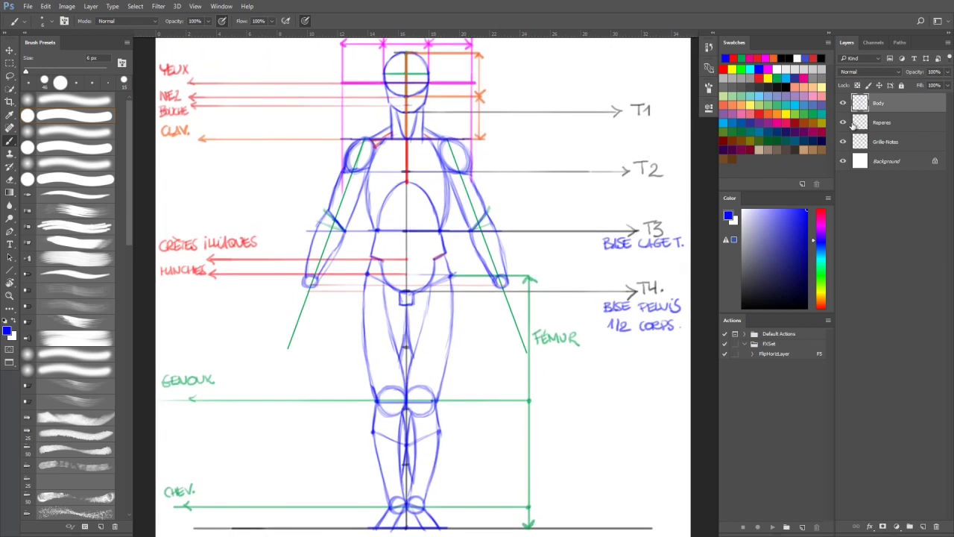
click(880, 121)
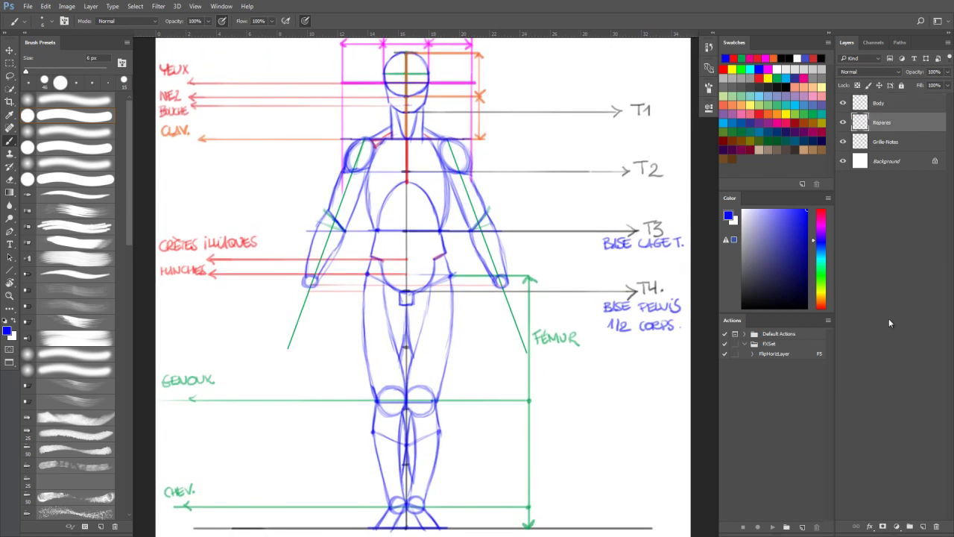
click(924, 527)
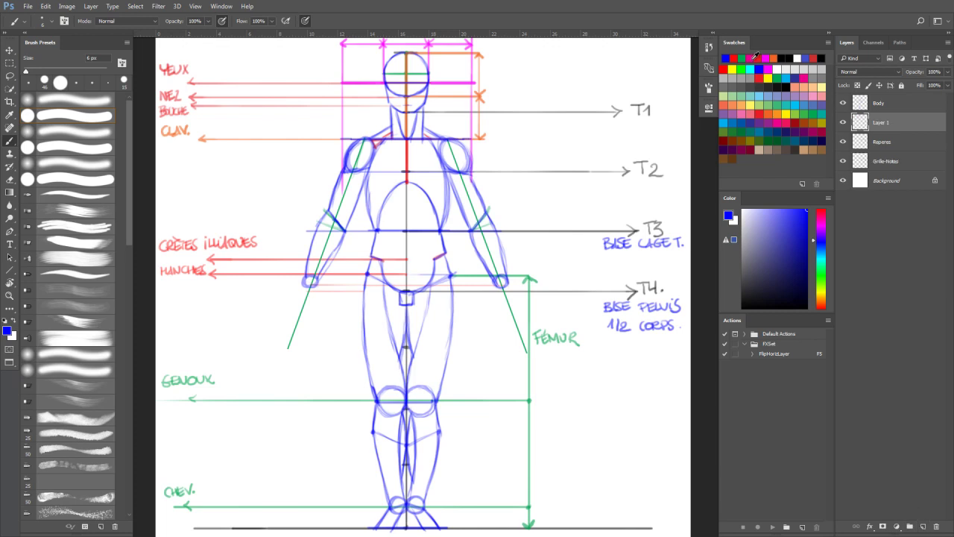
click(758, 59)
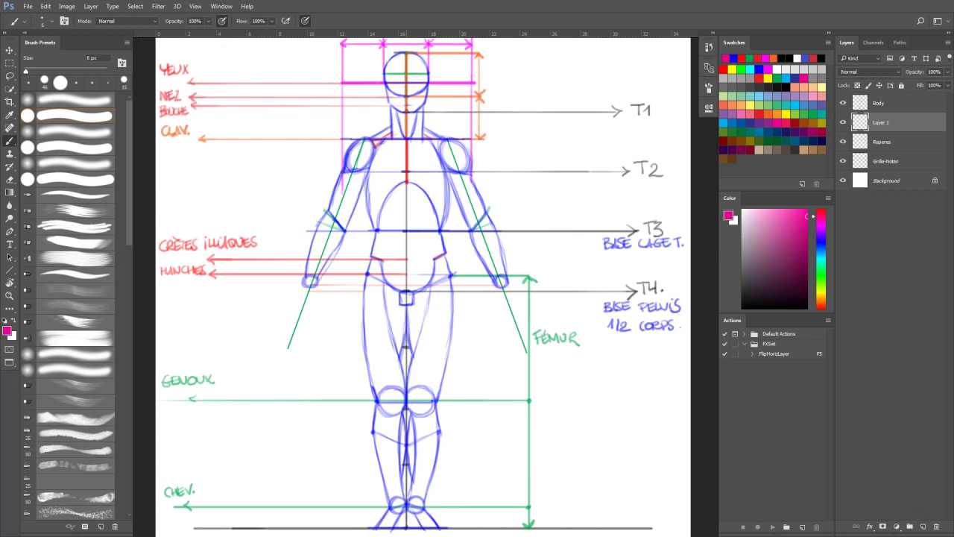
drag(407, 113, 407, 69)
scroll(407, 68, up, 1)
key(e)
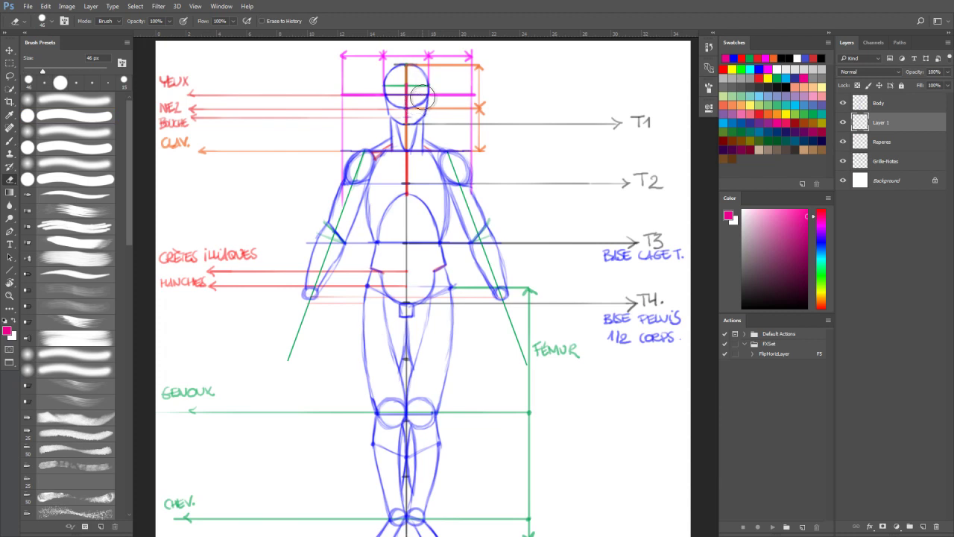
mouse_move(414, 99)
mouse_down()
mouse_move(407, 170)
mouse_move(325, 306)
mouse_move(422, 119)
mouse_move(408, 105)
mouse_up()
key(b)
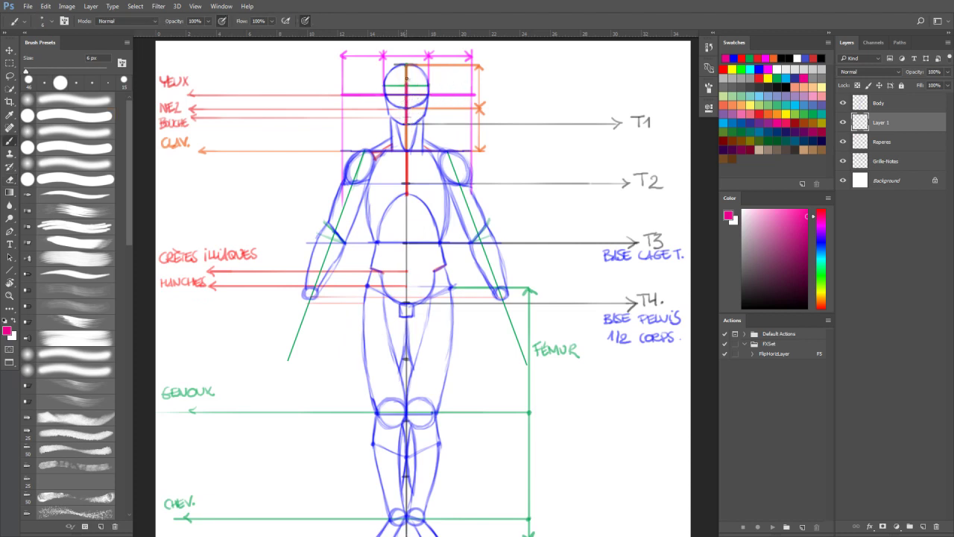
Step: Move and rotate the magenta face-length line onto the image-left arm guide below the wrist, and draw a magenta horizontal guide at its lower end
mouse_move(407, 81)
mouse_down()
mouse_move(313, 289)
mouse_move(311, 314)
mouse_move(349, 298)
mouse_move(350, 311)
mouse_move(315, 317)
mouse_move(353, 346)
mouse_move(516, 351)
mouse_move(300, 341)
mouse_up()
key(ctrl+t)
key(Return)
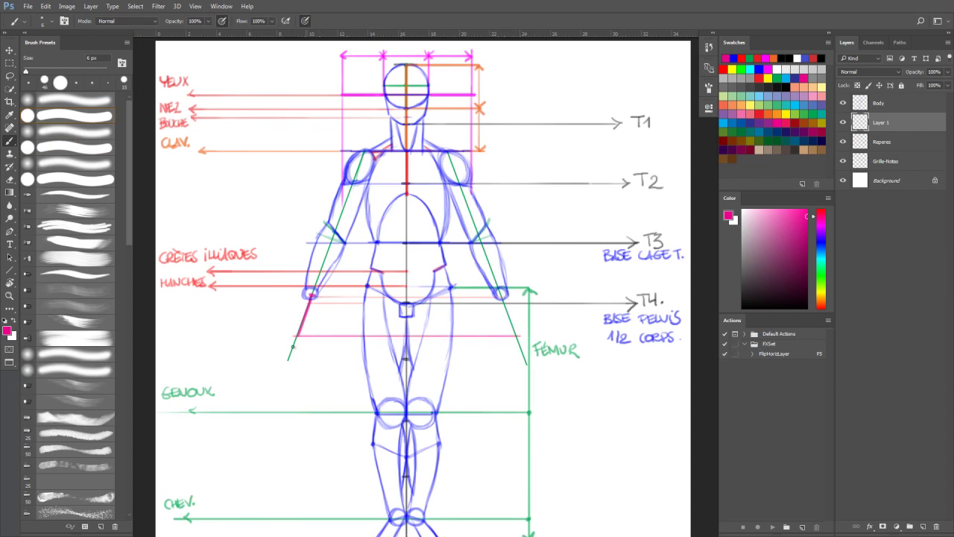
Step: On the Body layer, sketch both simplified hands in blue with palms, fingers and outward thumbs, from the wrists to the magenta guide
click(888, 105)
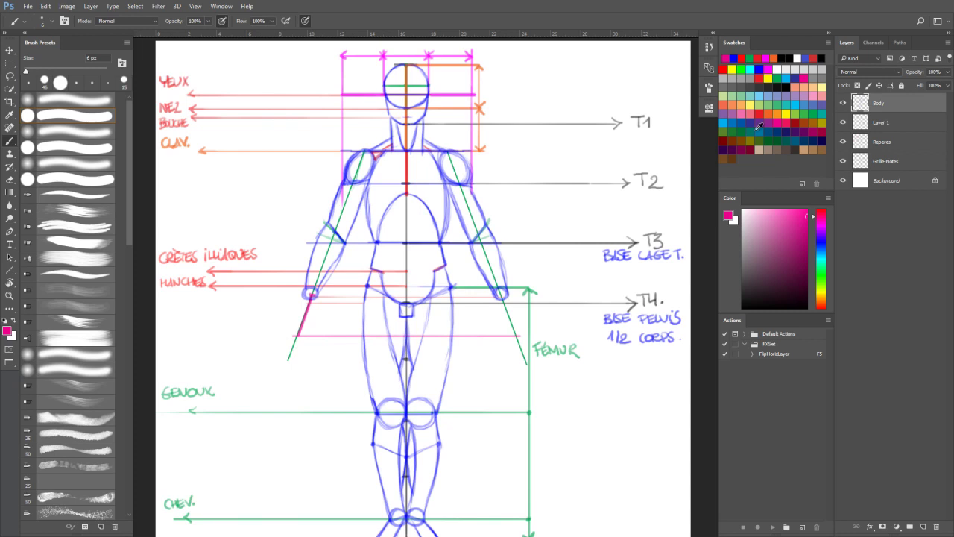
click(736, 58)
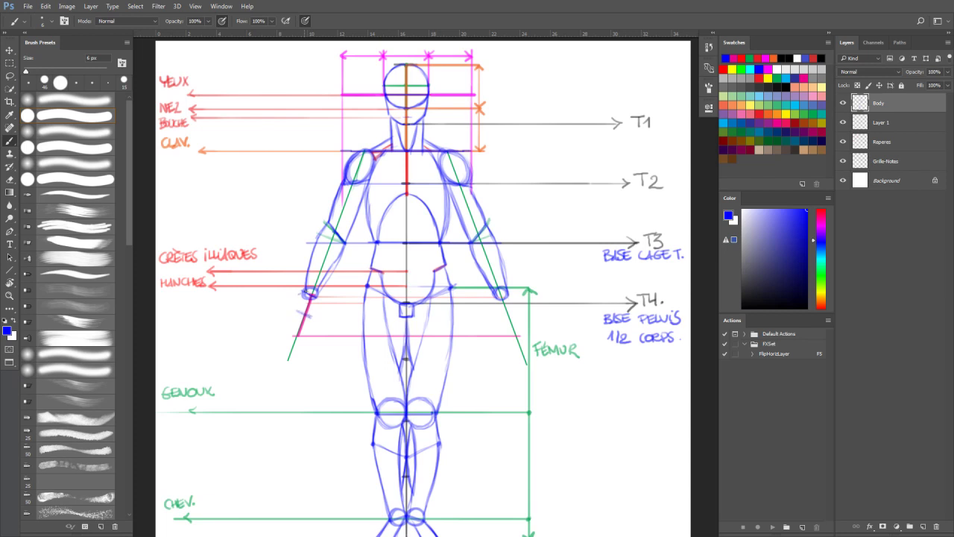
mouse_move(300, 295)
mouse_down()
mouse_move(291, 309)
mouse_move(313, 318)
mouse_up()
drag(284, 304, 294, 302)
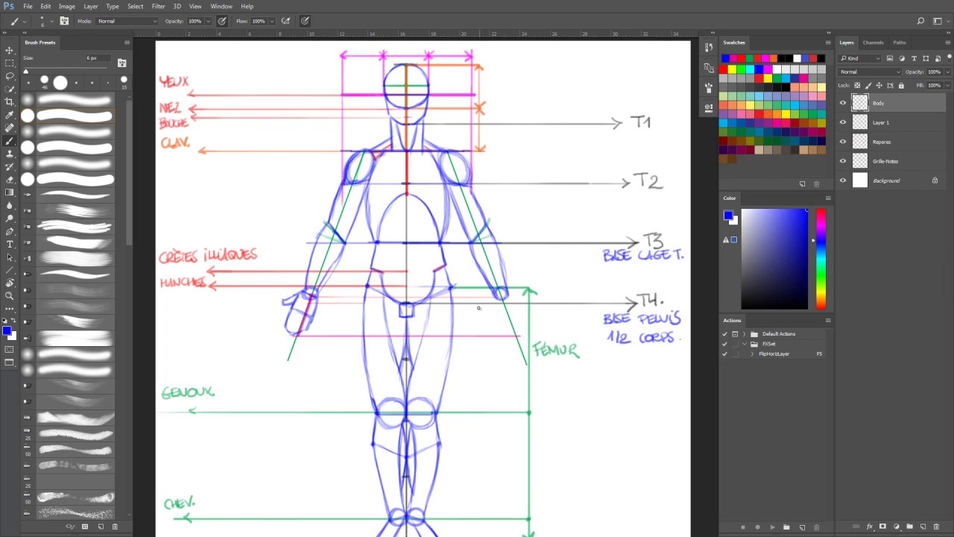
mouse_move(495, 294)
mouse_down()
mouse_move(507, 294)
mouse_move(495, 295)
mouse_up()
drag(501, 317, 519, 309)
mouse_move(496, 298)
mouse_down()
mouse_move(521, 308)
mouse_move(504, 321)
mouse_move(512, 335)
mouse_move(523, 334)
mouse_move(527, 306)
mouse_move(502, 319)
mouse_move(519, 313)
mouse_move(520, 299)
mouse_up()
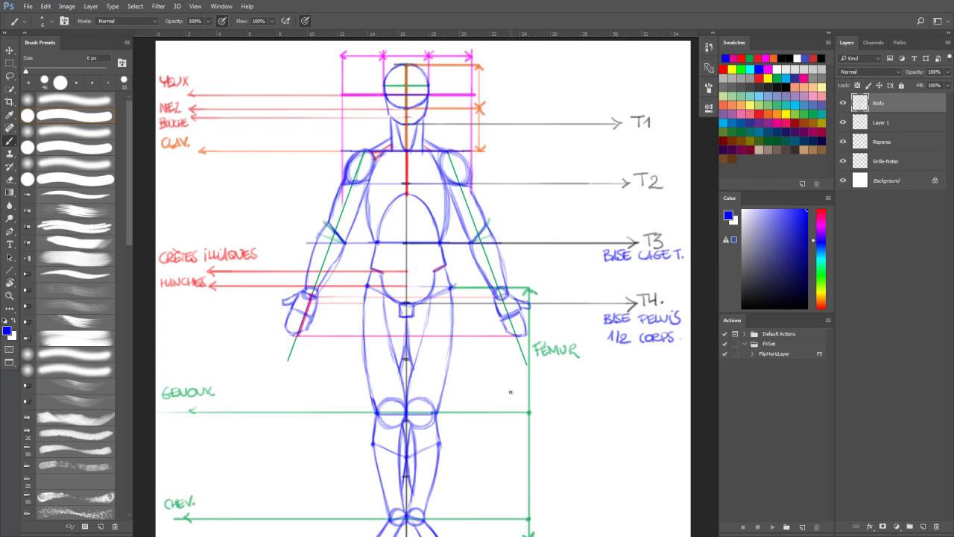
Step: Merge Layer 1 down into the Reperes layer, and hide the Reperes and Grille-Notes layers
drag(456, 356, 476, 330)
click(880, 124)
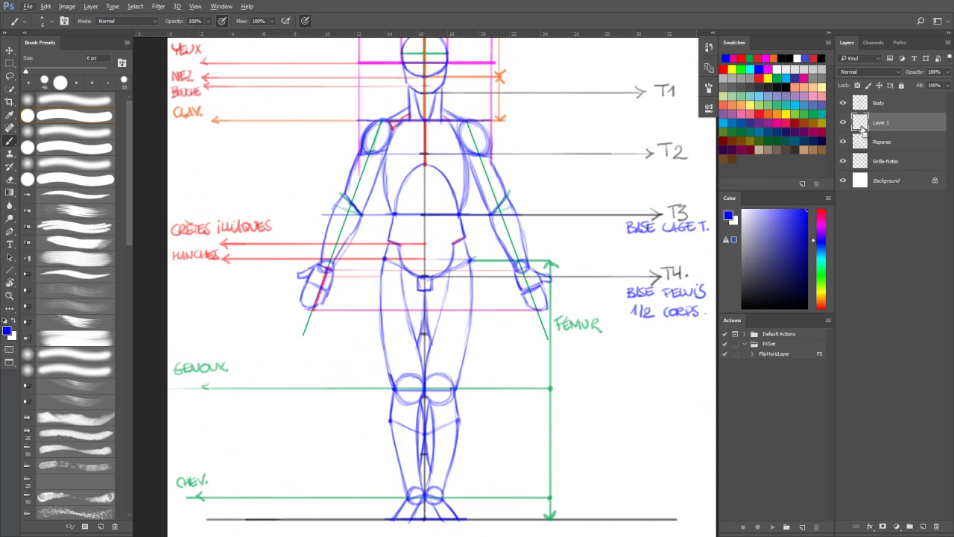
key(ctrl+e)
click(844, 122)
click(843, 142)
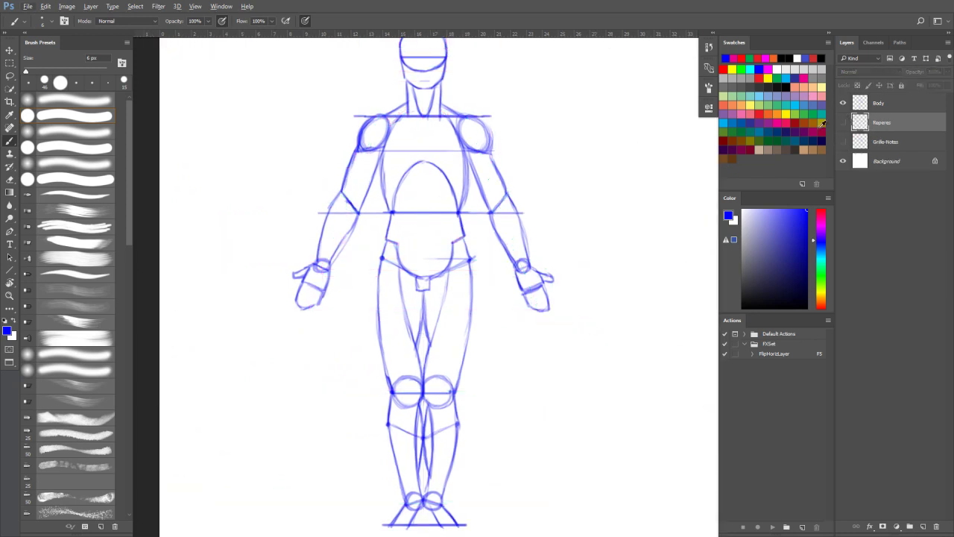
key(ctrl+0)
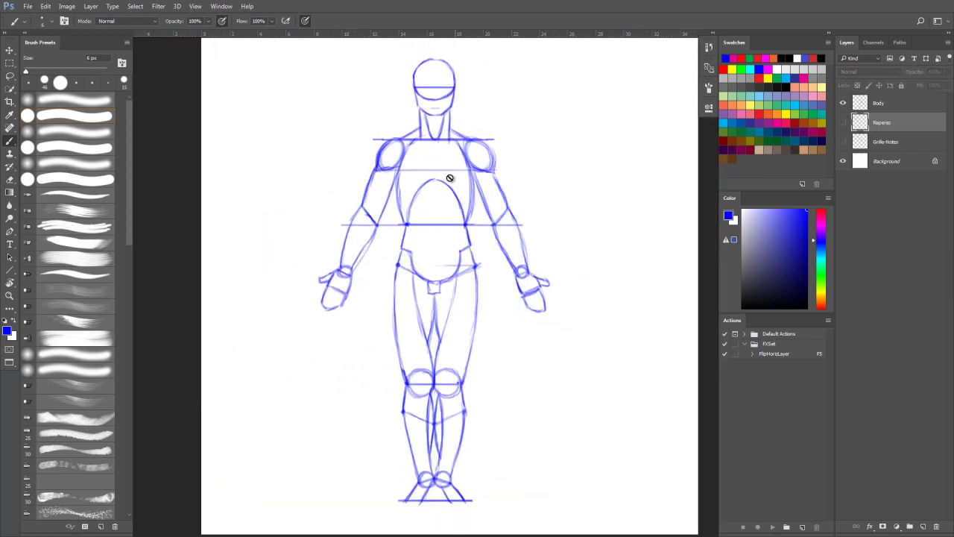
Step: On the Body layer, erase the elbow line outside the torso, the overhanging shoulder line ends and part of the stray hip line
key(e)
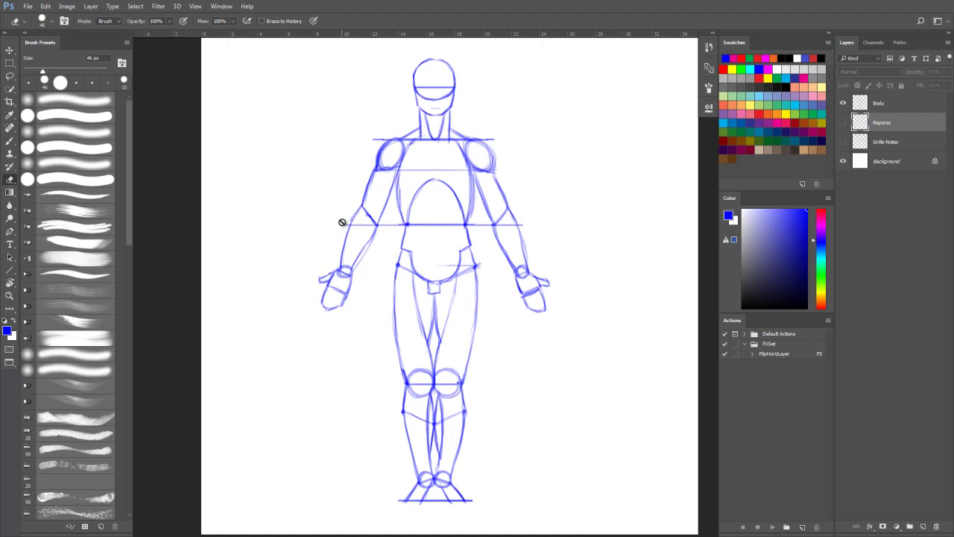
click(880, 103)
mouse_move(336, 222)
mouse_down()
mouse_move(323, 222)
mouse_move(404, 225)
mouse_move(355, 227)
mouse_move(374, 226)
mouse_up()
drag(473, 225, 523, 224)
mouse_move(378, 135)
mouse_down()
mouse_move(490, 139)
mouse_move(386, 140)
mouse_up()
key(ctrl+z)
drag(483, 138, 505, 139)
mouse_move(445, 270)
mouse_down()
mouse_move(475, 264)
mouse_move(465, 265)
mouse_up()
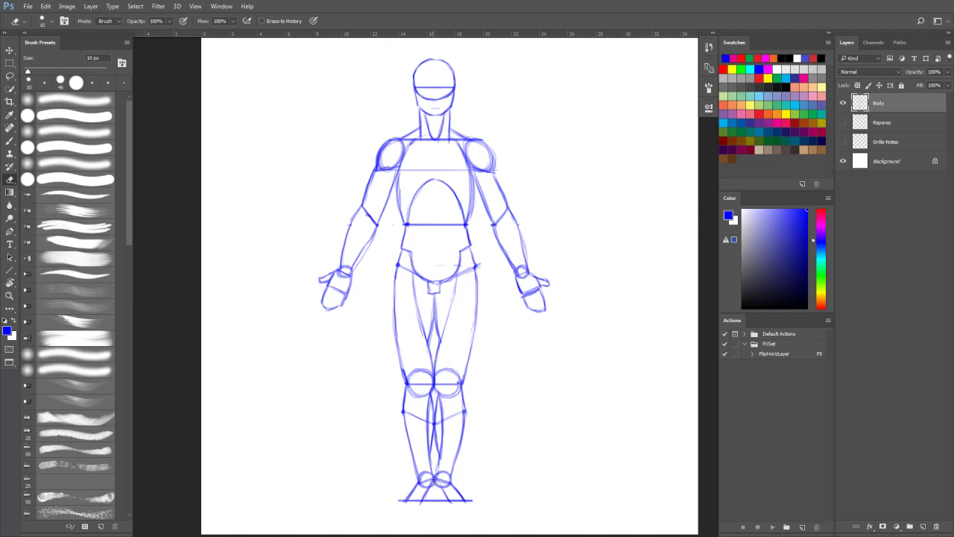
Step: Return to the Brush tool and show the Reperes and Grille-Notes layers again
key(b)
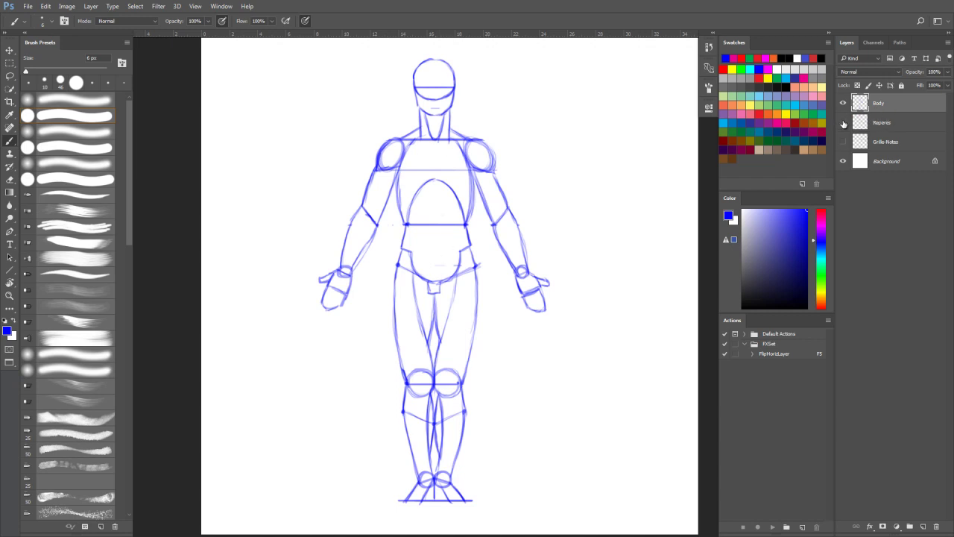
drag(843, 123, 843, 142)
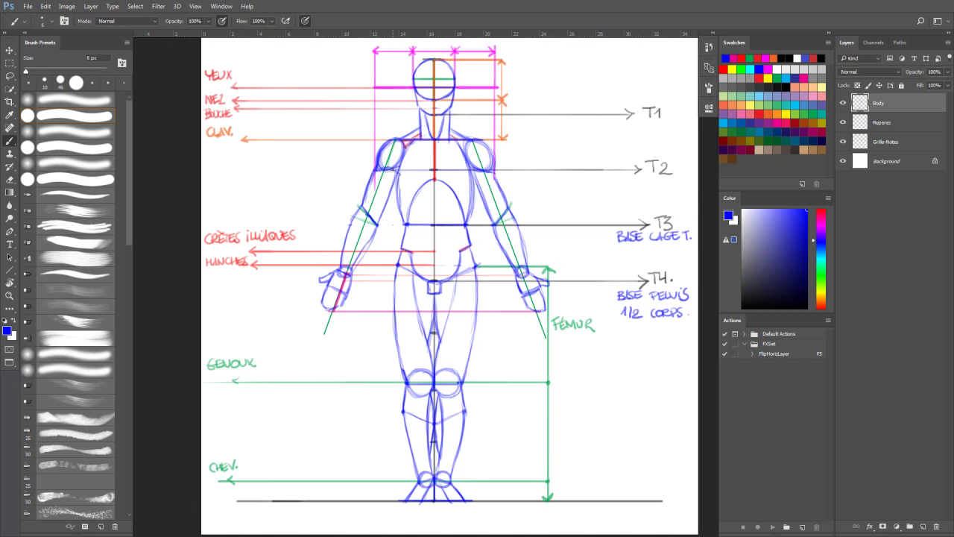
Step: On the Body layer, draw the pectoral base line, the sides of the abdominals and the curved abdominal divisions in blue
drag(400, 176, 466, 174)
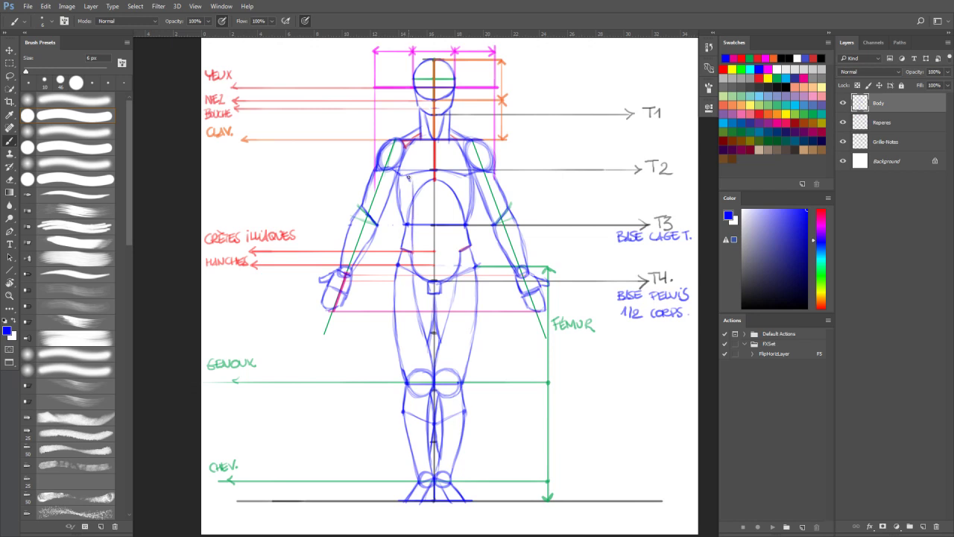
mouse_move(459, 181)
mouse_down()
mouse_move(459, 254)
mouse_move(460, 205)
mouse_move(459, 258)
mouse_up()
drag(431, 230, 440, 230)
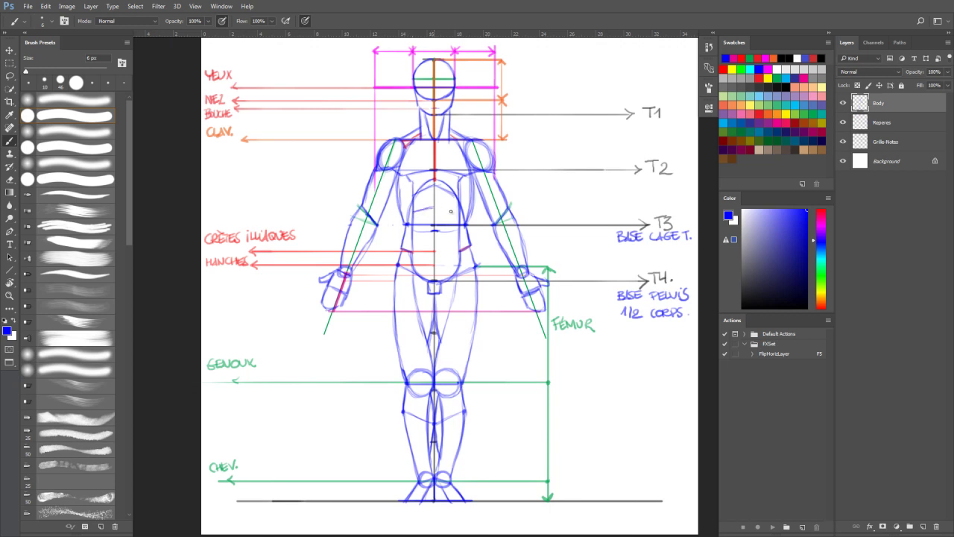
drag(433, 208, 457, 212)
Step: With the Reperes and Grille-Notes layers temporarily hidden, draw the abdominal midline, the navel and the nipple marks in blue on the torso
drag(843, 122, 843, 142)
drag(433, 175, 435, 225)
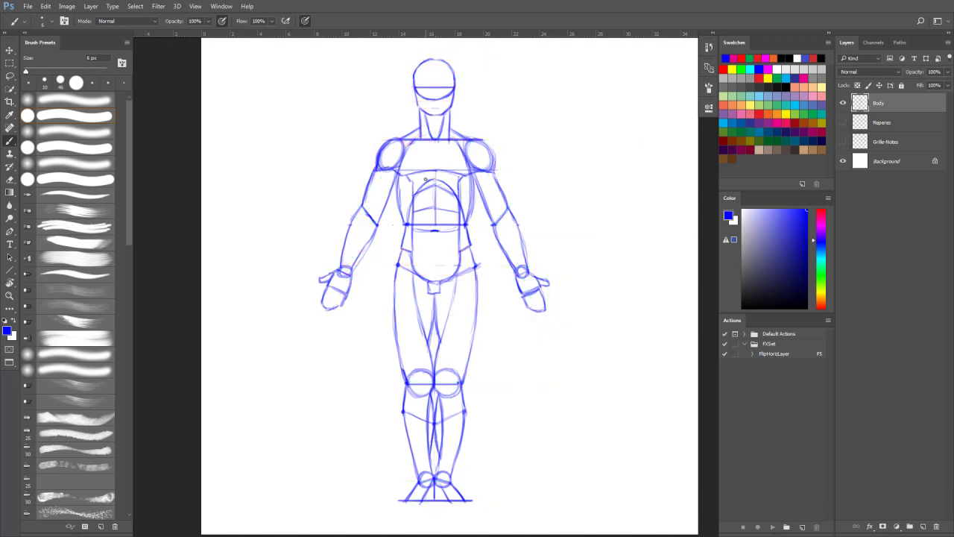
drag(425, 197, 446, 206)
drag(428, 281, 438, 282)
drag(403, 153, 426, 204)
click(843, 122)
click(844, 142)
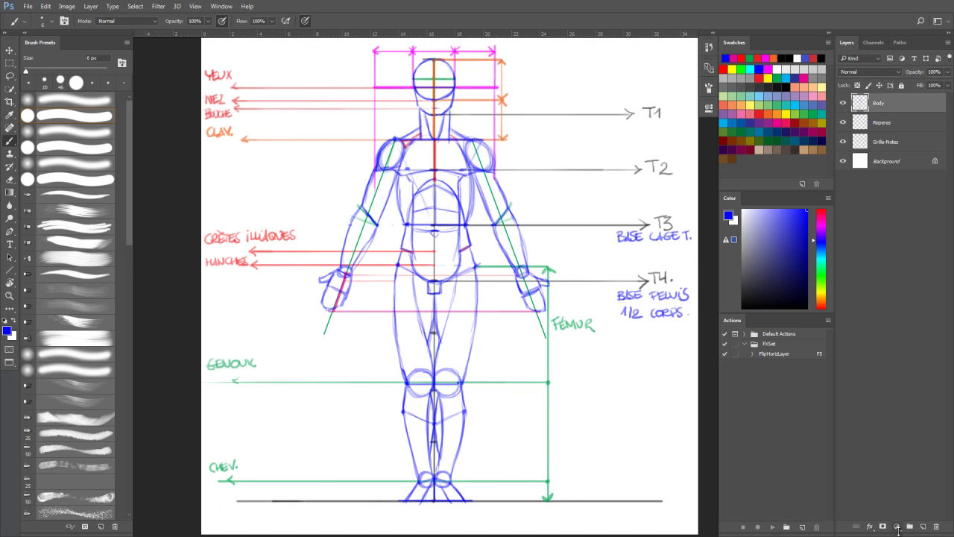
key(super)
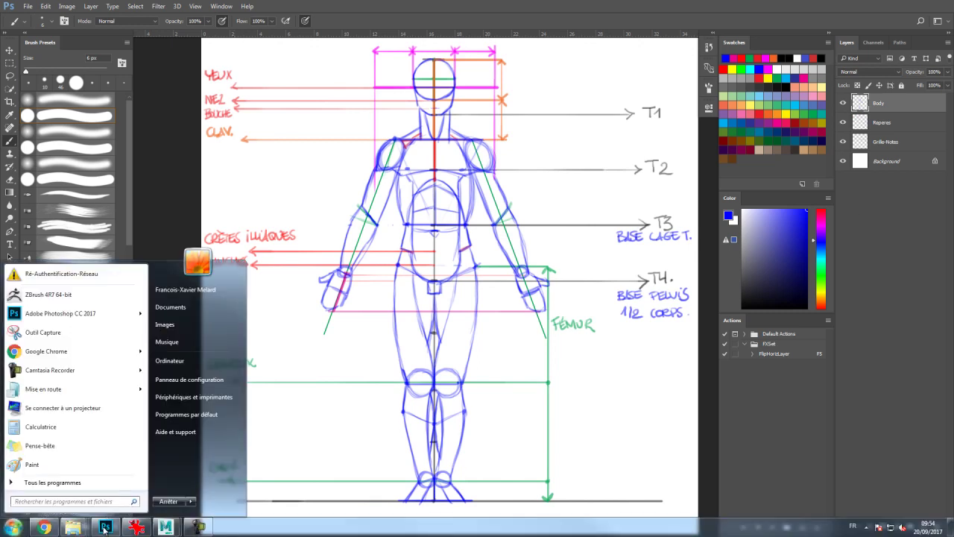
click(163, 528)
click(226, 465)
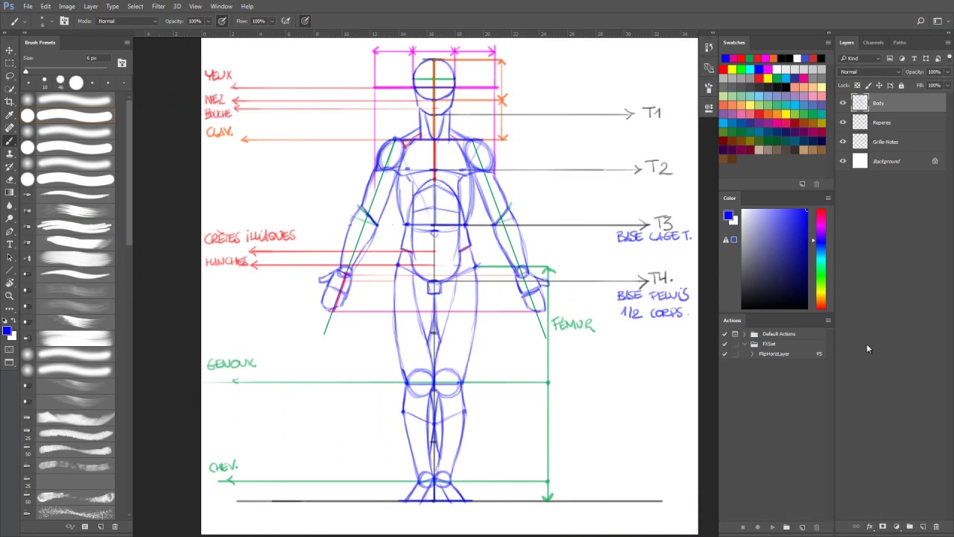
Step: Hide the Reperes and Grille-Notes layers and add a new layer named Skl above the Body layer
drag(843, 122, 843, 142)
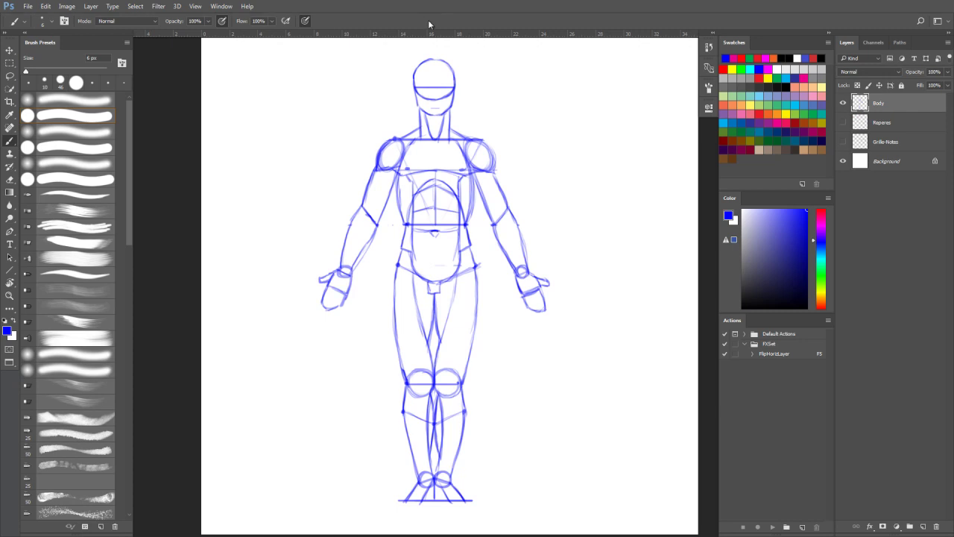
click(843, 103)
click(843, 103)
click(922, 526)
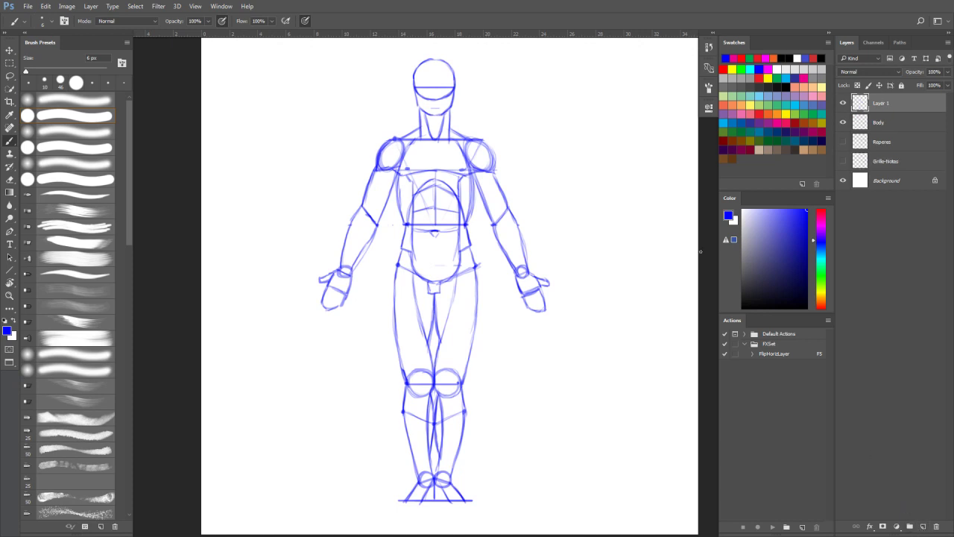
double_click(880, 104)
text(Sil)
key(Return)
Step: On the Skl layer, draw the skull circle and a vertical centre axis through the whole figure in red
click(723, 68)
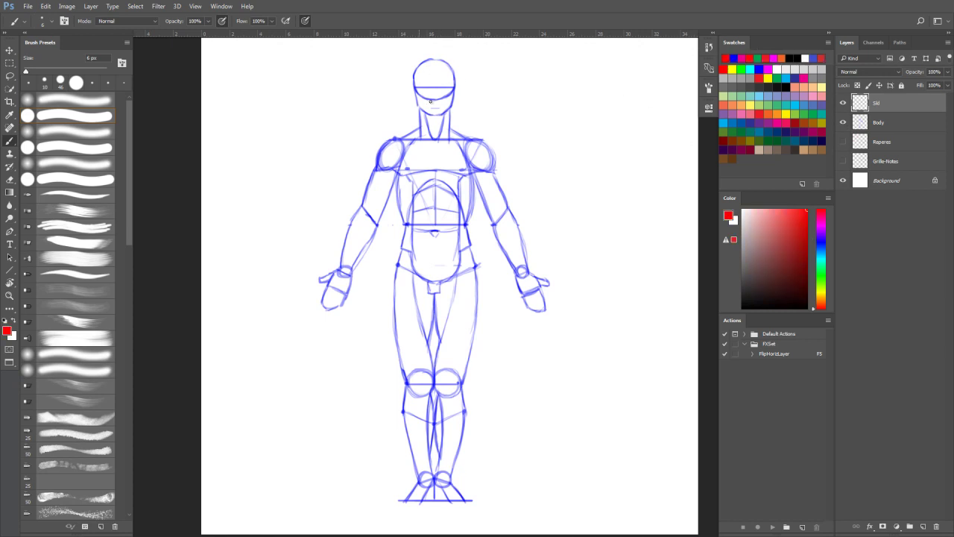
mouse_move(416, 86)
mouse_down()
mouse_move(446, 97)
mouse_move(427, 62)
mouse_move(442, 96)
mouse_move(425, 61)
mouse_move(422, 97)
mouse_move(433, 59)
mouse_move(418, 65)
mouse_move(420, 93)
mouse_move(443, 99)
mouse_move(433, 99)
mouse_move(436, 57)
mouse_move(436, 468)
mouse_up()
scroll(435, 58, up, 1)
scroll(443, 514, down, 5)
scroll(510, 230, up, 1)
drag(554, 145, 540, 256)
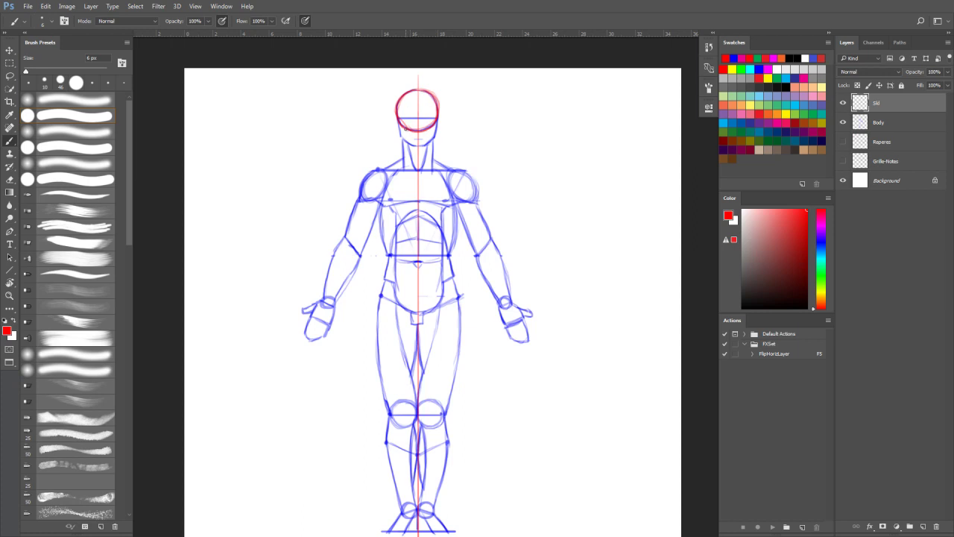
Step: Sketch half of the jaw, neck and rib cage in red, with the shoulder line, rib cage base and two vertical spine lines
mouse_move(406, 128)
mouse_down()
mouse_move(407, 141)
mouse_move(422, 145)
mouse_up()
mouse_move(412, 167)
mouse_down()
mouse_move(410, 149)
mouse_move(387, 169)
mouse_move(381, 253)
mouse_move(419, 209)
mouse_up()
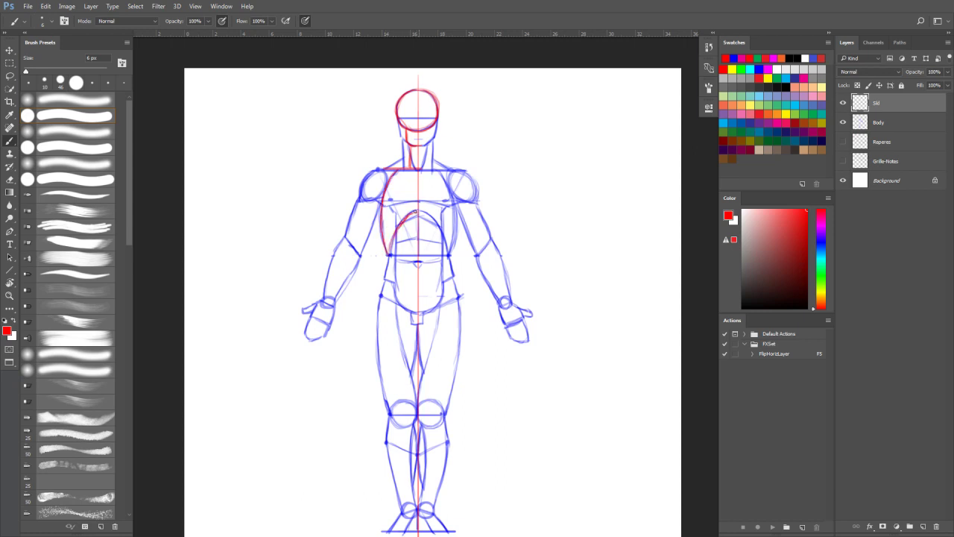
drag(393, 254, 420, 254)
drag(415, 215, 412, 293)
drag(423, 221, 424, 289)
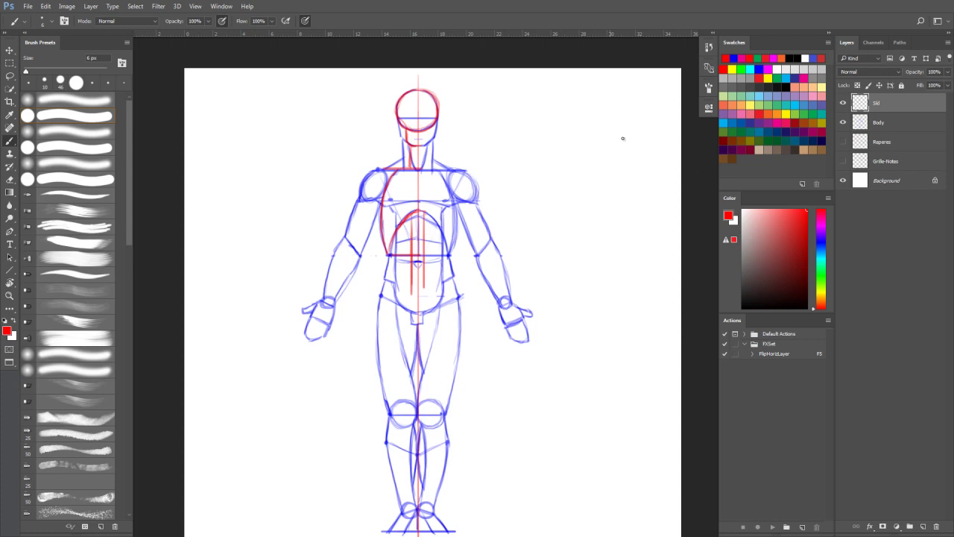
Step: Check the red sketch without the Body layer, and lower the Body layer's opacity to 41%
click(843, 123)
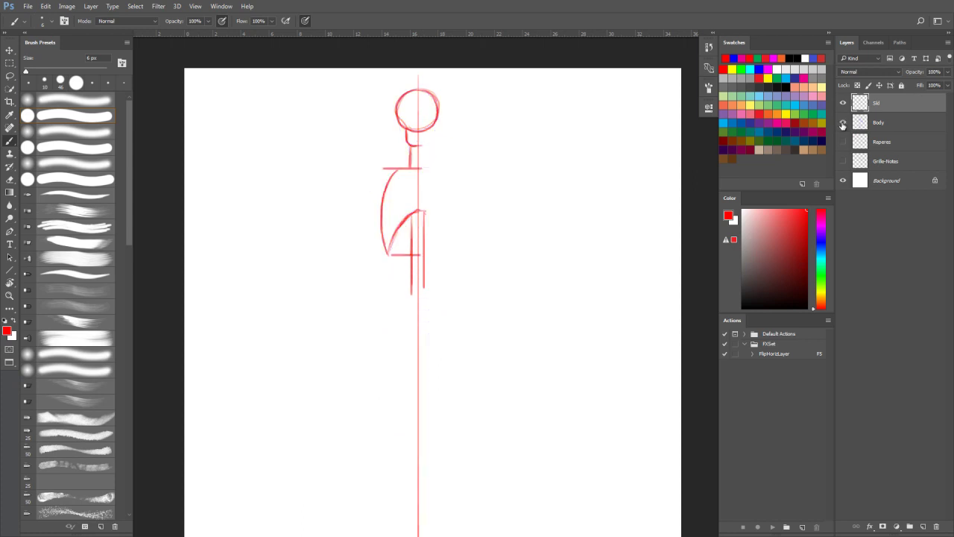
click(843, 123)
click(900, 124)
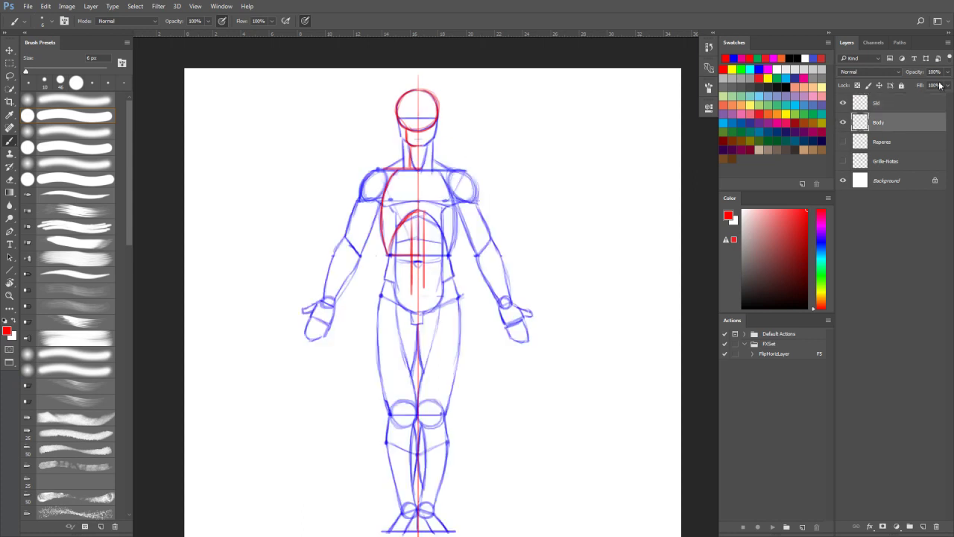
click(947, 72)
drag(913, 80, 917, 87)
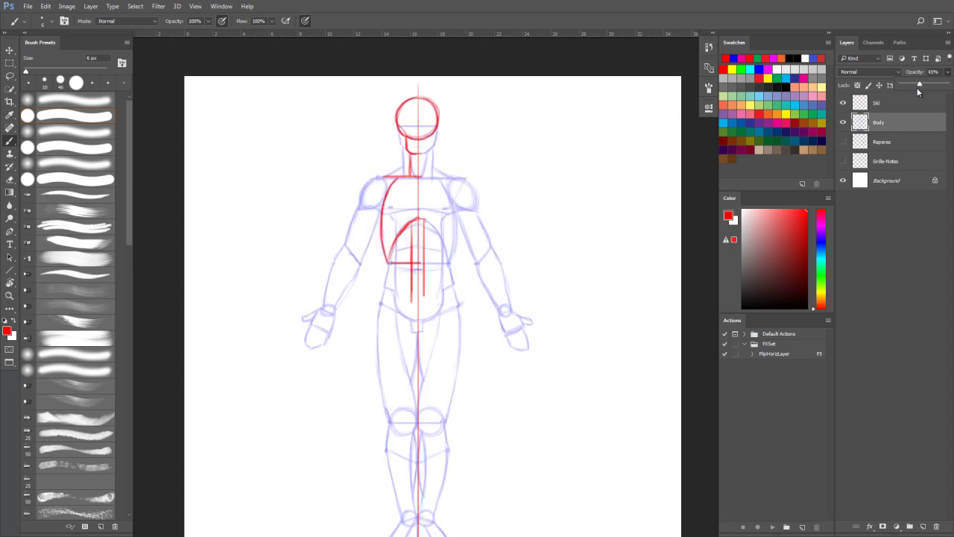
Step: Return to the Skl layer and go over the outer end of the red shoulder line above the half rib cage
click(893, 107)
drag(445, 223, 457, 184)
drag(395, 117, 406, 119)
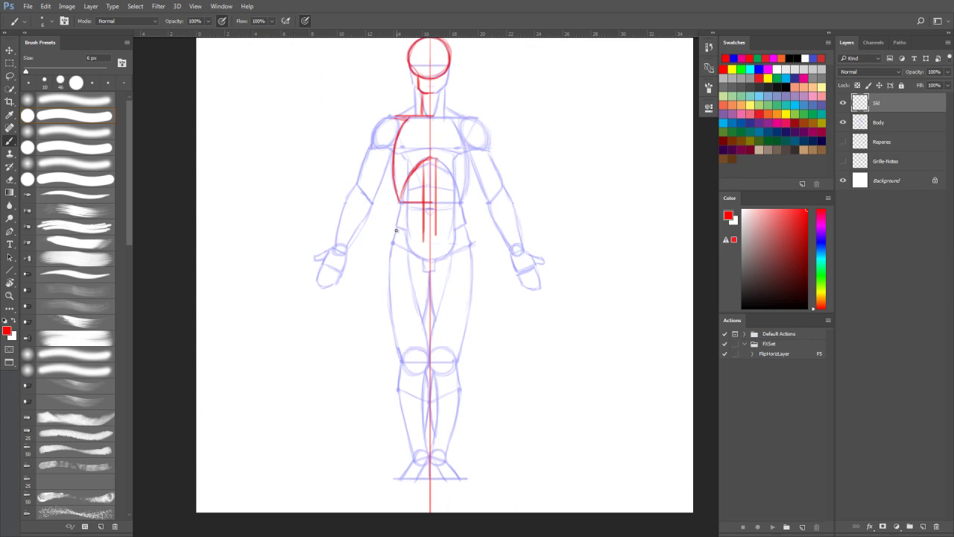
Step: Sketch the red pelvis outline across the hips of the blue body guide
mouse_move(423, 222)
mouse_down()
mouse_move(401, 225)
mouse_move(399, 244)
mouse_move(459, 219)
mouse_move(461, 229)
mouse_up()
drag(463, 227, 464, 244)
mouse_move(404, 244)
mouse_down()
mouse_move(420, 270)
mouse_move(414, 262)
mouse_move(463, 251)
mouse_up()
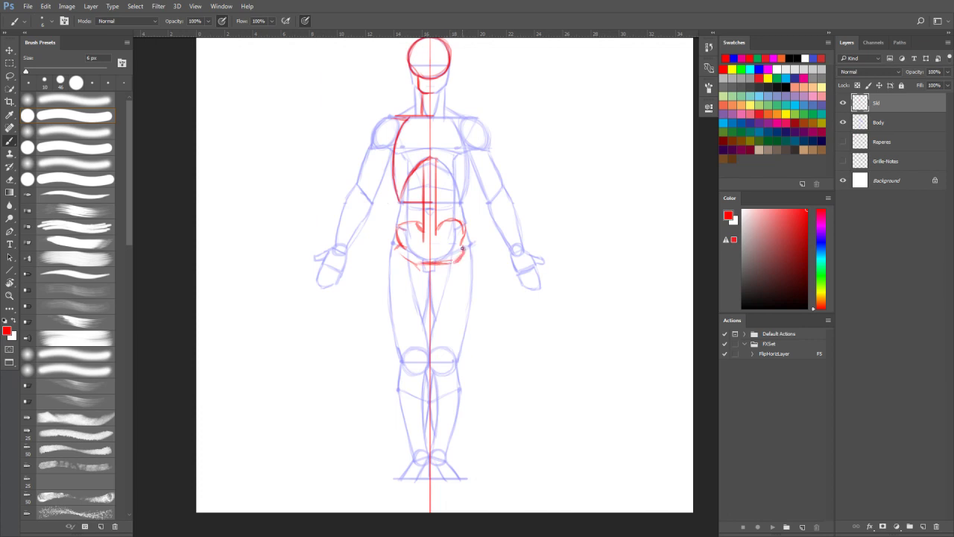
drag(395, 245, 411, 350)
drag(409, 253, 410, 348)
key(ctrl+alt+z)
key(ctrl+alt+z)
key(ctrl+alt+z)
key(ctrl+alt+z)
key(ctrl+alt+z)
Step: Sketch the leg bones left of the centre line in red, from hip joint and femur through knee and shin to ankle and foot
mouse_move(398, 260)
mouse_down()
mouse_move(396, 246)
mouse_move(415, 338)
mouse_up()
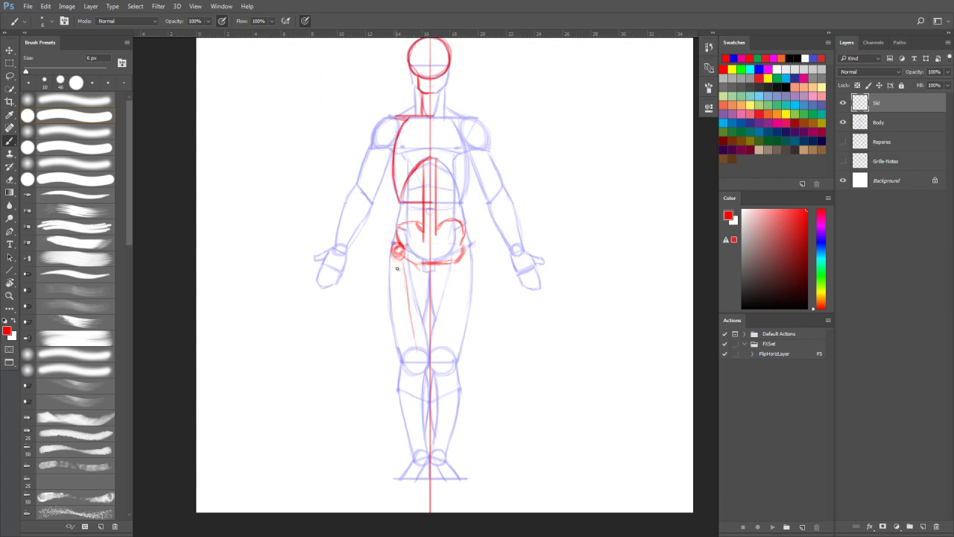
mouse_move(396, 268)
mouse_down()
mouse_move(415, 350)
mouse_move(405, 352)
mouse_move(407, 366)
mouse_move(423, 358)
mouse_move(407, 352)
mouse_up()
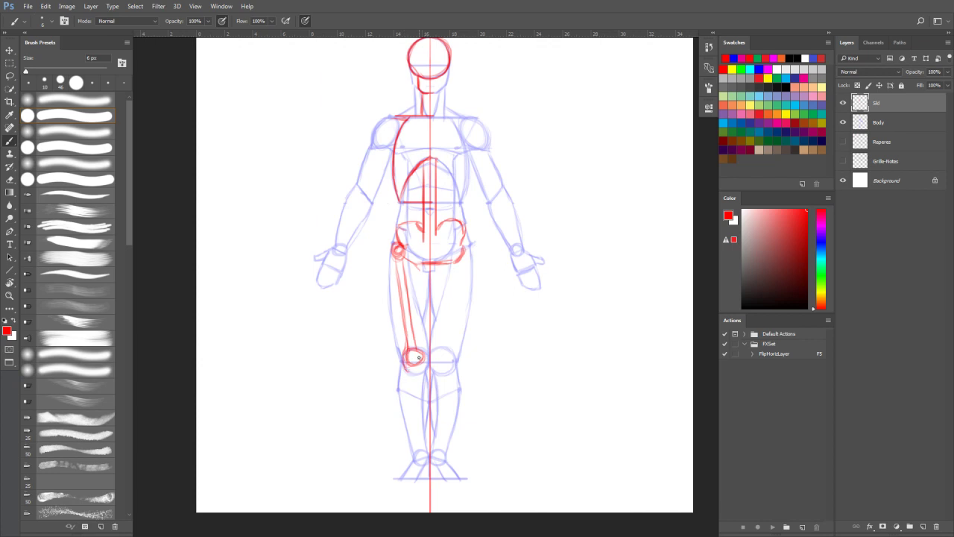
drag(423, 368, 422, 445)
drag(407, 371, 418, 438)
drag(426, 370, 428, 450)
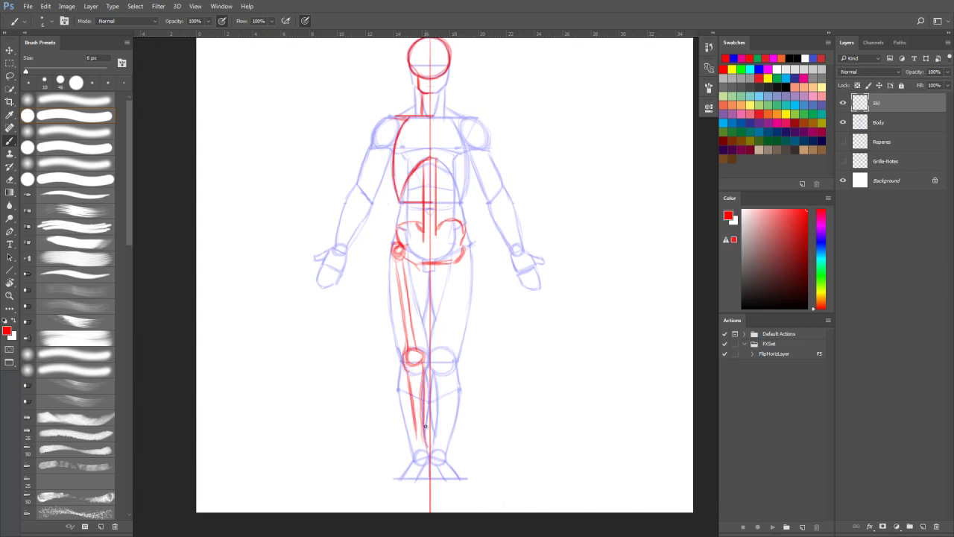
mouse_move(409, 395)
mouse_down()
mouse_move(416, 445)
mouse_move(427, 452)
mouse_move(421, 460)
mouse_move(415, 453)
mouse_move(427, 452)
mouse_move(422, 463)
mouse_move(385, 474)
mouse_move(427, 478)
mouse_up()
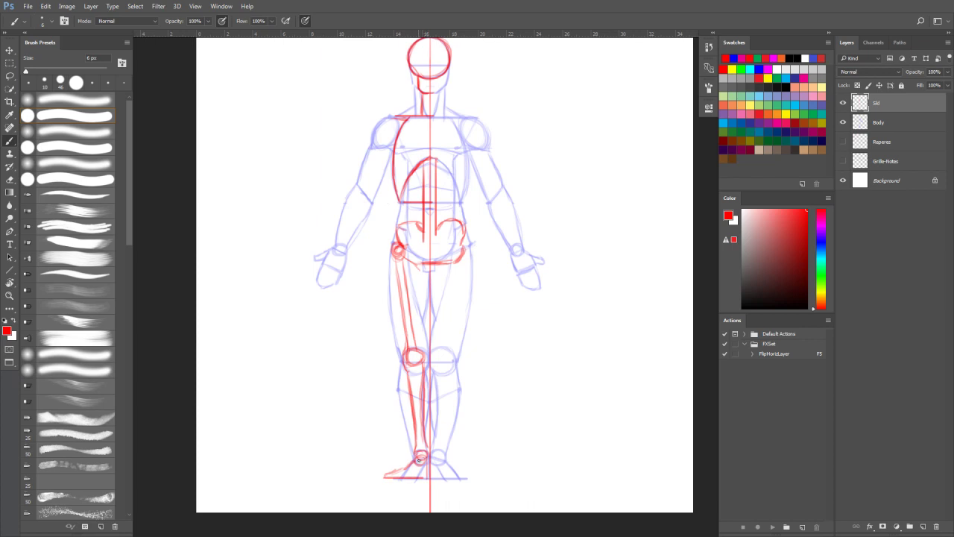
Step: Reinforce the pelvis contour and close the lower end of the spine where it meets the pelvis
drag(407, 261, 432, 263)
mouse_move(420, 228)
mouse_down()
mouse_move(399, 236)
mouse_move(403, 223)
mouse_move(429, 245)
mouse_move(447, 225)
mouse_move(468, 244)
mouse_up()
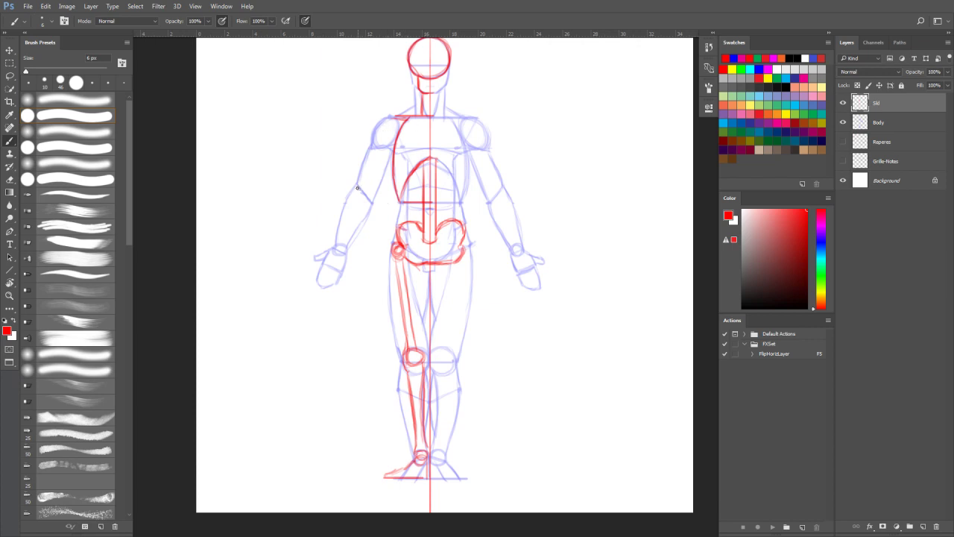
Step: Sketch the shoulder joint and upper arm bone left of the centre line, and erase the excess strokes
mouse_move(383, 122)
mouse_down()
mouse_move(396, 124)
mouse_move(374, 195)
mouse_up()
drag(382, 120, 365, 189)
mouse_move(383, 156)
mouse_down()
mouse_move(372, 190)
mouse_move(359, 187)
mouse_move(372, 201)
mouse_move(385, 159)
mouse_up()
key(e)
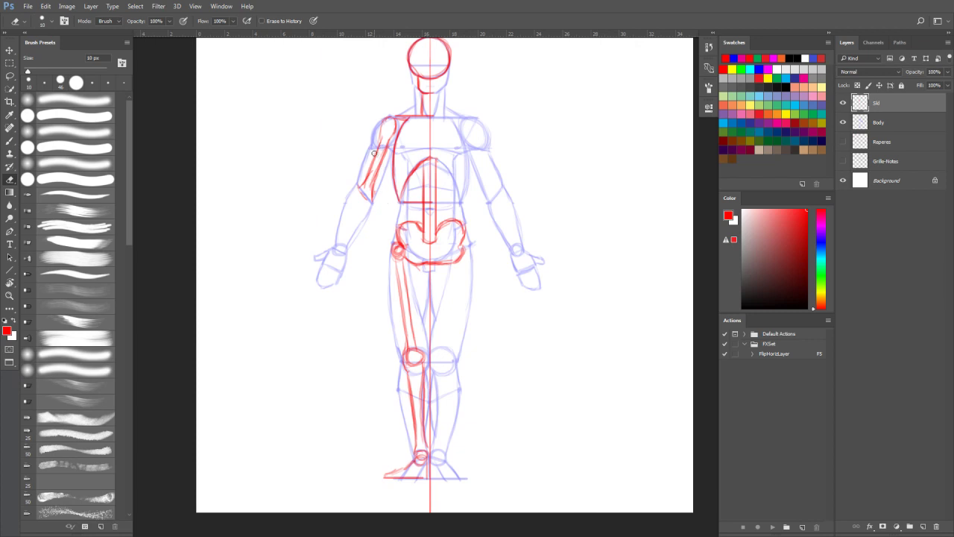
key(b)
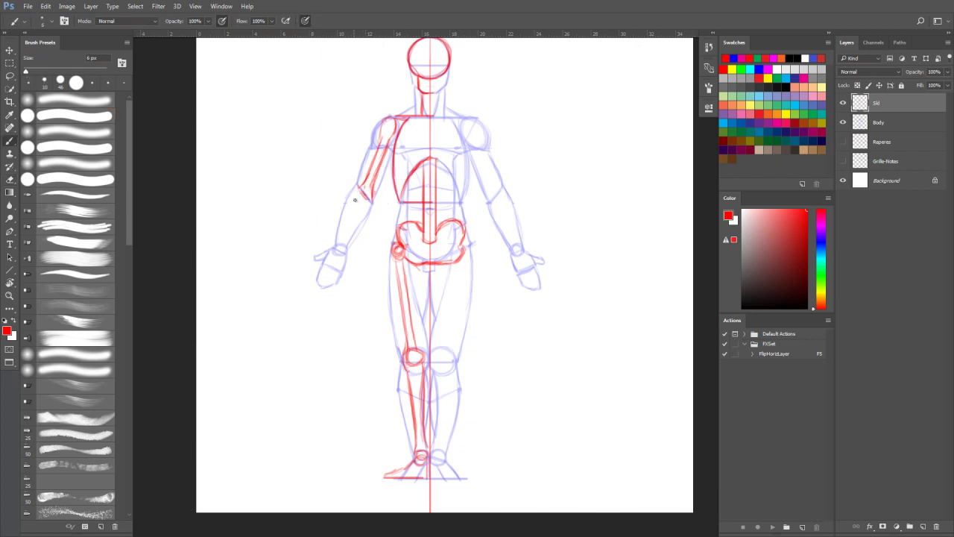
Step: Sketch the forearm bones, wrist joint and simplified hand block on the same arm, cleaning the hand with the Eraser
drag(361, 187, 339, 242)
drag(370, 198, 336, 249)
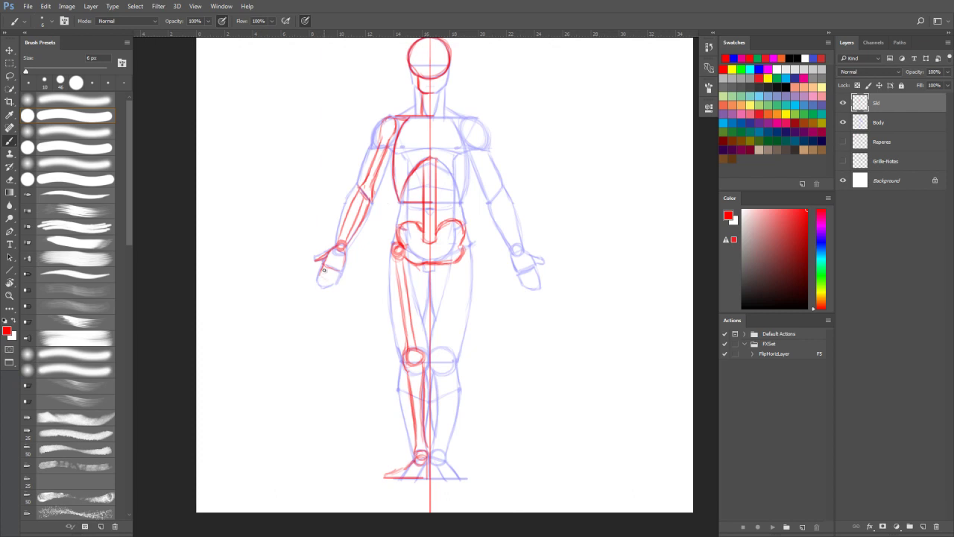
key(e)
mouse_move(330, 254)
mouse_down()
mouse_move(319, 261)
mouse_move(332, 253)
mouse_up()
key(b)
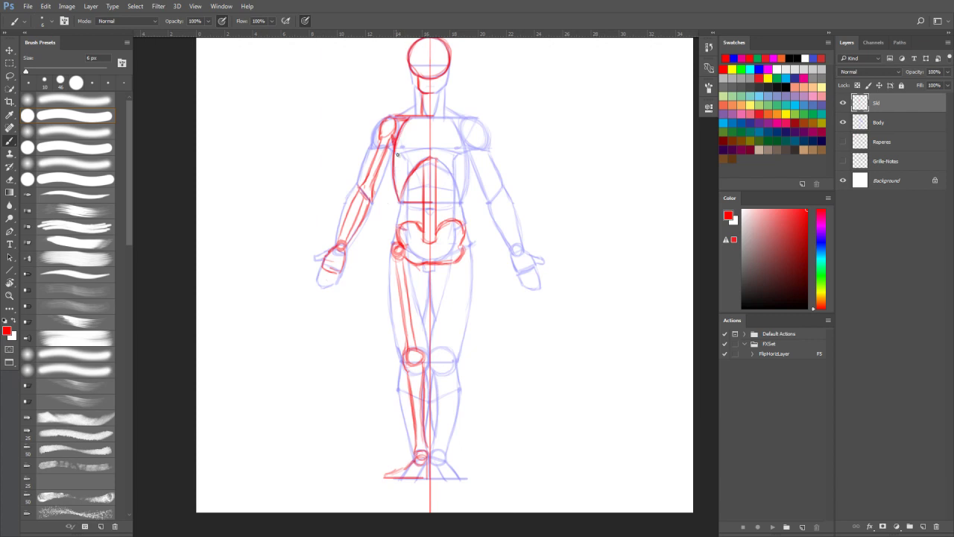
Step: Reinforce the rib cage's lower edge and the shin line, hiding the Body layer temporarily to check the skeleton
drag(406, 201, 426, 199)
click(843, 122)
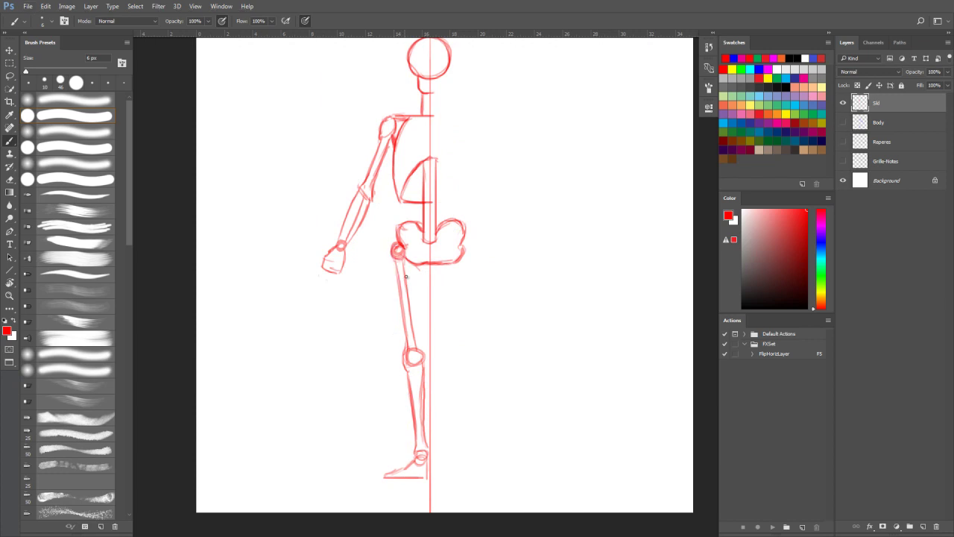
drag(423, 386, 426, 448)
click(844, 123)
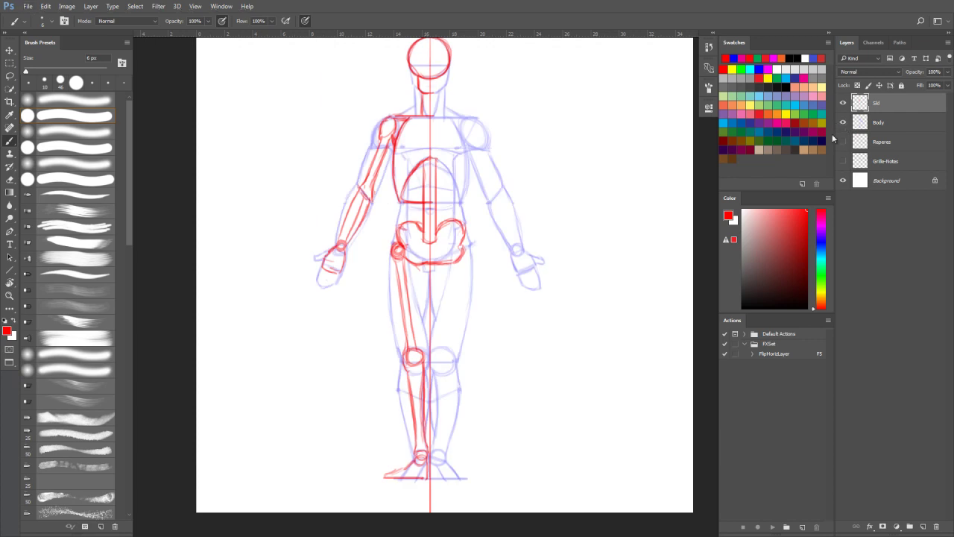
Step: Lasso the red arm bones and rotate them outward around the shoulder, away from the body
key(l)
mouse_move(378, 122)
mouse_down()
mouse_move(395, 117)
mouse_move(399, 136)
mouse_move(381, 239)
mouse_move(313, 309)
mouse_move(356, 128)
mouse_move(386, 120)
mouse_up()
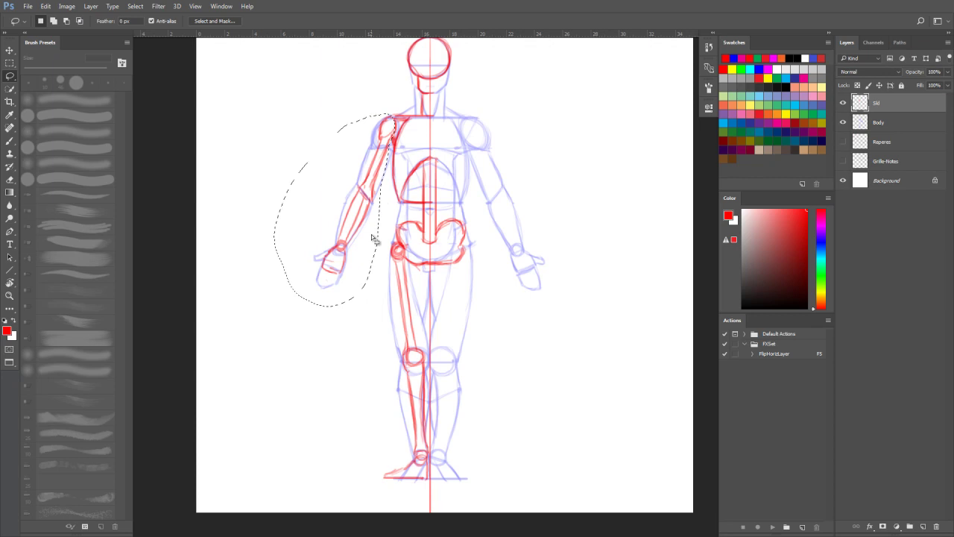
key(ctrl+t)
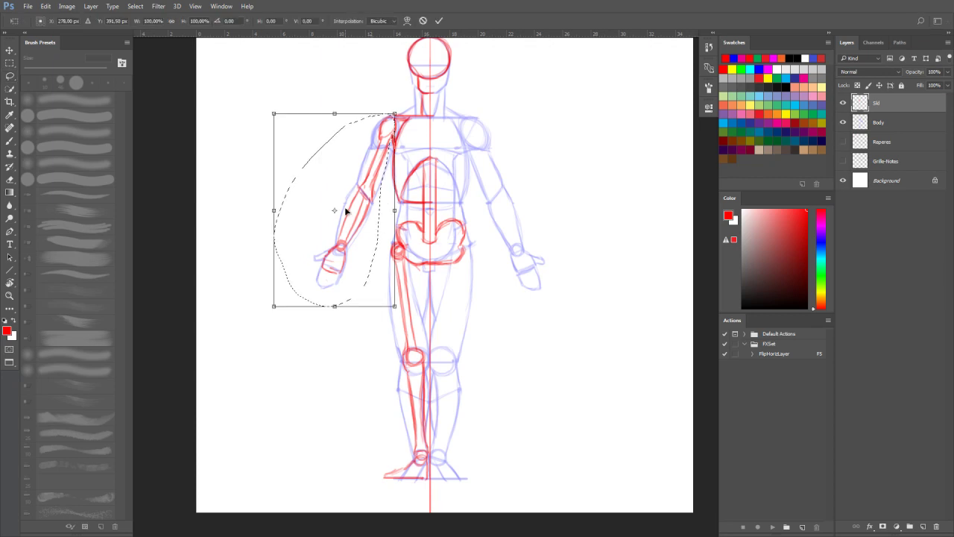
mouse_move(350, 190)
mouse_down()
mouse_move(392, 120)
mouse_move(443, 119)
mouse_up()
key(Return)
key(ctrl+d)
Step: Lasso the red leg bones and skew them outward horizontally by -4.96 degrees, keeping the hip in place
mouse_move(386, 258)
mouse_down()
mouse_move(398, 246)
mouse_move(408, 262)
mouse_move(428, 364)
mouse_move(433, 455)
mouse_move(406, 488)
mouse_move(361, 422)
mouse_move(378, 253)
mouse_up()
key(ctrl+t)
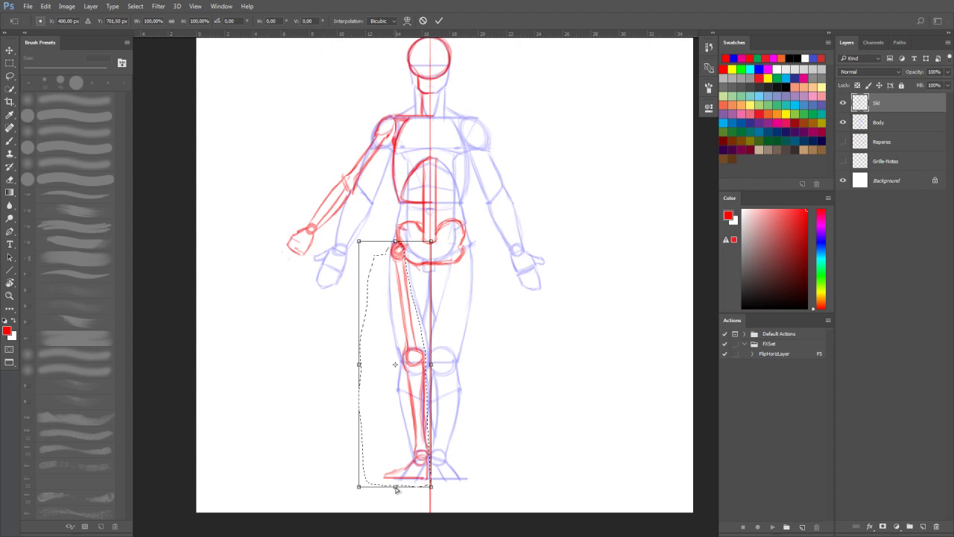
drag(396, 488, 374, 486)
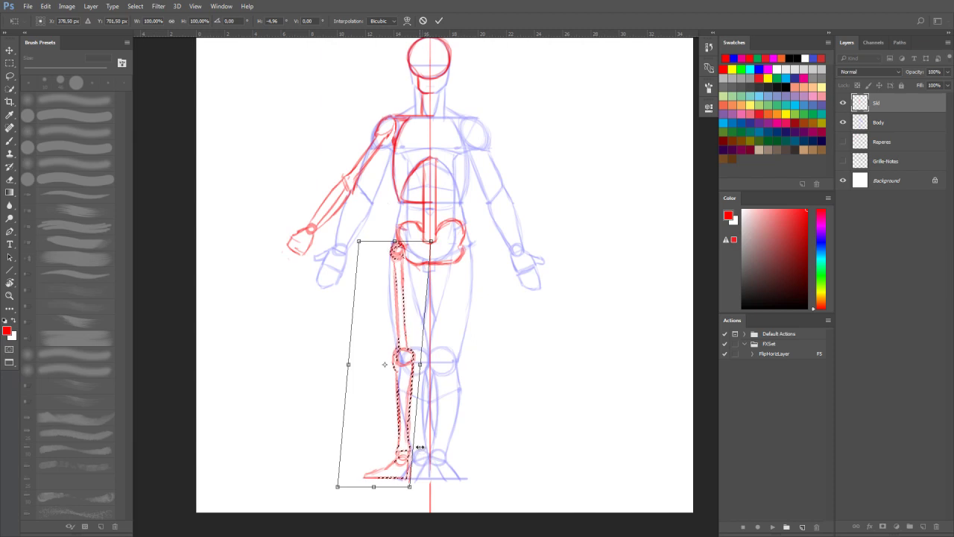
key(Return)
key(ctrl+d)
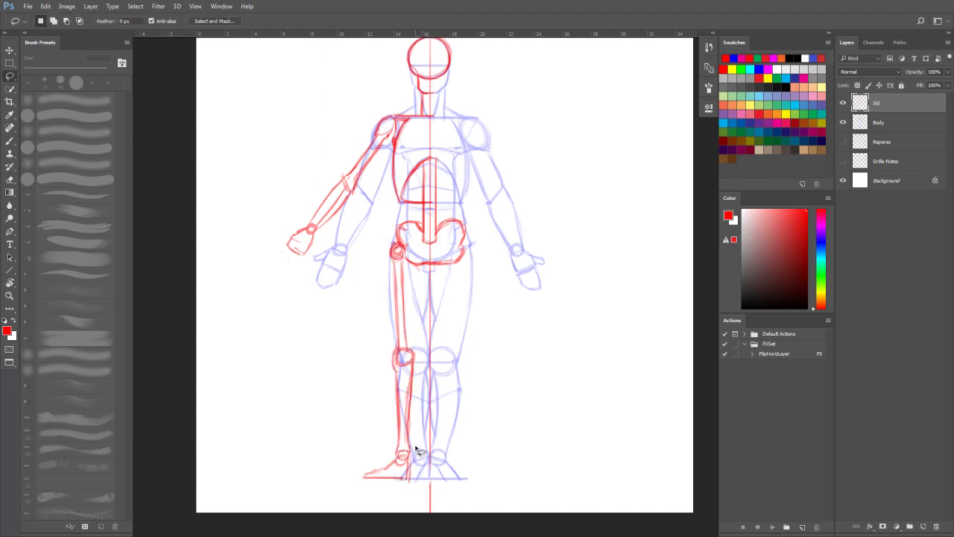
Step: Hide the Body layer and delete everything on the Skl layer right of the vertical centre line
click(844, 123)
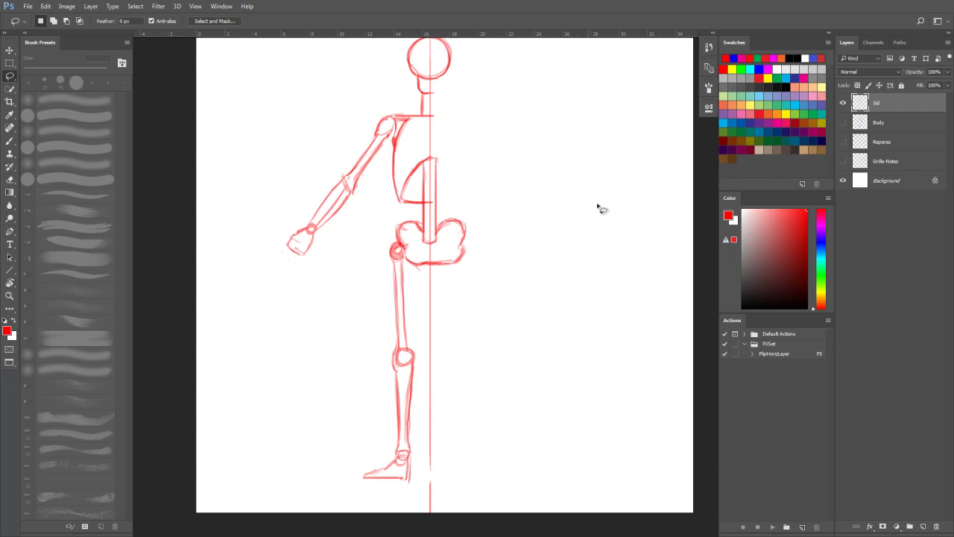
key(ctrl+minus)
key(m)
drag(572, 89, 450, 450)
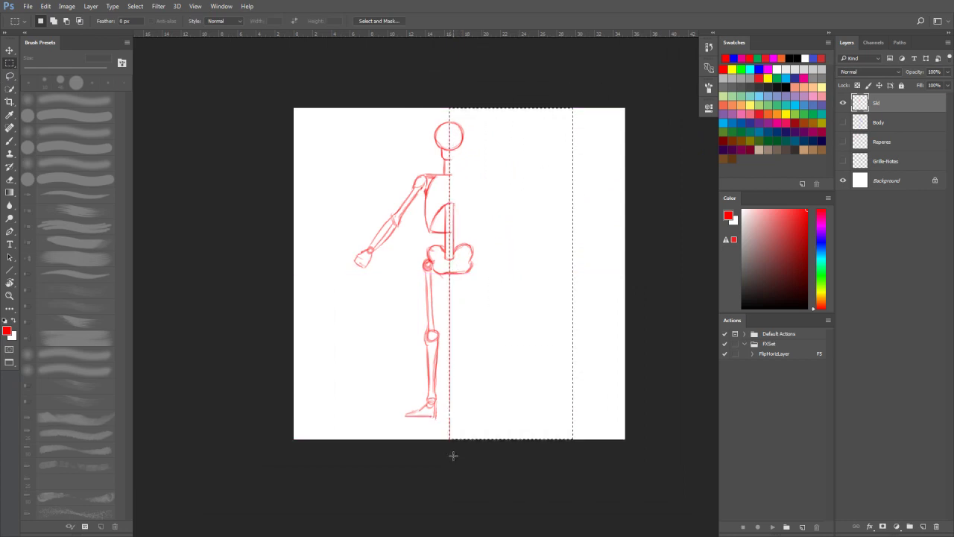
drag(473, 380, 472, 377)
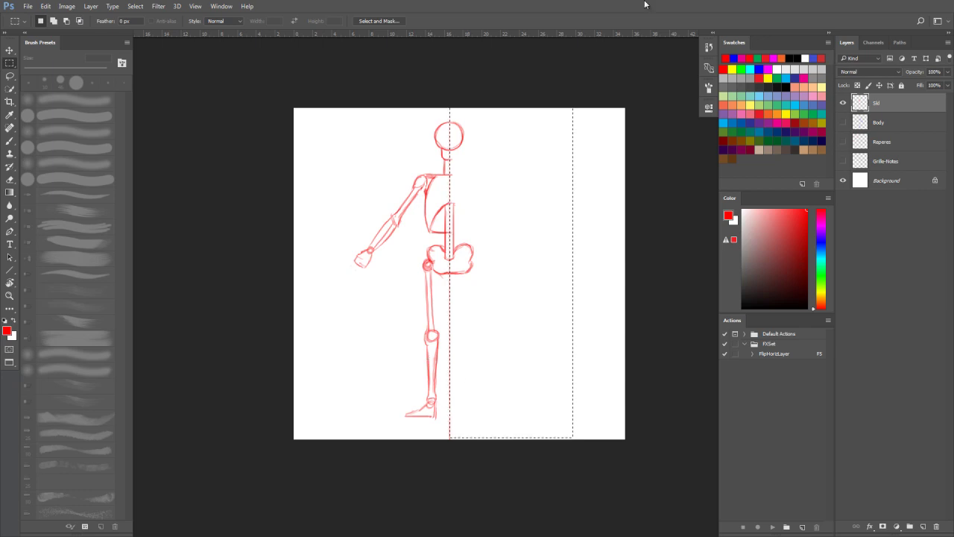
key(Delete)
key(ctrl+d)
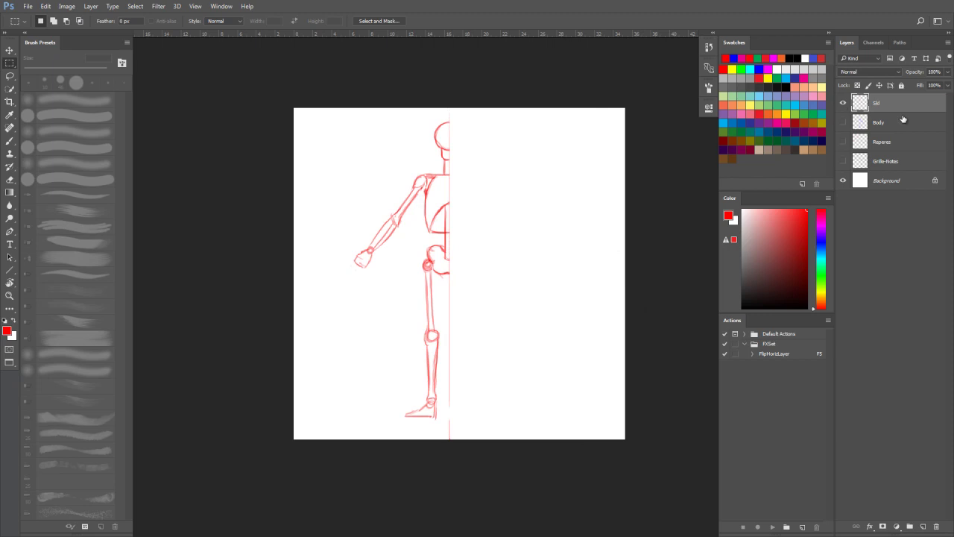
Step: Duplicate the Skl layer, flip the copy horizontally and align it with the original half along the centre line
drag(898, 106, 899, 114)
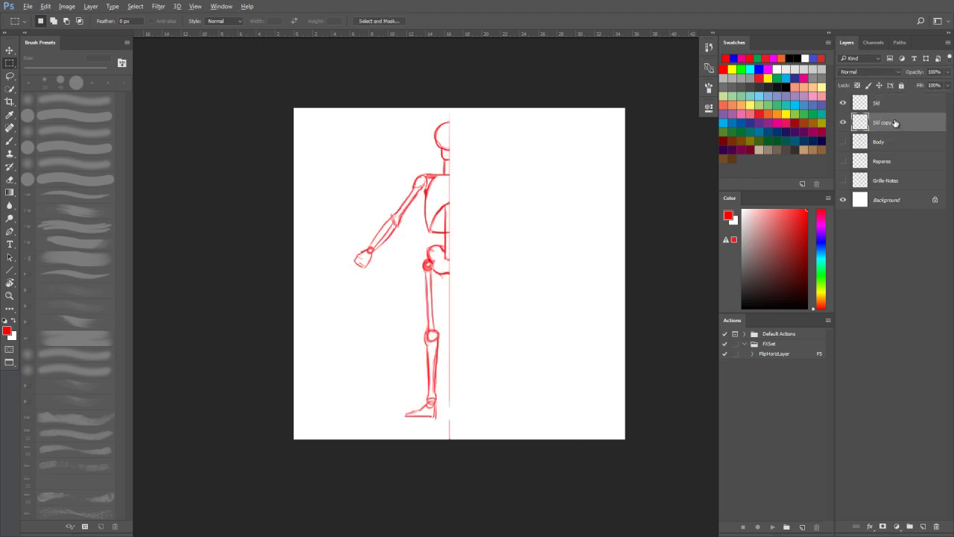
click(45, 6)
mouse_move(98, 221)
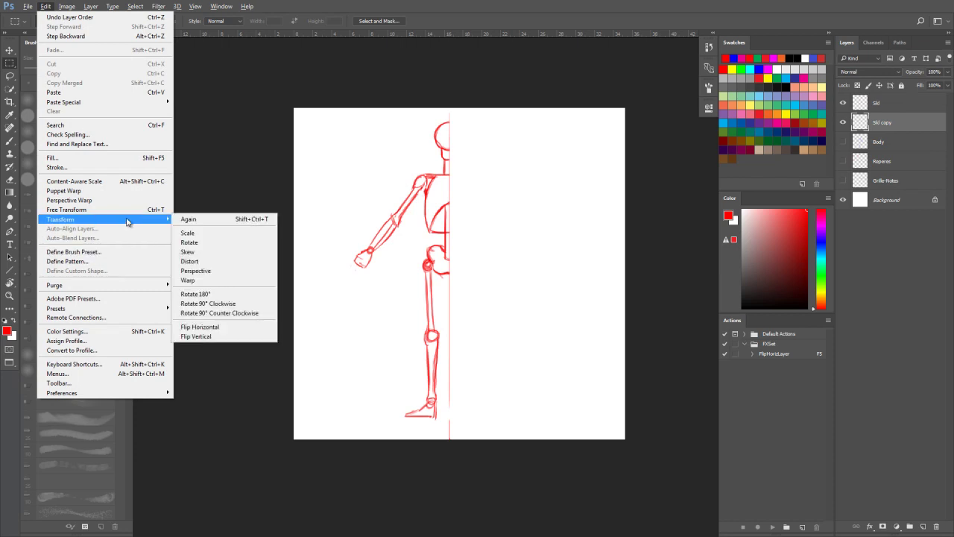
click(212, 328)
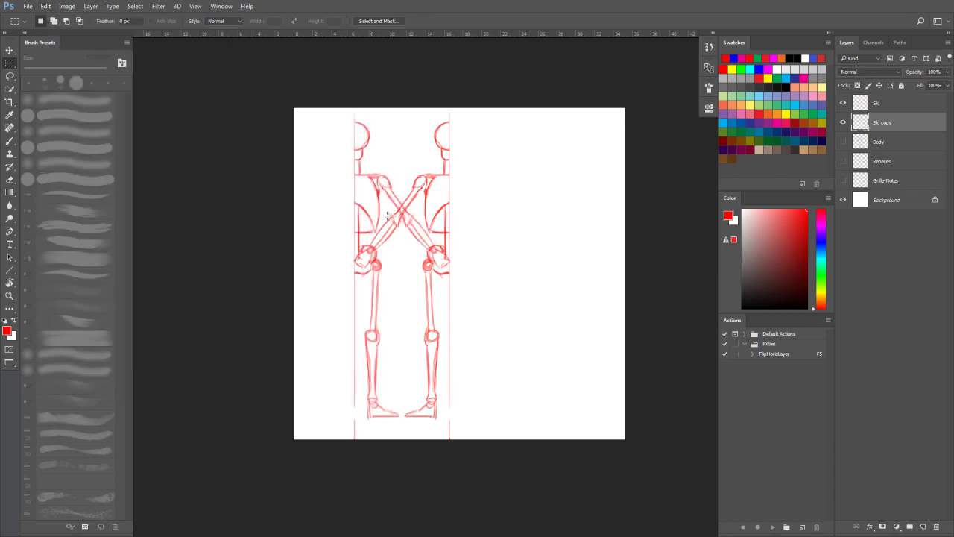
drag(376, 217, 463, 218)
key(Left)
key(Left)
key(Left)
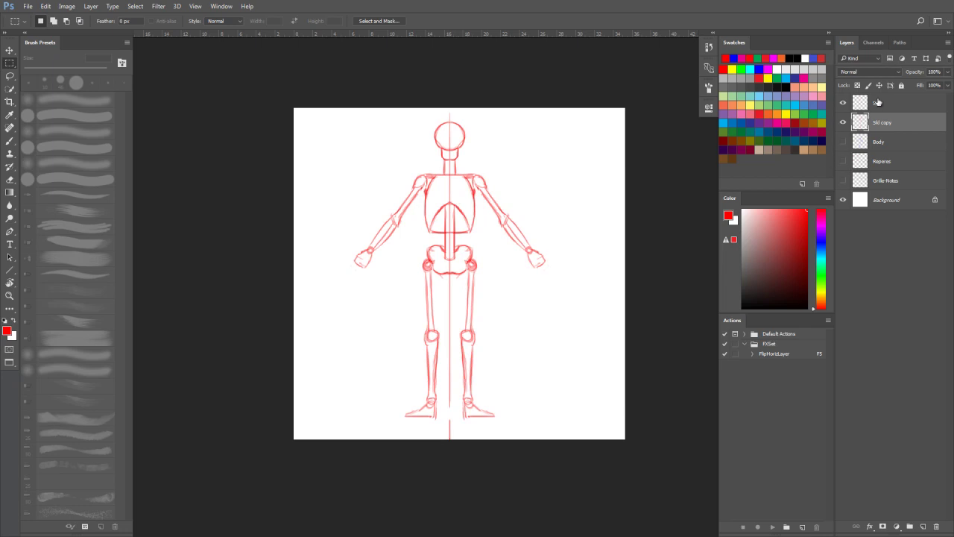
Step: Merge the Skl layer down into Skl copy and toggle the merged layer's visibility to check it
click(878, 106)
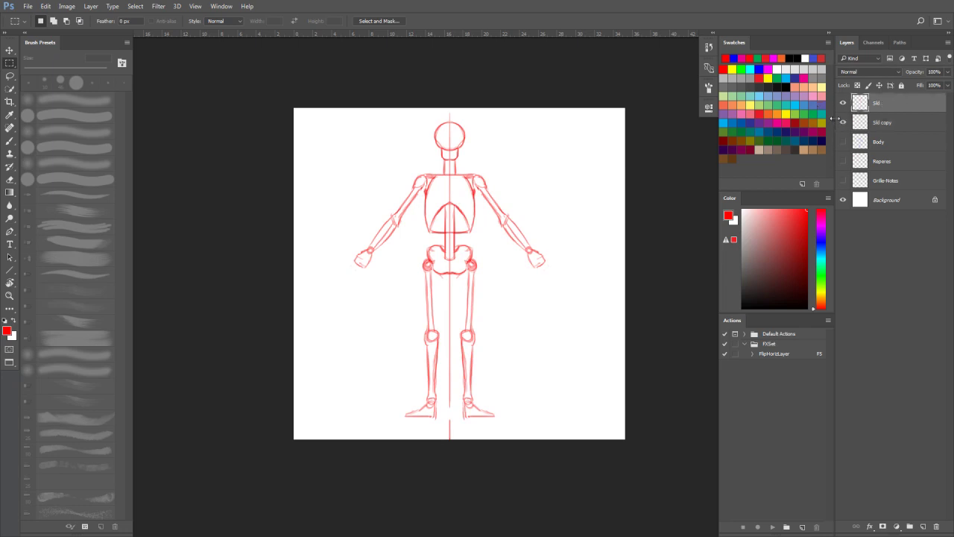
key(Delete)
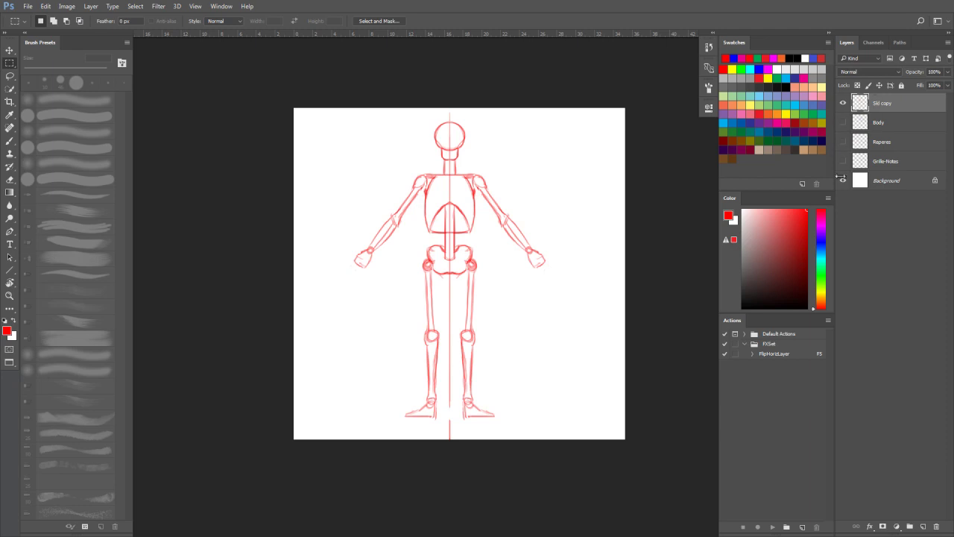
click(843, 103)
click(843, 103)
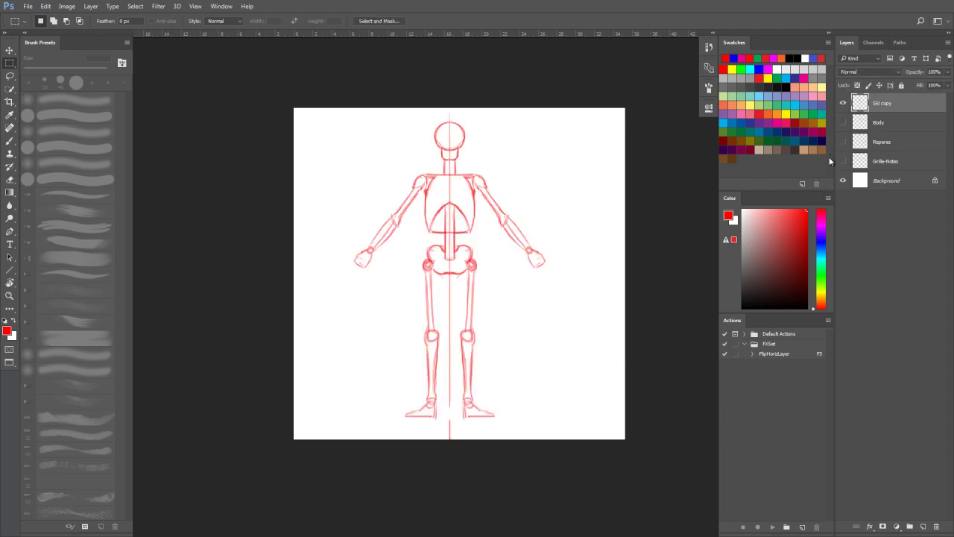
Step: Lock the transparent pixels of the Skl copy layer and fill the skeleton lines with black
click(858, 87)
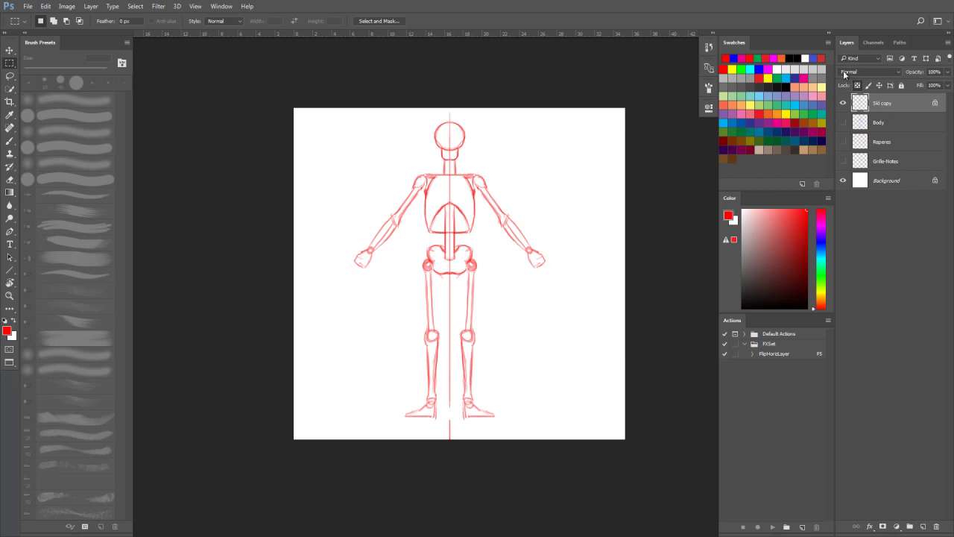
click(795, 58)
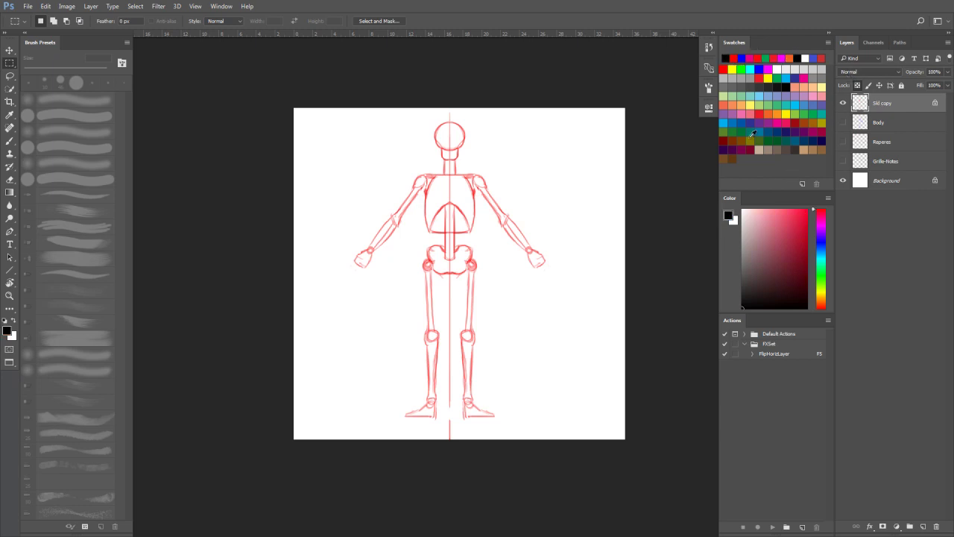
key(alt+BackSpace)
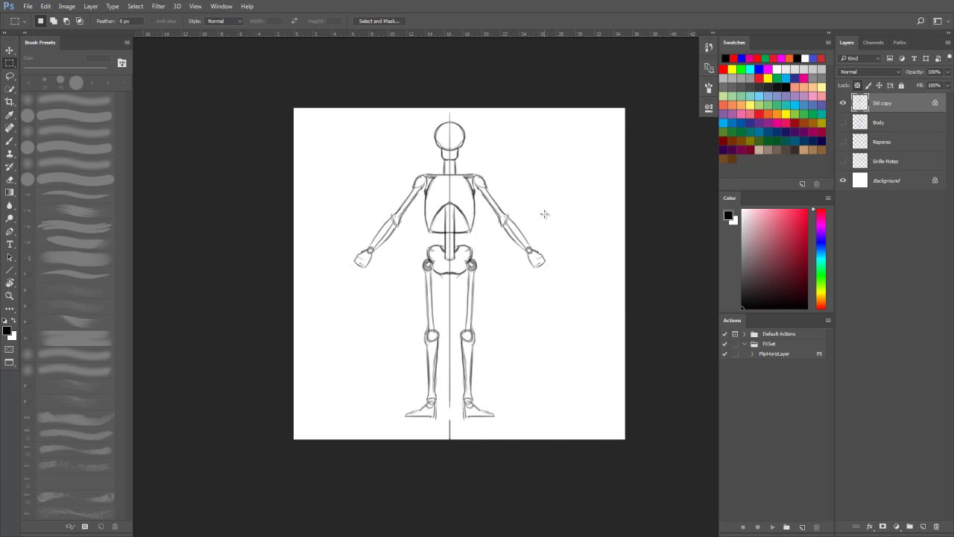
key(ctrl+t)
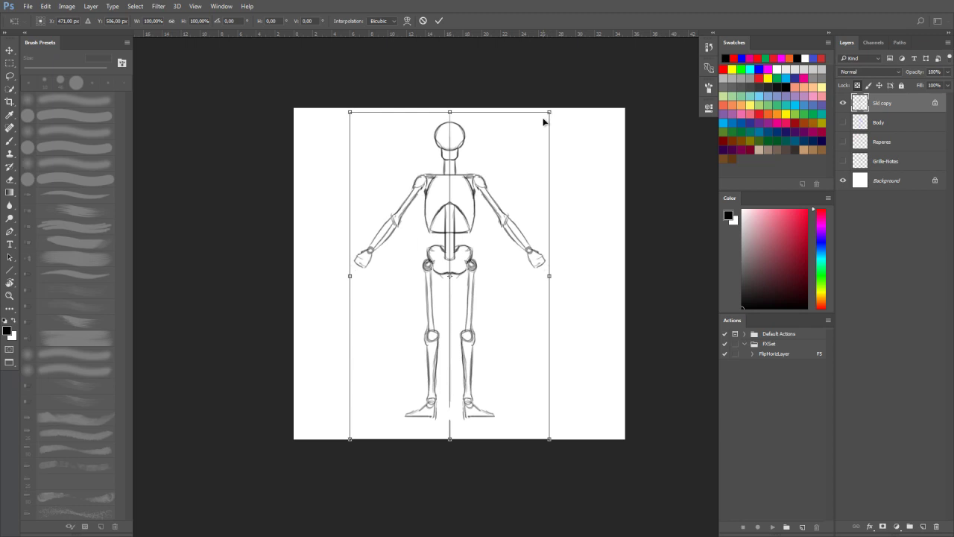
key(Return)
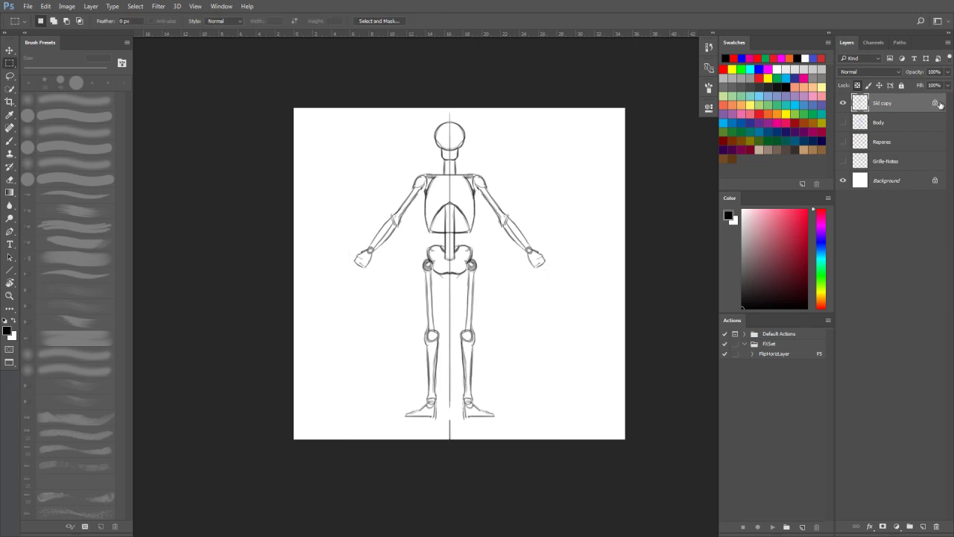
Step: Save the drawing as a new Photoshop file named SKL in the ART - Concept folder with Maximize Compatibility enabled
key(ctrl+shift+s)
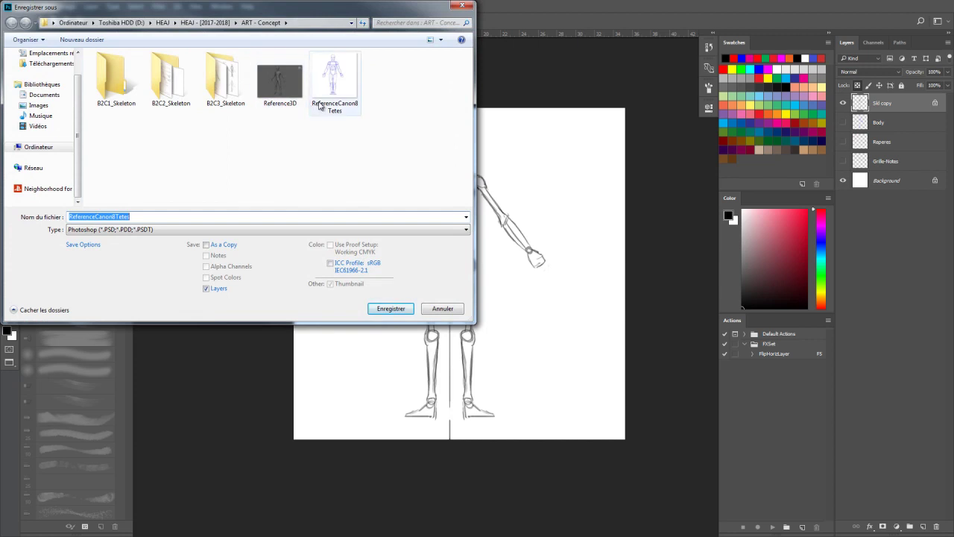
click(324, 107)
click(102, 216)
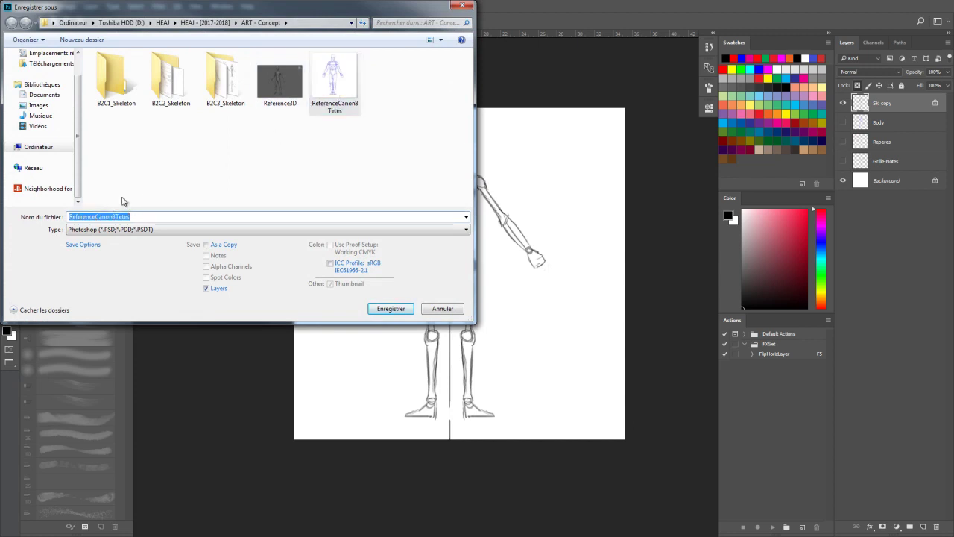
text(SKL)
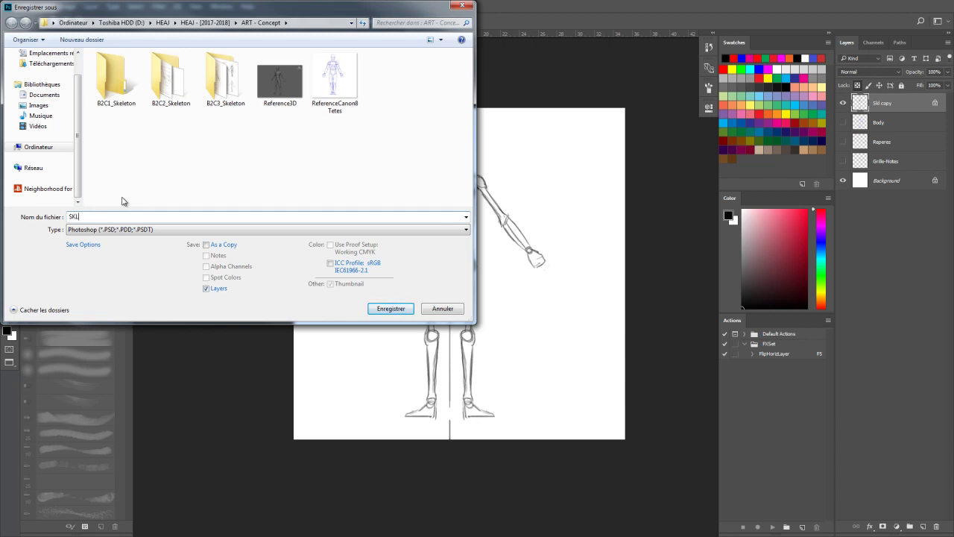
key(Return)
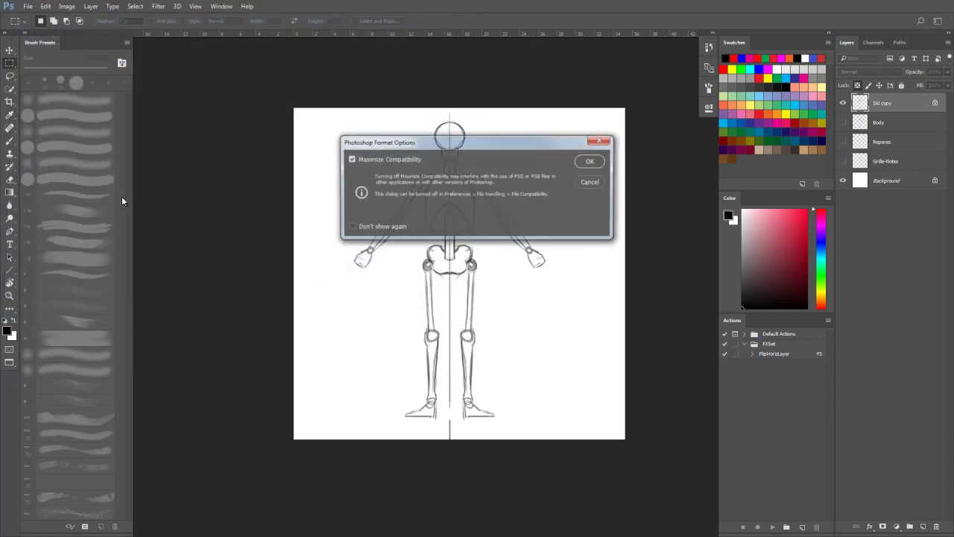
click(591, 161)
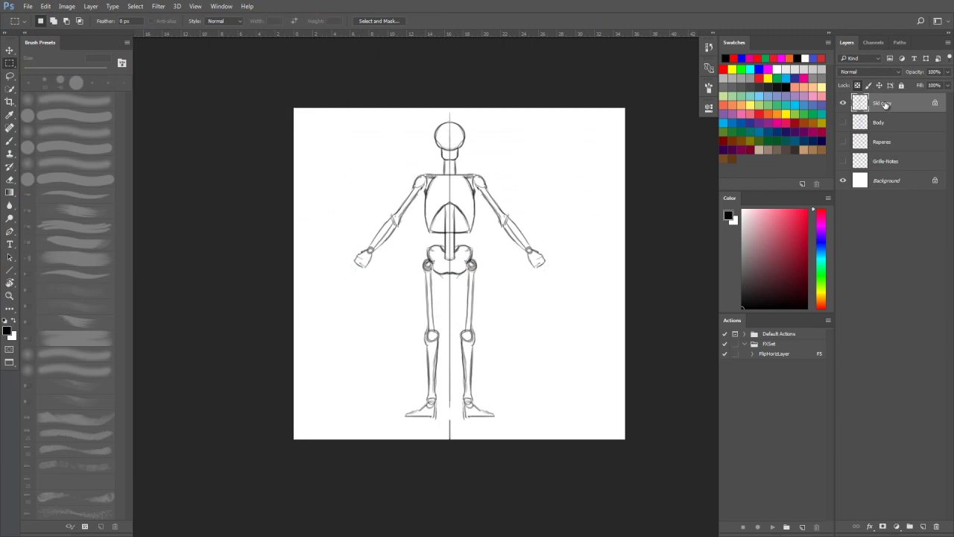
Step: Duplicate the black skeleton layer and keep Skl copy 2 hidden beneath Skl copy as a backup
key(ctrl+j)
click(843, 122)
click(884, 102)
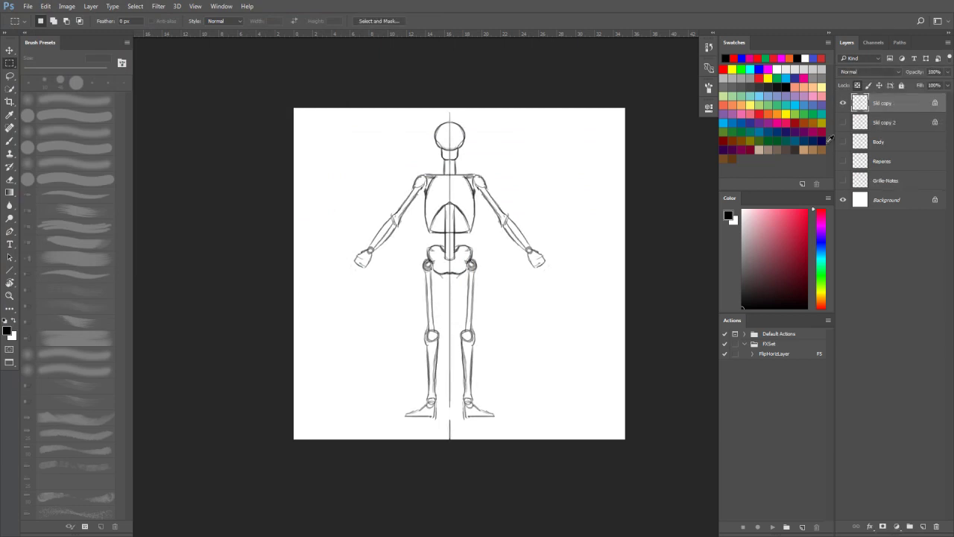
Step: Scale the Skl copy skeleton down and copy it twice to form a horizontal row of three across the upper canvas
key(ctrl+t)
mouse_move(550, 112)
mouse_down()
mouse_move(432, 193)
mouse_move(442, 187)
mouse_up()
key(Return)
key(m)
drag(391, 193, 557, 193)
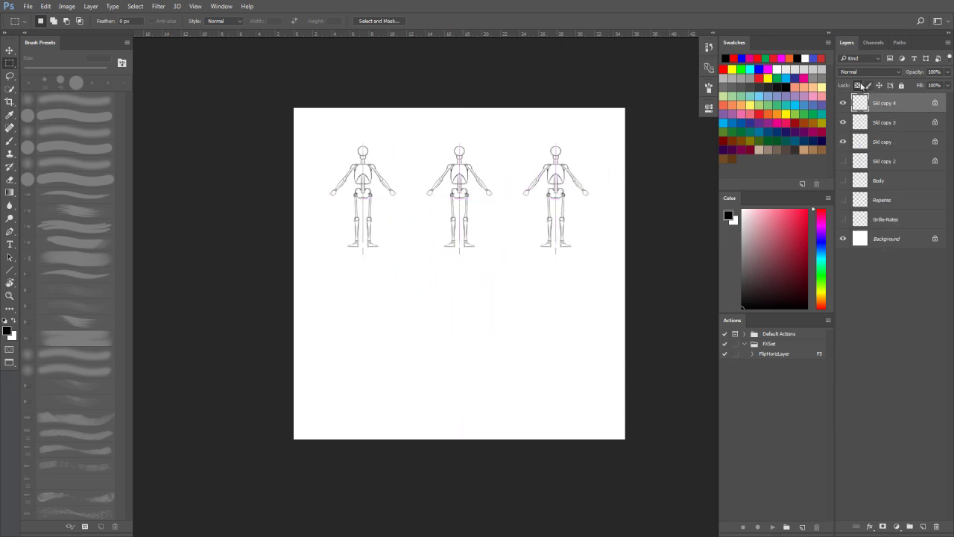
Step: Unlock the transparent pixels of the skeleton layers and duplicate the row of three skeletons below the first row
shift+click(911, 141)
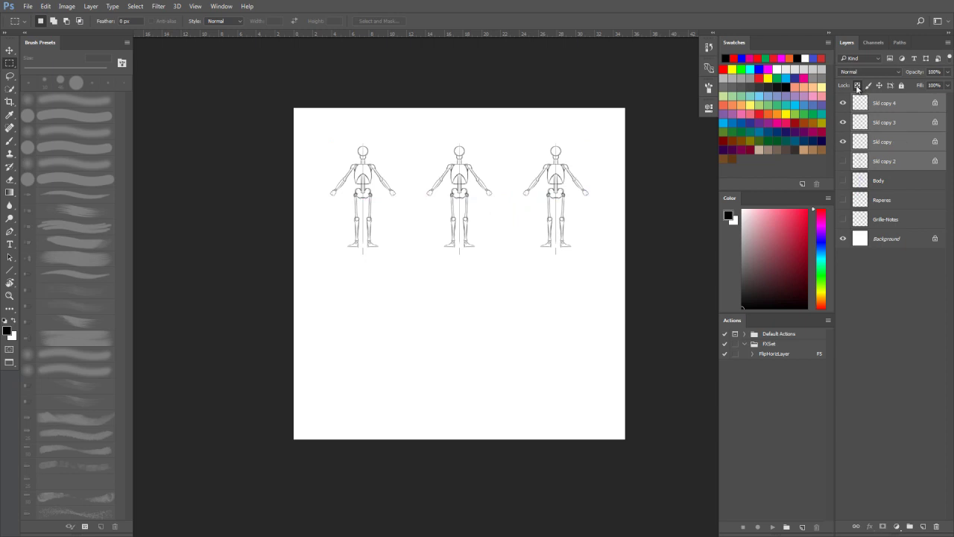
click(895, 143)
shift+click(893, 104)
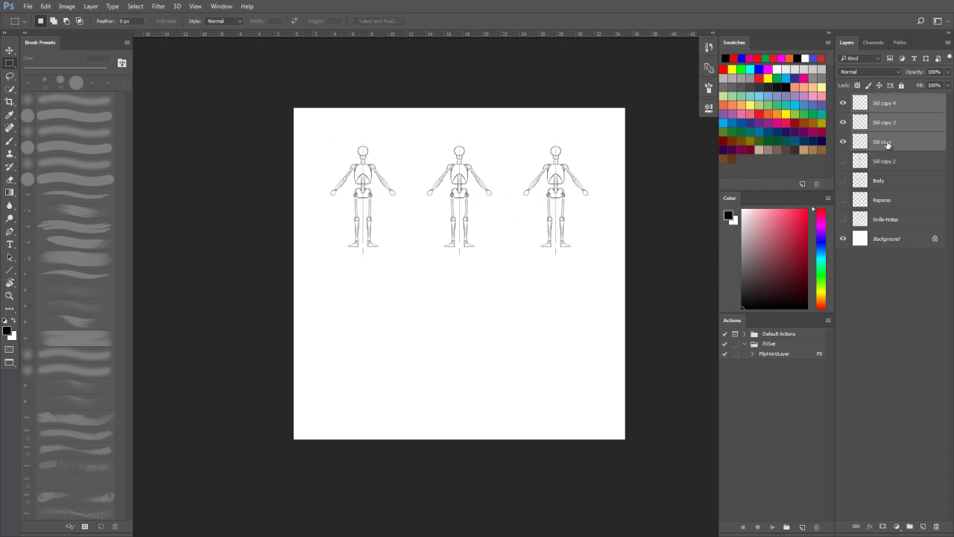
drag(556, 220, 561, 373)
Step: Merge all the visible small-skeleton layers into a single layer, leaving Skl copy 2 out
shift+click(893, 200)
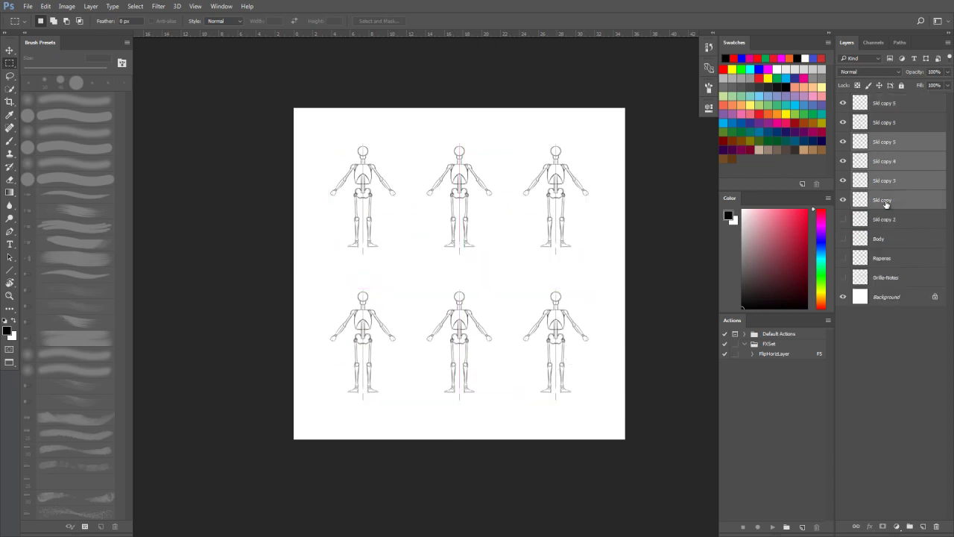
click(908, 107)
shift+click(900, 203)
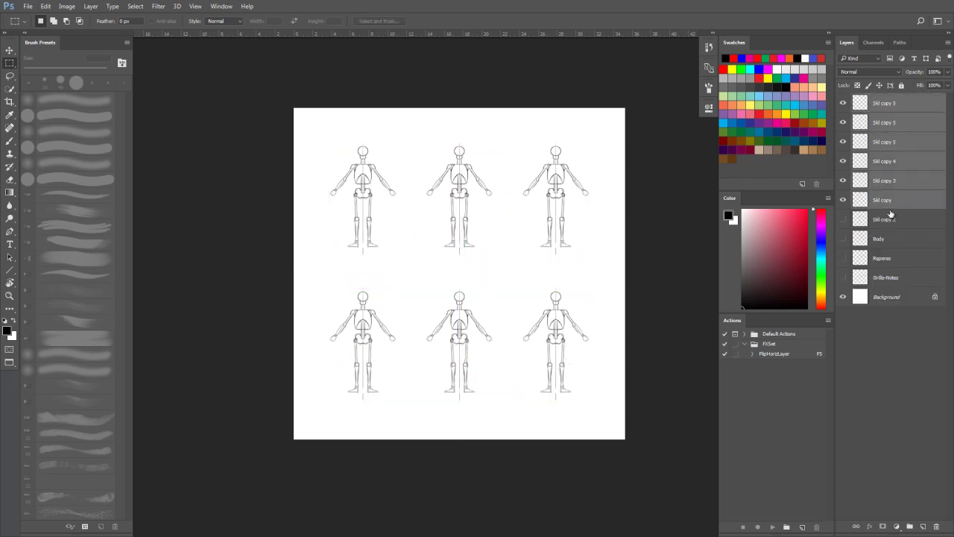
key(ctrl+e)
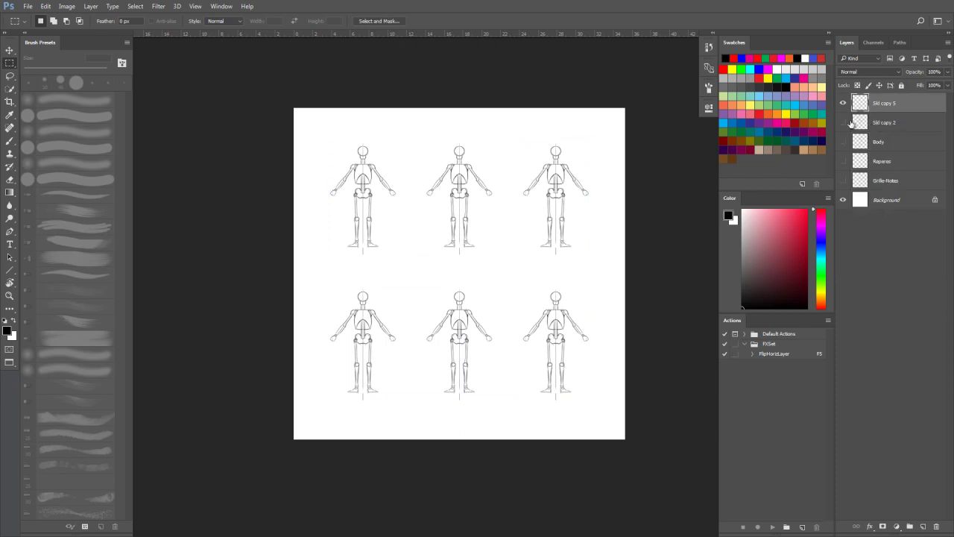
Step: Lower the merged skeleton layer's opacity to 78%
drag(375, 179, 383, 109)
key(ctrl+minus)
key(ctrl+minus)
key(ctrl+minus)
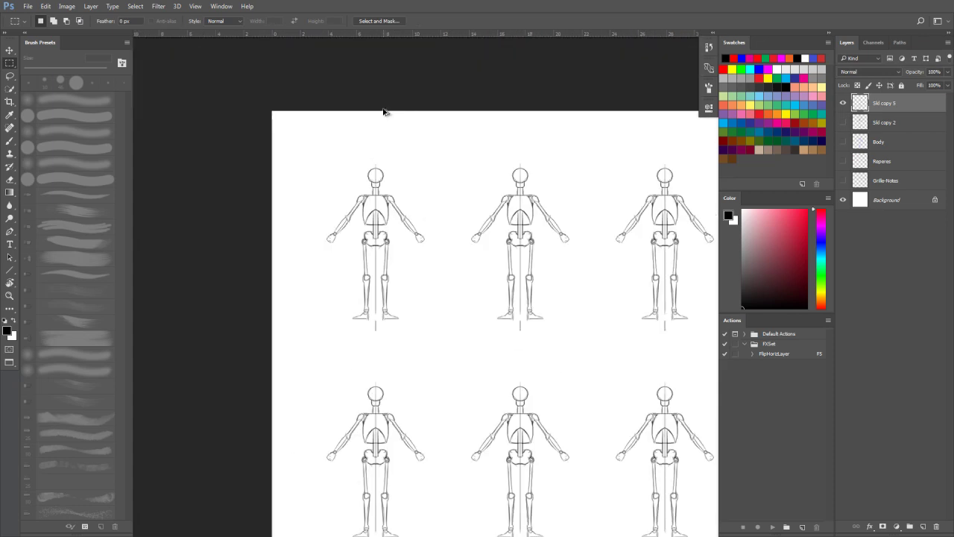
click(523, 233)
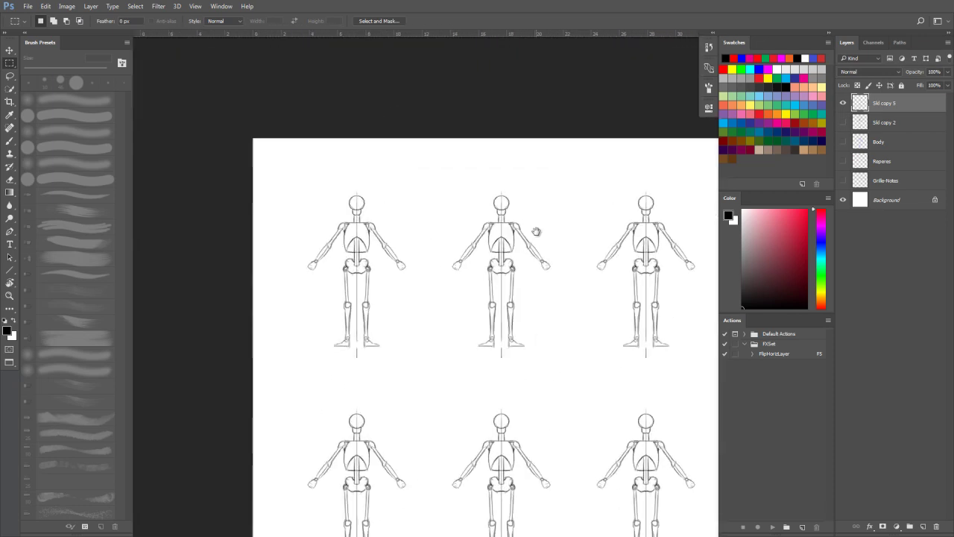
click(949, 73)
drag(946, 83, 936, 85)
drag(556, 215, 497, 147)
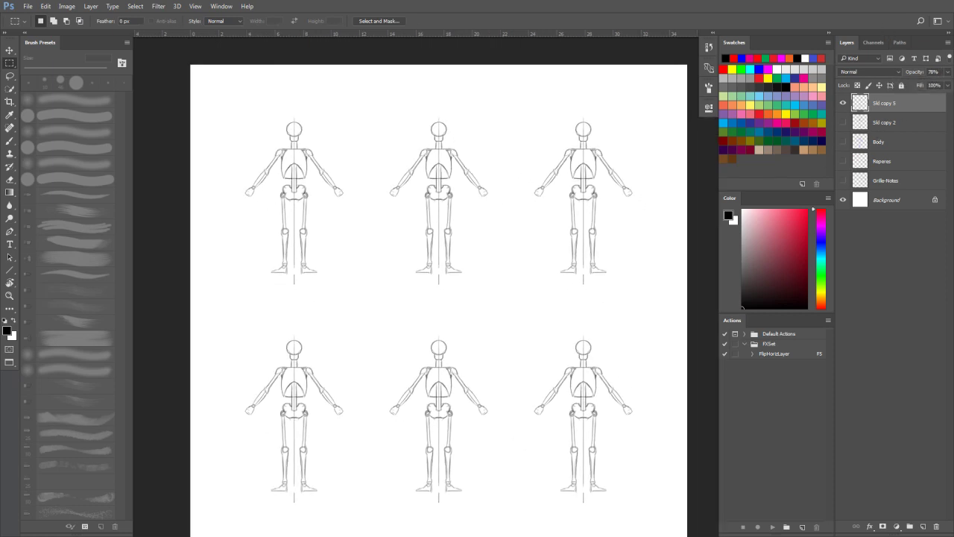
Step: Test the black brush with a scribble beside the first skeleton on the Skl copy 5 layer, and undo it
key(super)
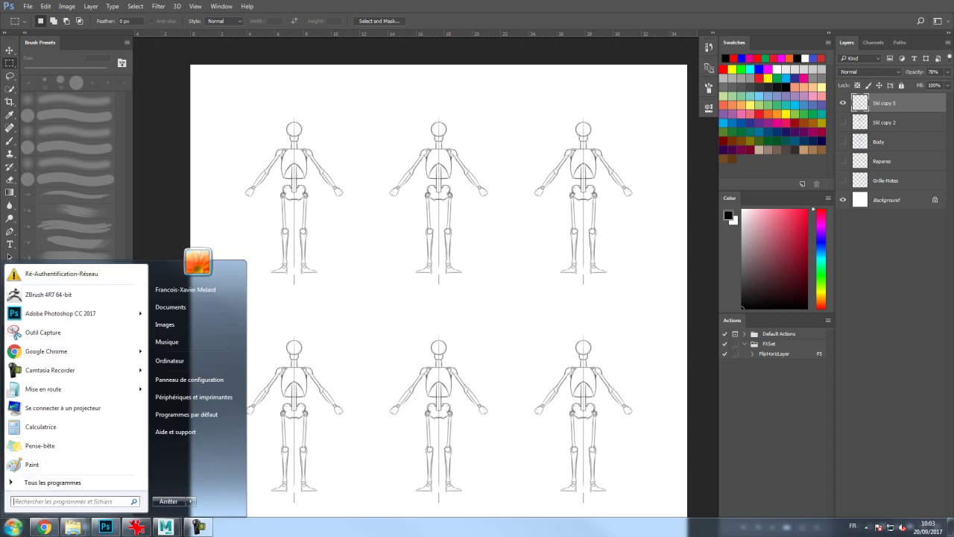
key(super)
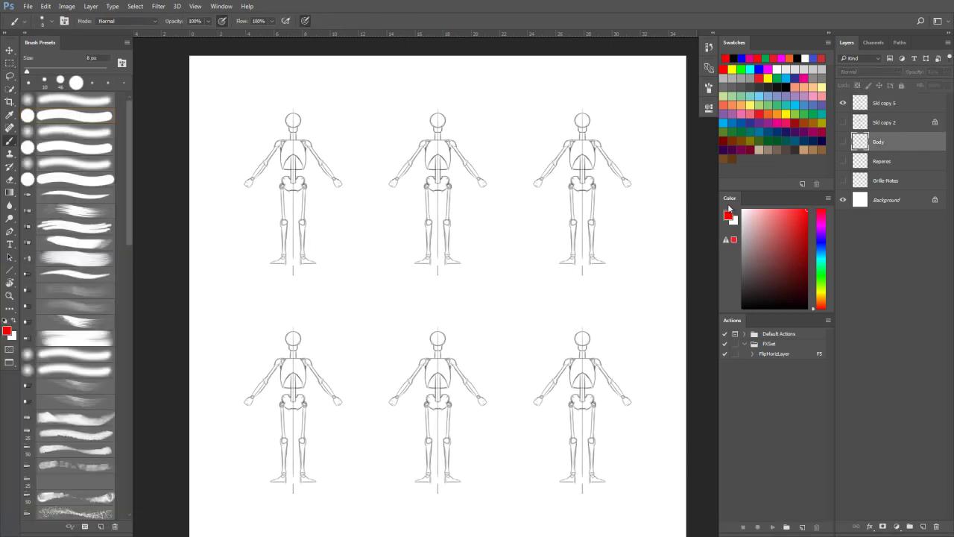
click(895, 105)
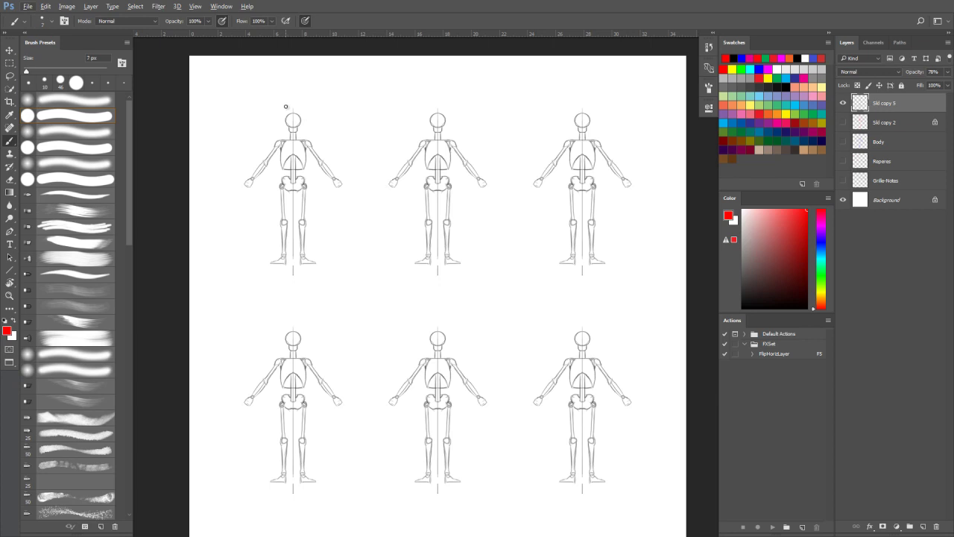
key(d)
key(alt+d)
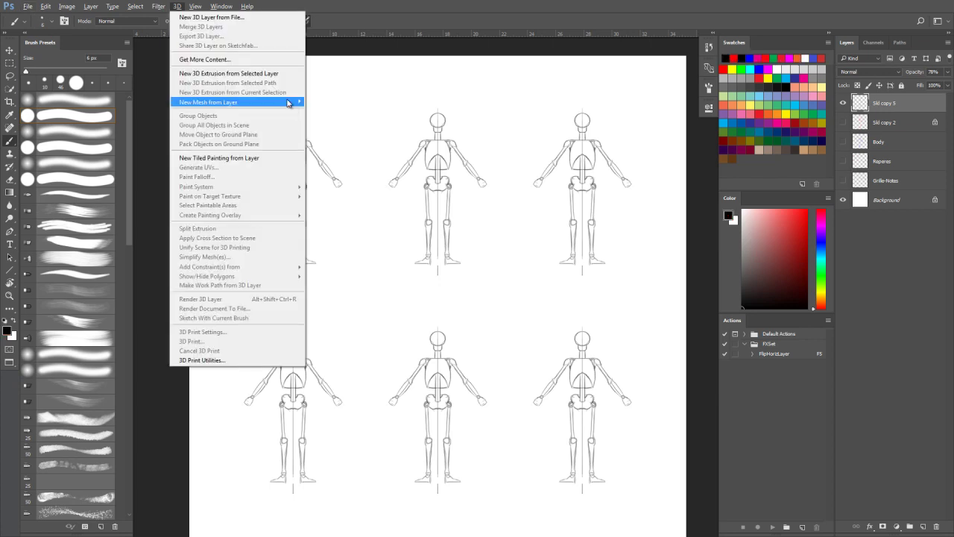
click(364, 22)
mouse_move(334, 104)
mouse_down()
mouse_move(362, 90)
mouse_move(352, 137)
mouse_up()
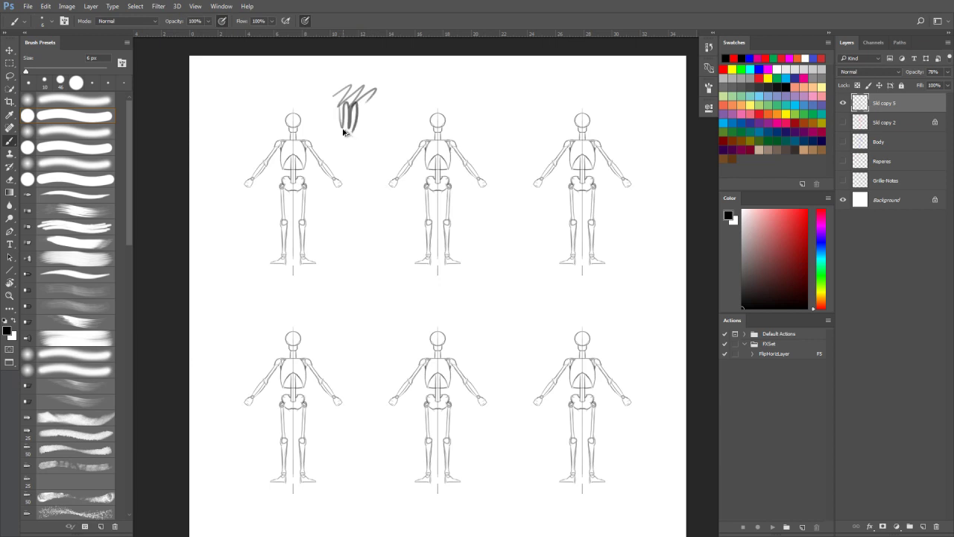
key(ctrl+z)
key(ctrl+z)
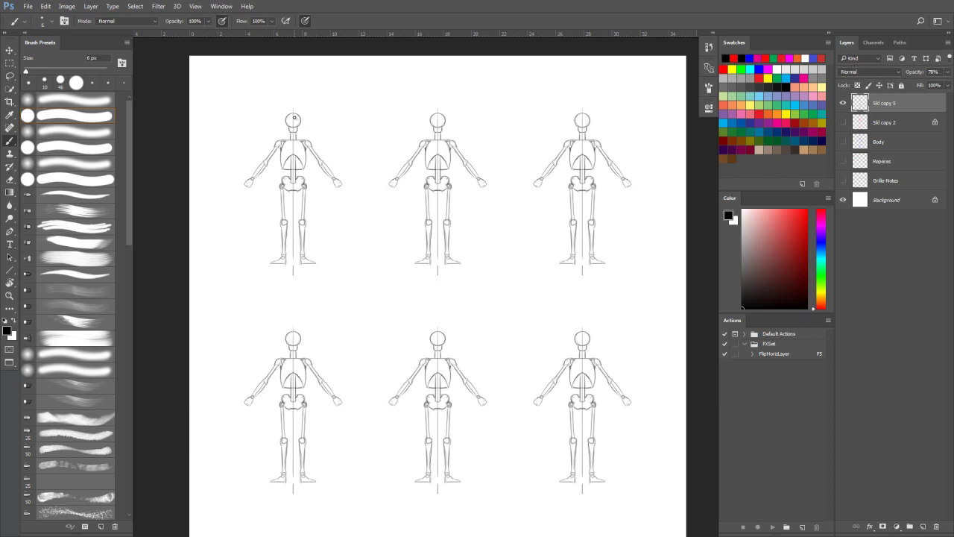
Step: Set the Skl copy 5 layer's opacity to 65% and add a Curves adjustment that strongly raises the Blue channel
drag(948, 75, 930, 88)
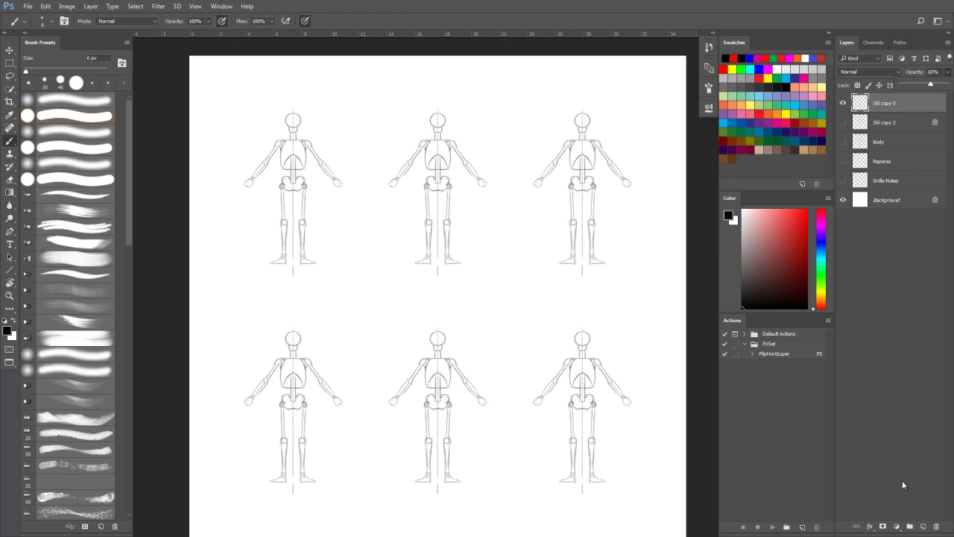
click(899, 528)
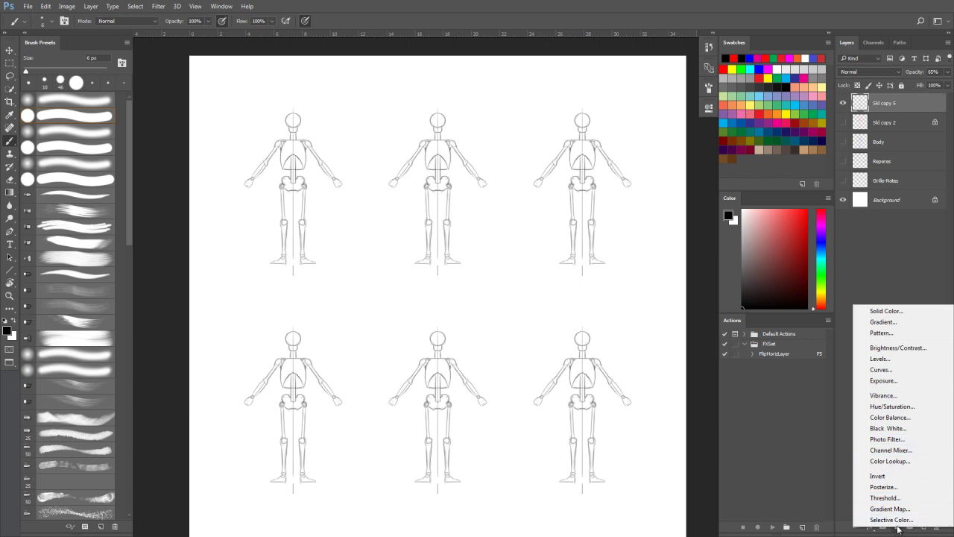
click(881, 370)
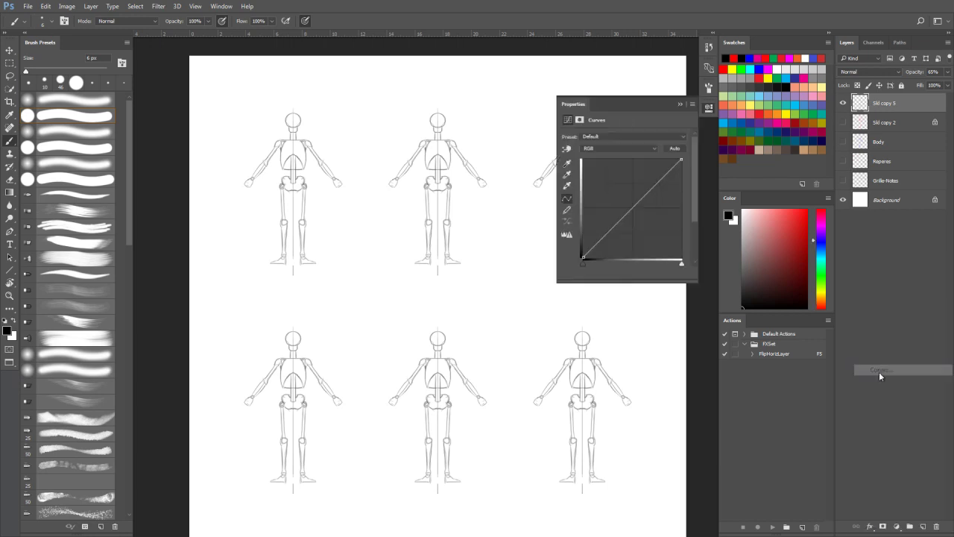
click(612, 148)
click(608, 178)
drag(628, 208, 603, 172)
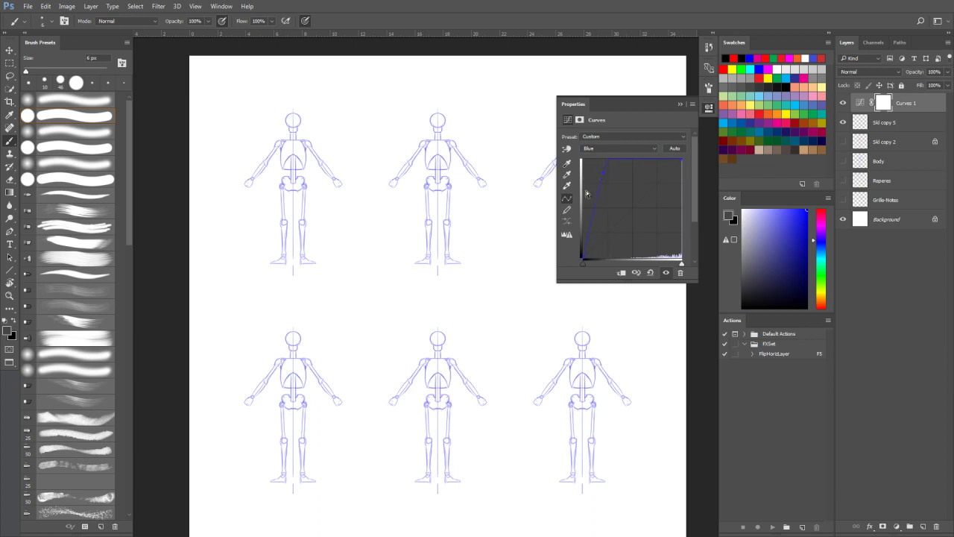
click(679, 106)
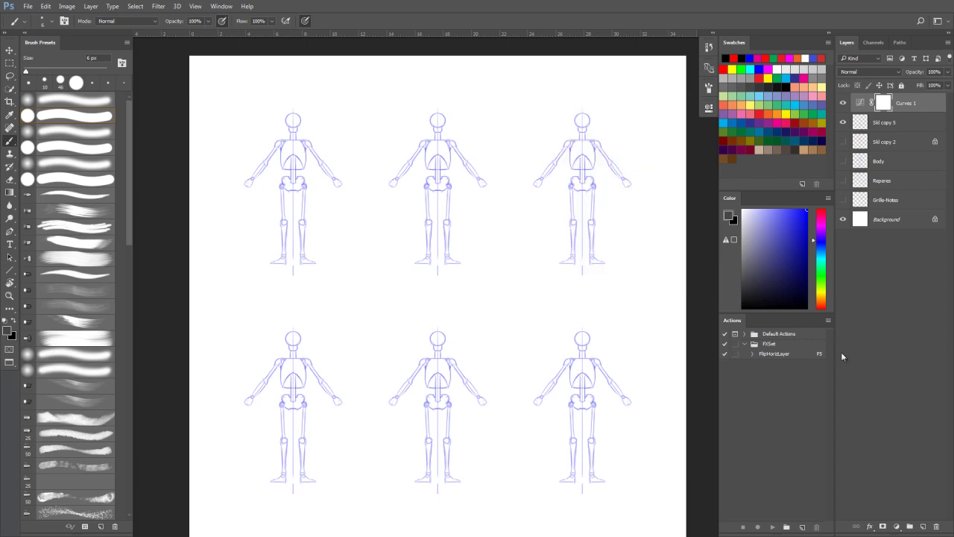
Step: Add a Hue/Saturation adjustment layer with Hue -26 and Saturation +47 to turn the skeleton lines light blue
click(897, 526)
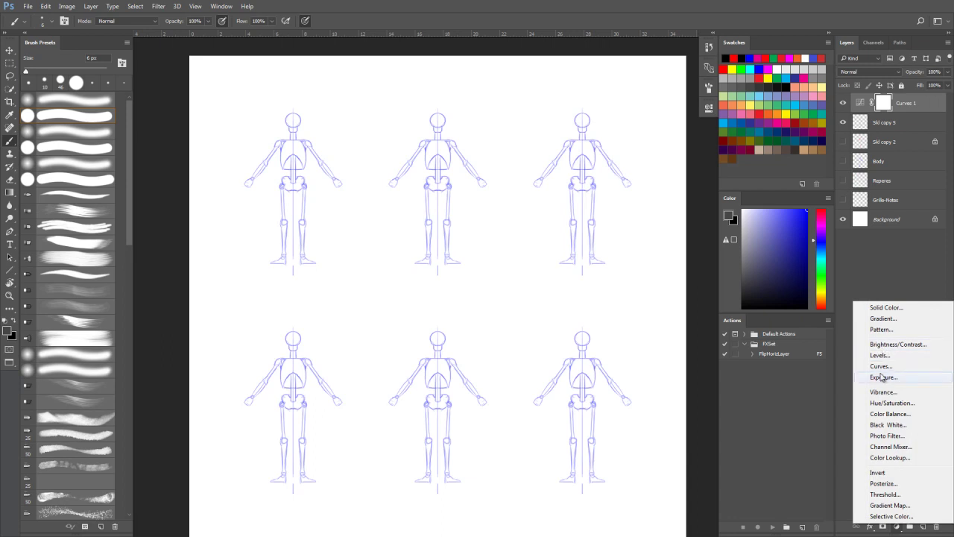
click(882, 403)
drag(624, 172, 652, 193)
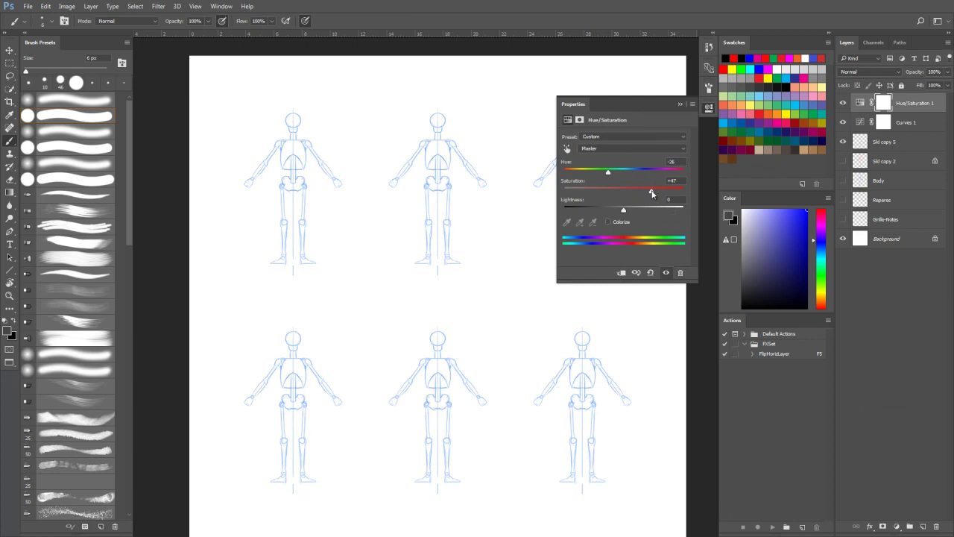
click(681, 104)
Step: Create a new layer above the Hue/Saturation adjustment and reset the drawing colours to black and white
drag(286, 165, 357, 215)
ctrl+click(337, 187)
mouse_move(353, 175)
mouse_down()
mouse_move(360, 231)
mouse_move(366, 162)
mouse_move(366, 179)
mouse_up()
ctrl+click(359, 231)
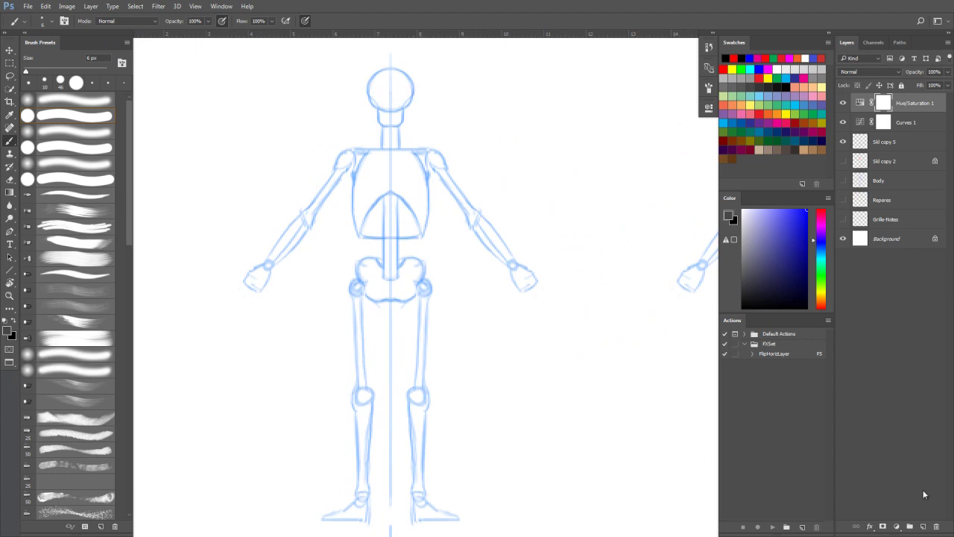
click(923, 526)
key(d)
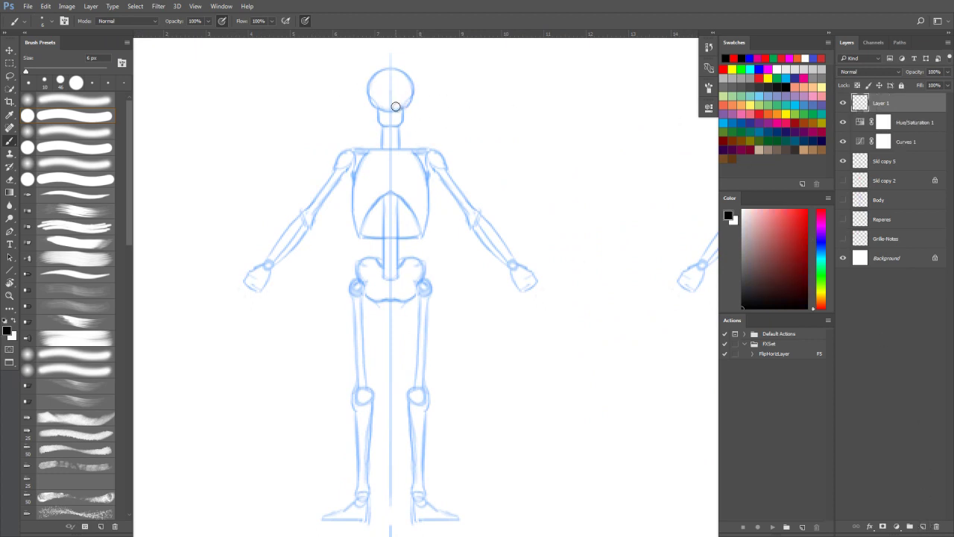
Step: Try brush strokes around the first skeleton's jaw, neck and shoulder on the new layer, and undo them
mouse_move(380, 111)
mouse_down()
mouse_move(429, 114)
mouse_move(420, 152)
mouse_move(457, 161)
mouse_move(521, 273)
mouse_move(539, 274)
mouse_move(516, 294)
mouse_move(455, 220)
mouse_move(445, 164)
mouse_up()
key(ctrl+alt+z)
key(ctrl+alt+z)
key(ctrl+alt+z)
Step: Sketch a tall, domed head shape in black over the first skeleton's head on Layer 1
key(ctrl+minus)
key(ctrl+minus)
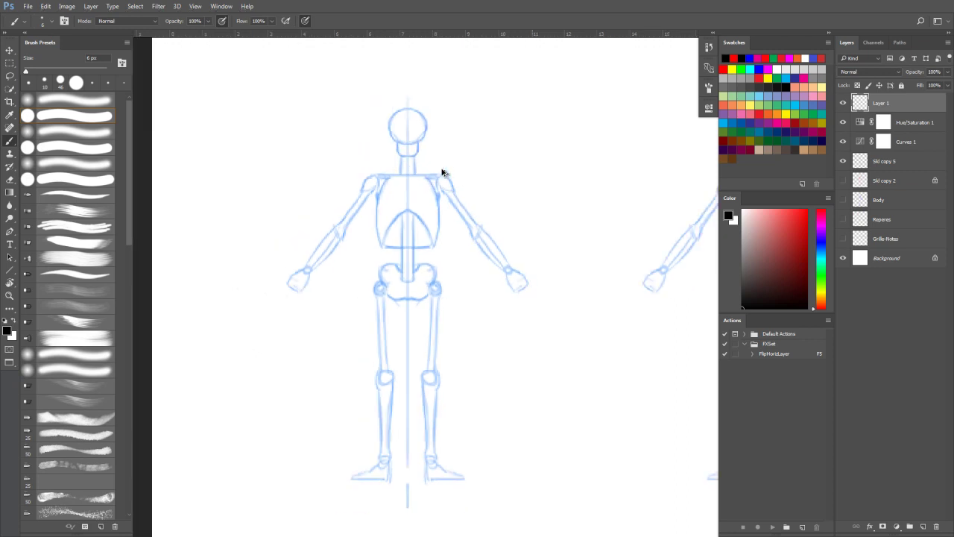
drag(378, 141, 294, 117)
scroll(331, 160, up, 3)
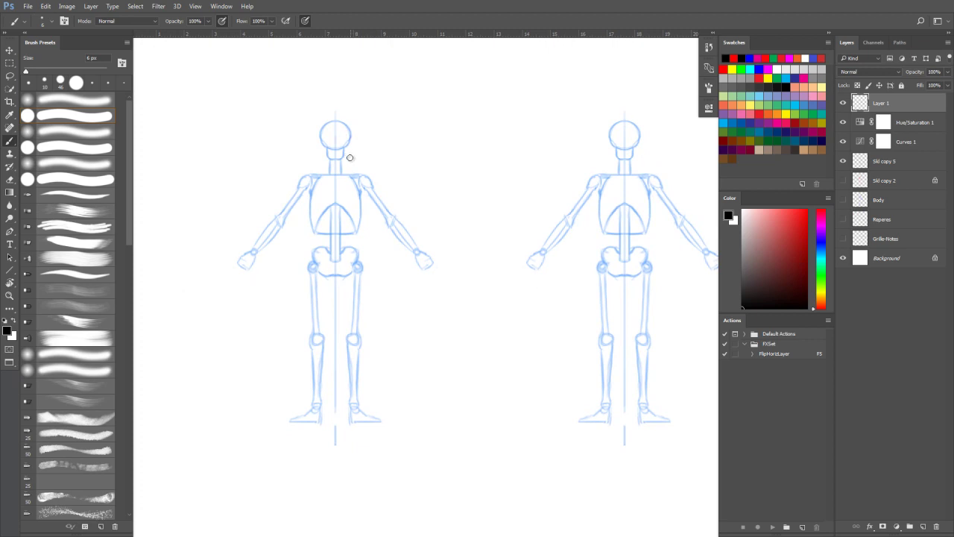
scroll(347, 160, down, 2)
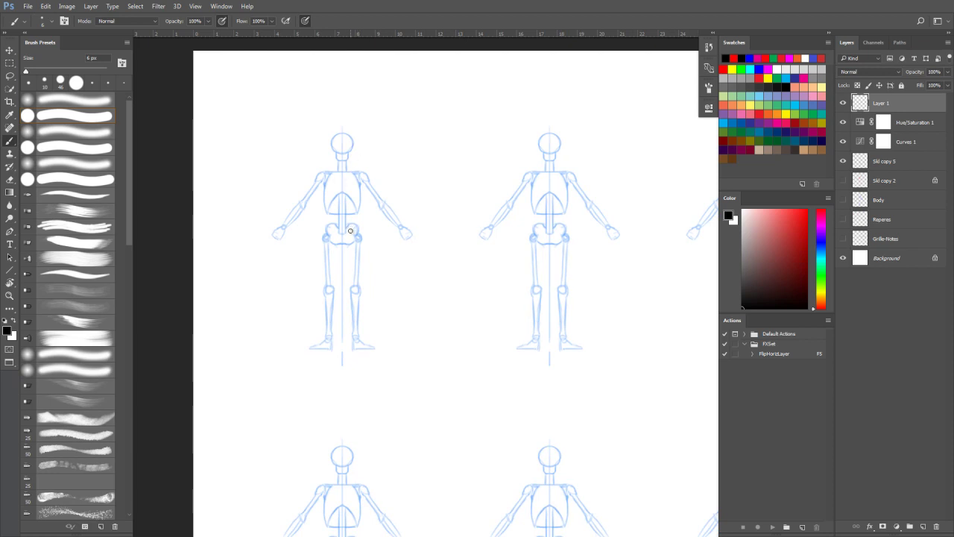
mouse_move(334, 147)
mouse_down()
mouse_move(356, 143)
mouse_move(333, 115)
mouse_move(356, 148)
mouse_up()
drag(346, 104, 354, 144)
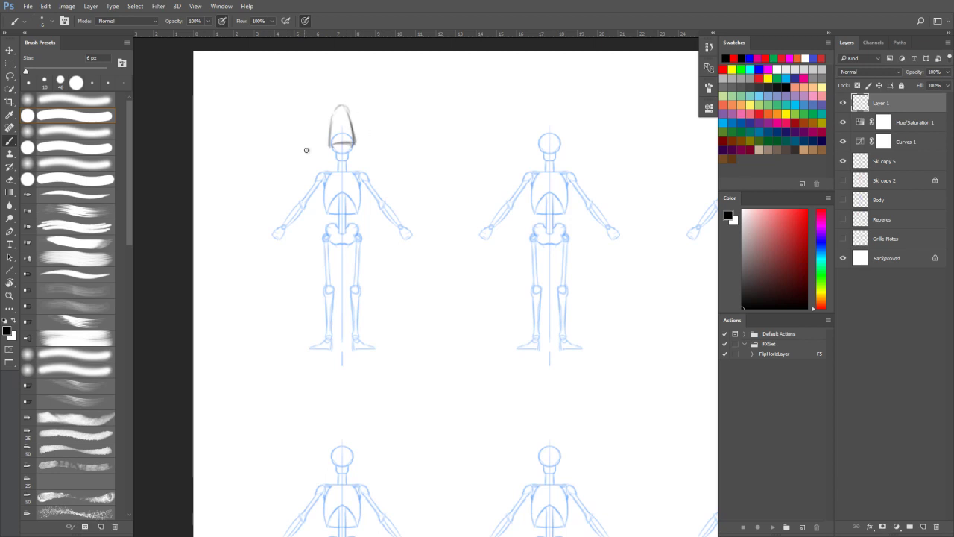
drag(332, 115, 334, 109)
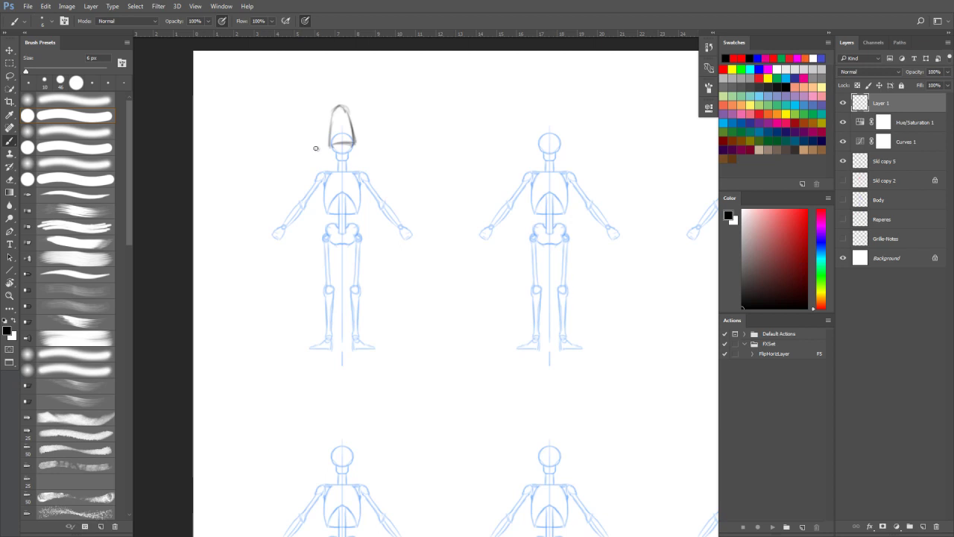
Step: Sketch a wide sombrero brim across the first skeleton's head, beneath the domed crown
drag(294, 149, 387, 141)
drag(294, 150, 394, 147)
drag(294, 143, 393, 138)
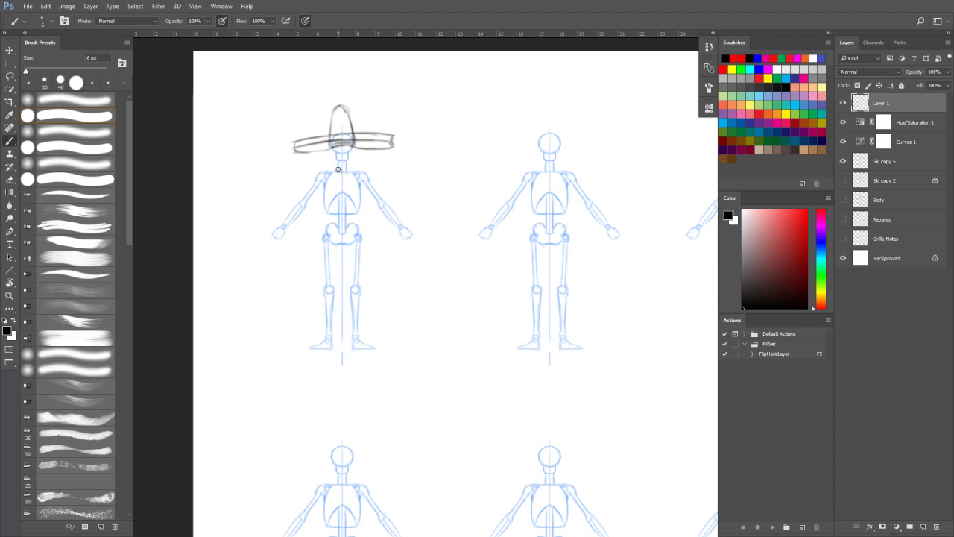
Step: Sketch a ragged poncho with flared shoulders, zigzag side trim and chest fold lines over the first skeleton's torso
mouse_move(335, 171)
mouse_down()
mouse_move(307, 168)
mouse_move(332, 228)
mouse_move(345, 215)
mouse_move(347, 224)
mouse_move(350, 214)
mouse_move(360, 218)
mouse_move(375, 180)
mouse_move(367, 199)
mouse_move(361, 172)
mouse_move(352, 170)
mouse_move(392, 164)
mouse_move(383, 166)
mouse_move(385, 181)
mouse_move(368, 172)
mouse_move(381, 167)
mouse_move(368, 193)
mouse_up()
key(e)
key(b)
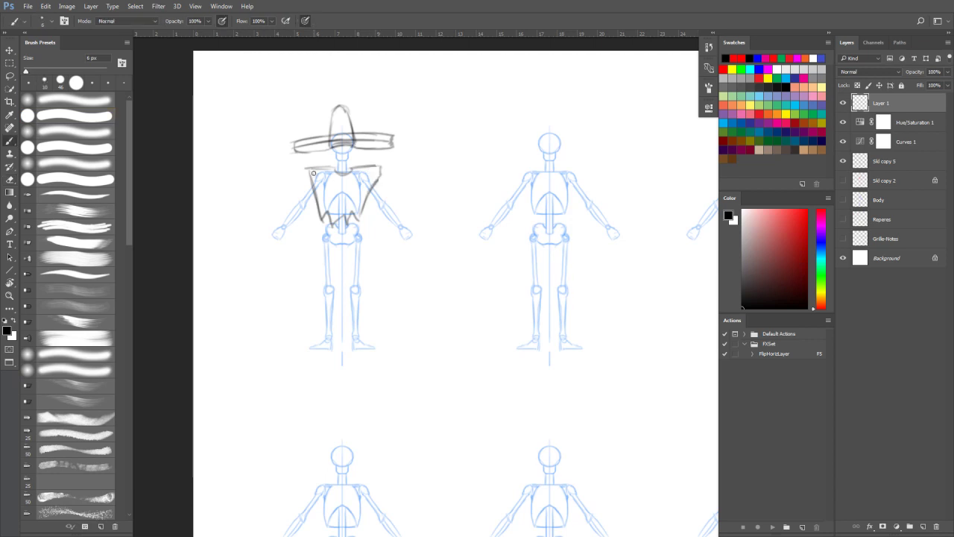
drag(312, 173, 317, 208)
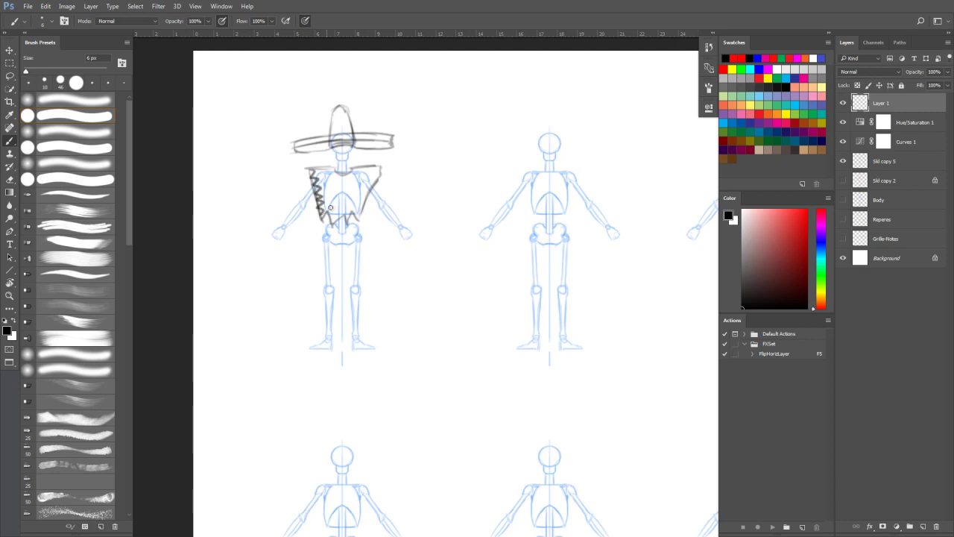
key(ctrl+z)
drag(317, 175, 319, 196)
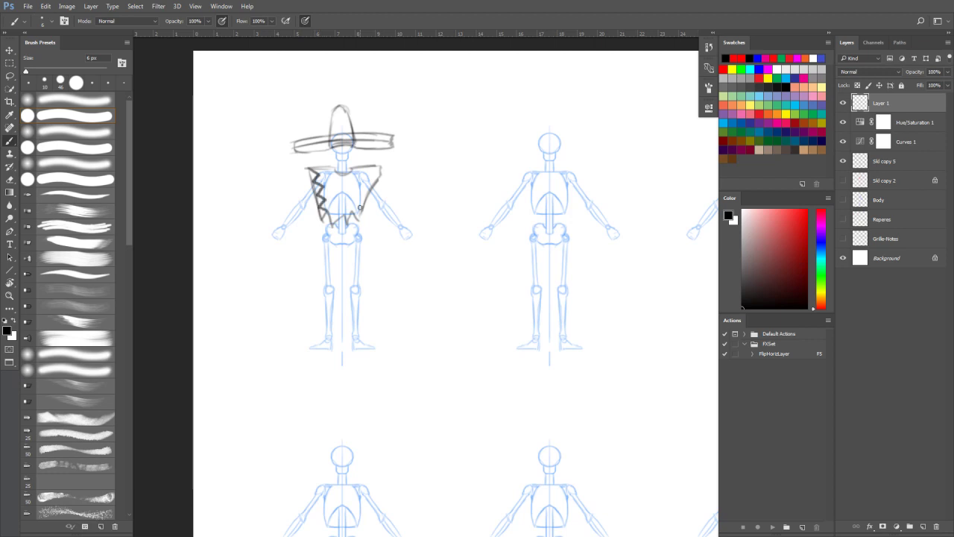
mouse_move(359, 217)
mouse_down()
mouse_move(366, 180)
mouse_move(378, 176)
mouse_up()
drag(331, 216, 345, 217)
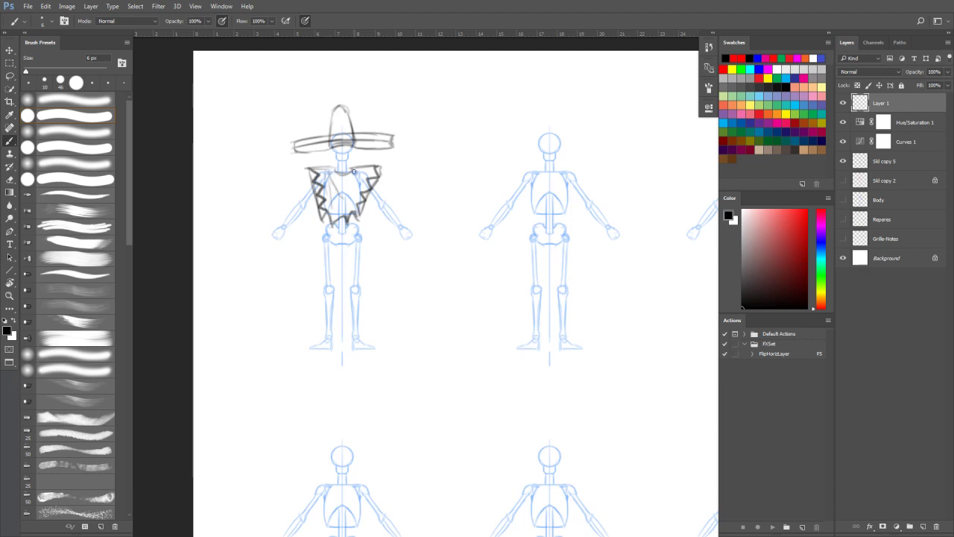
drag(355, 176, 346, 201)
Step: Sketch a slanted cartridge belt on the first skeleton's hips and torn knee-length trousers below it
mouse_move(324, 232)
mouse_down()
mouse_move(352, 229)
mouse_move(318, 234)
mouse_move(319, 243)
mouse_move(352, 241)
mouse_move(321, 241)
mouse_move(371, 233)
mouse_move(332, 243)
mouse_move(326, 235)
mouse_move(334, 245)
mouse_move(341, 233)
mouse_move(345, 245)
mouse_move(348, 231)
mouse_move(352, 242)
mouse_move(310, 274)
mouse_up()
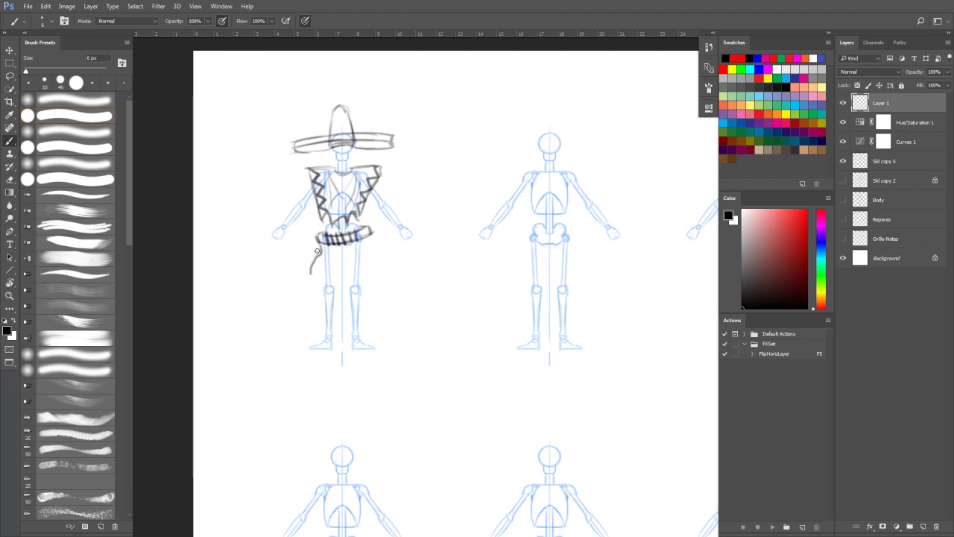
key(ctrl+z)
mouse_move(319, 245)
mouse_down()
mouse_move(322, 277)
mouse_move(339, 280)
mouse_move(330, 243)
mouse_move(348, 255)
mouse_move(360, 241)
mouse_move(362, 279)
mouse_up()
drag(372, 237, 362, 281)
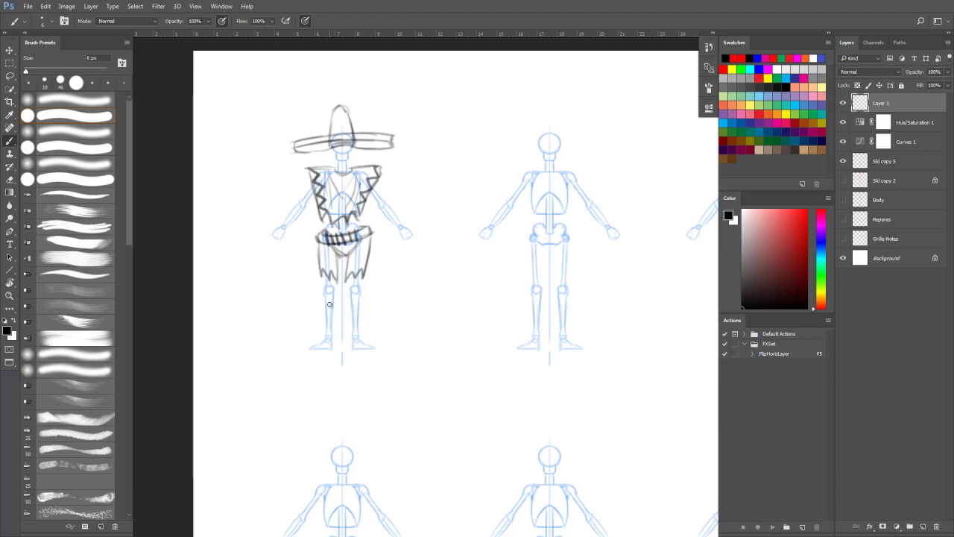
Step: Trace the first skeleton's lower legs and feet, adding a wide boot cuff on one shin only
mouse_move(322, 301)
mouse_down()
mouse_move(335, 319)
mouse_move(324, 322)
mouse_move(340, 302)
mouse_move(340, 321)
mouse_move(323, 324)
mouse_move(321, 343)
mouse_move(308, 348)
mouse_move(331, 345)
mouse_move(334, 324)
mouse_move(330, 349)
mouse_up()
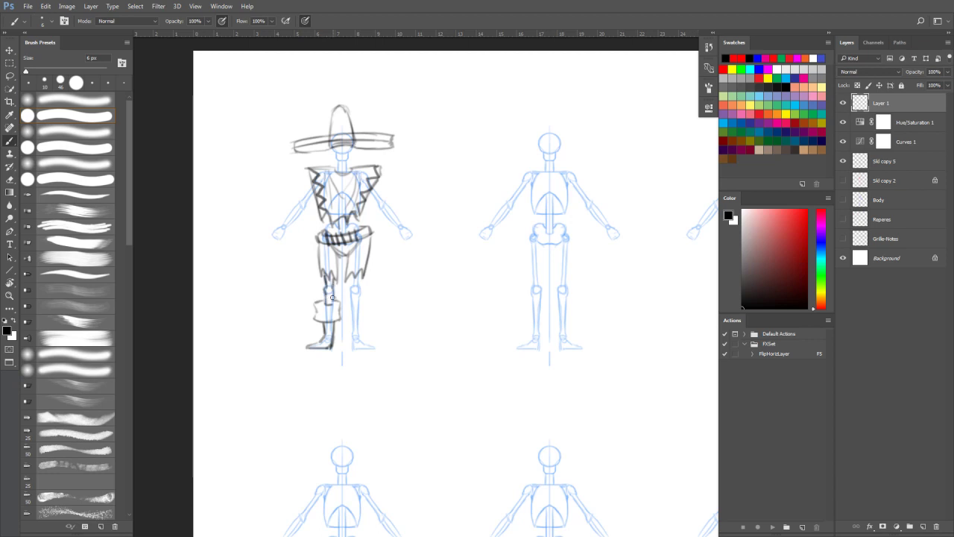
drag(354, 287, 352, 347)
mouse_move(358, 285)
mouse_down()
mouse_move(355, 348)
mouse_move(374, 349)
mouse_up()
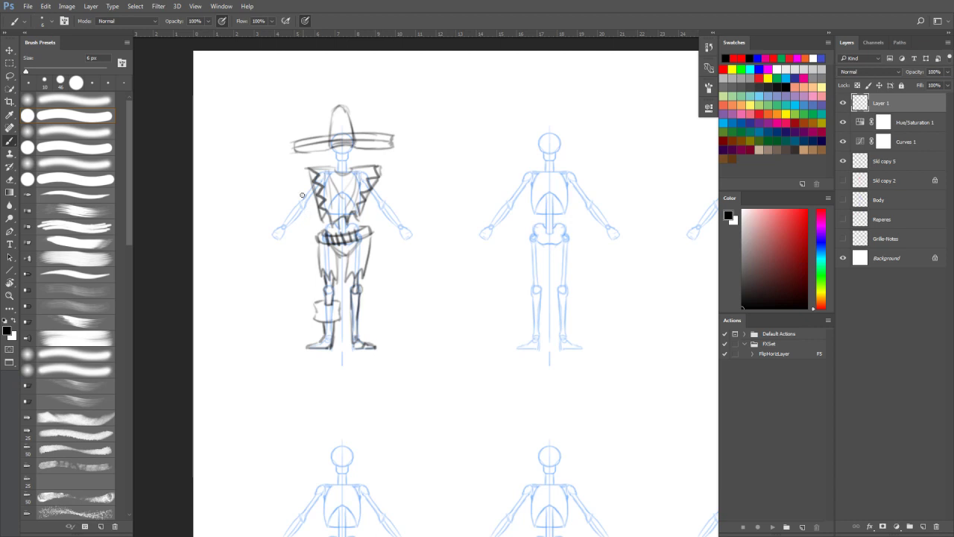
Step: Trace the bones of the first skeleton's arm and add a cigar with curling smoke at its mouth
drag(313, 186, 288, 228)
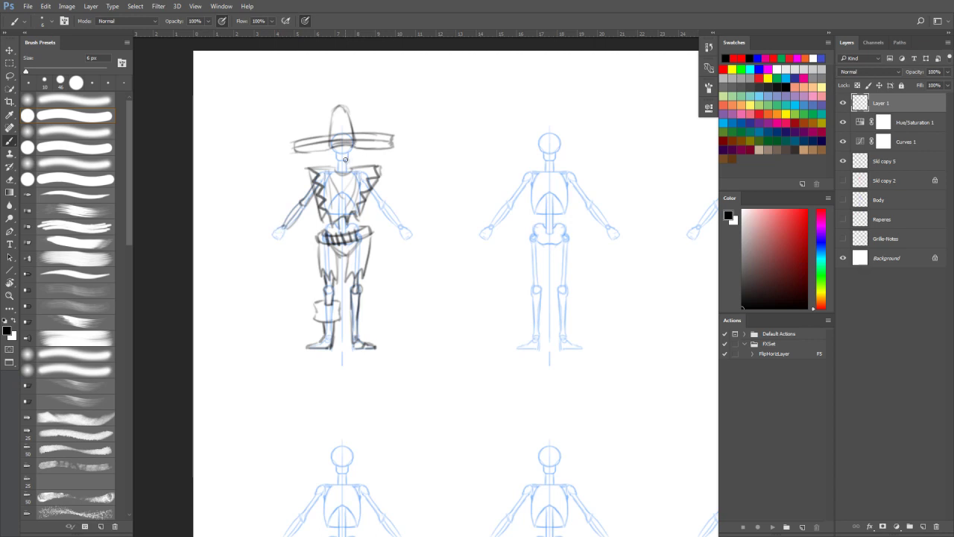
drag(346, 155, 358, 156)
mouse_move(361, 153)
mouse_down()
mouse_move(356, 161)
mouse_move(370, 143)
mouse_move(378, 76)
mouse_move(358, 158)
mouse_up()
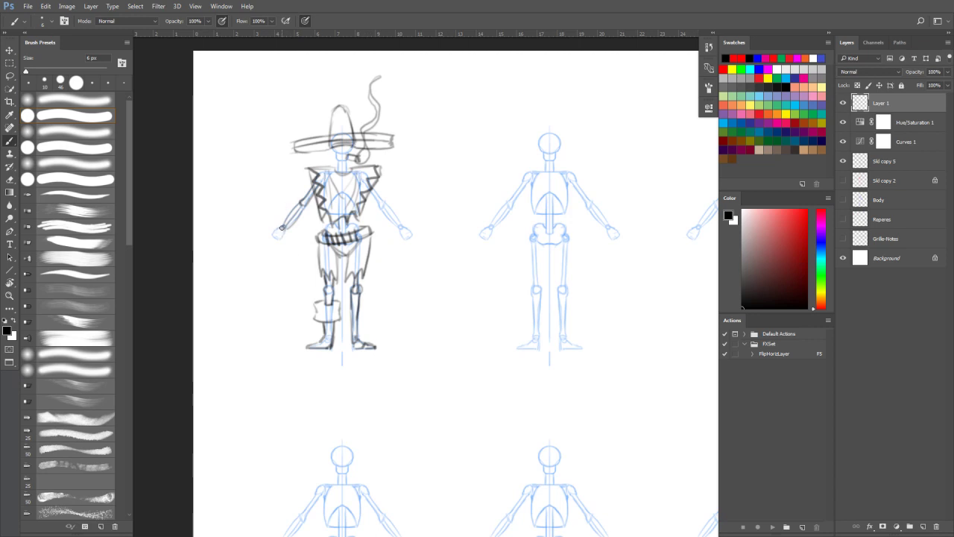
Step: Draw a lit dynamite stick in the first skeleton's hand, then trace the other arm and hand and the face details
mouse_move(282, 226)
mouse_down()
mouse_move(284, 243)
mouse_move(267, 223)
mouse_move(296, 250)
mouse_move(290, 267)
mouse_up()
mouse_move(368, 188)
mouse_down()
mouse_move(396, 231)
mouse_move(387, 206)
mouse_move(406, 253)
mouse_up()
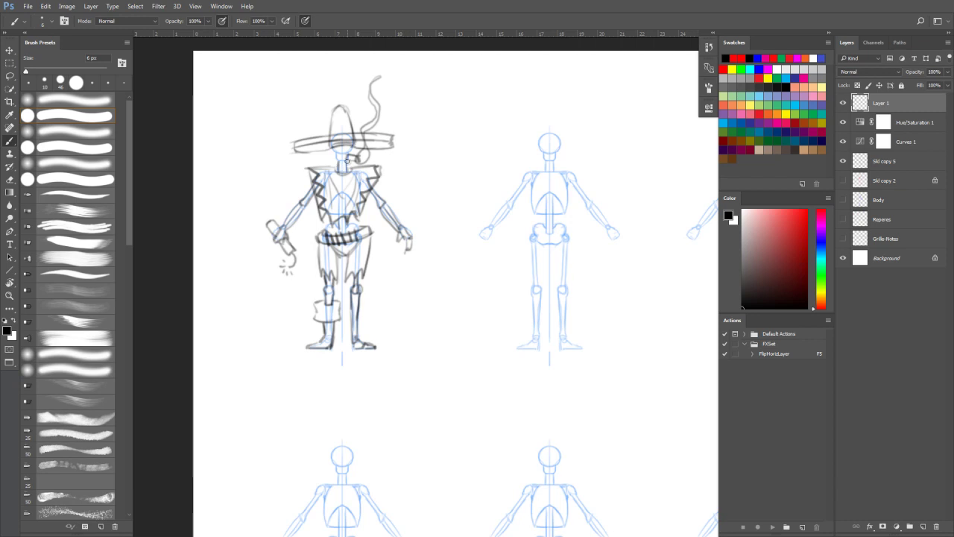
drag(334, 152, 350, 160)
Step: Toggle the visibility of the Skl copy 5 layer repeatedly to compare the cowboy sketch with and without its guide
click(844, 161)
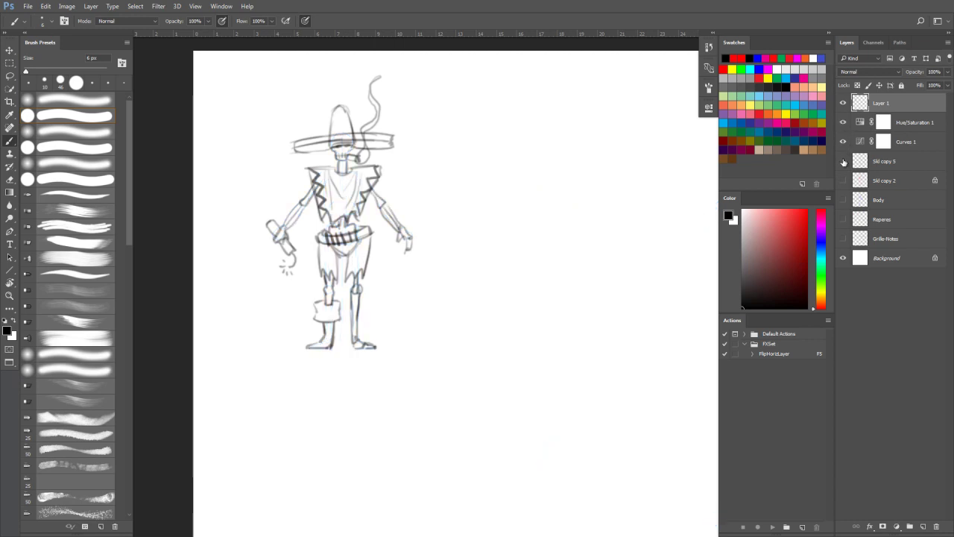
click(843, 161)
click(843, 161)
click(844, 161)
click(843, 161)
click(843, 161)
click(843, 161)
click(843, 161)
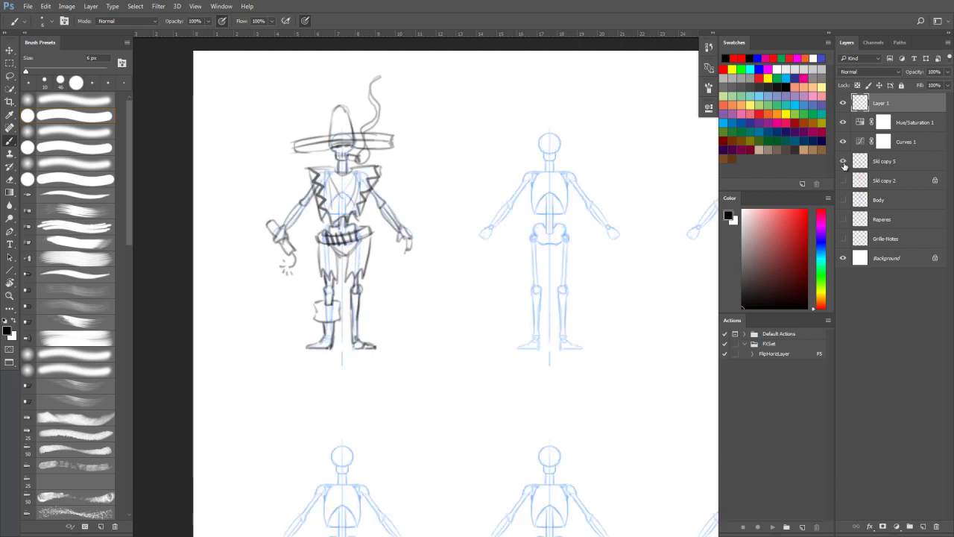
key(super)
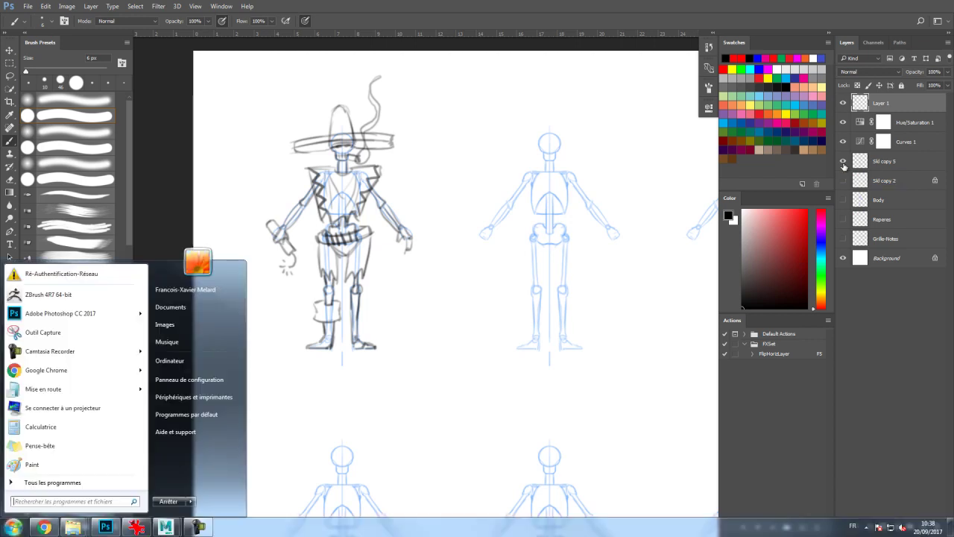
key(super)
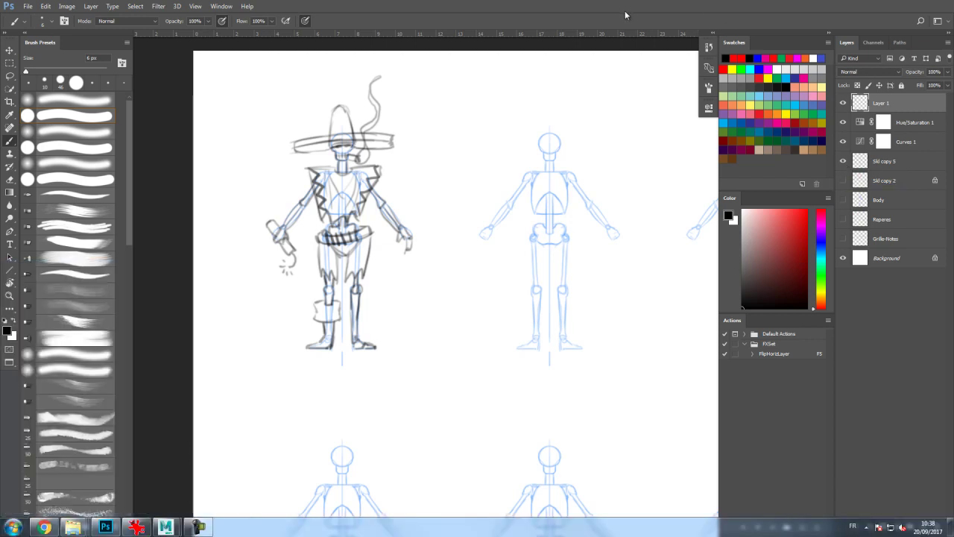
Step: Sketch a brimmed helmet on the second skeleton's head with a tilted box shape above it, erasing and redrawing stray lines
drag(559, 130, 454, 128)
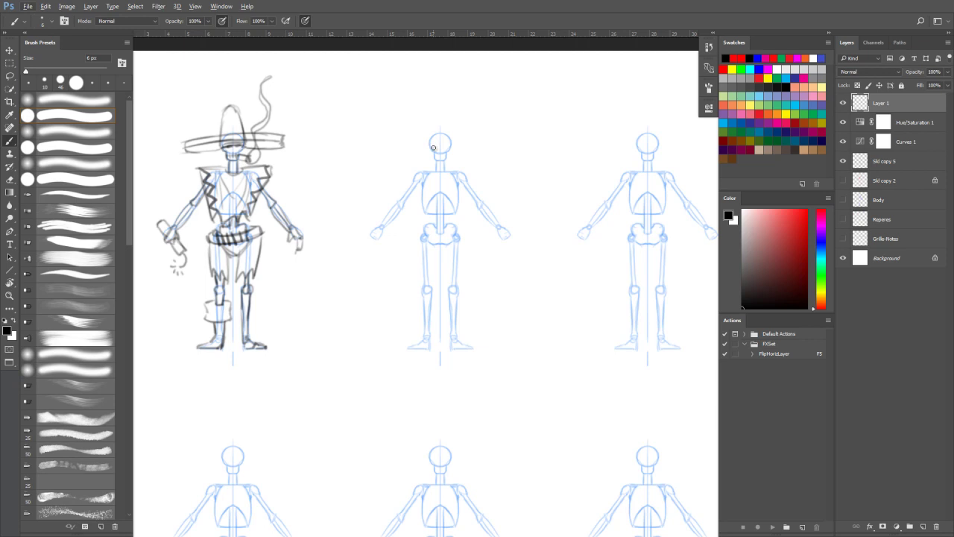
mouse_move(427, 148)
mouse_down()
mouse_move(455, 147)
mouse_move(427, 139)
mouse_move(440, 127)
mouse_move(453, 144)
mouse_up()
drag(432, 119, 448, 111)
key(ctrl+z)
mouse_move(431, 118)
mouse_down()
mouse_move(454, 109)
mouse_move(459, 116)
mouse_up()
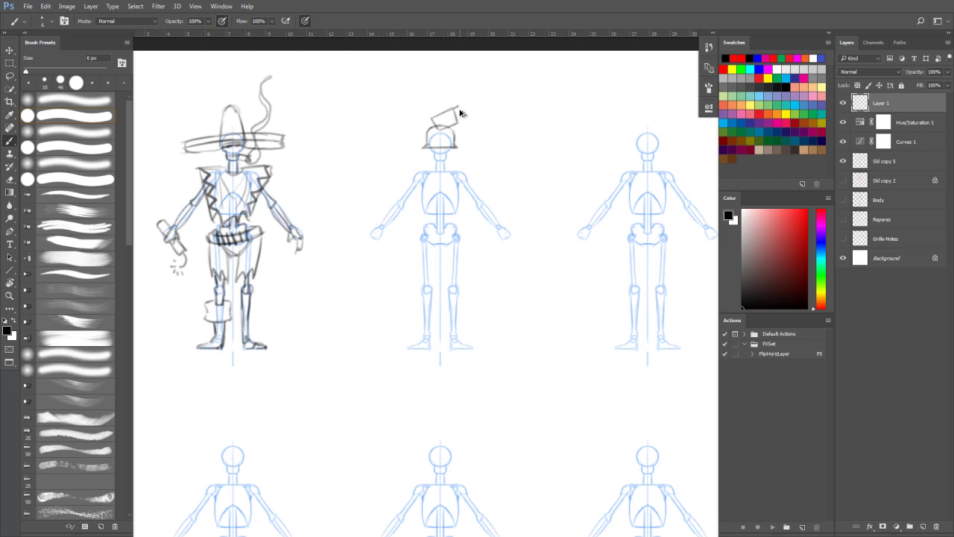
mouse_move(455, 109)
mouse_down()
mouse_move(464, 123)
mouse_move(454, 130)
mouse_up()
key(e)
mouse_move(464, 109)
mouse_down()
mouse_move(430, 115)
mouse_move(443, 103)
mouse_move(451, 127)
mouse_move(454, 99)
mouse_move(466, 106)
mouse_move(470, 124)
mouse_move(443, 132)
mouse_up()
key(b)
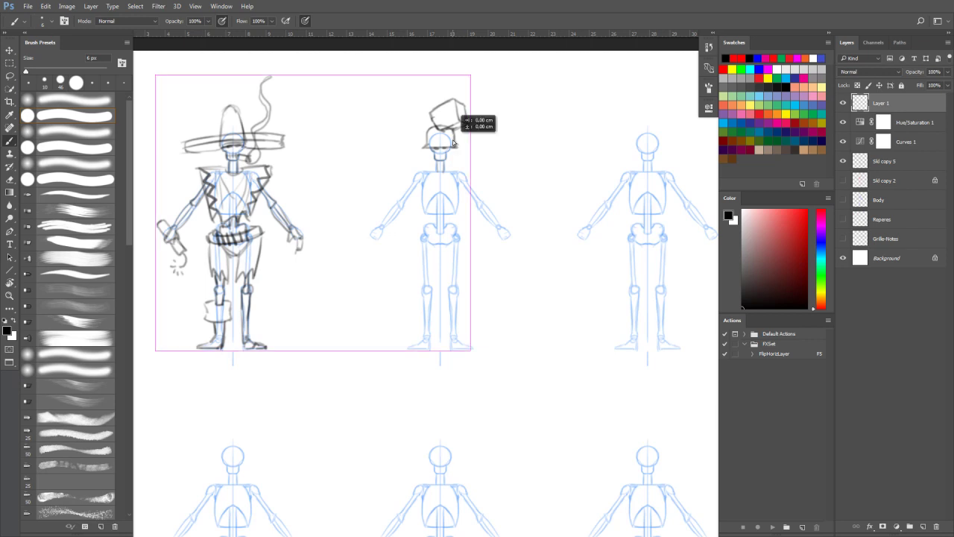
Step: Lasso the box and upper helmet on the second skeleton, nudge them sideways slightly, and deselect before resuming with the brush
key(l)
mouse_move(481, 120)
mouse_down()
mouse_move(413, 127)
mouse_move(439, 153)
mouse_move(470, 141)
mouse_up()
mouse_move(499, 93)
mouse_down()
mouse_move(464, 80)
mouse_move(418, 152)
mouse_move(477, 138)
mouse_up()
drag(457, 116, 459, 118)
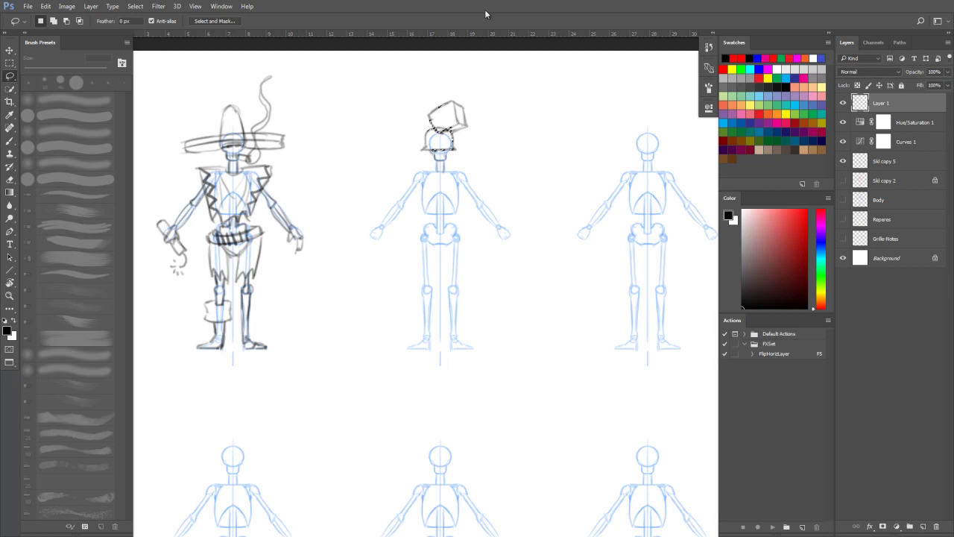
key(ctrl+Right)
key(ctrl+Right)
key(ctrl+Right)
key(ctrl+Left)
key(ctrl+Left)
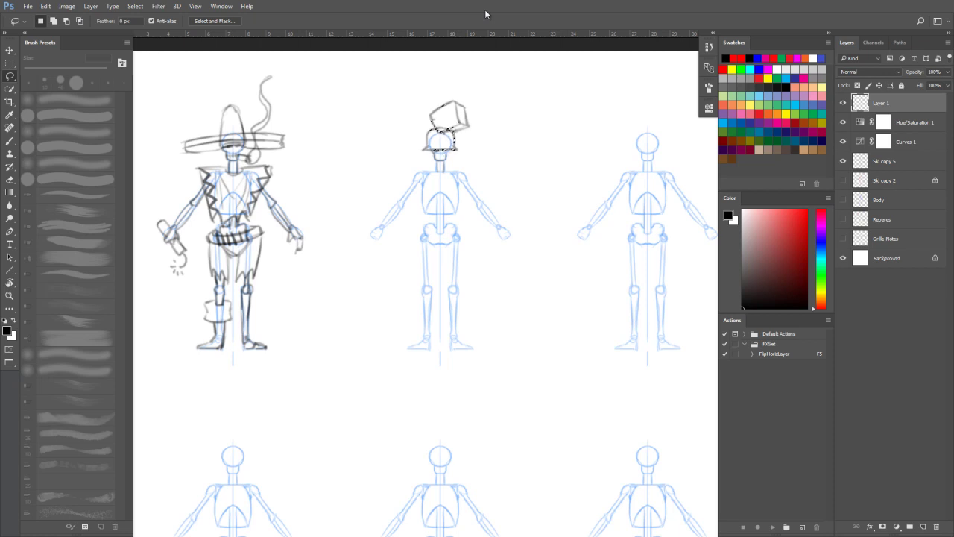
key(ctrl+d)
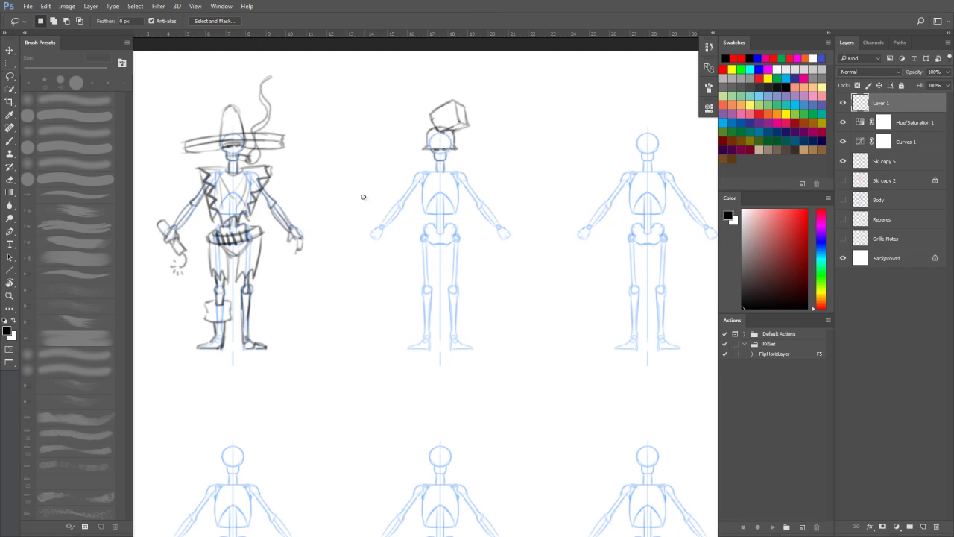
key(b)
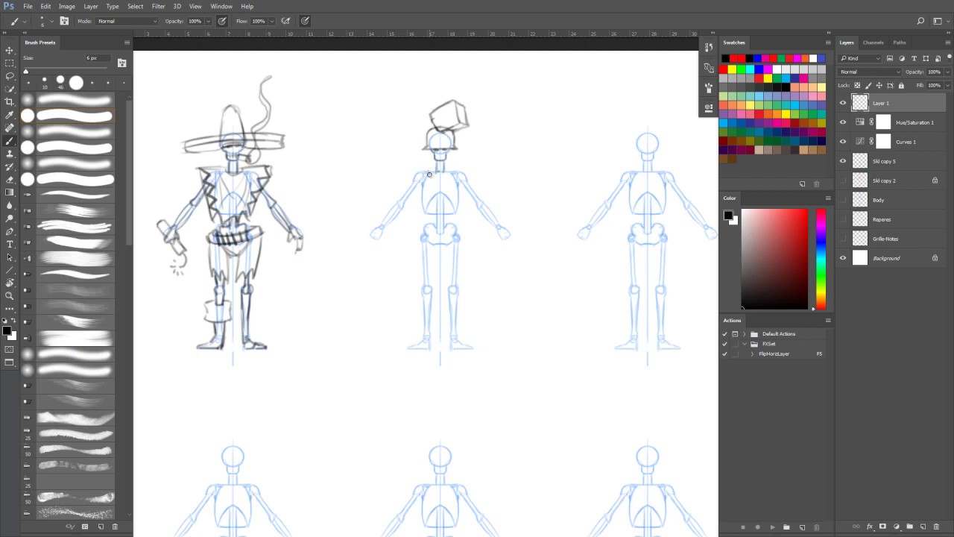
Step: Sketch a strapped vest with a square chest piece and a ragged lower edge over the second skeleton's torso
mouse_move(429, 168)
mouse_down()
mouse_move(428, 185)
mouse_move(455, 185)
mouse_move(428, 188)
mouse_move(448, 185)
mouse_move(421, 194)
mouse_move(424, 206)
mouse_up()
mouse_move(459, 193)
mouse_down()
mouse_move(451, 214)
mouse_move(431, 214)
mouse_move(427, 227)
mouse_move(431, 214)
mouse_move(454, 215)
mouse_move(454, 233)
mouse_up()
mouse_move(433, 196)
mouse_down()
mouse_move(449, 193)
mouse_move(429, 196)
mouse_move(431, 210)
mouse_move(451, 198)
mouse_move(429, 228)
mouse_up()
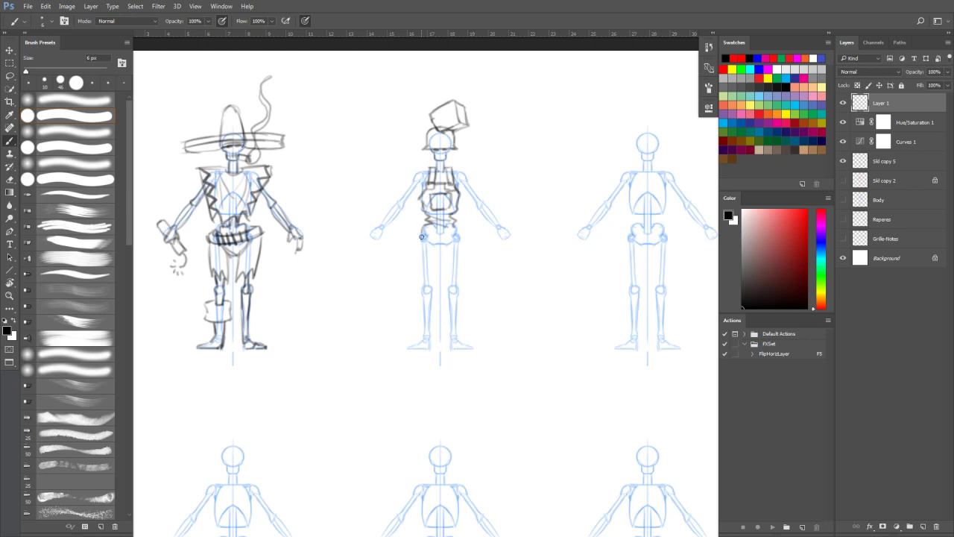
Step: Sketch torn knee-length trousers with a waistband over the second skeleton's hips and thighs, cleaning up with the eraser
mouse_move(419, 237)
mouse_down()
mouse_move(420, 272)
mouse_move(438, 273)
mouse_move(422, 234)
mouse_move(438, 248)
mouse_move(416, 239)
mouse_move(435, 249)
mouse_move(436, 272)
mouse_move(438, 254)
mouse_move(446, 255)
mouse_move(435, 254)
mouse_move(448, 252)
mouse_move(464, 279)
mouse_up()
key(e)
key(b)
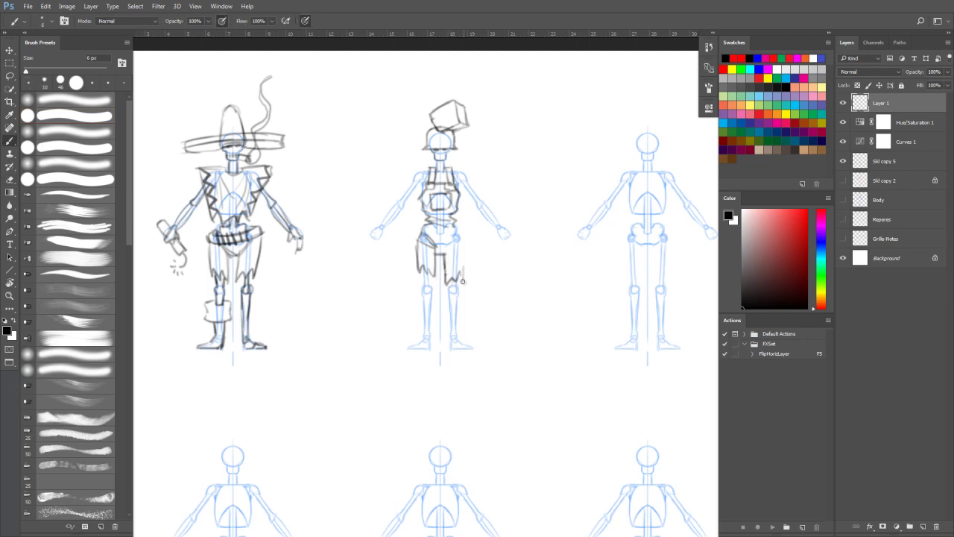
mouse_move(448, 248)
mouse_down()
mouse_move(457, 238)
mouse_move(462, 248)
mouse_move(457, 280)
mouse_up()
Step: Sketch ankle boots with wide flared cuffs on both of the second skeleton's feet
mouse_move(449, 313)
mouse_down()
mouse_move(470, 322)
mouse_move(452, 341)
mouse_move(469, 330)
mouse_move(460, 338)
mouse_move(475, 349)
mouse_move(451, 347)
mouse_up()
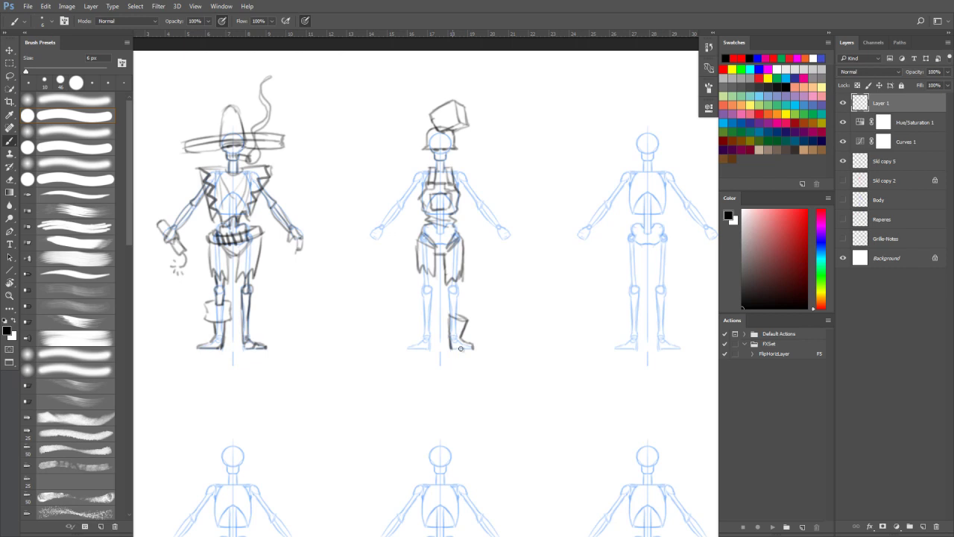
mouse_move(411, 320)
mouse_down()
mouse_move(429, 315)
mouse_move(430, 340)
mouse_up()
mouse_move(415, 320)
mouse_down()
mouse_move(422, 338)
mouse_move(407, 348)
mouse_move(432, 343)
mouse_up()
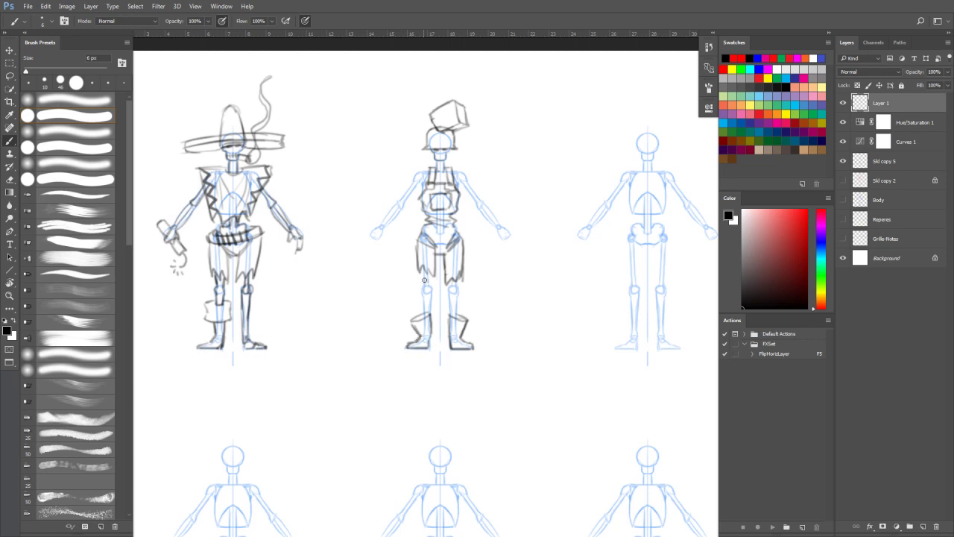
Step: Trace the second skeleton's exposed leg bones, both arms and the clawed hands
mouse_move(424, 292)
mouse_down()
mouse_move(429, 285)
mouse_move(427, 314)
mouse_up()
drag(450, 281, 456, 319)
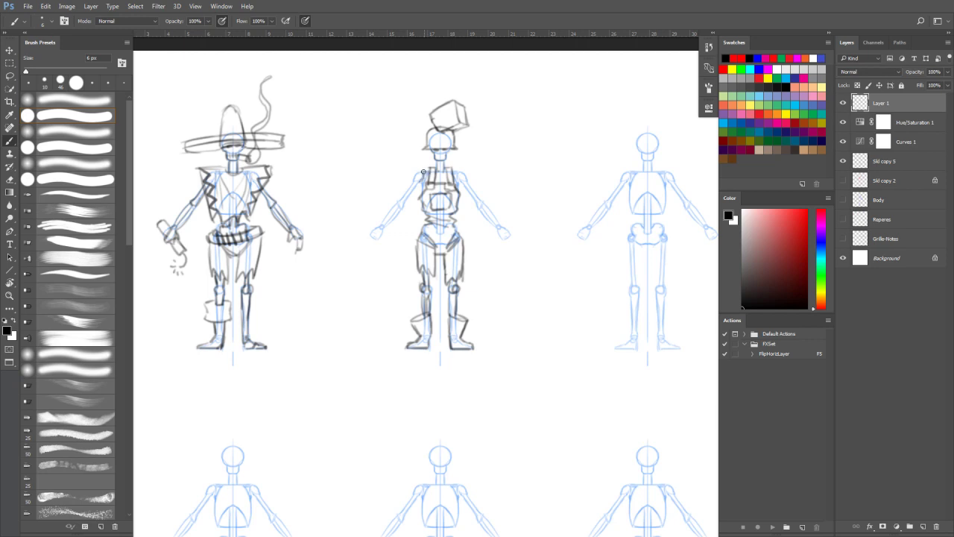
mouse_move(421, 181)
mouse_down()
mouse_move(371, 237)
mouse_move(383, 236)
mouse_move(368, 238)
mouse_move(386, 245)
mouse_up()
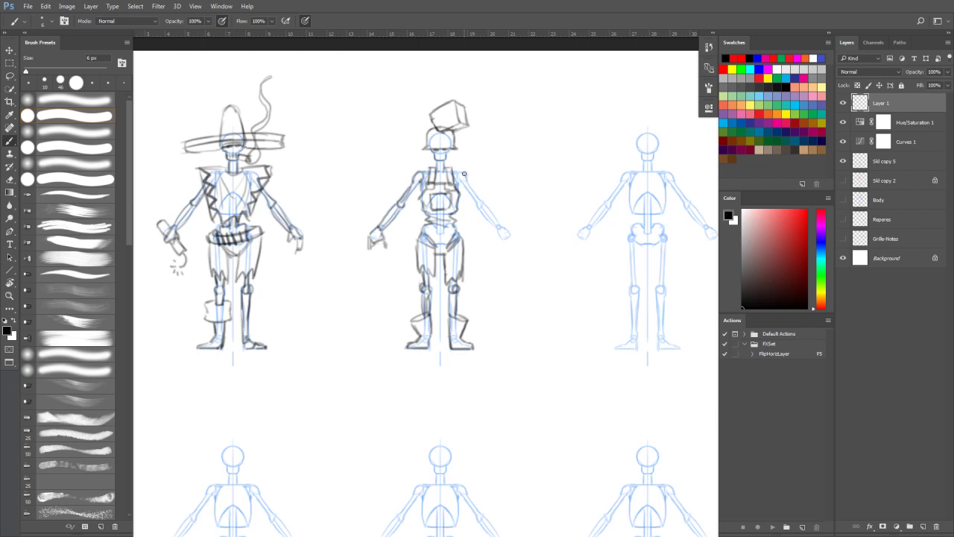
mouse_move(462, 182)
mouse_down()
mouse_move(510, 251)
mouse_move(506, 233)
mouse_up()
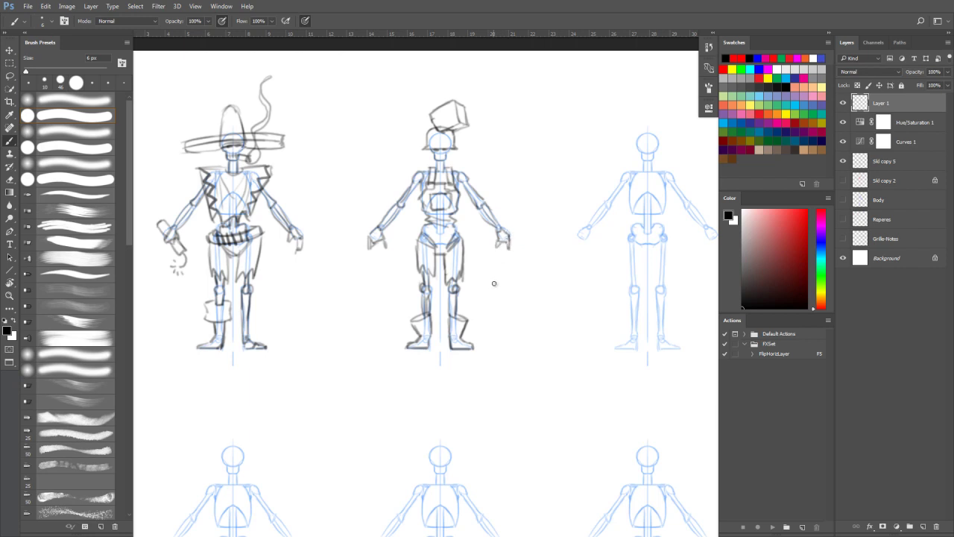
Step: Sketch a rounded helmet over the third skeleton's head with a long curved horn on one side
mouse_move(558, 156)
mouse_down()
mouse_move(573, 155)
mouse_move(479, 159)
mouse_up()
drag(509, 191, 483, 197)
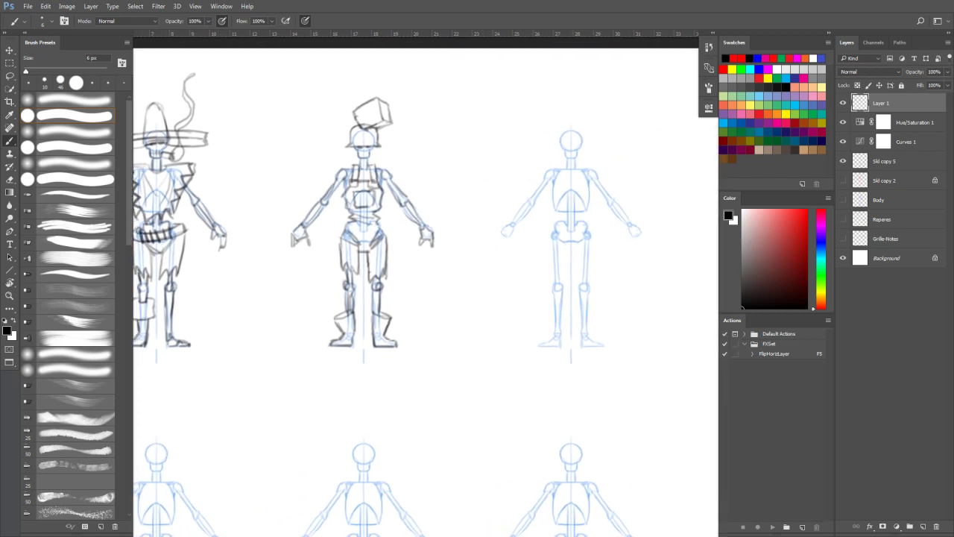
drag(533, 127, 475, 125)
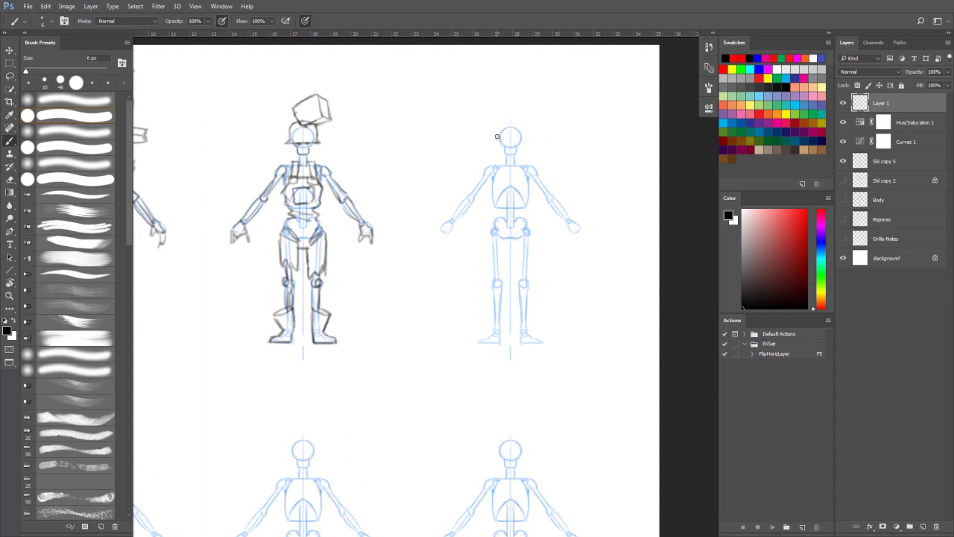
mouse_move(496, 133)
mouse_down()
mouse_move(498, 147)
mouse_move(525, 134)
mouse_move(516, 122)
mouse_move(526, 137)
mouse_up()
mouse_move(496, 128)
mouse_down()
mouse_move(521, 125)
mouse_move(464, 126)
mouse_move(465, 96)
mouse_move(455, 121)
mouse_move(475, 143)
mouse_up()
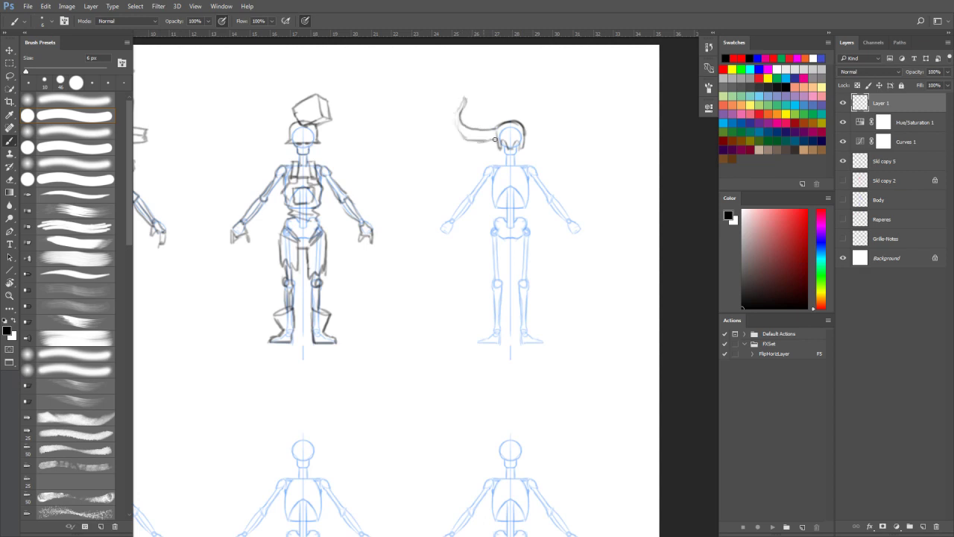
Step: Erase and reshape the third skeleton's first horn, then add a matching opposite horn and an arrow stuck in the helmet
key(e)
mouse_move(466, 101)
mouse_down()
mouse_move(457, 117)
mouse_move(464, 145)
mouse_move(484, 117)
mouse_move(465, 128)
mouse_move(475, 137)
mouse_move(459, 128)
mouse_move(463, 117)
mouse_move(484, 150)
mouse_move(500, 140)
mouse_move(492, 131)
mouse_up()
key(b)
mouse_move(522, 143)
mouse_down()
mouse_move(542, 152)
mouse_move(556, 141)
mouse_move(551, 116)
mouse_up()
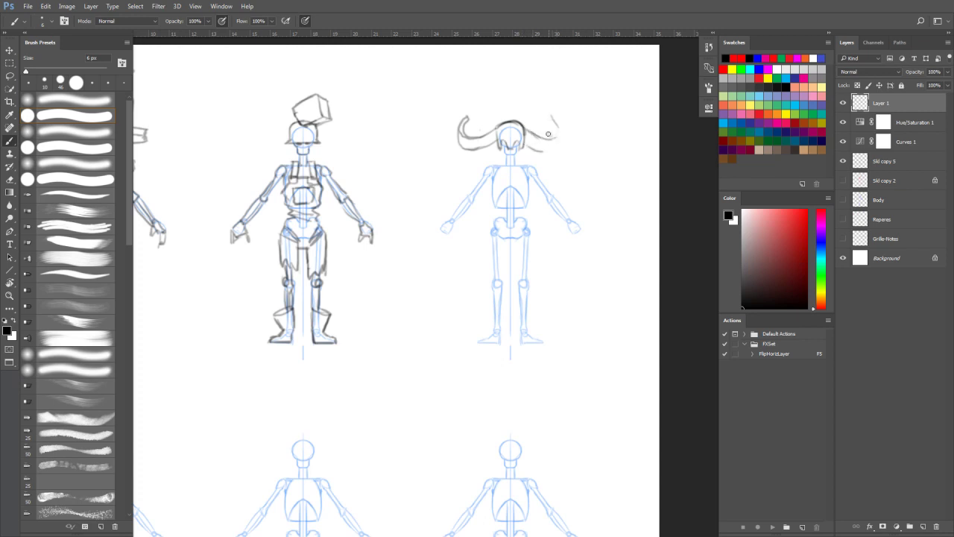
mouse_move(550, 152)
mouse_down()
mouse_move(551, 114)
mouse_move(552, 150)
mouse_up()
mouse_move(512, 133)
mouse_down()
mouse_move(541, 99)
mouse_move(546, 108)
mouse_up()
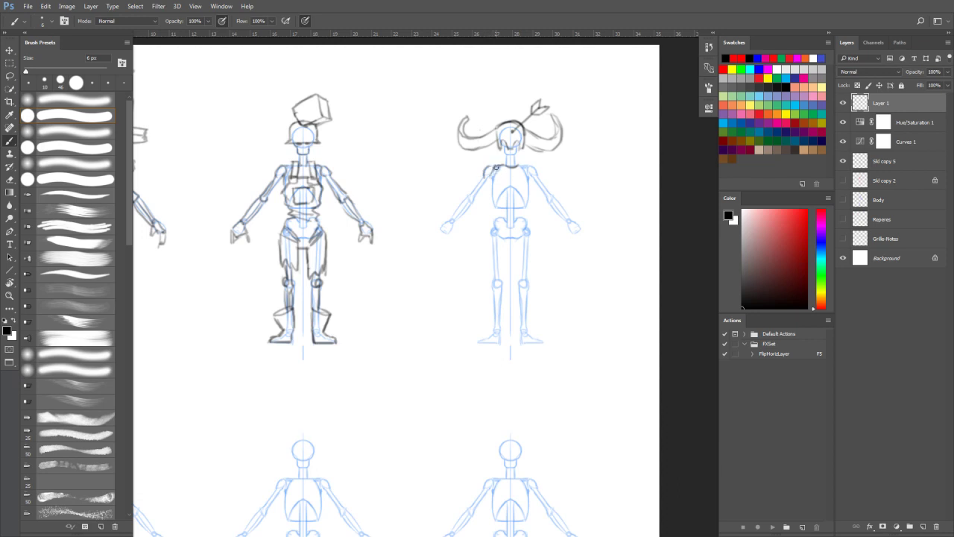
Step: Sketch a torn vest, a belt and a ragged skirt on the third skeleton's torso and hips
mouse_move(493, 169)
mouse_down()
mouse_move(492, 209)
mouse_move(508, 213)
mouse_move(516, 202)
mouse_move(528, 209)
mouse_move(529, 169)
mouse_move(507, 187)
mouse_move(522, 166)
mouse_move(523, 176)
mouse_move(503, 178)
mouse_up()
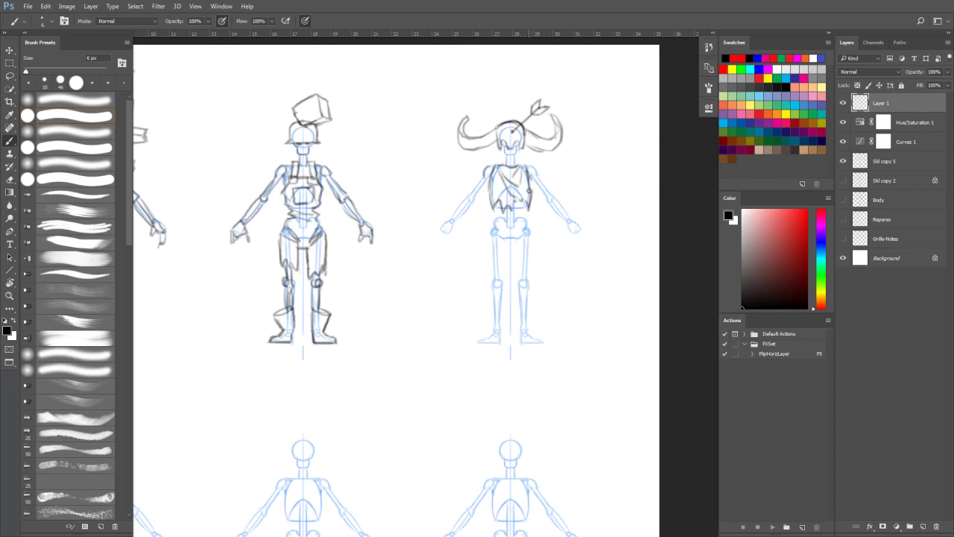
mouse_move(507, 212)
mouse_down()
mouse_move(515, 208)
mouse_move(514, 225)
mouse_move(533, 231)
mouse_move(491, 233)
mouse_move(532, 238)
mouse_move(515, 228)
mouse_move(532, 229)
mouse_up()
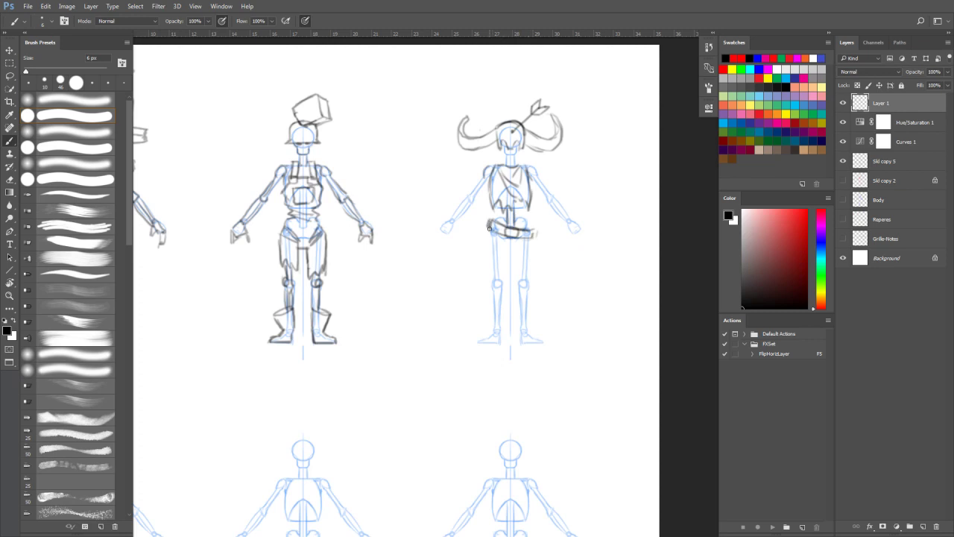
mouse_move(490, 232)
mouse_down()
mouse_move(502, 235)
mouse_move(492, 254)
mouse_move(502, 236)
mouse_move(481, 251)
mouse_move(502, 235)
mouse_move(486, 258)
mouse_move(505, 232)
mouse_move(526, 233)
mouse_move(539, 261)
mouse_move(521, 238)
mouse_move(537, 269)
mouse_up()
mouse_move(522, 234)
mouse_down()
mouse_move(540, 267)
mouse_move(528, 256)
mouse_move(538, 262)
mouse_move(500, 274)
mouse_move(540, 263)
mouse_up()
mouse_move(502, 237)
mouse_down()
mouse_move(501, 266)
mouse_move(516, 265)
mouse_up()
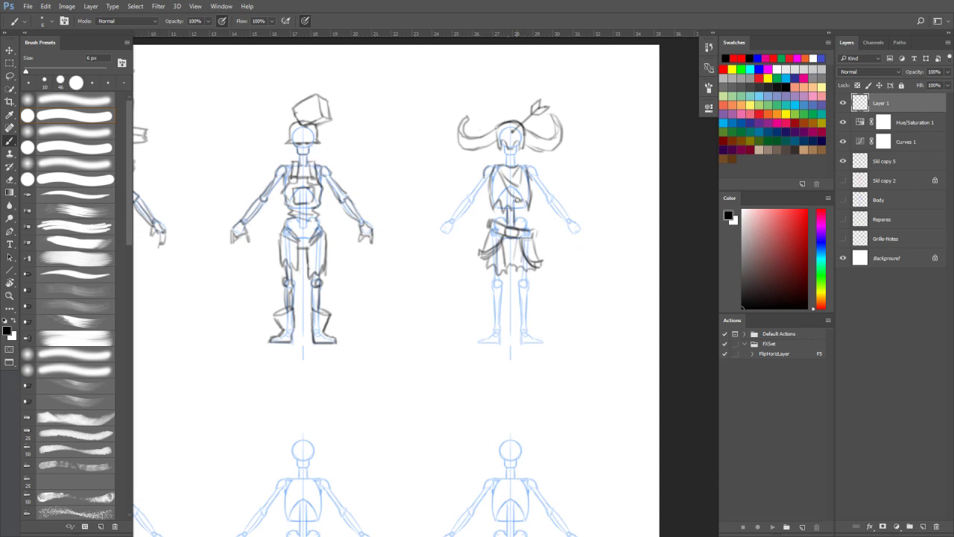
drag(496, 220, 525, 228)
Step: Trace the third skeleton's axe-side arm with a wide wrist bracer and closed hand, erasing the overlapping lines at the bracer
mouse_move(486, 168)
mouse_down()
mouse_move(467, 199)
mouse_move(487, 183)
mouse_move(456, 213)
mouse_move(469, 202)
mouse_move(468, 211)
mouse_move(457, 204)
mouse_move(467, 210)
mouse_move(448, 220)
mouse_move(464, 220)
mouse_up()
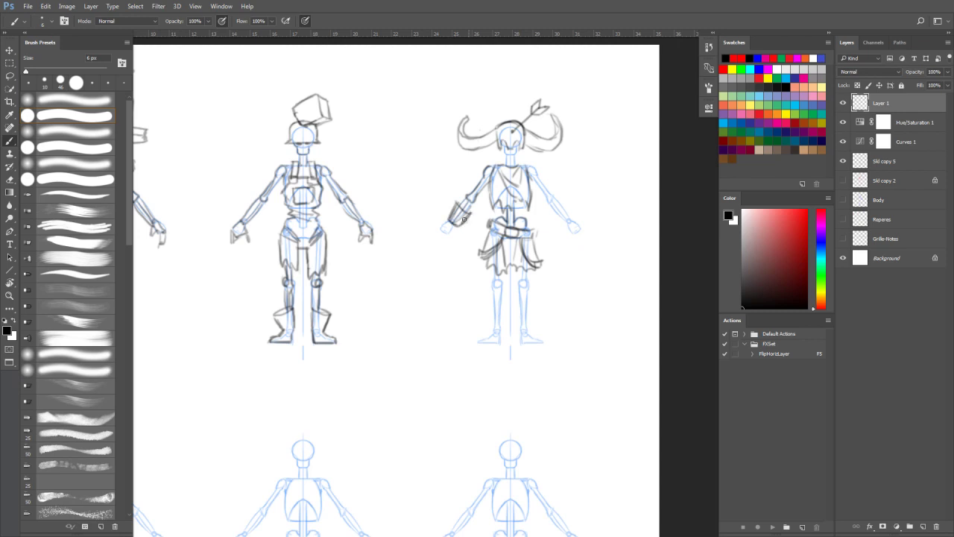
key(e)
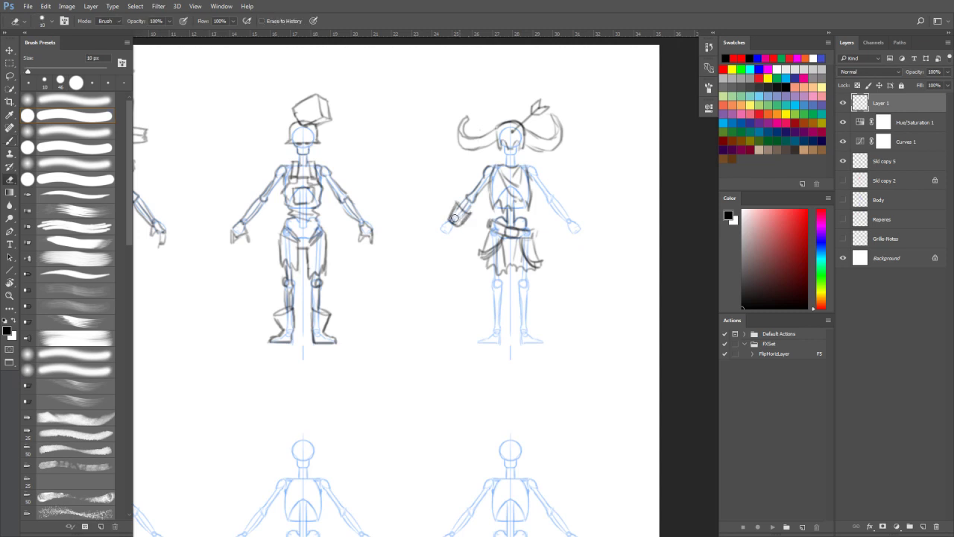
drag(458, 214, 452, 218)
key(b)
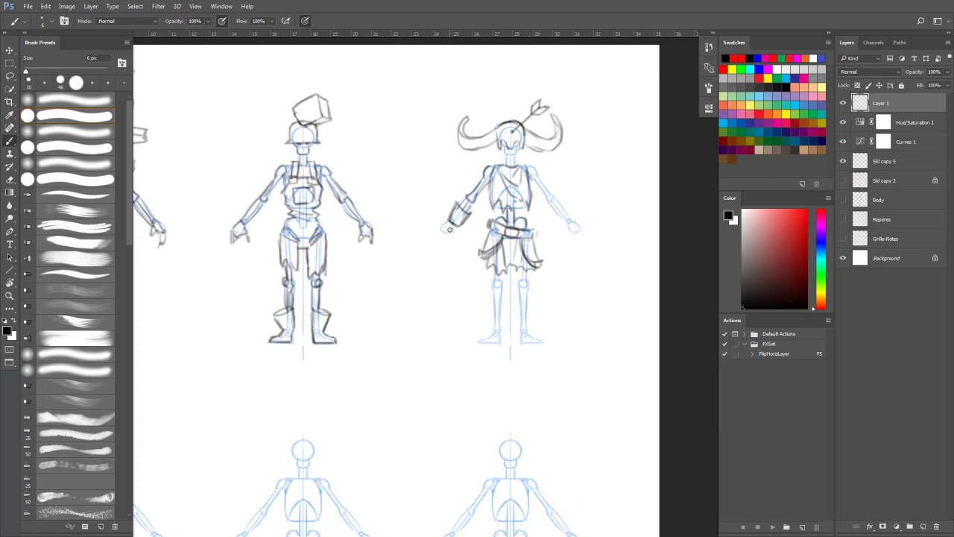
mouse_move(439, 226)
mouse_down()
mouse_move(446, 239)
mouse_move(457, 226)
mouse_move(452, 237)
mouse_up()
Step: Sketch a large single-bladed axe with a long handle running through the third skeleton's closed hand
drag(431, 188, 442, 222)
drag(435, 187, 455, 283)
mouse_move(451, 240)
mouse_down()
mouse_move(457, 278)
mouse_move(450, 261)
mouse_move(433, 269)
mouse_move(410, 247)
mouse_move(431, 299)
mouse_move(447, 288)
mouse_move(432, 301)
mouse_move(456, 284)
mouse_up()
drag(450, 240, 461, 286)
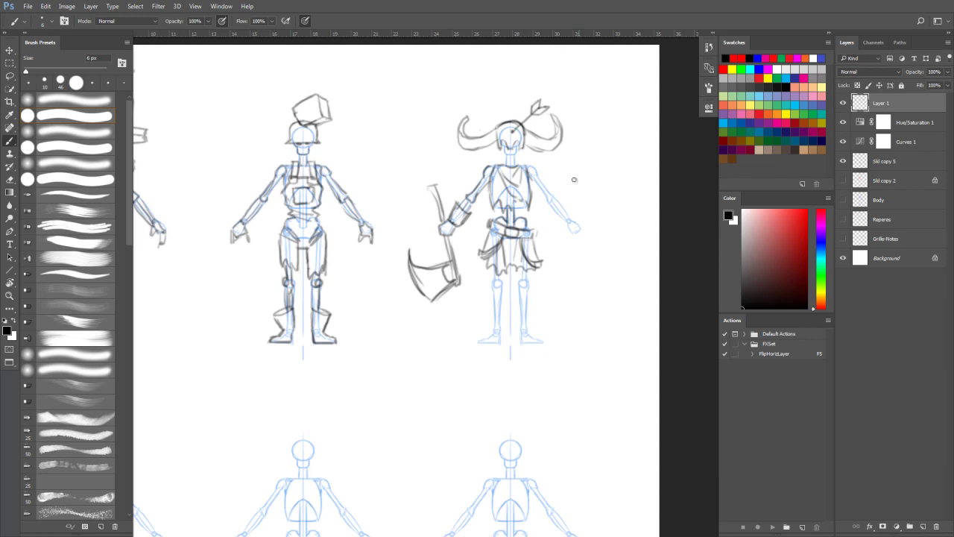
Step: Trace the third skeleton's free arm and both lower legs, adding a wide cuff around one shin
mouse_move(532, 166)
mouse_down()
mouse_move(569, 231)
mouse_move(585, 232)
mouse_move(572, 225)
mouse_up()
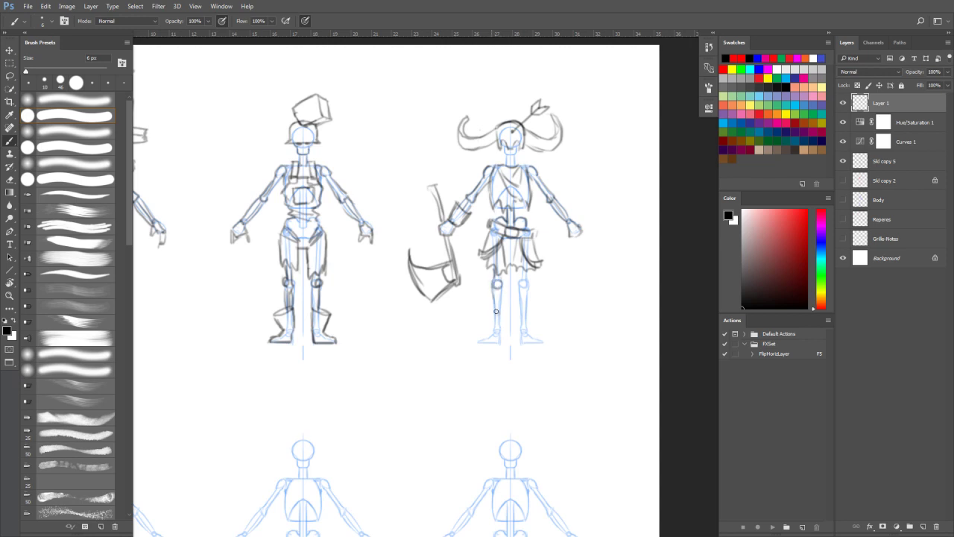
mouse_move(504, 284)
mouse_down()
mouse_move(501, 336)
mouse_move(477, 345)
mouse_move(501, 343)
mouse_up()
mouse_move(527, 275)
mouse_down()
mouse_move(523, 332)
mouse_move(528, 306)
mouse_move(519, 327)
mouse_move(519, 305)
mouse_move(528, 300)
mouse_move(511, 316)
mouse_move(535, 315)
mouse_move(534, 303)
mouse_move(520, 338)
mouse_move(544, 342)
mouse_move(522, 343)
mouse_move(545, 346)
mouse_move(485, 345)
mouse_move(547, 345)
mouse_move(467, 343)
mouse_move(563, 344)
mouse_up()
Step: Draw horizontal ground lines under the feet of the upper-row skeletons
mouse_move(277, 342)
mouse_down()
mouse_move(258, 344)
mouse_move(358, 349)
mouse_up()
drag(298, 309, 465, 321)
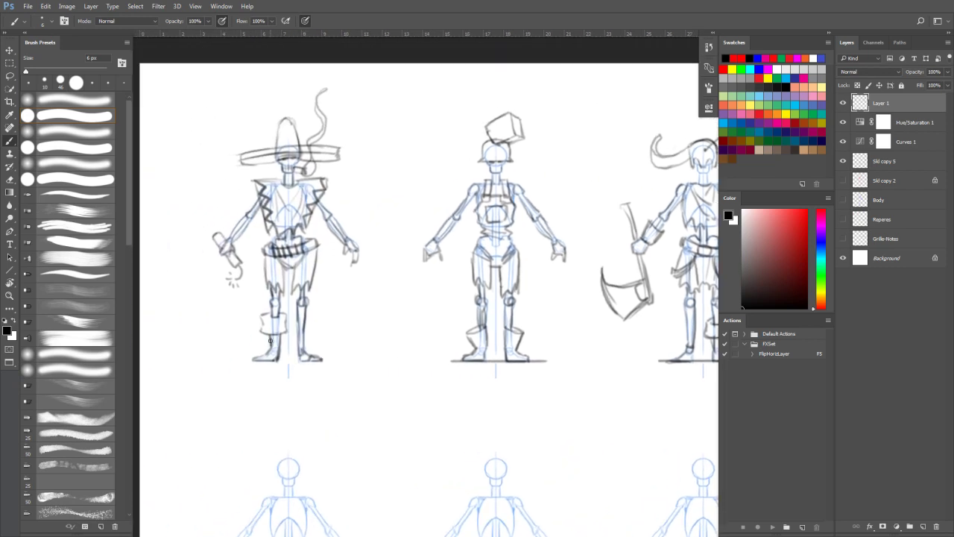
drag(241, 361, 350, 363)
drag(510, 352, 430, 298)
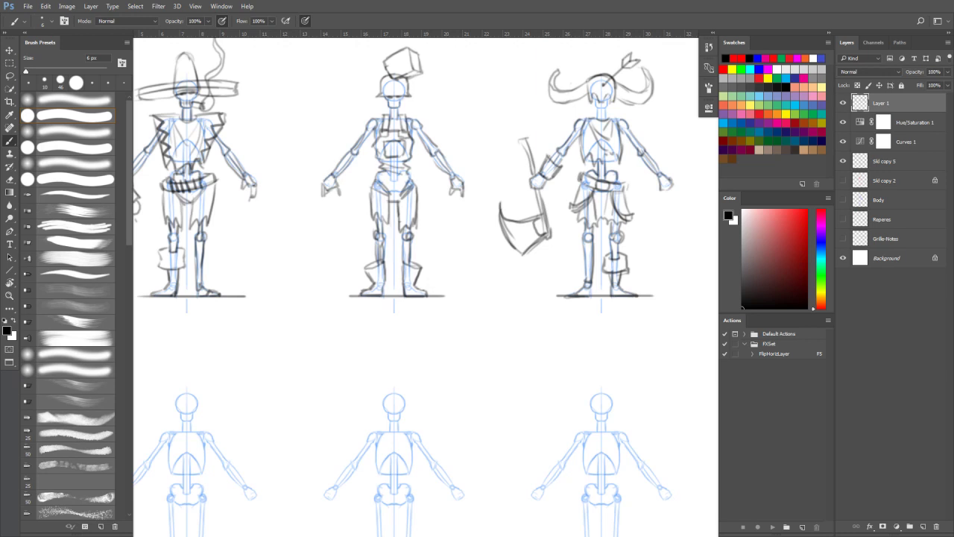
drag(612, 154, 642, 176)
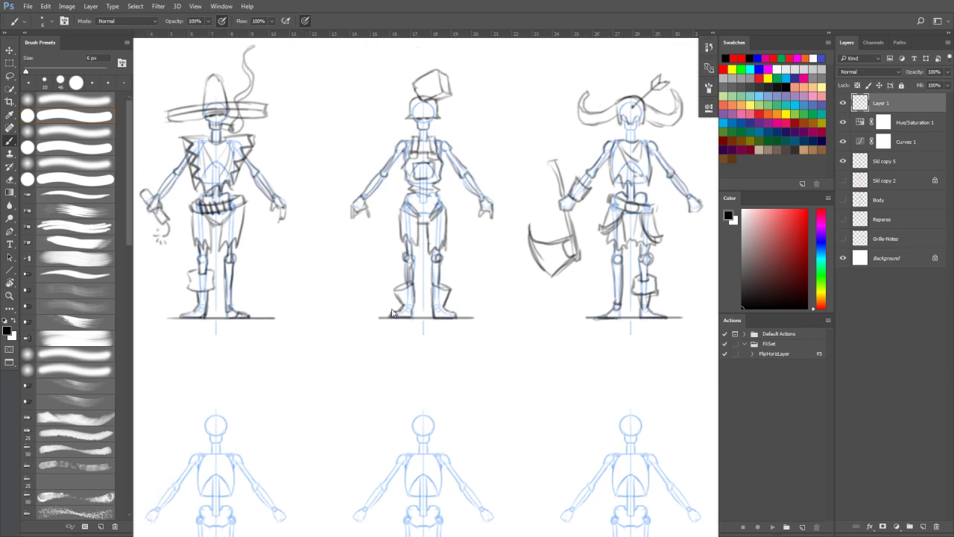
Step: Draw a ground line under the first lower-row skeleton and sketch a cowboy hat with curled brims on its head
drag(373, 355, 361, 384)
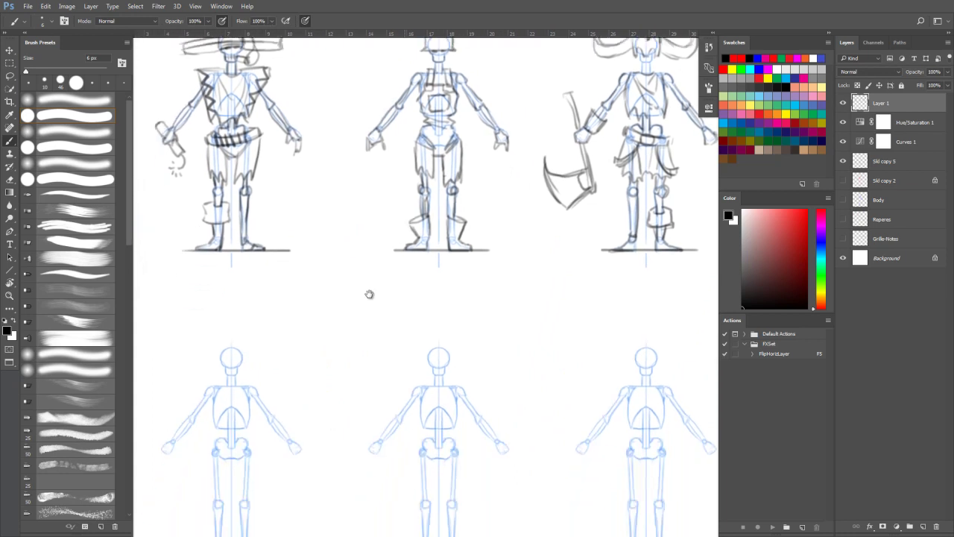
drag(348, 350, 350, 302)
mouse_move(437, 284)
mouse_down()
mouse_move(364, 255)
mouse_move(351, 273)
mouse_move(330, 257)
mouse_move(417, 281)
mouse_move(435, 219)
mouse_move(448, 216)
mouse_up()
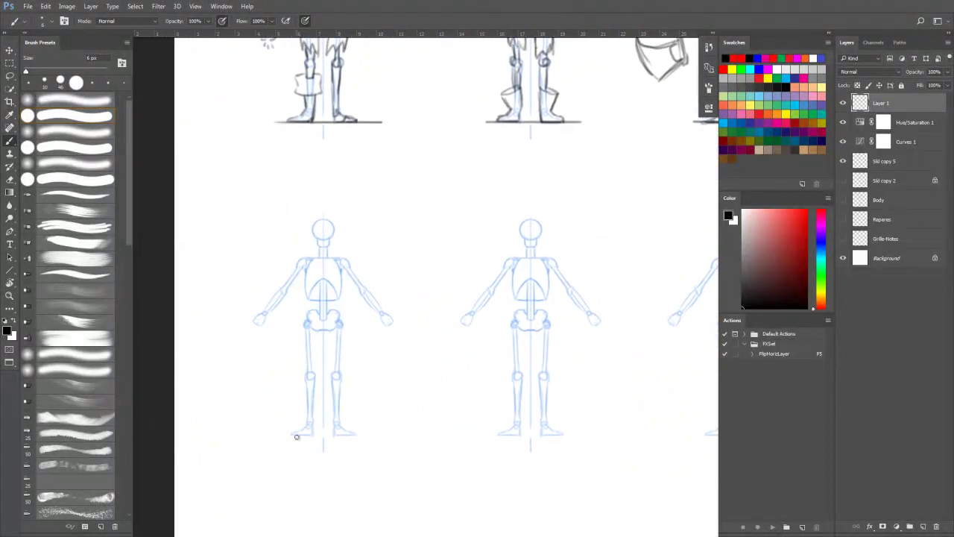
mouse_move(283, 437)
mouse_down()
mouse_move(372, 435)
mouse_move(261, 436)
mouse_up()
mouse_move(314, 233)
mouse_down()
mouse_move(337, 232)
mouse_move(313, 213)
mouse_move(320, 204)
mouse_up()
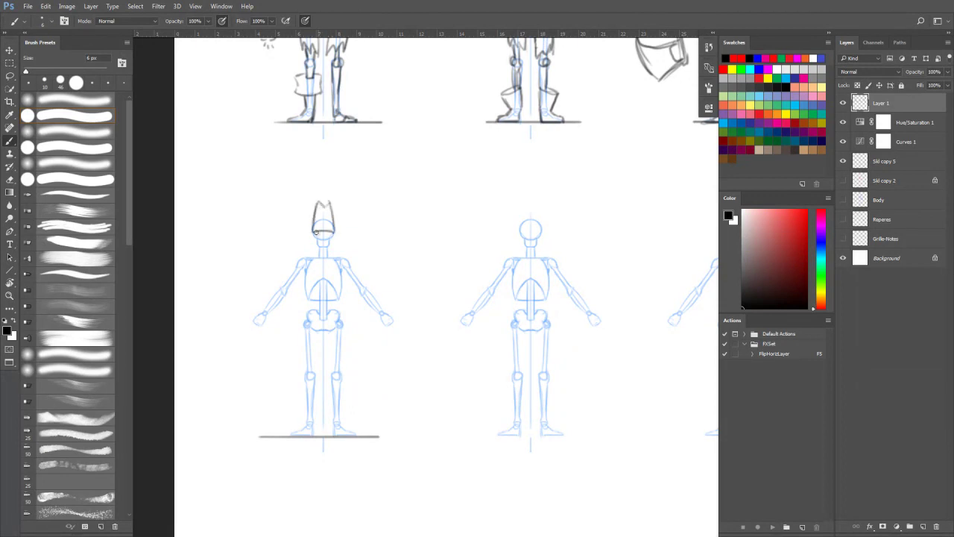
mouse_move(298, 226)
mouse_down()
mouse_move(286, 222)
mouse_move(303, 235)
mouse_up()
mouse_move(334, 233)
mouse_down()
mouse_move(361, 218)
mouse_move(357, 236)
mouse_up()
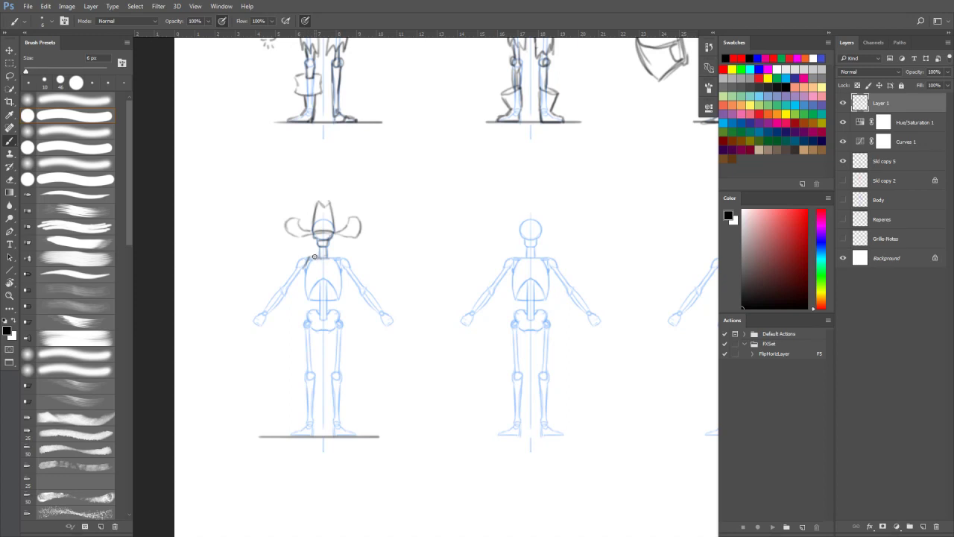
Step: Sketch an open vest with a star badge on the cowboy skeleton's chest
mouse_move(315, 258)
mouse_down()
mouse_move(317, 294)
mouse_move(303, 292)
mouse_move(301, 275)
mouse_move(316, 262)
mouse_move(329, 267)
mouse_move(343, 290)
mouse_up()
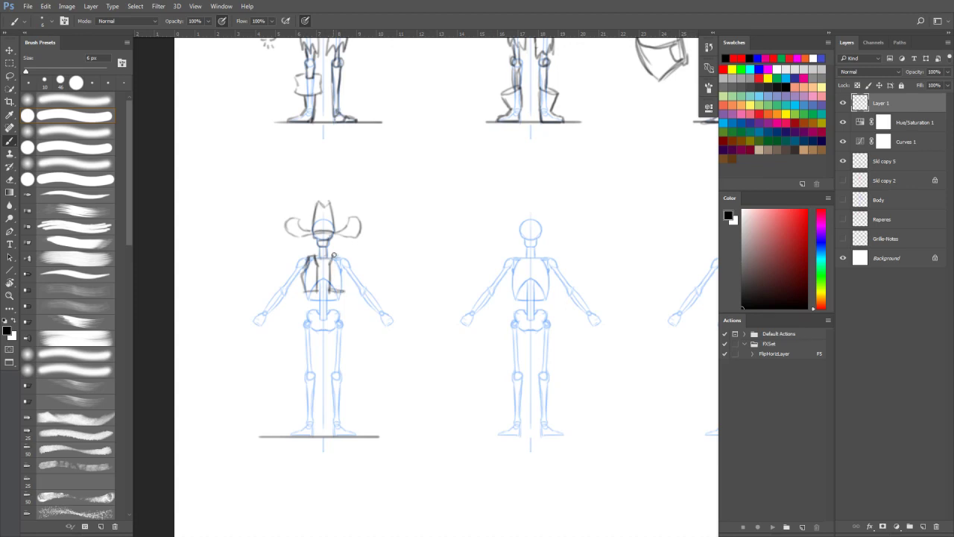
drag(339, 254, 348, 290)
key(e)
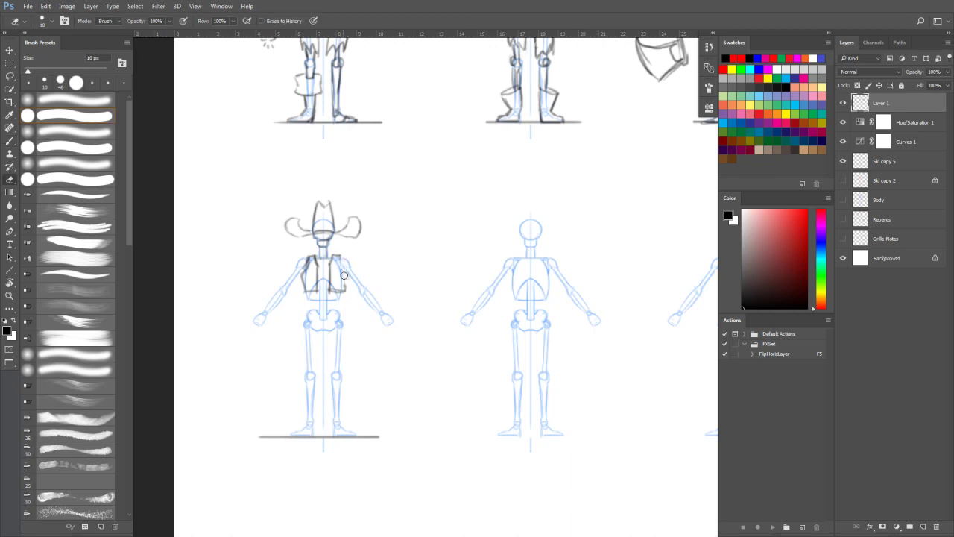
key(b)
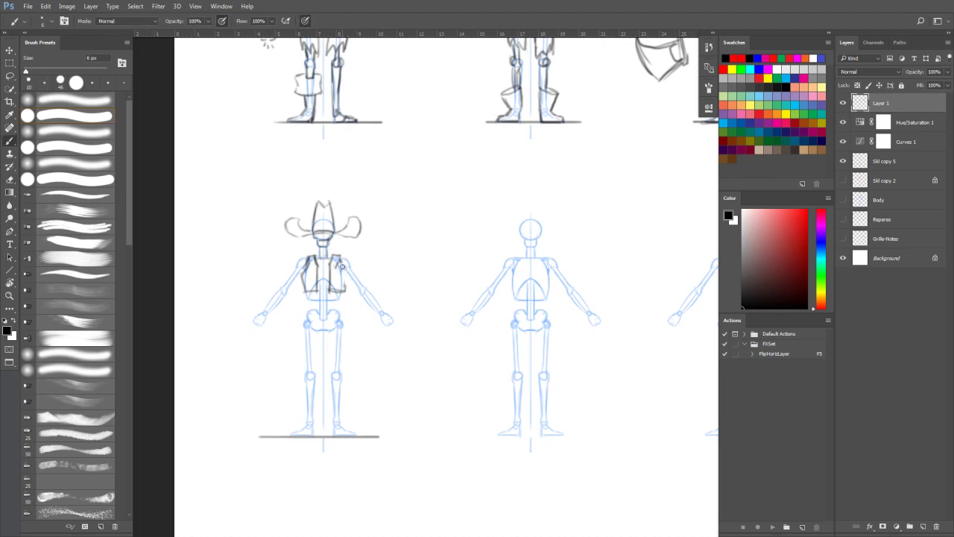
drag(335, 272, 334, 278)
mouse_move(345, 278)
mouse_down()
mouse_move(341, 295)
mouse_move(347, 277)
mouse_move(345, 290)
mouse_move(334, 289)
mouse_up()
mouse_move(315, 257)
mouse_down()
mouse_move(310, 289)
mouse_move(302, 277)
mouse_move(303, 290)
mouse_move(301, 275)
mouse_move(316, 292)
mouse_up()
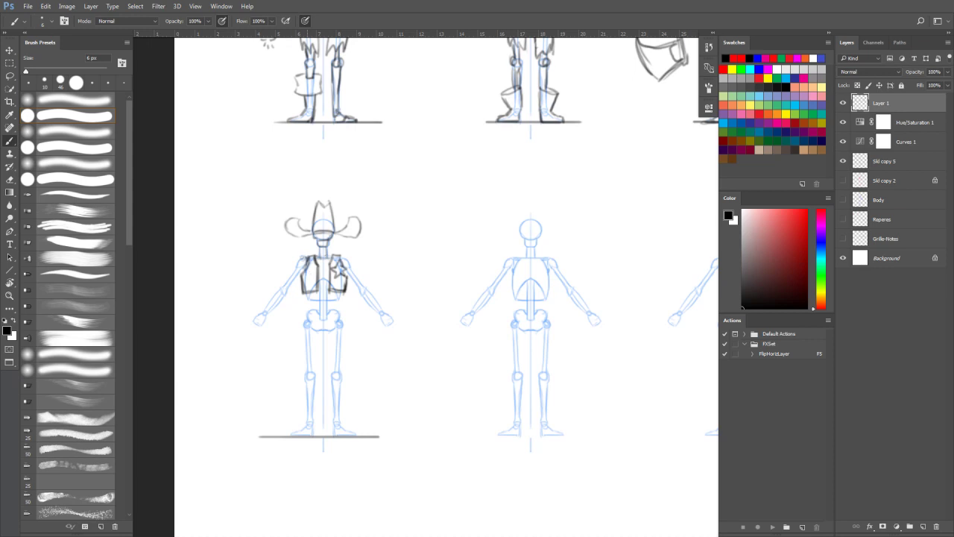
Step: Add a shredded shirt hem below the cowboy's vest and torn sleeves on both upper arms, cleaning up overlapping lines
mouse_move(303, 258)
mouse_down()
mouse_move(283, 282)
mouse_move(294, 279)
mouse_move(293, 292)
mouse_move(310, 286)
mouse_move(310, 303)
mouse_move(340, 297)
mouse_up()
mouse_move(346, 260)
mouse_down()
mouse_move(362, 282)
mouse_move(360, 300)
mouse_up()
key(e)
mouse_move(347, 261)
mouse_down()
mouse_move(362, 296)
mouse_move(349, 262)
mouse_move(366, 284)
mouse_move(350, 279)
mouse_up()
key(b)
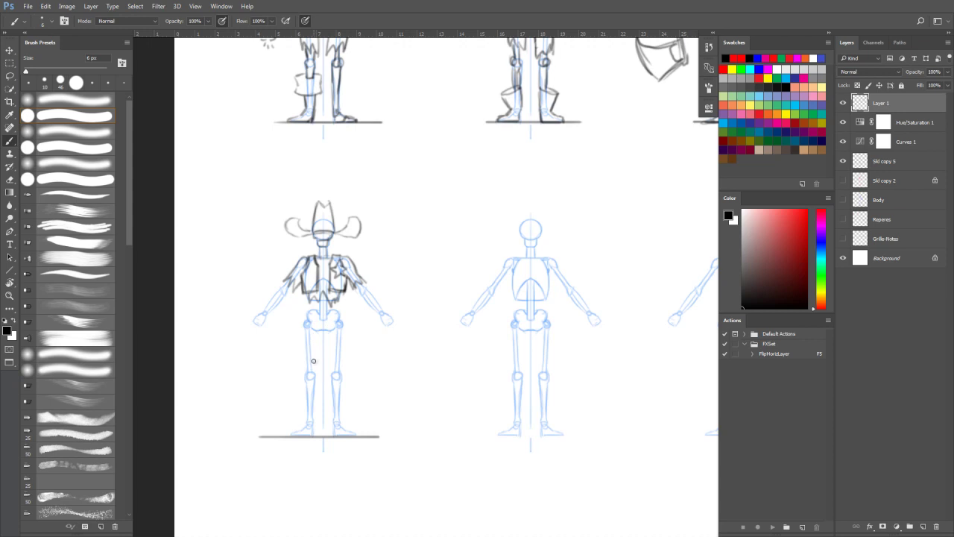
Step: Sketch pointed cowboy boots on both feet, with crumpled, ragged folds rising to the knees
mouse_move(307, 400)
mouse_down()
mouse_move(295, 406)
mouse_move(316, 400)
mouse_move(296, 408)
mouse_move(302, 419)
mouse_move(286, 436)
mouse_move(314, 419)
mouse_move(314, 397)
mouse_move(353, 409)
mouse_move(332, 432)
mouse_move(348, 433)
mouse_move(355, 411)
mouse_move(343, 426)
mouse_move(360, 433)
mouse_up()
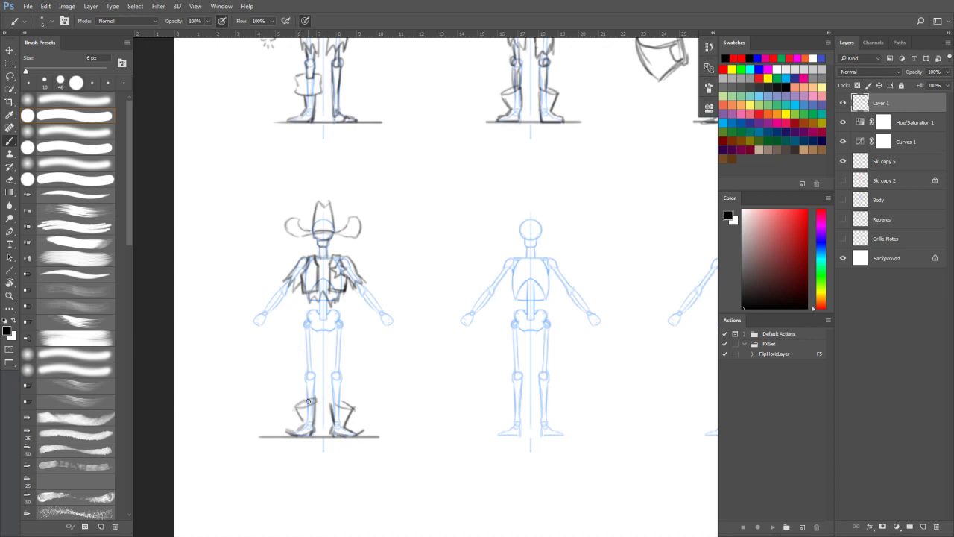
mouse_move(305, 406)
mouse_down()
mouse_move(301, 374)
mouse_move(316, 383)
mouse_move(304, 403)
mouse_move(314, 399)
mouse_up()
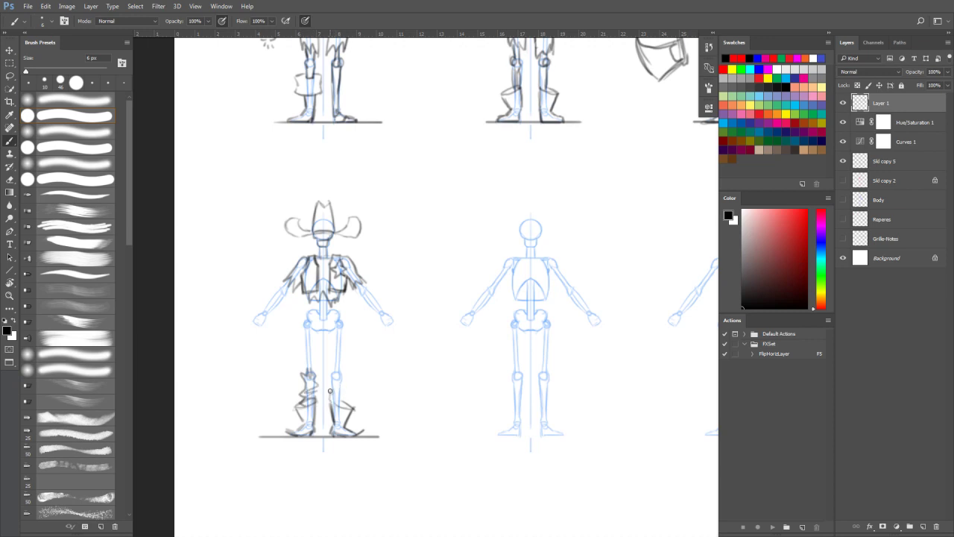
mouse_move(335, 380)
mouse_down()
mouse_move(354, 393)
mouse_move(335, 407)
mouse_move(347, 401)
mouse_move(333, 392)
mouse_move(349, 392)
mouse_up()
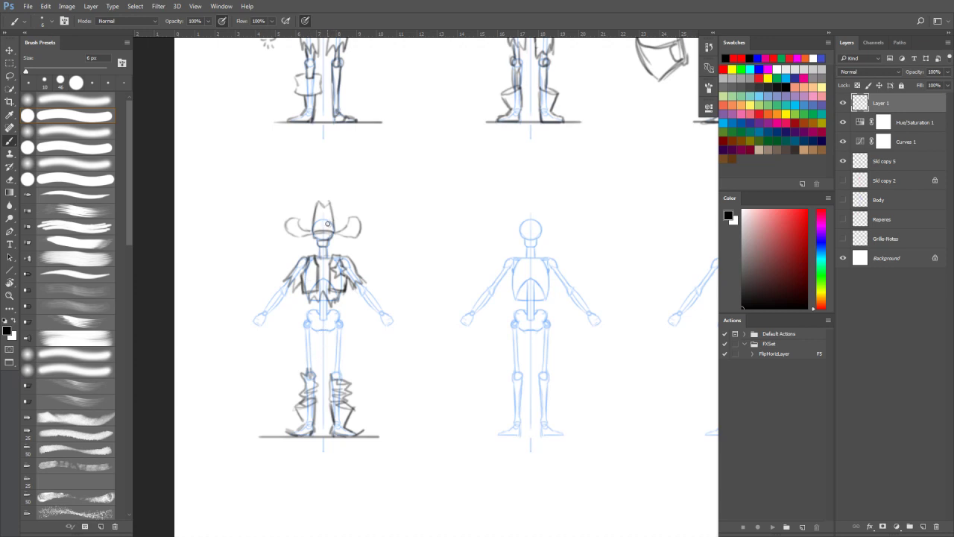
Step: Sketch an arrow stuck diagonally in the cowboy's hat
mouse_move(371, 191)
mouse_down()
mouse_move(332, 218)
mouse_move(359, 199)
mouse_up()
key(e)
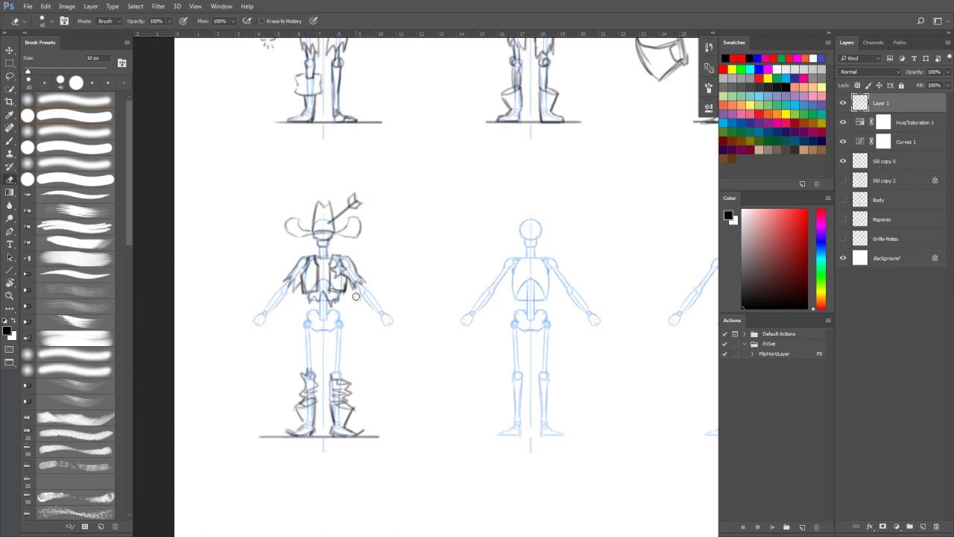
key(b)
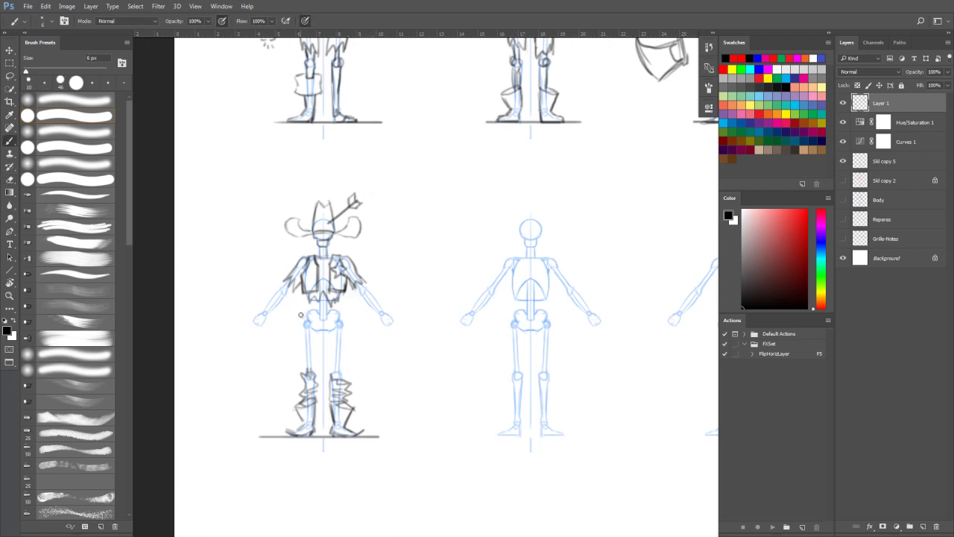
Step: Trace both of the cowboy skeleton's forearms and hands
mouse_move(426, 246)
mouse_down()
mouse_move(427, 260)
mouse_move(437, 245)
mouse_move(434, 255)
mouse_up()
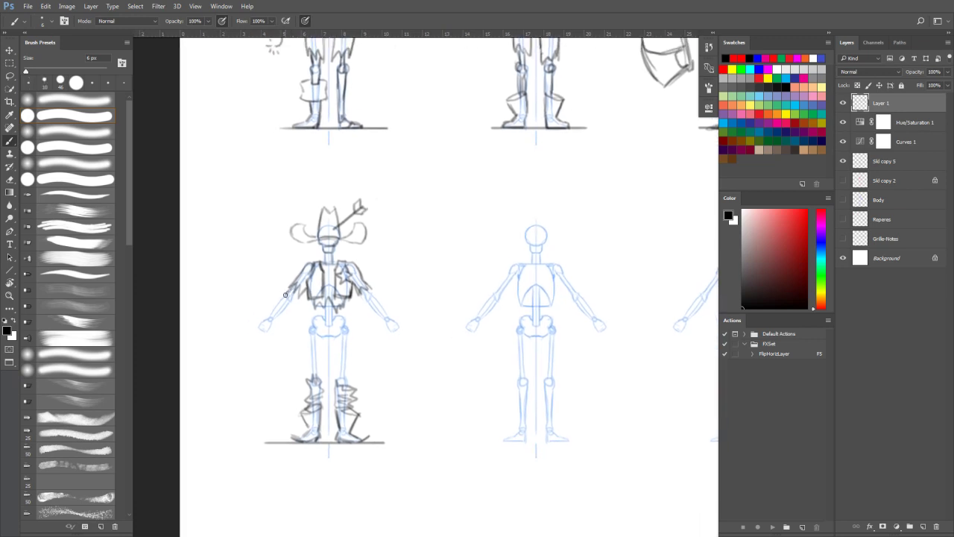
drag(291, 301, 263, 323)
drag(261, 335, 277, 327)
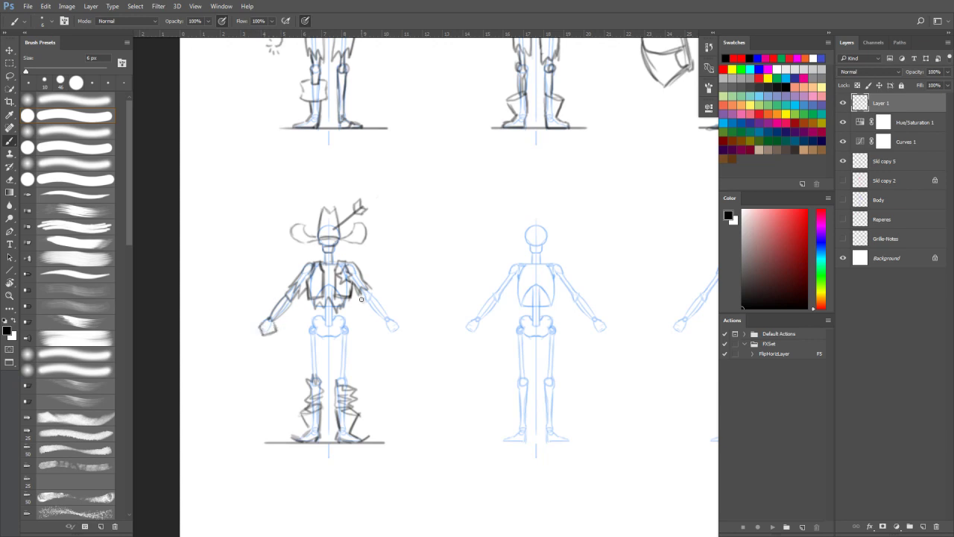
drag(363, 292, 396, 333)
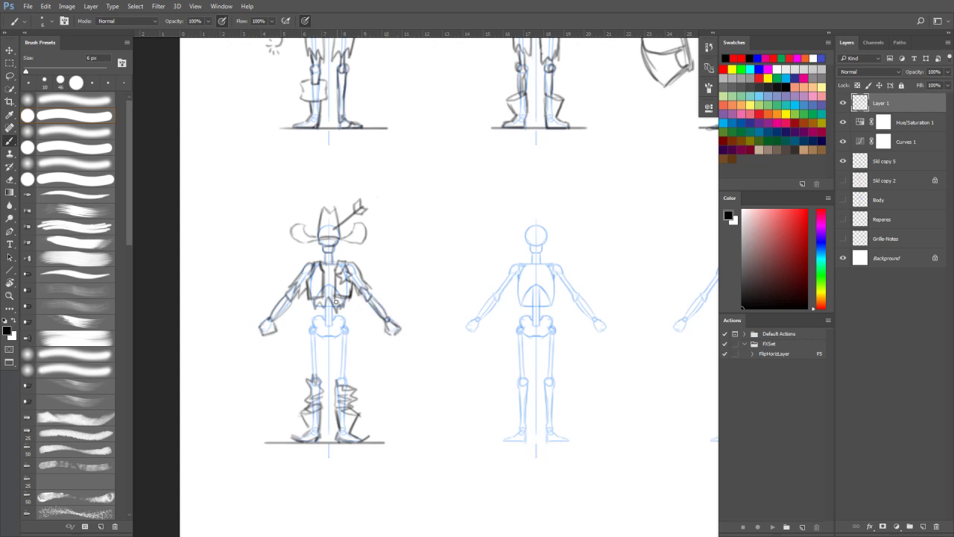
Step: Trace the cowboy skeleton's spine, pelvis and leg bones, and add a slanted gun belt with a holster
mouse_move(325, 304)
mouse_down()
mouse_move(312, 336)
mouse_move(328, 337)
mouse_up()
drag(311, 339, 318, 369)
drag(342, 336, 345, 374)
drag(355, 378, 354, 389)
drag(308, 413, 307, 436)
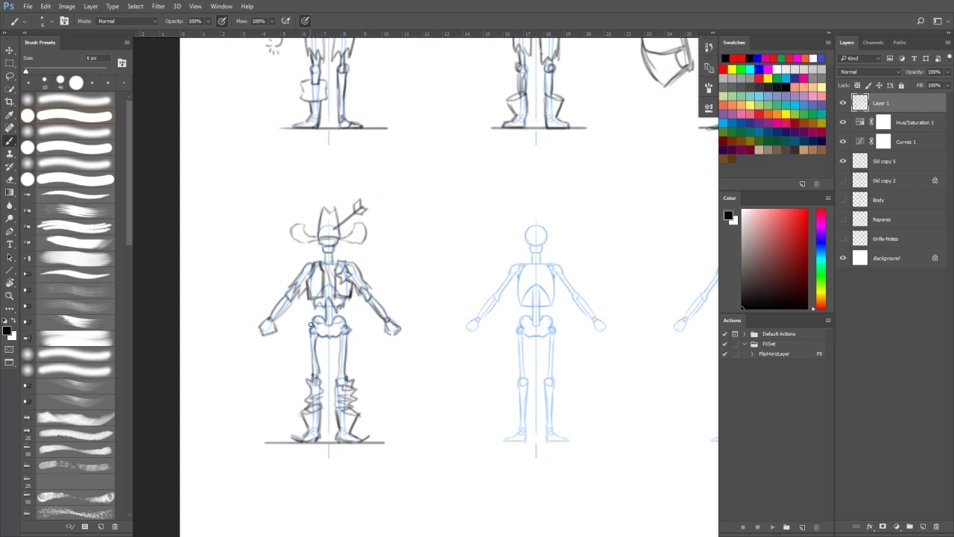
mouse_move(310, 325)
mouse_down()
mouse_move(351, 322)
mouse_move(309, 324)
mouse_move(332, 332)
mouse_move(352, 323)
mouse_move(318, 332)
mouse_move(331, 334)
mouse_move(313, 343)
mouse_move(350, 327)
mouse_move(297, 352)
mouse_move(312, 368)
mouse_move(309, 346)
mouse_move(296, 351)
mouse_move(305, 342)
mouse_up()
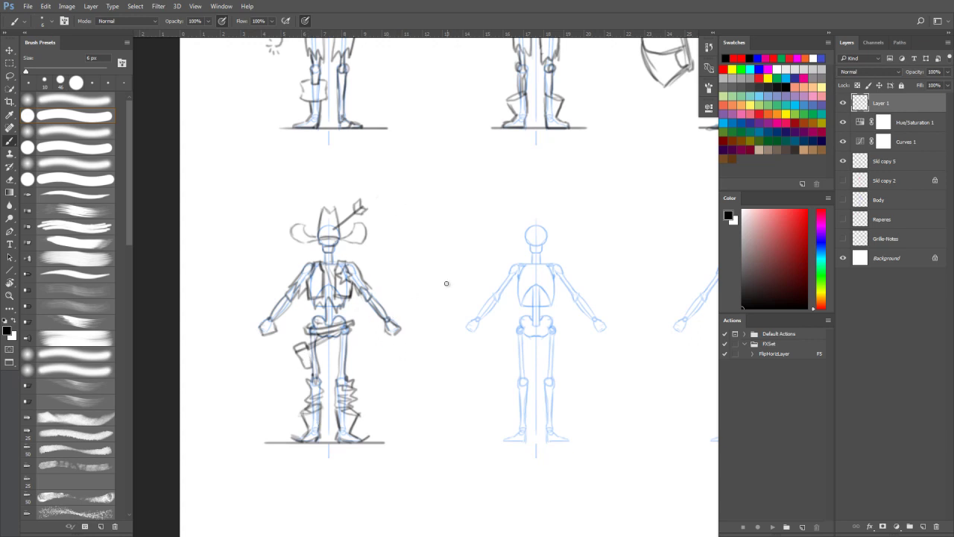
Step: Check the sketches with the Skl copy 5 guide layer hidden, restore it, and draw an arrow through the cowboy's forearm
click(844, 164)
click(844, 164)
drag(622, 217, 594, 381)
mouse_move(515, 395)
mouse_down()
mouse_move(462, 398)
mouse_move(527, 385)
mouse_move(490, 271)
mouse_move(515, 262)
mouse_up()
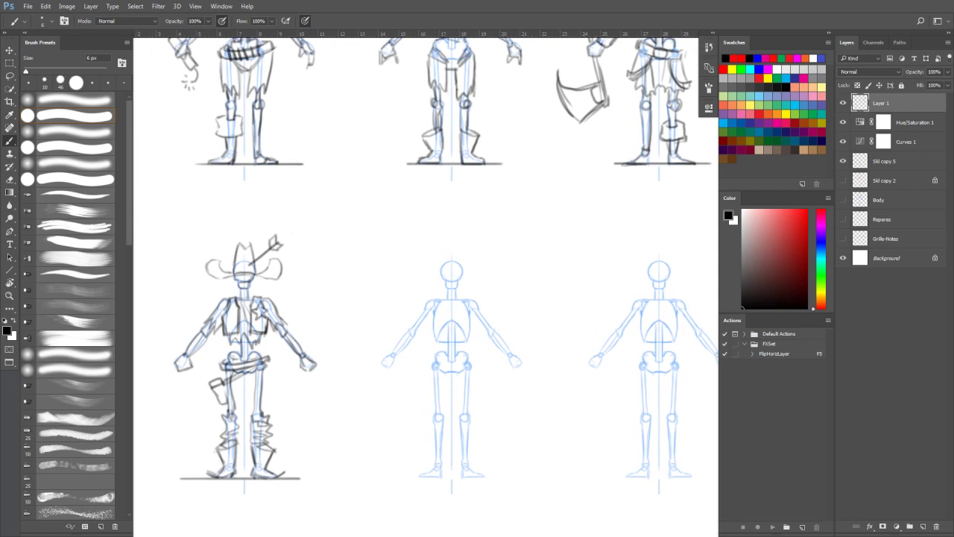
drag(250, 293, 328, 239)
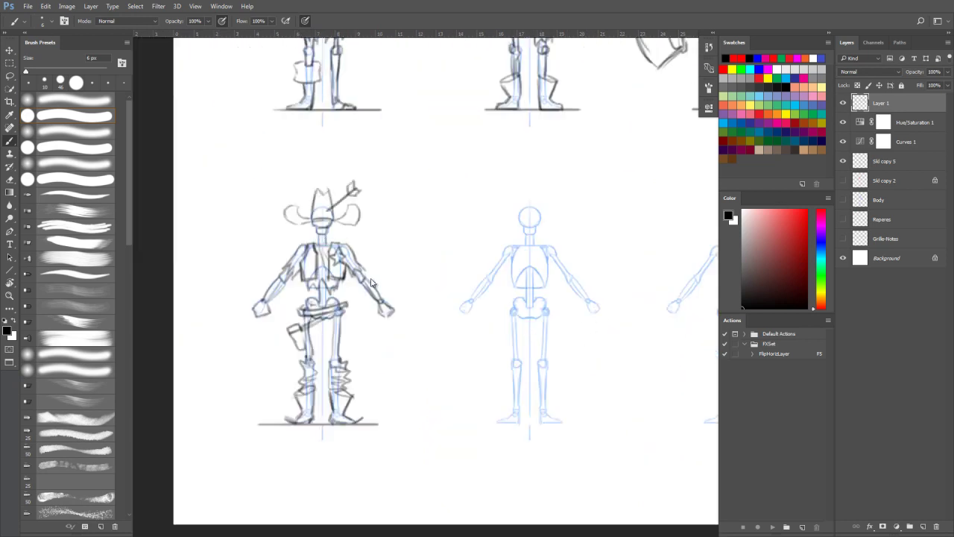
drag(383, 267, 359, 304)
mouse_move(380, 270)
mouse_down()
mouse_move(385, 260)
mouse_move(393, 270)
mouse_move(357, 308)
mouse_up()
Step: Make a freehand Lasso selection around the whole cowboy skeleton
key(l)
mouse_move(380, 234)
mouse_down()
mouse_move(385, 183)
mouse_move(340, 150)
mouse_move(270, 173)
mouse_move(230, 298)
mouse_move(218, 397)
mouse_move(243, 459)
mouse_move(331, 463)
mouse_move(403, 441)
mouse_move(412, 285)
mouse_move(382, 232)
mouse_up()
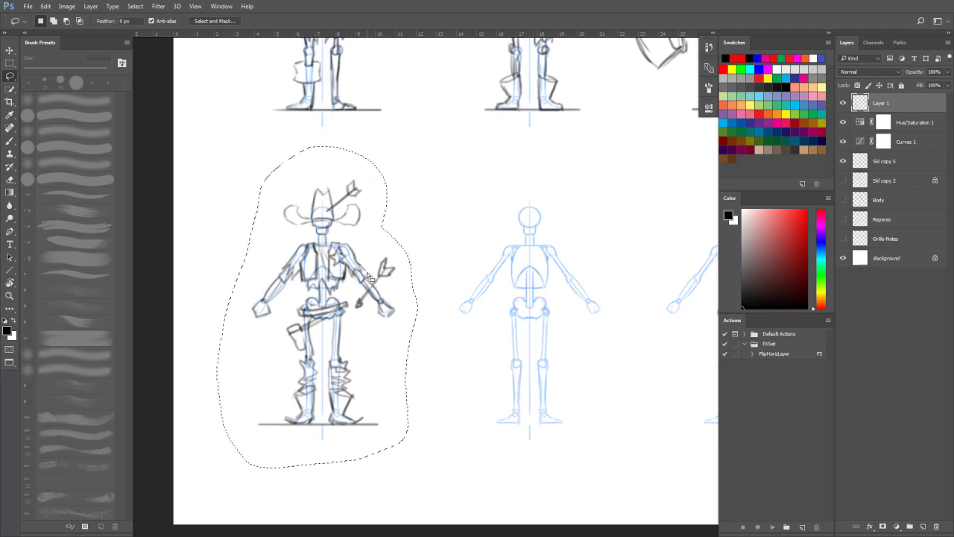
Step: Save the sheet as a layered Photoshop file named SKL_Thumbnail in the B2C1_Skeleton folder
key(ctrl+shift+s)
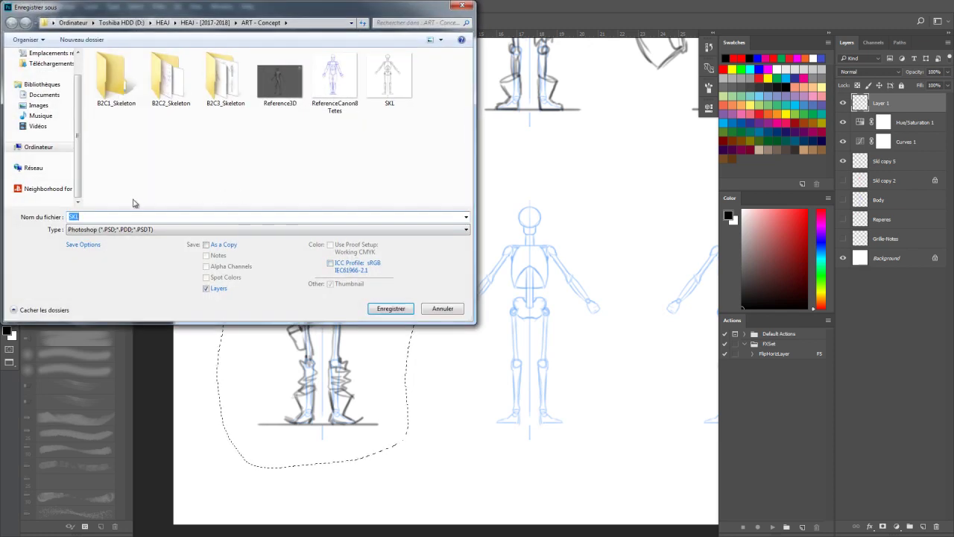
double_click(121, 95)
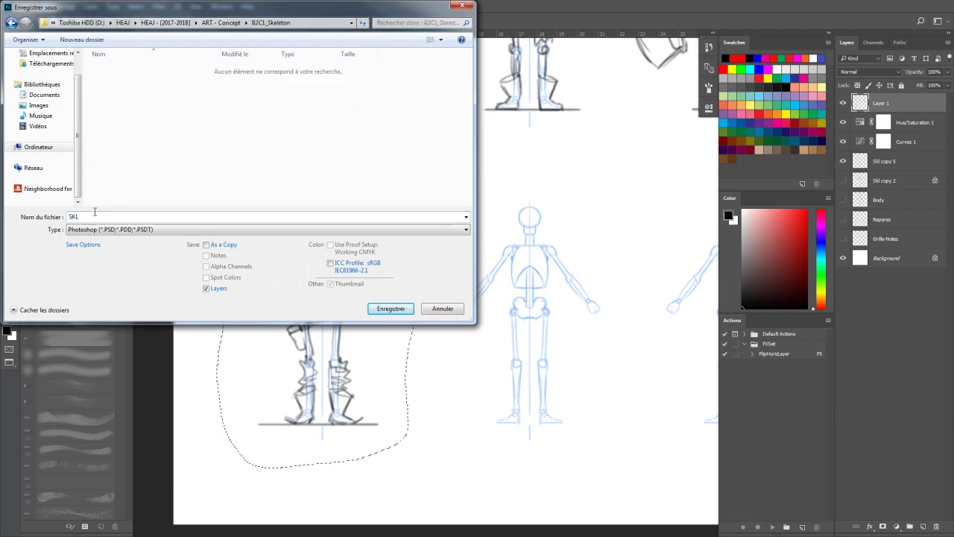
double_click(74, 216)
click(93, 217)
text(_Thumbnail)
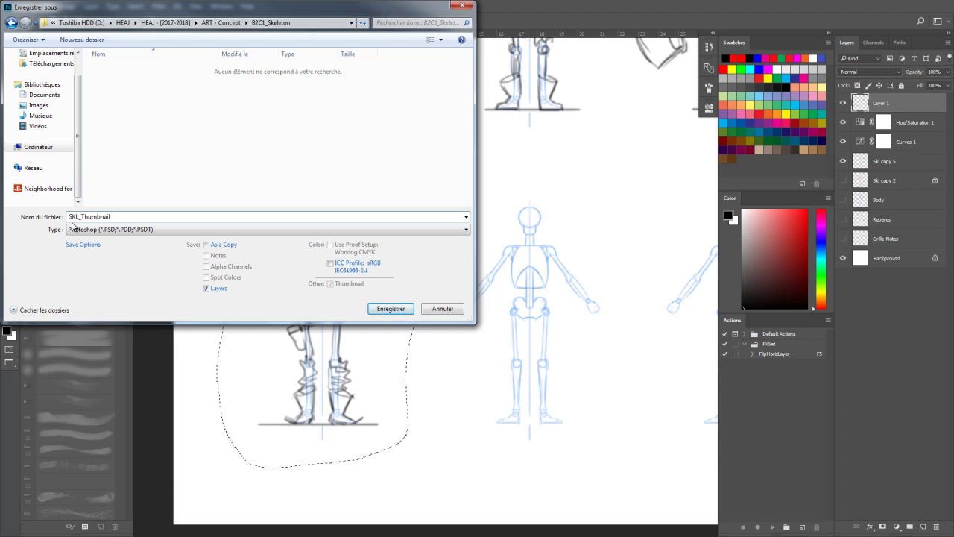
key(Return)
key(Return)
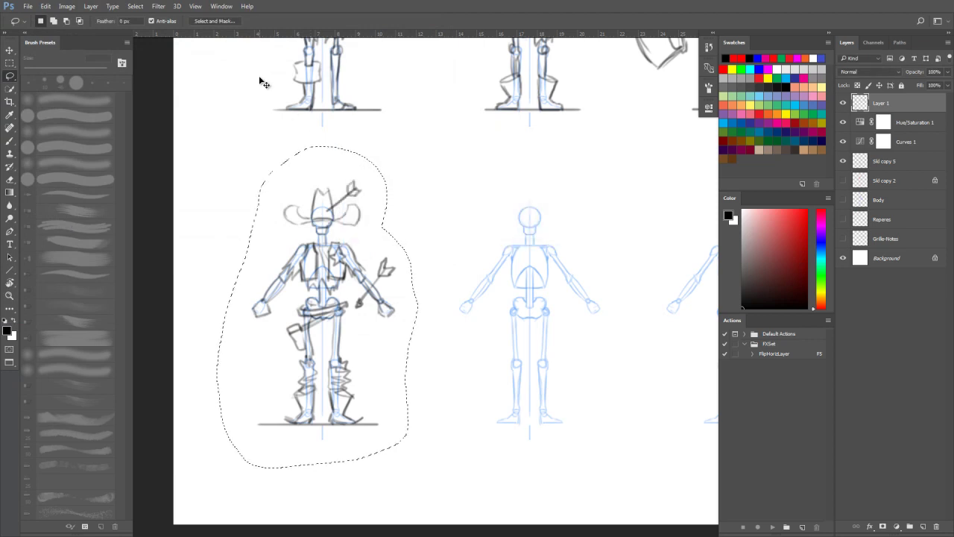
Step: Create a new 1000 x 1000 pixel document at 72 pixels/inch with a white background
key(ctrl+n)
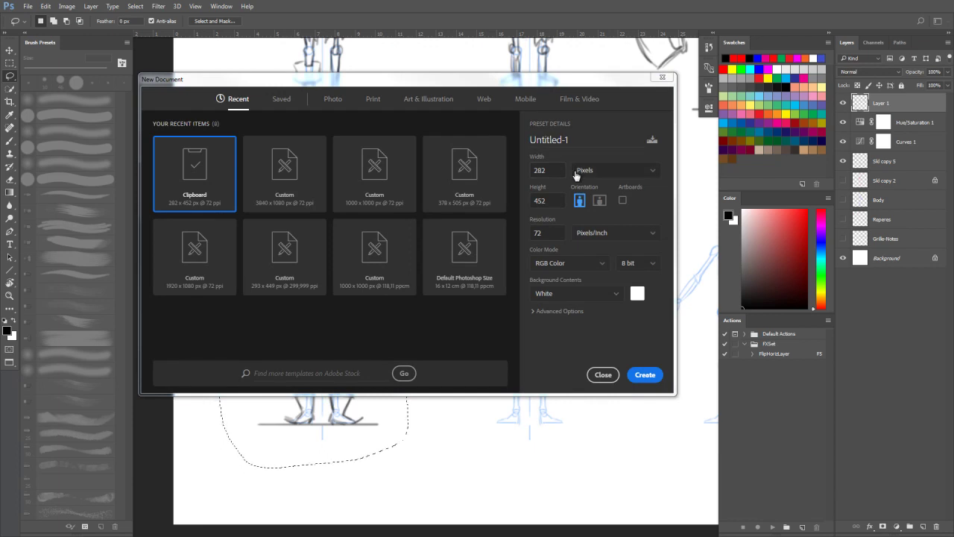
double_click(543, 171)
text(1000)
key(Tab)
text(1)
key(Return)
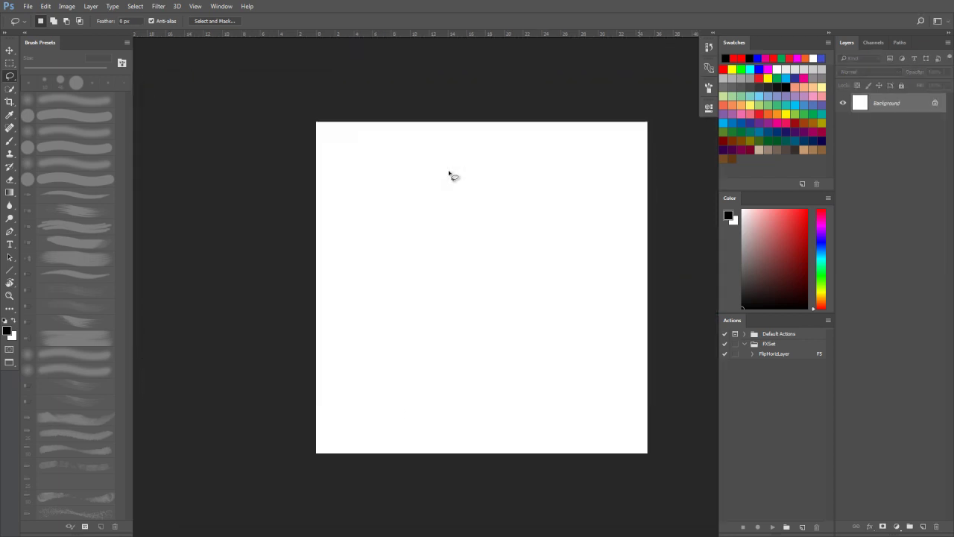
Step: Paste the copied cowboy skeleton and enlarge it to nearly fill the canvas height, centred on the page
key(ctrl+v)
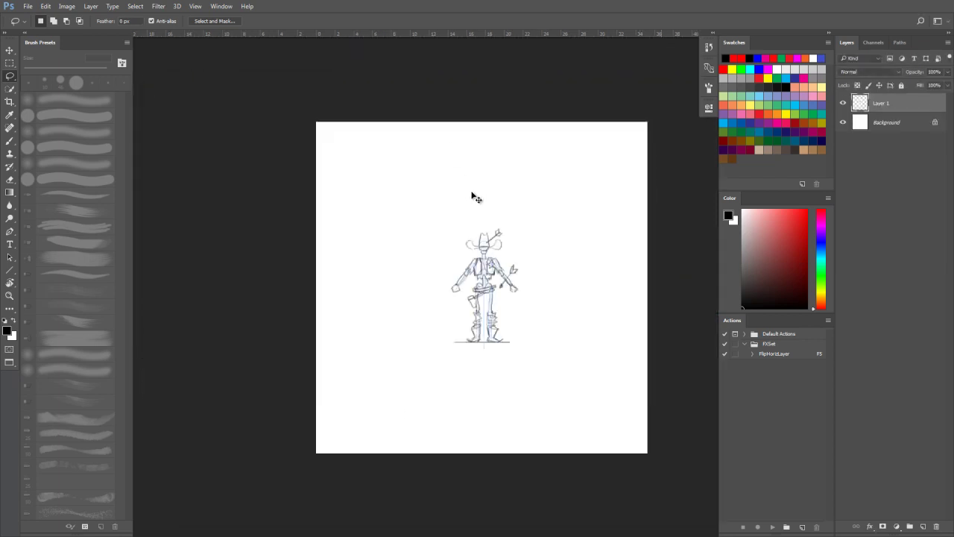
key(ctrl+t)
drag(529, 211, 575, 136)
drag(550, 179, 539, 170)
drag(566, 133, 588, 109)
key(l)
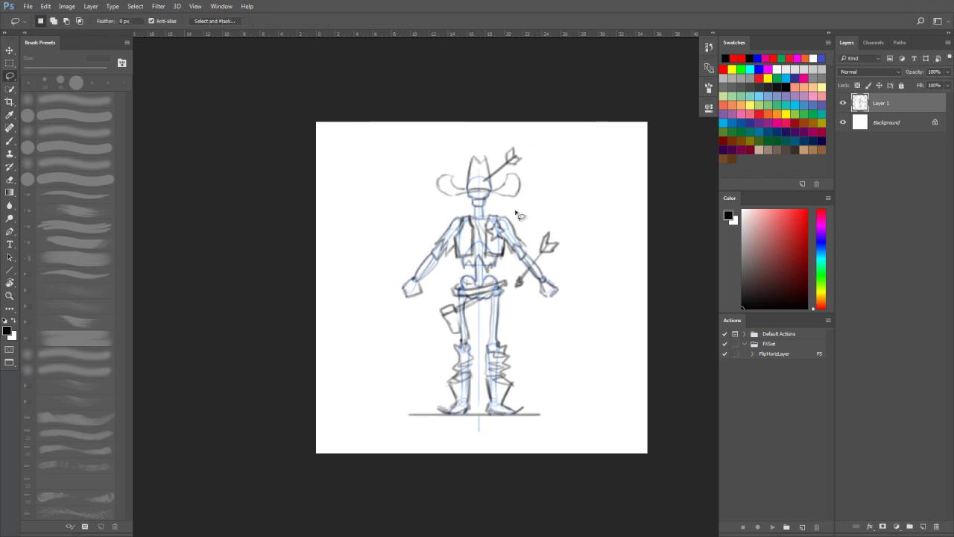
drag(493, 225, 492, 228)
drag(490, 177, 401, 161)
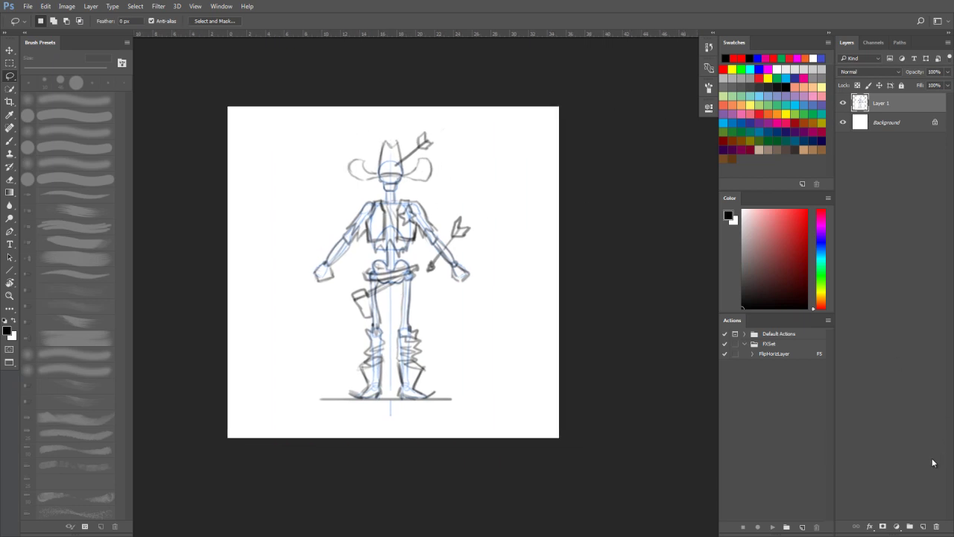
Step: On a new layer, handwrite the arrowed notes "CHAPEAU CB" for the hat and "CEINTURE +HOLSTER" for the gun belt
click(925, 526)
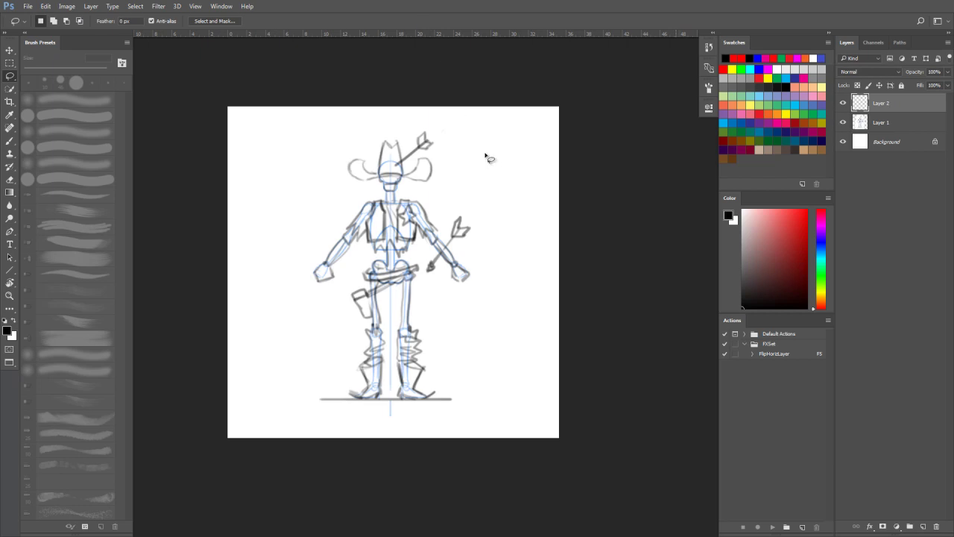
key(b)
drag(428, 165, 463, 147)
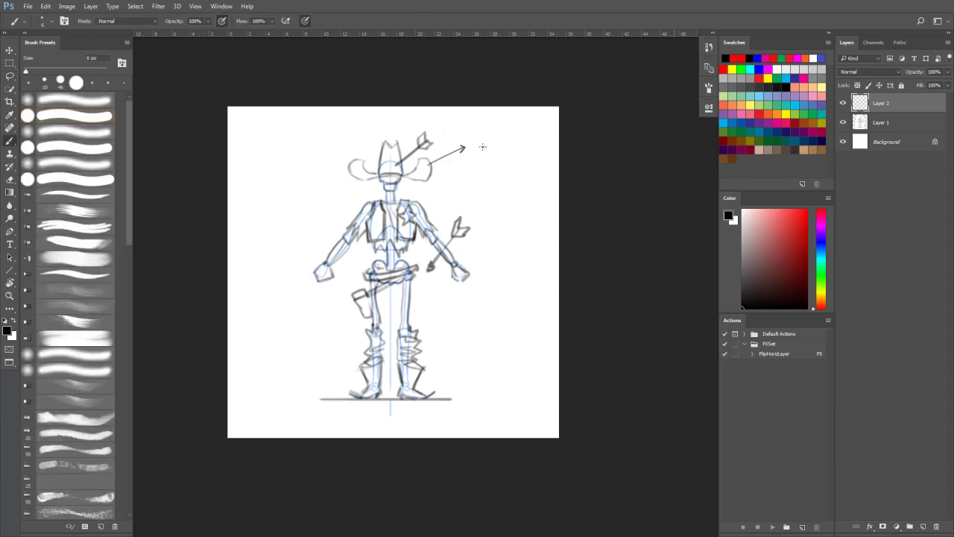
drag(476, 143, 526, 141)
mouse_move(400, 282)
mouse_down()
mouse_move(452, 305)
mouse_move(398, 280)
mouse_move(469, 303)
mouse_move(507, 295)
mouse_move(471, 321)
mouse_move(524, 313)
mouse_up()
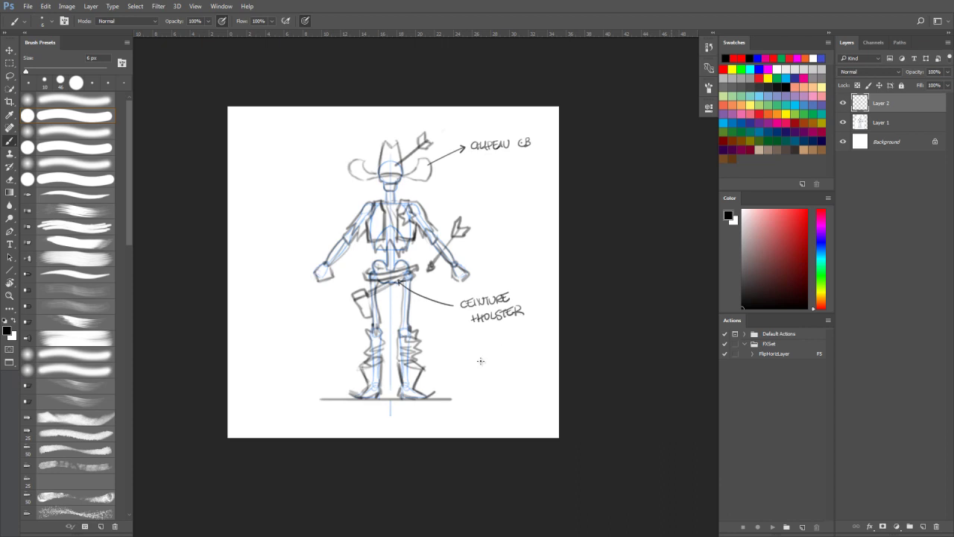
Step: Handwrite arrowed notes "SANTIAG." for the boots, "FLÈCHES" for the arrows and "ETOILE" for the vest's star
mouse_move(455, 364)
mouse_down()
mouse_move(424, 378)
mouse_move(472, 370)
mouse_up()
drag(465, 366, 501, 364)
mouse_move(481, 206)
mouse_down()
mouse_move(471, 218)
mouse_move(483, 203)
mouse_up()
mouse_move(483, 194)
mouse_down()
mouse_move(500, 205)
mouse_move(501, 192)
mouse_move(511, 204)
mouse_up()
drag(514, 195, 516, 198)
drag(511, 195, 518, 200)
mouse_move(415, 208)
mouse_down()
mouse_move(449, 196)
mouse_move(464, 173)
mouse_up()
drag(457, 181, 471, 171)
drag(466, 172, 478, 182)
drag(482, 171, 491, 182)
drag(477, 170, 477, 169)
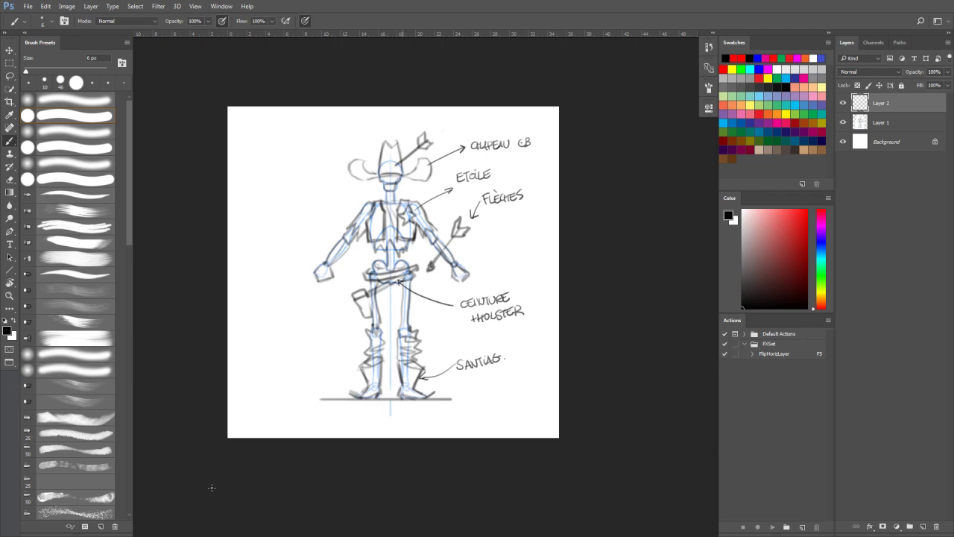
Step: Switch to Chrome and search Google for "cow boy hat"
click(14, 527)
click(14, 527)
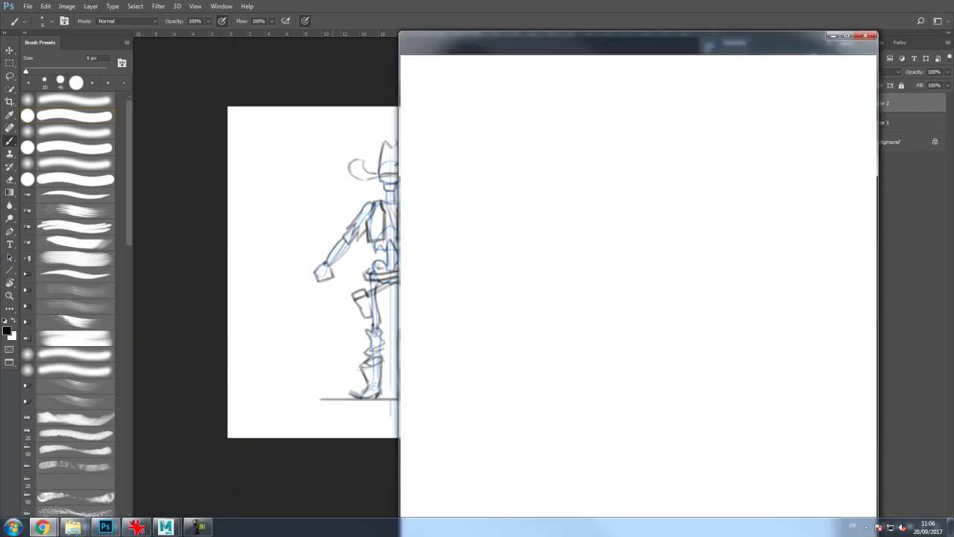
drag(551, 35, 406, 2)
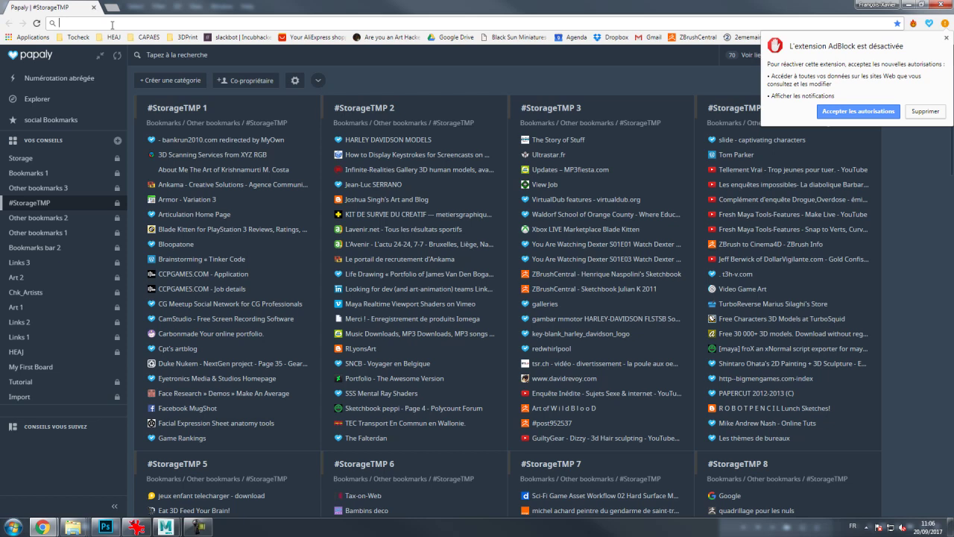
text(cow)
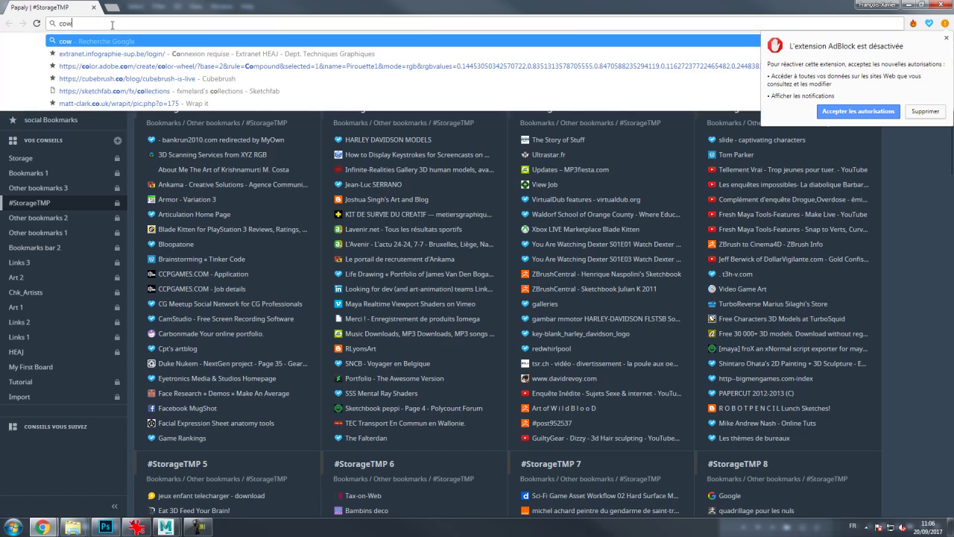
text( boy hat)
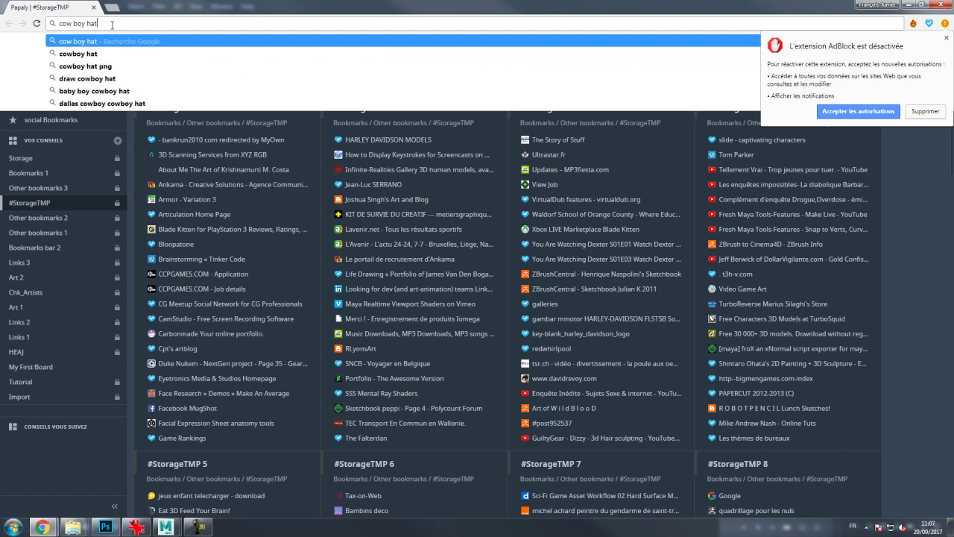
key(Return)
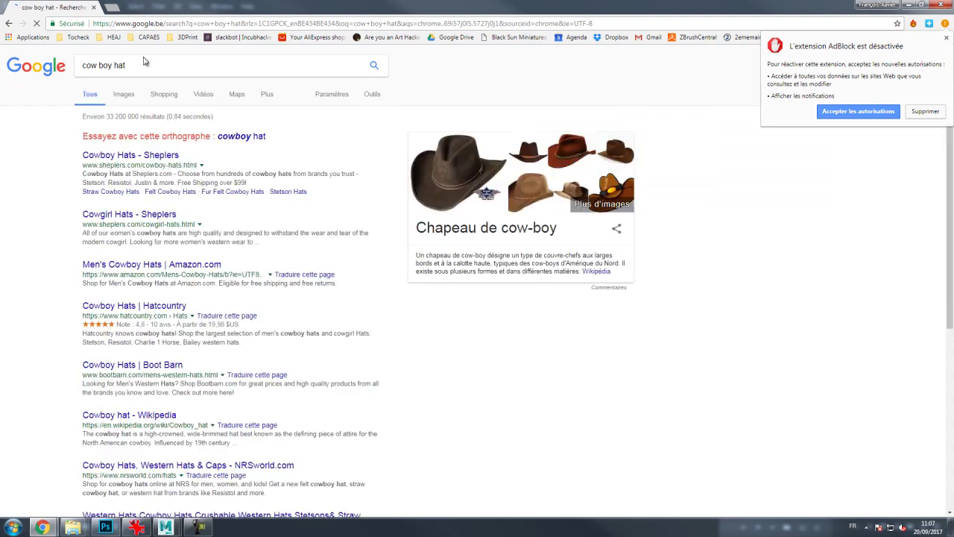
Step: Show the image results for the cowboy hat search and restrict them to the large size (Grandes)
click(374, 94)
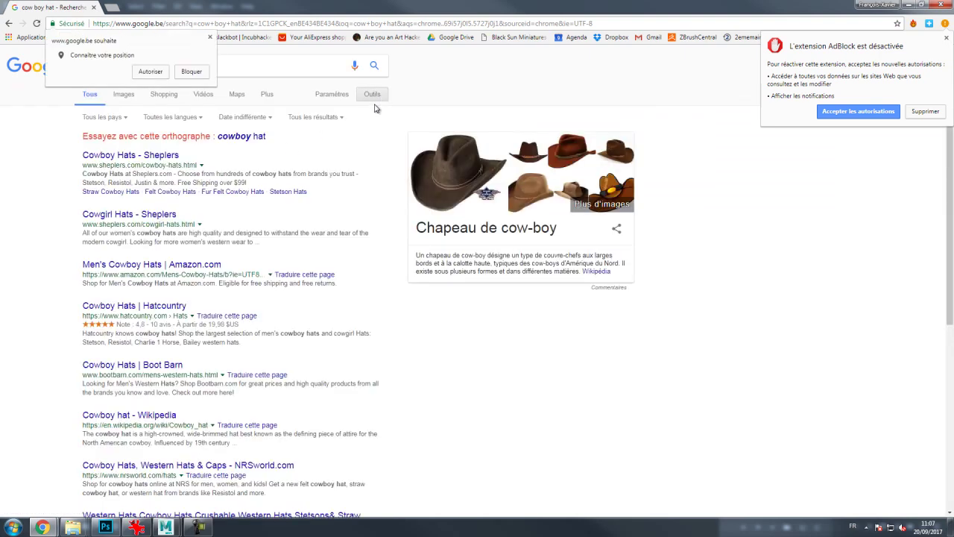
click(372, 96)
click(372, 95)
click(125, 99)
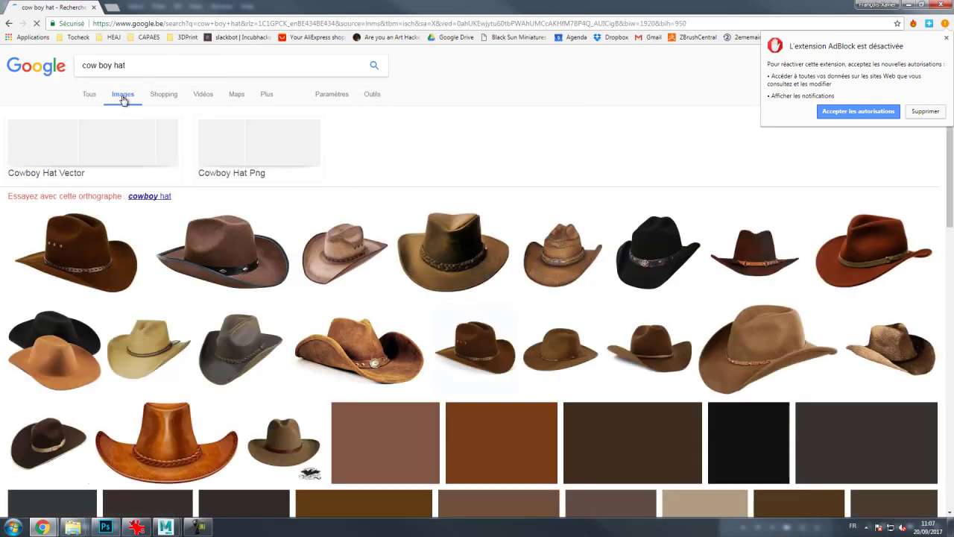
click(371, 97)
click(91, 112)
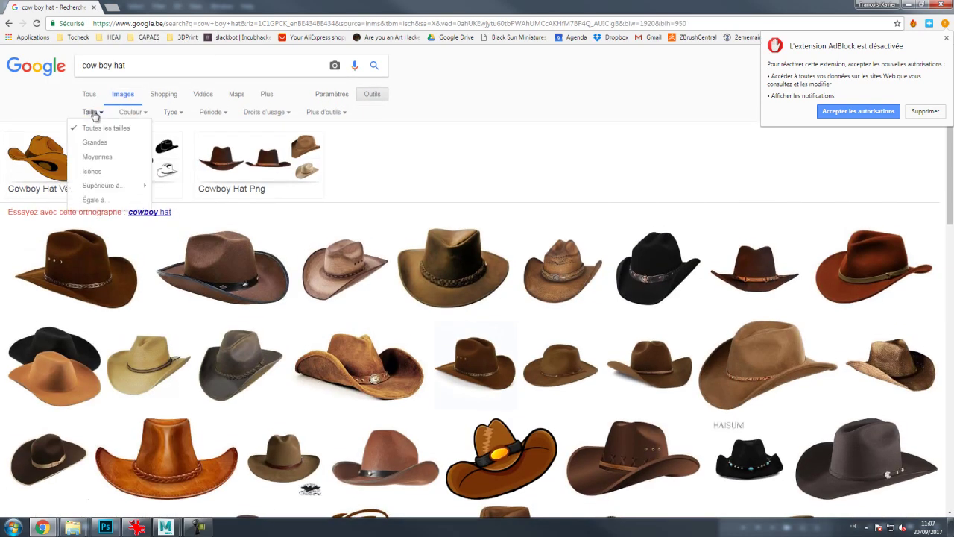
click(96, 142)
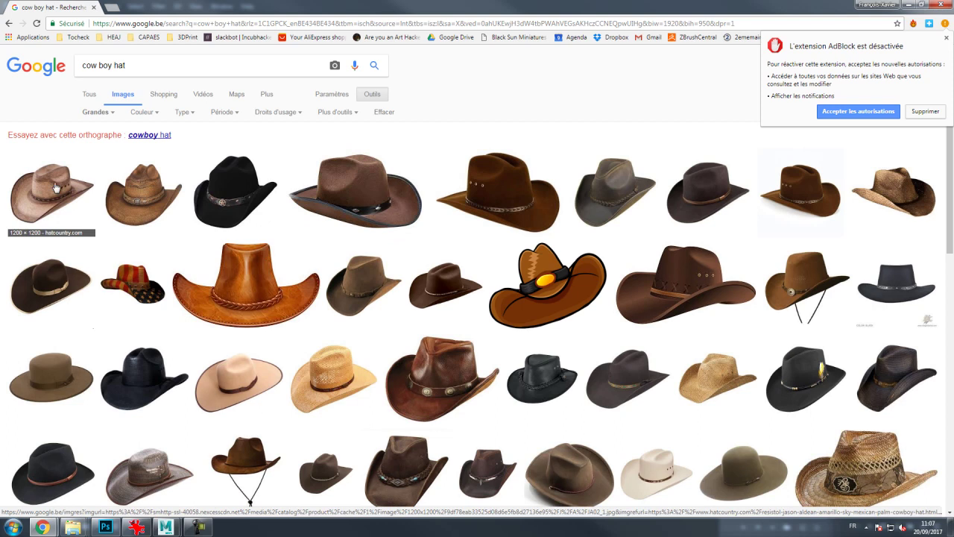
Step: Look through the large cowboy hat images for a suitable reference for the character's hat
scroll(422, 237, down, 1)
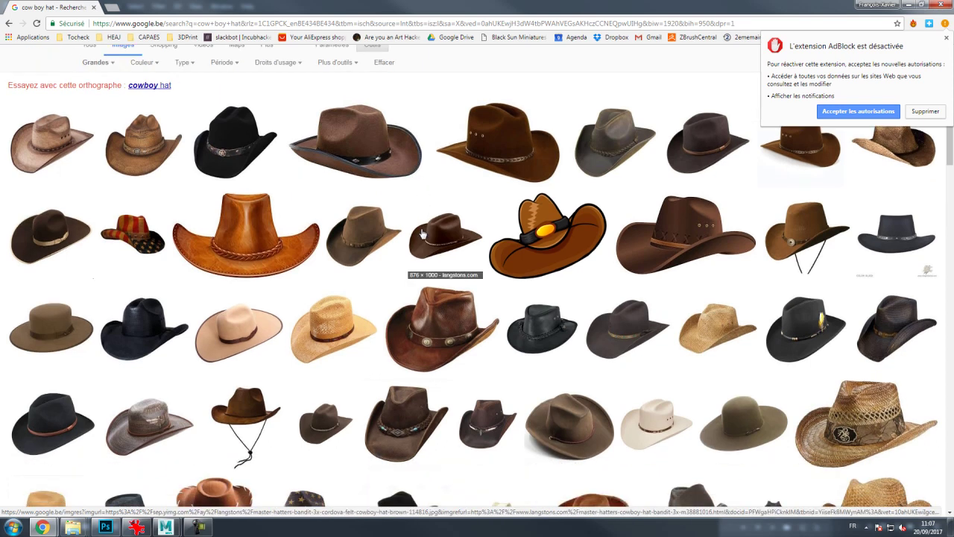
scroll(422, 236, up, 1)
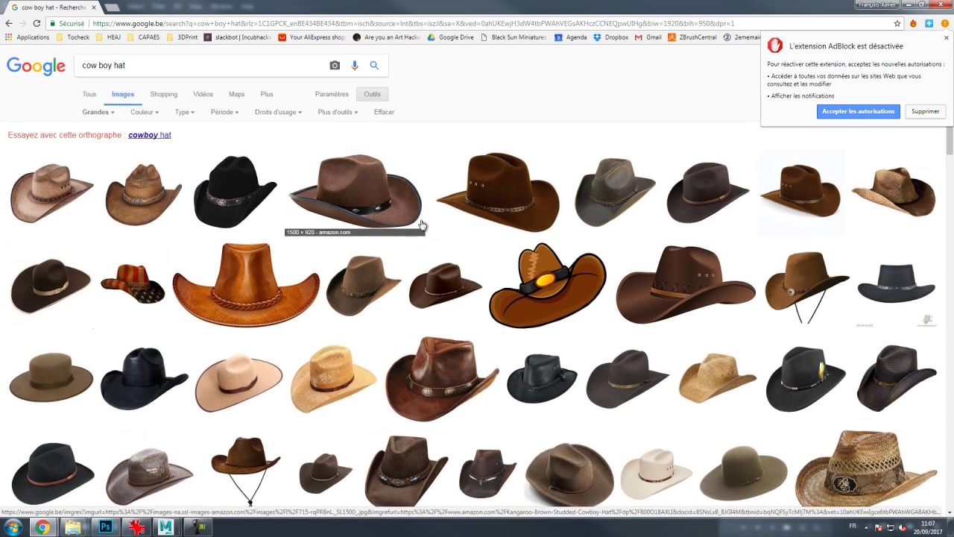
scroll(422, 224, down, 1)
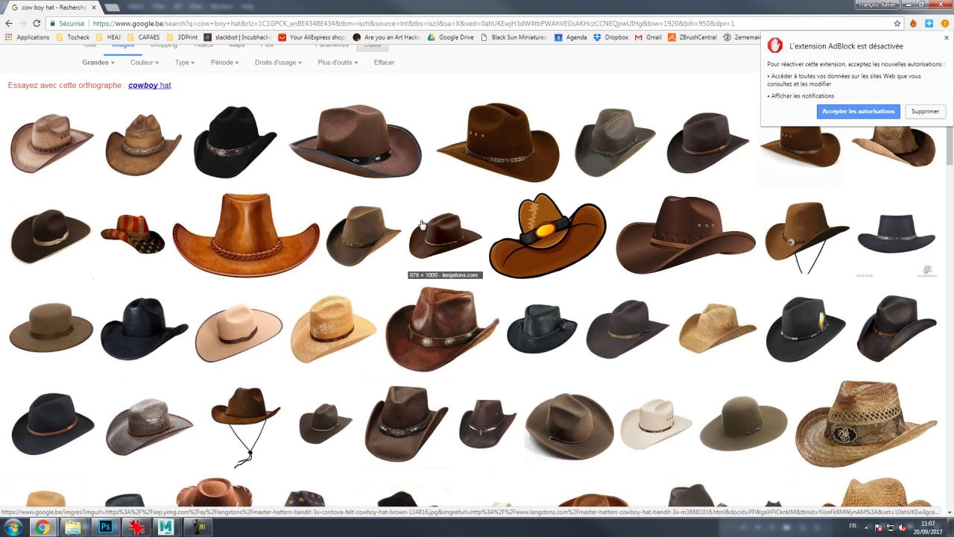
scroll(422, 225, down, 1)
scroll(422, 225, down, 1)
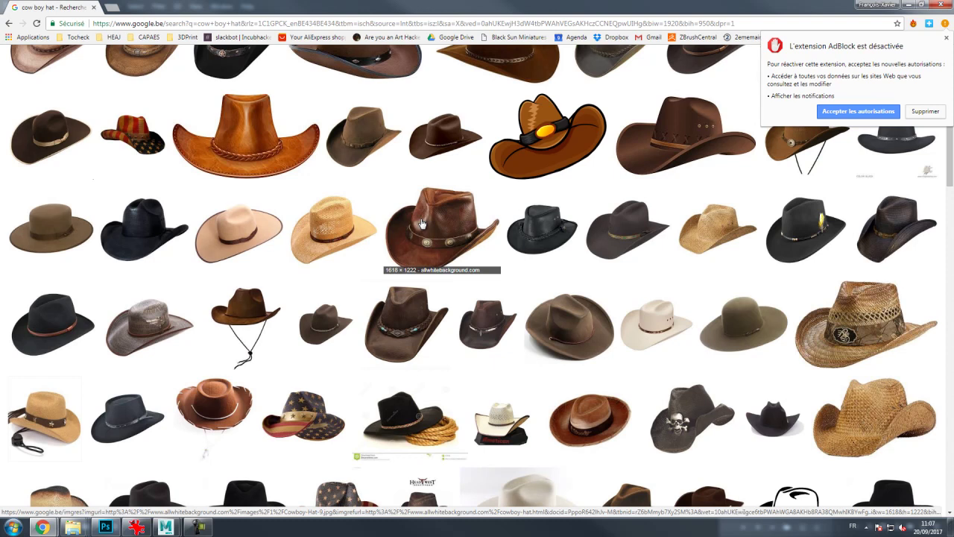
scroll(422, 223, down, 1)
scroll(422, 221, down, 1)
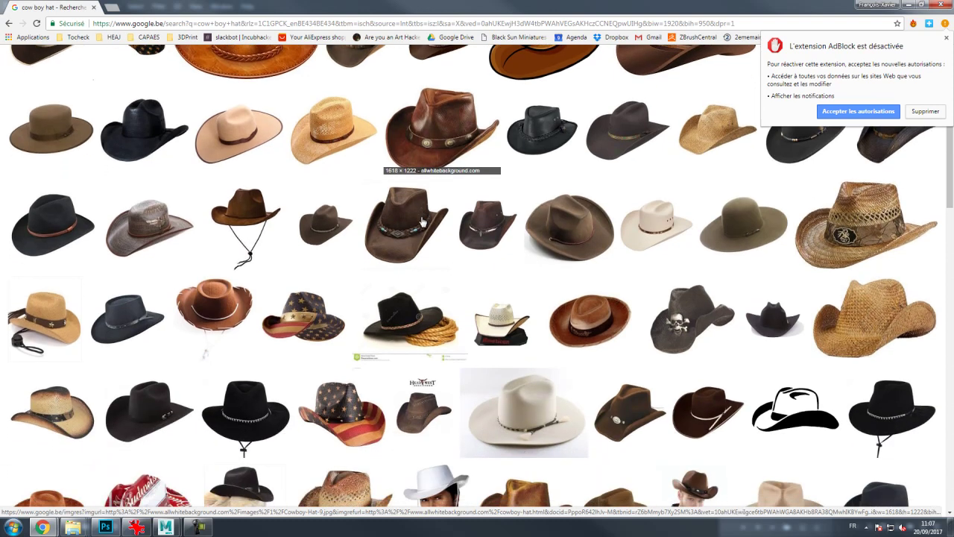
scroll(422, 221, down, 1)
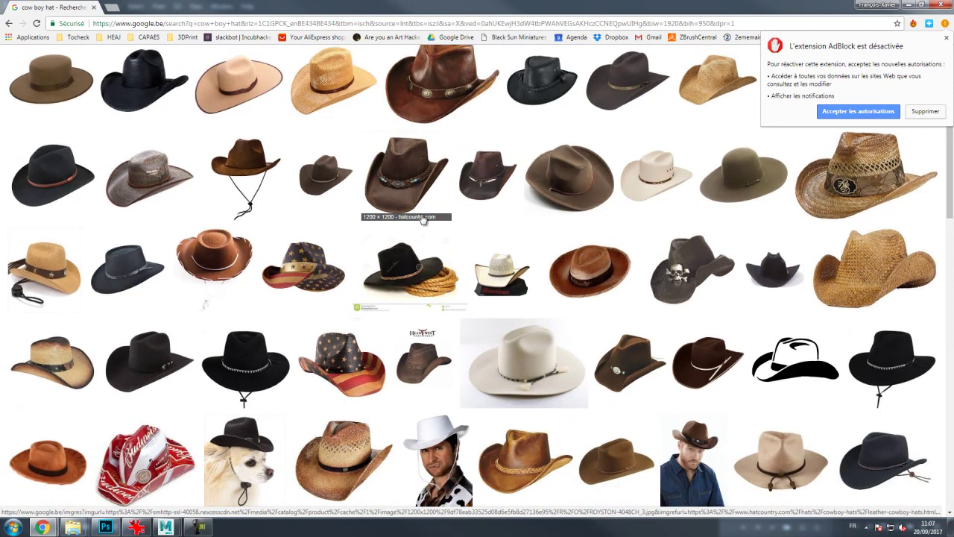
scroll(422, 219, down, 1)
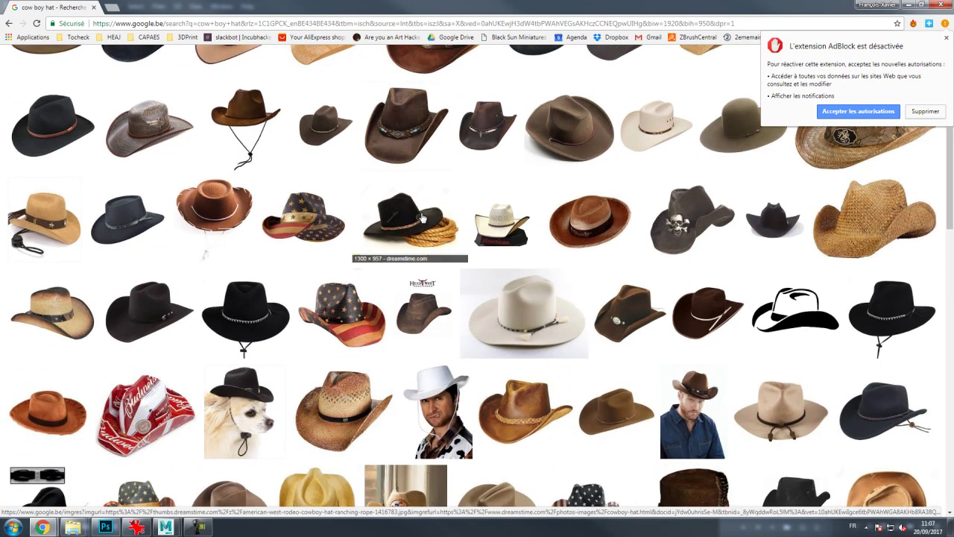
scroll(422, 219, up, 5)
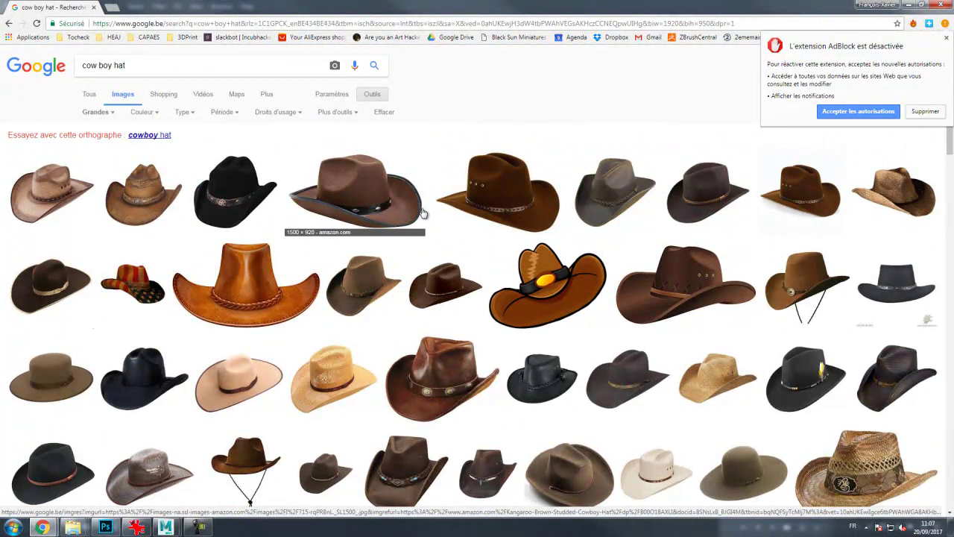
scroll(423, 214, down, 1)
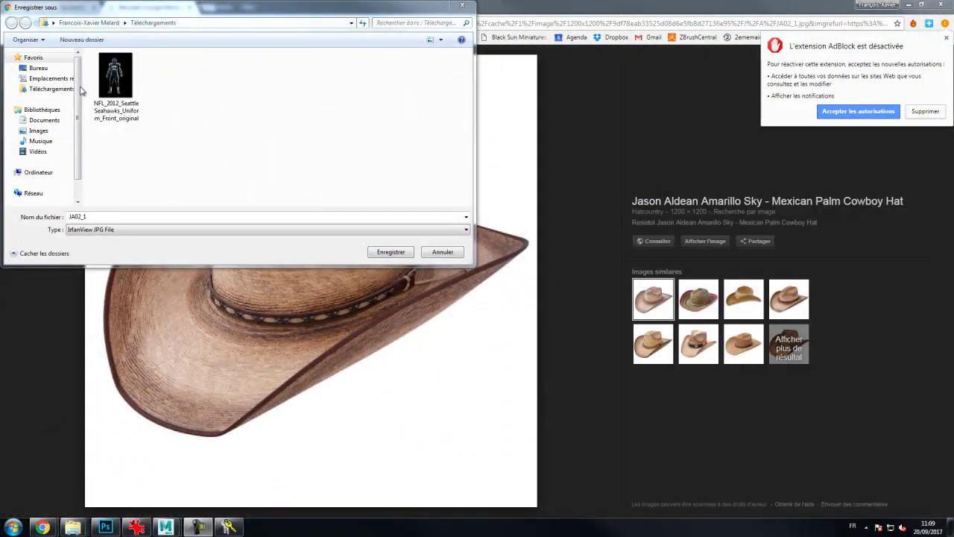
Step: Browse the save location for the hat image to D: > HEAJ > HEAJ - [2017-2018] > ART - Concept > B2C1_Skeleton
click(41, 173)
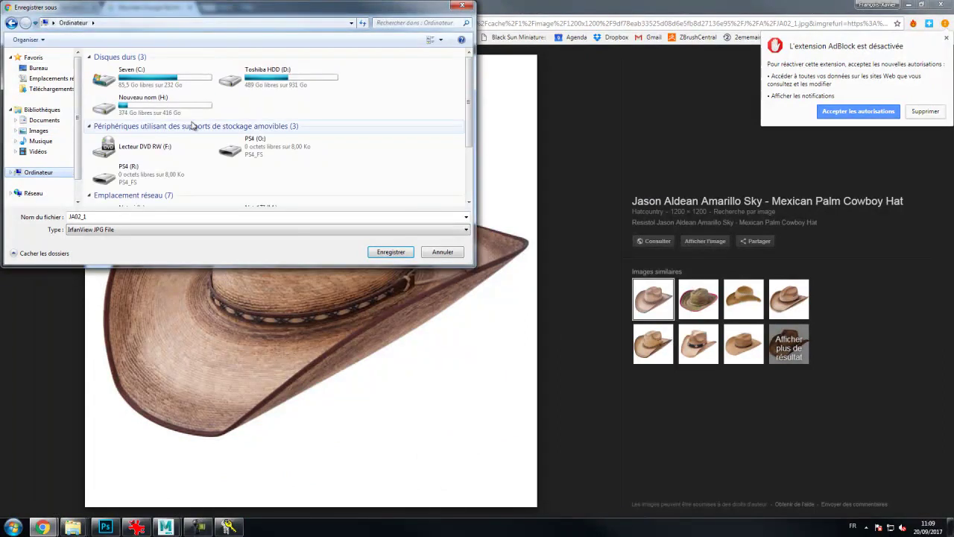
double_click(267, 74)
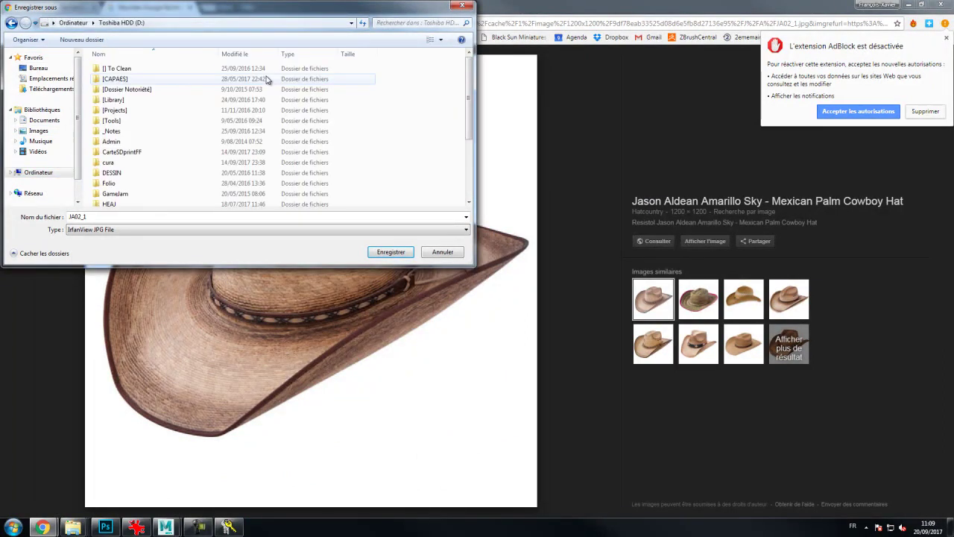
double_click(110, 204)
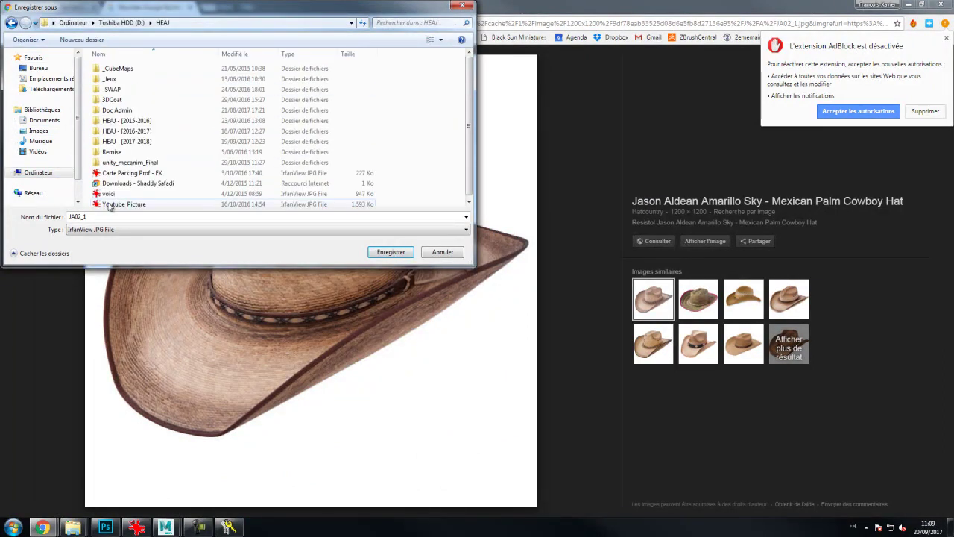
double_click(135, 142)
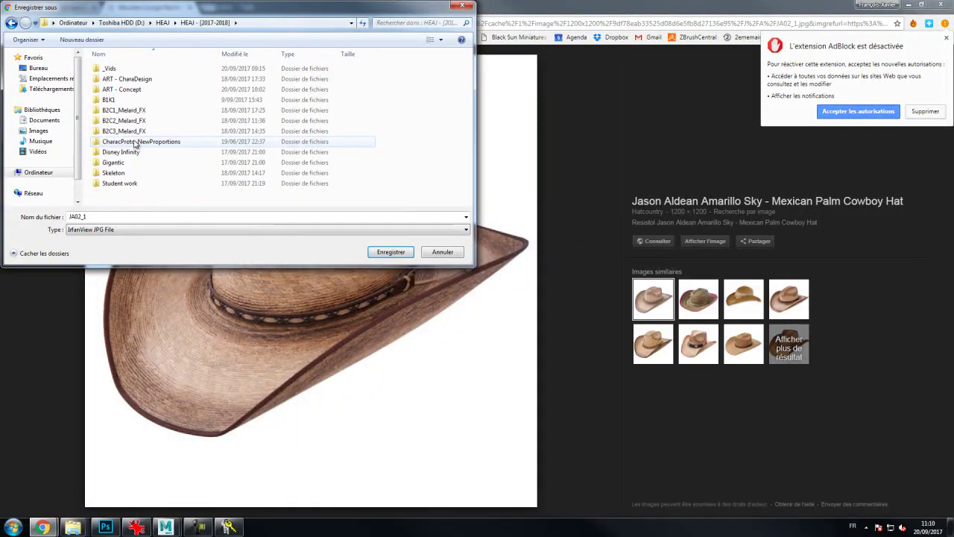
double_click(121, 89)
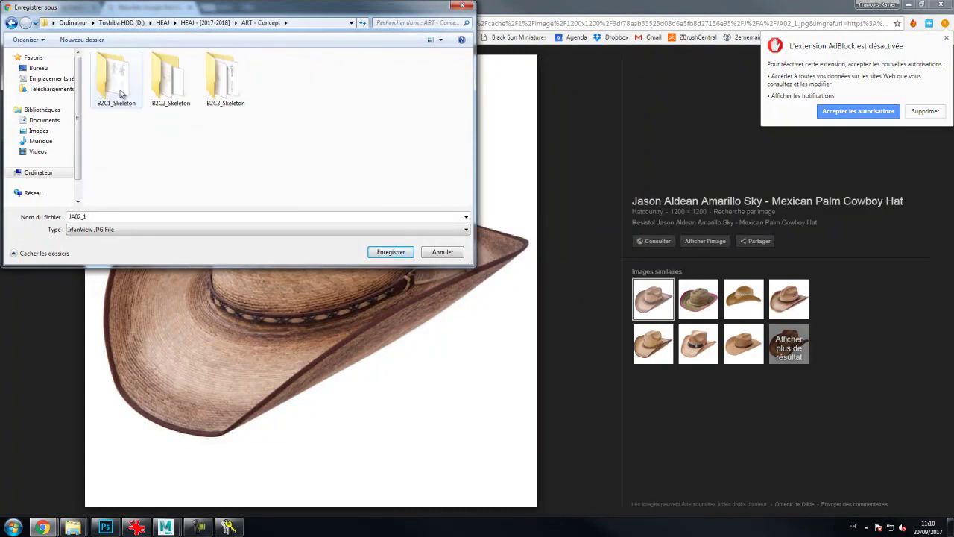
double_click(119, 94)
Step: Create a folder named References inside B2C1_Skeleton and save the hat image JA02_1 in it
right_click(158, 119)
mouse_move(186, 251)
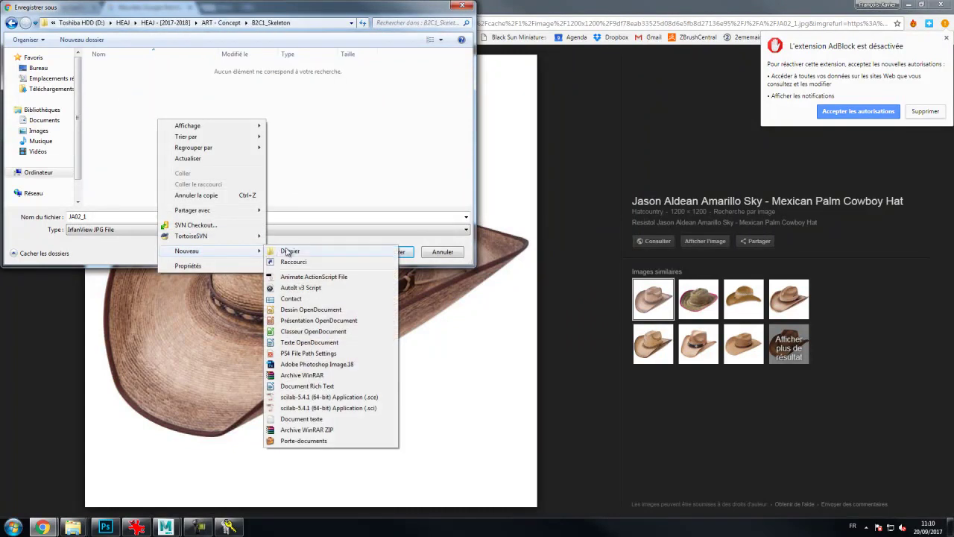
click(291, 251)
text(Ref)
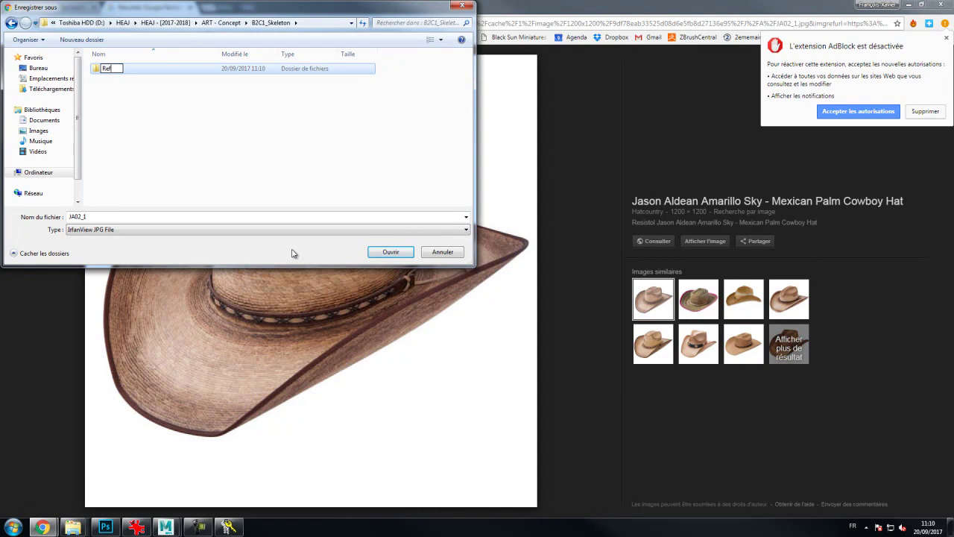
text(erences)
key(Return)
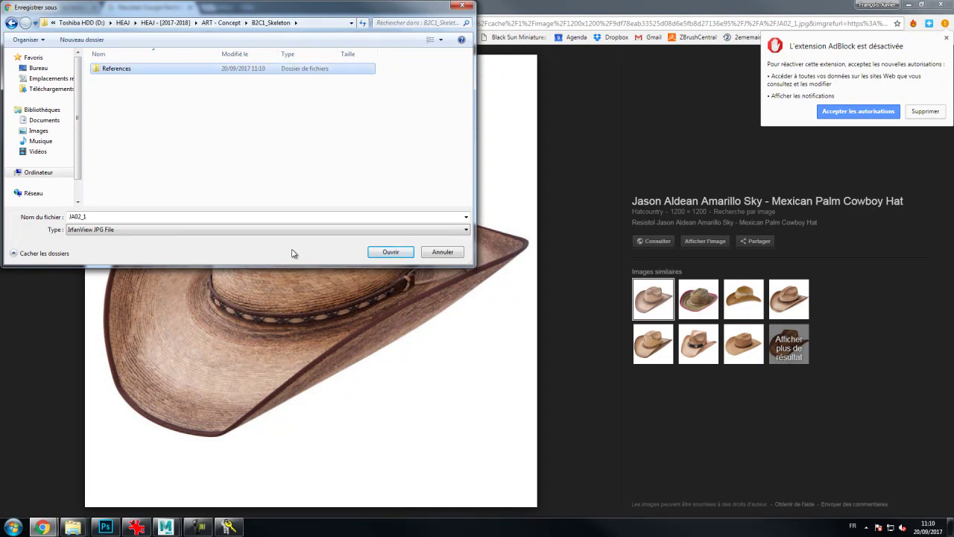
key(Return)
click(391, 252)
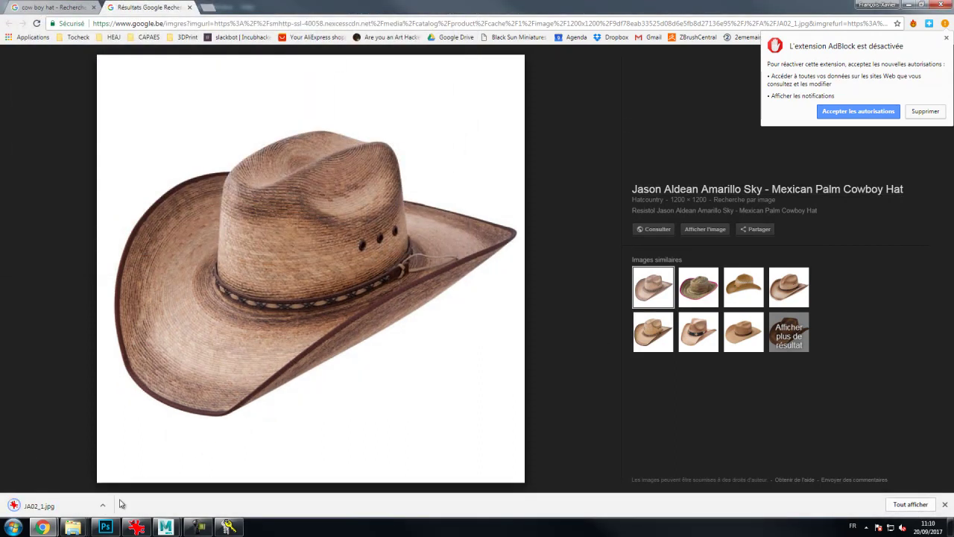
Step: Switch to Photoshop and look over the collected images in the References folder window, moving it off the canvas
click(105, 527)
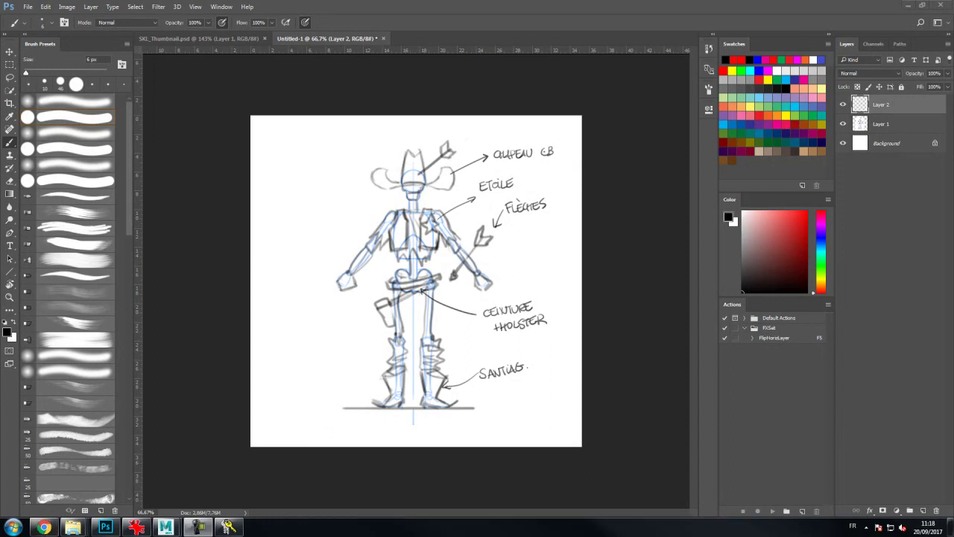
drag(953, 74, 651, 49)
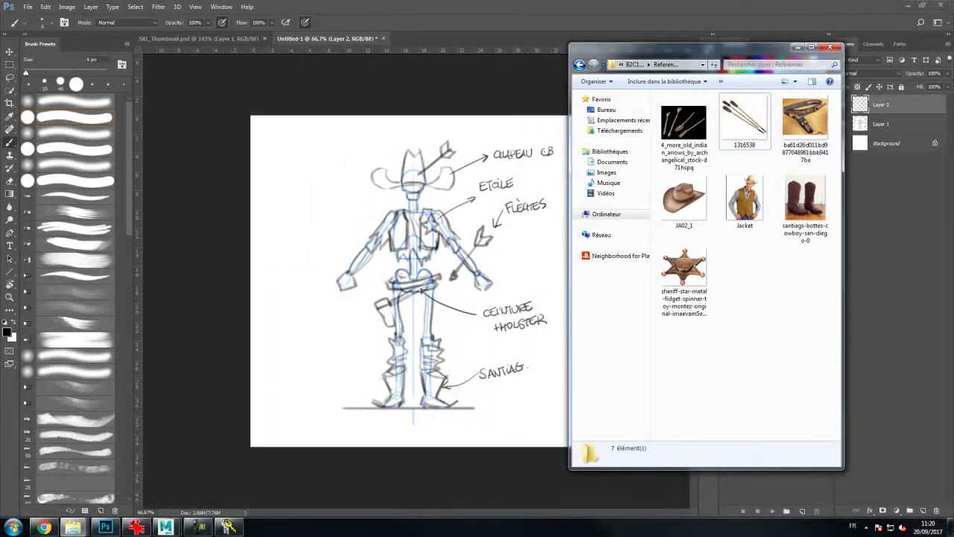
drag(639, 47, 78, 52)
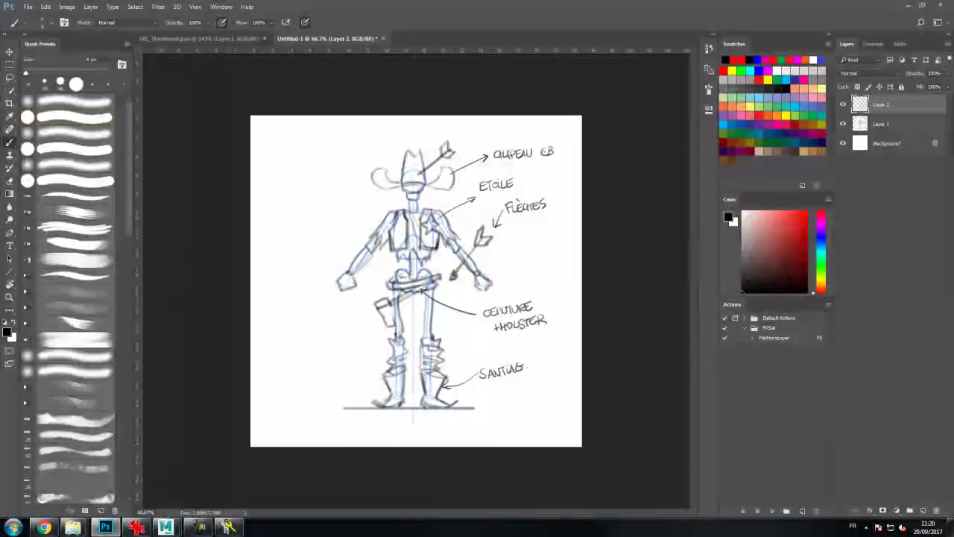
Step: Hide the notes on Layer 2 and add a Curves adjustment above Layer 1 that raises the Blue channel to tint the sketch blue
click(843, 104)
click(881, 124)
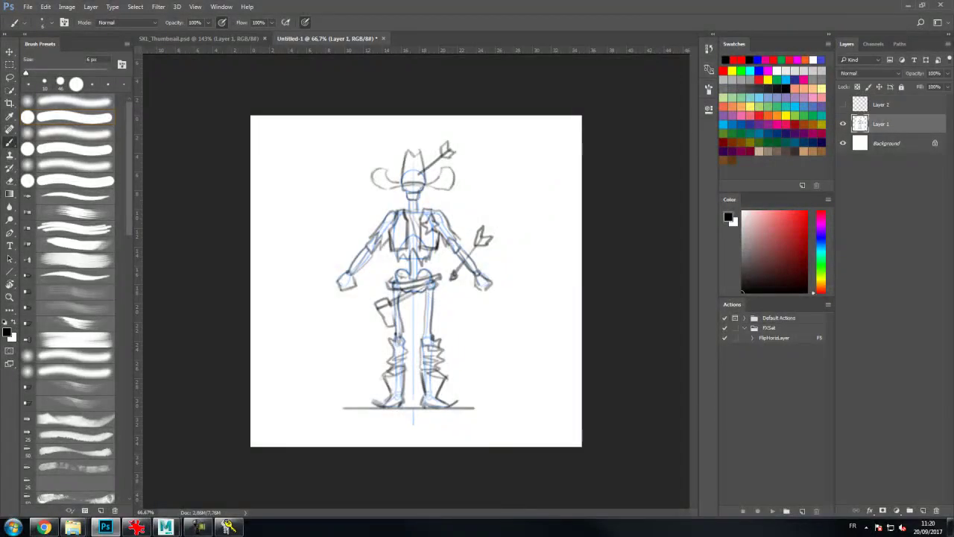
click(896, 511)
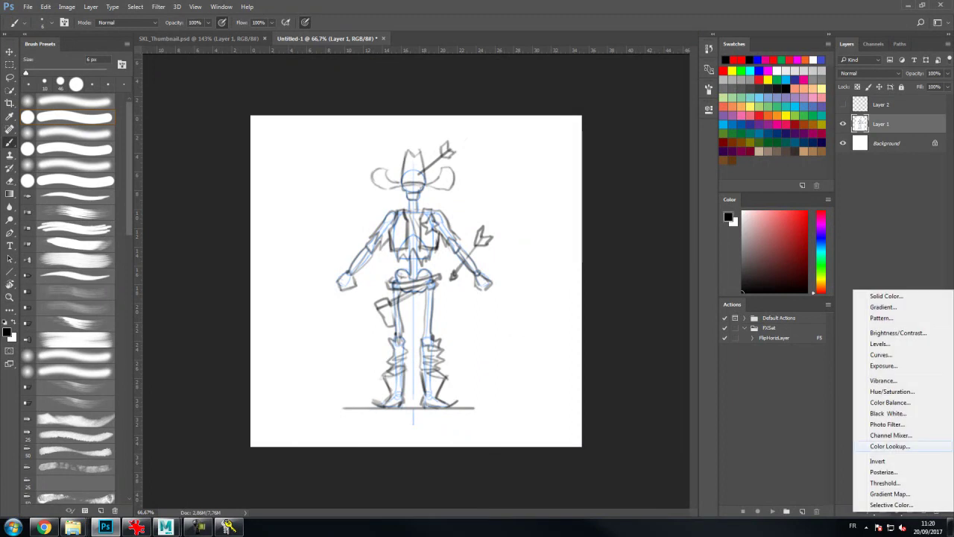
click(881, 355)
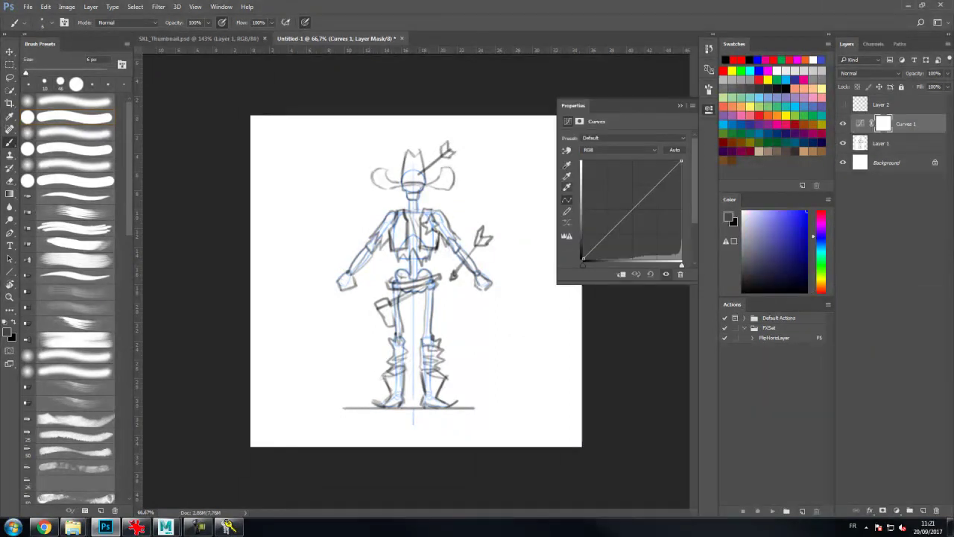
click(619, 150)
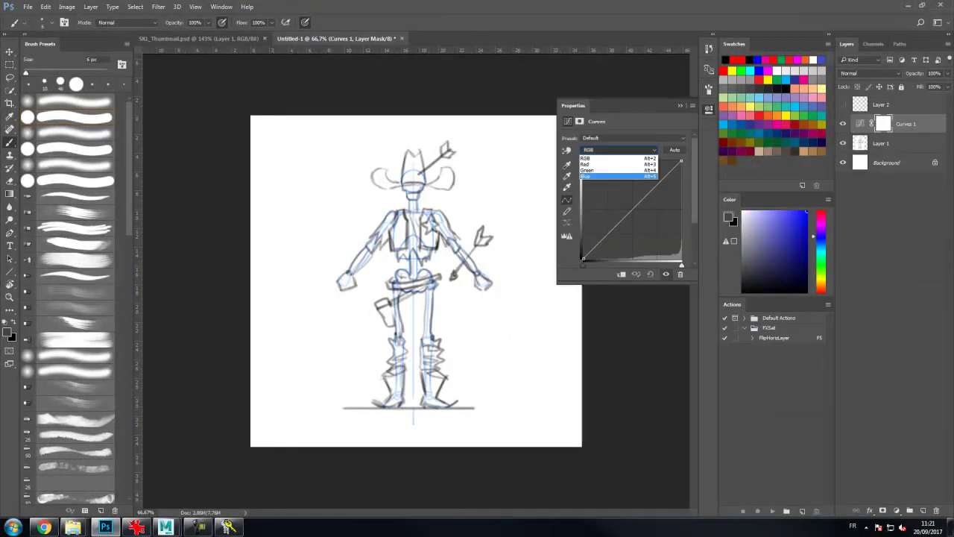
click(589, 175)
drag(630, 211, 613, 186)
Step: Add a Hue/Saturation adjustment with hue -18, saturation +49 and lightness +24, plus a new empty layer above it
click(897, 510)
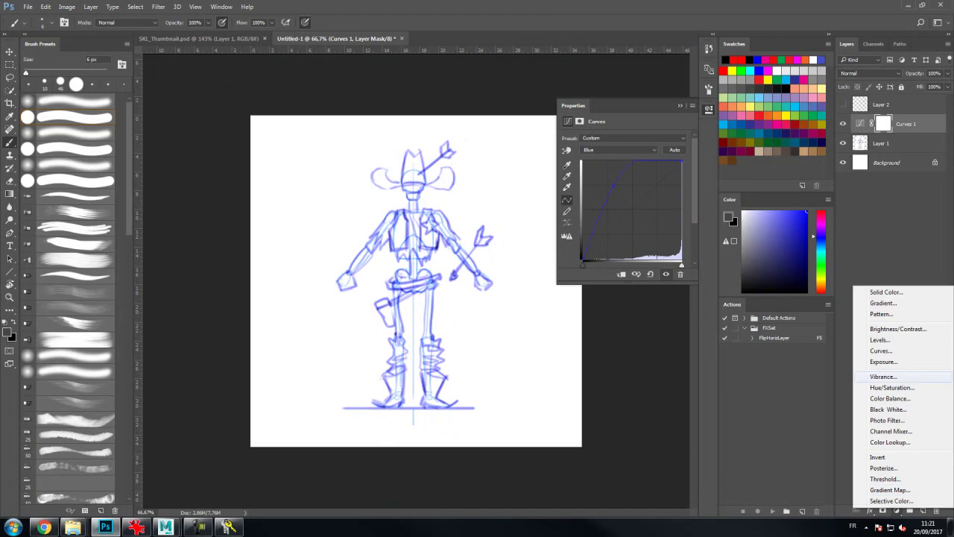
click(892, 388)
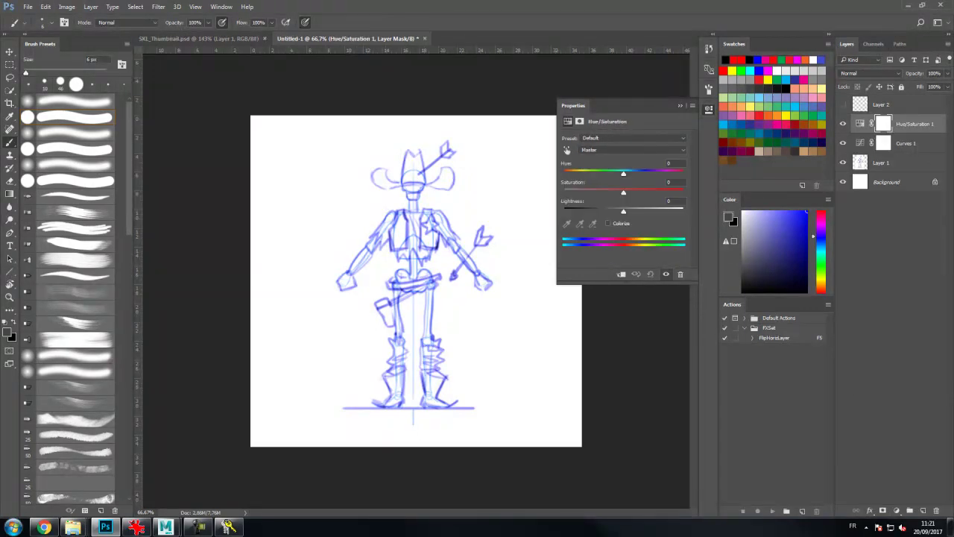
mouse_move(623, 211)
mouse_down()
mouse_move(651, 211)
mouse_move(619, 193)
mouse_move(652, 193)
mouse_move(613, 173)
mouse_up()
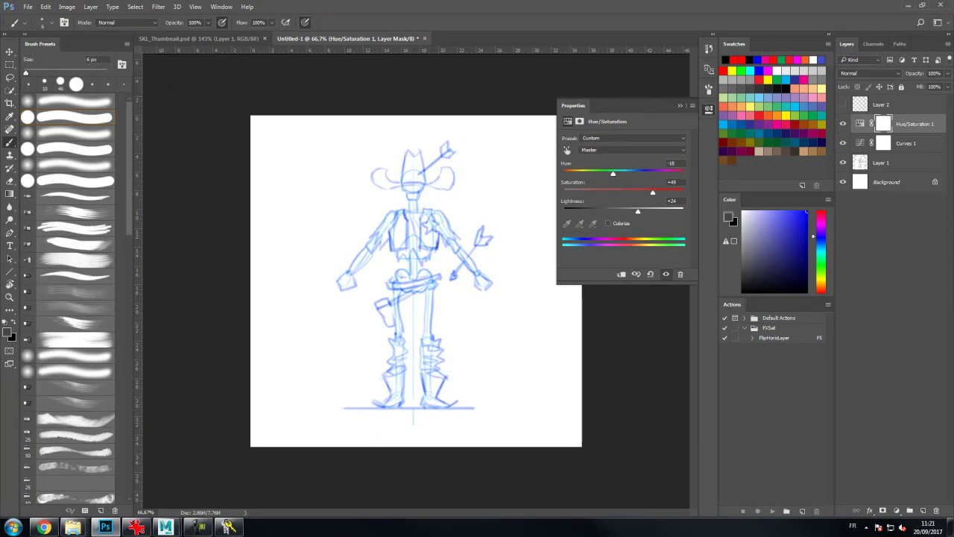
click(843, 104)
click(843, 104)
click(680, 105)
click(923, 510)
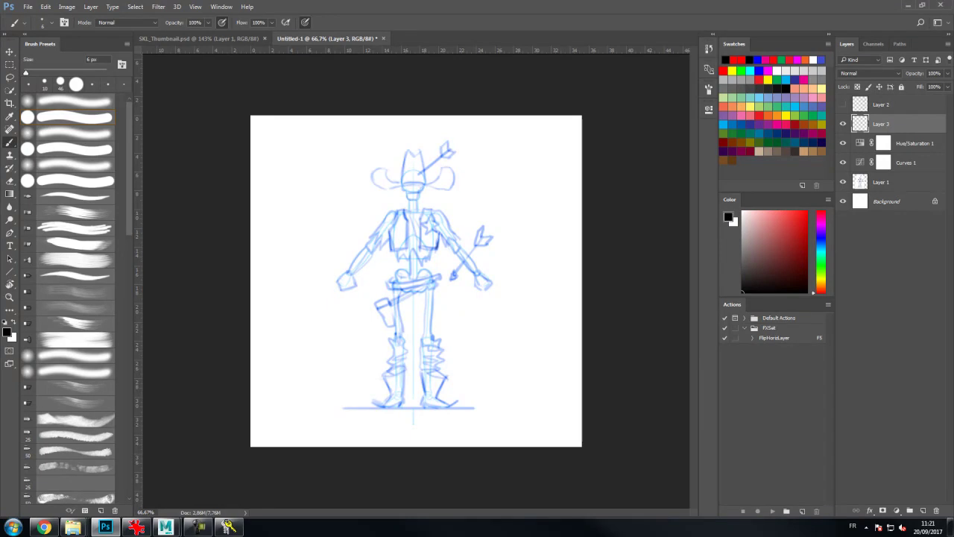
Step: Switch to IrfanView, move the cowboy boots reference off the canvas area, and return to Photoshop
click(136, 527)
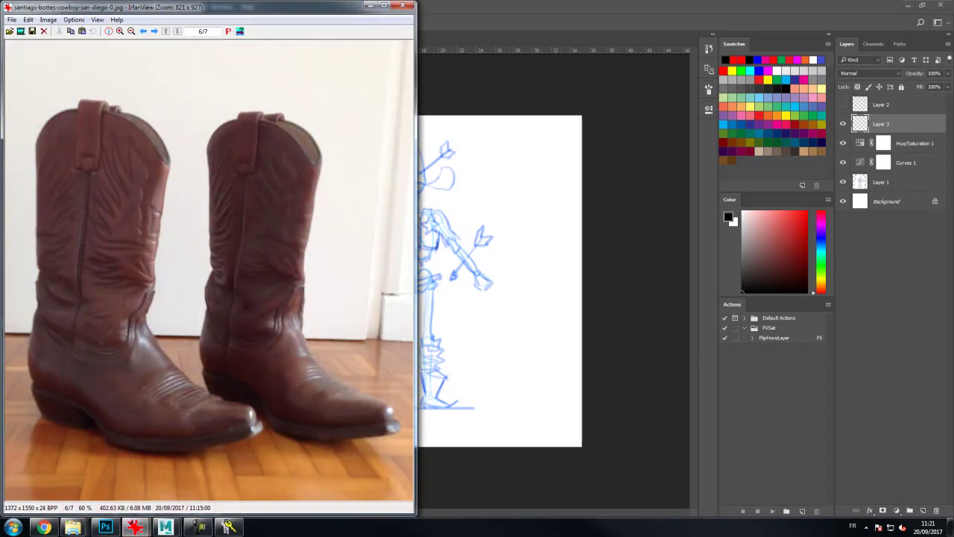
drag(29, 7, 945, 19)
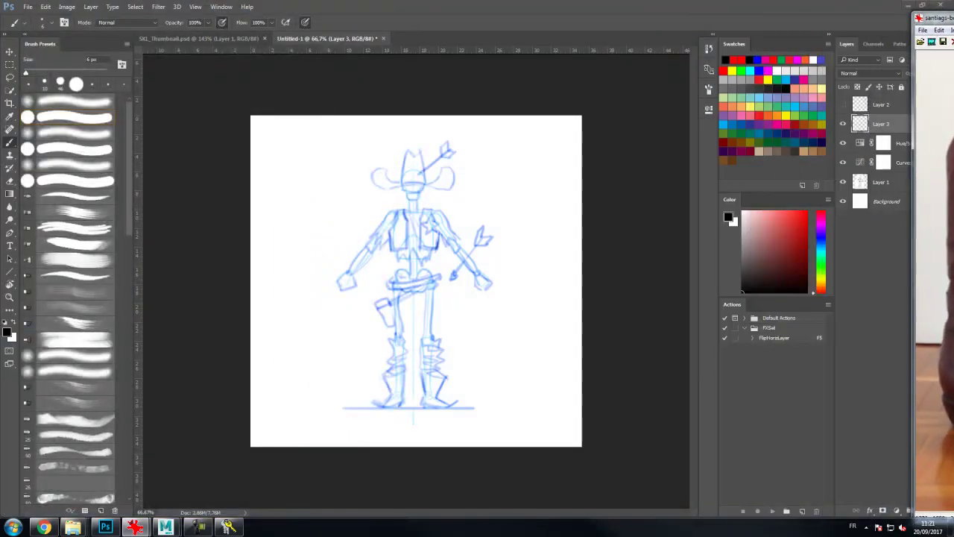
key(alt+Tab)
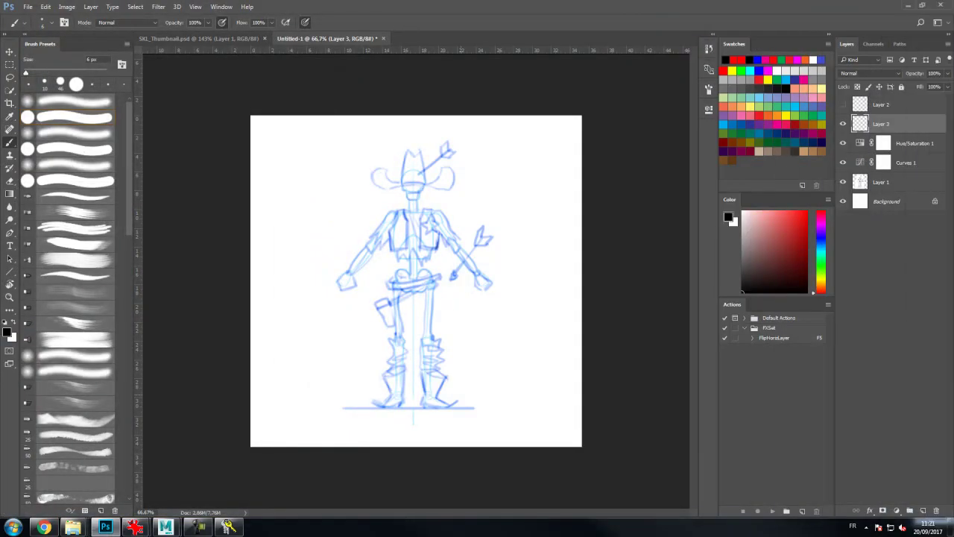
Step: Ink the outline of the left-hand cowboy boot in black on Layer 3, including its curved top, pull tab and pointed toe
scroll(394, 369, up, 1)
drag(394, 369, 374, 264)
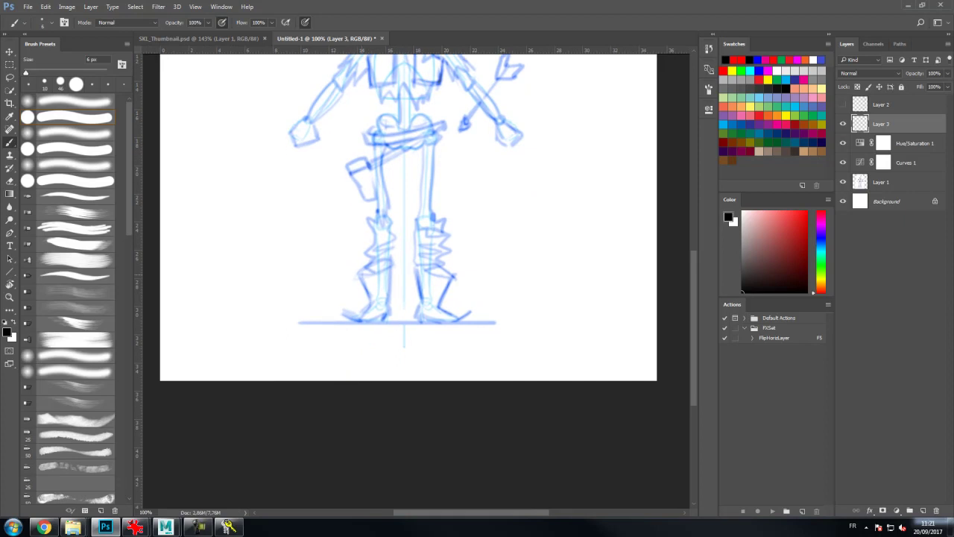
drag(361, 273, 386, 258)
drag(391, 261, 392, 286)
drag(363, 255, 359, 275)
mouse_move(372, 293)
mouse_down()
mouse_move(378, 307)
mouse_move(364, 307)
mouse_up()
drag(358, 274, 364, 290)
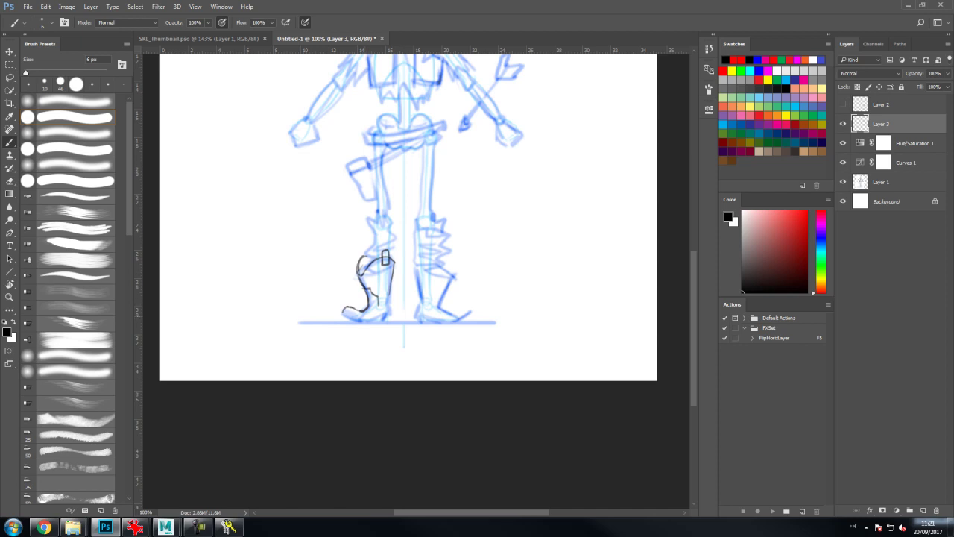
mouse_move(346, 311)
mouse_down()
mouse_move(359, 307)
mouse_move(353, 321)
mouse_move(369, 322)
mouse_move(388, 313)
mouse_move(385, 323)
mouse_move(389, 302)
mouse_move(382, 323)
mouse_up()
Step: Refine the left-hand boot's heel, sole and toe with black brush strokes
drag(447, 212, 401, 268)
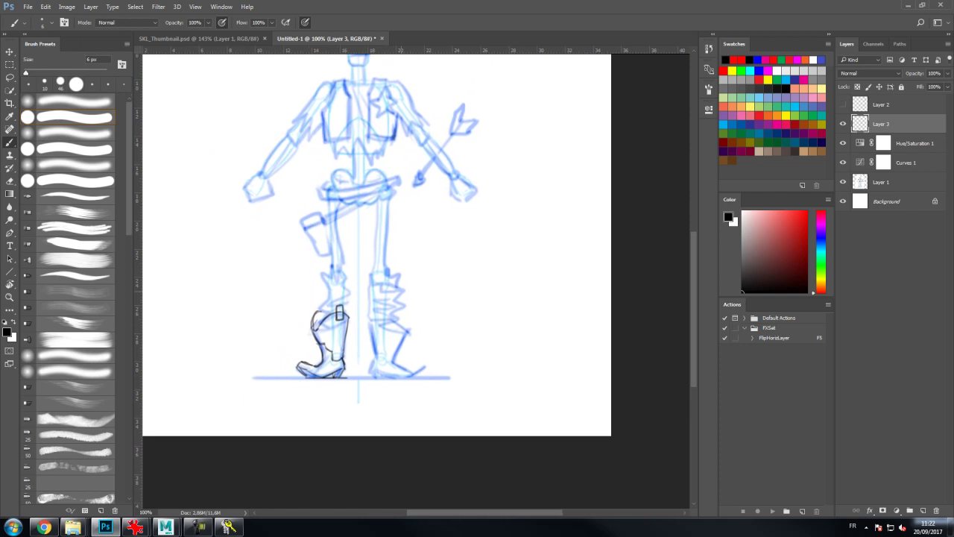
drag(343, 366, 344, 375)
drag(299, 366, 306, 376)
drag(320, 241, 310, 247)
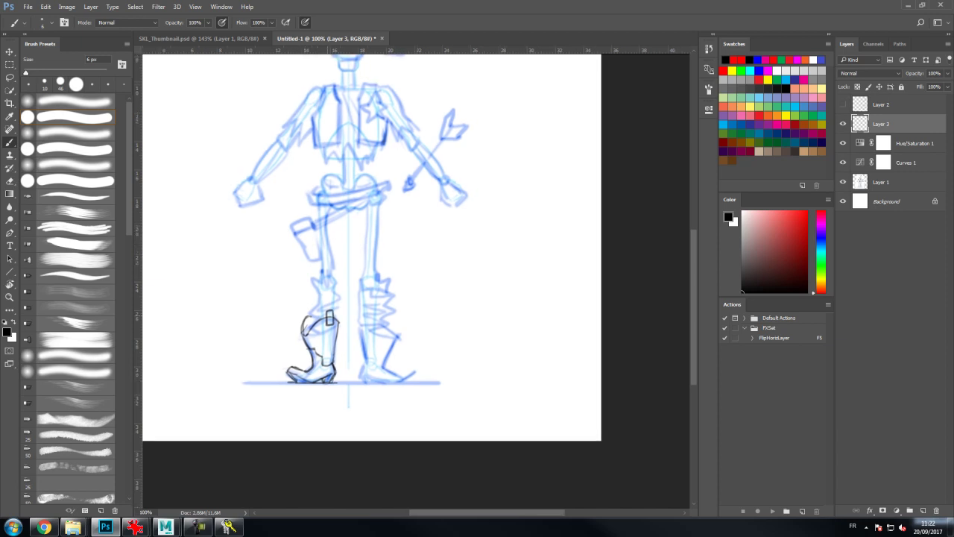
Step: Ink the jagged torn trouser leg above the left-hand boot
key(e)
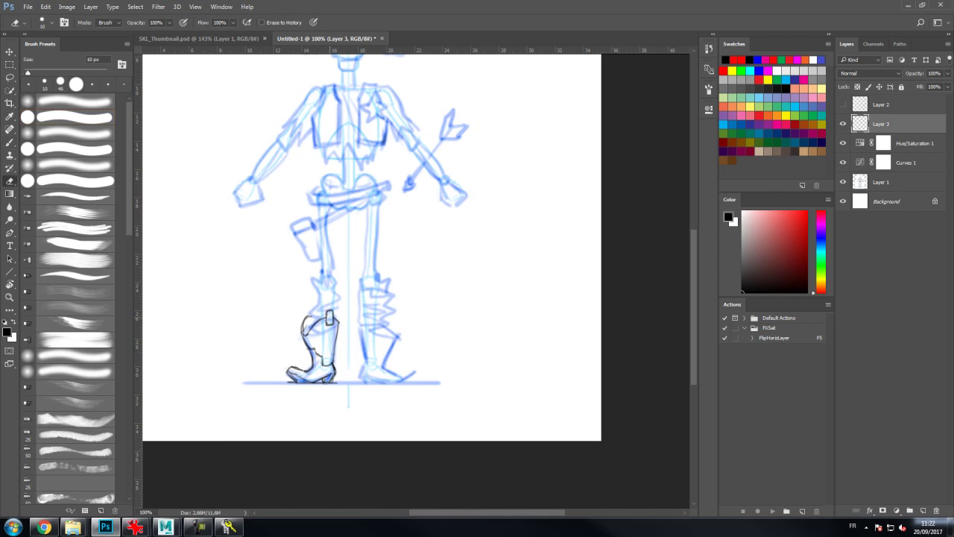
key(b)
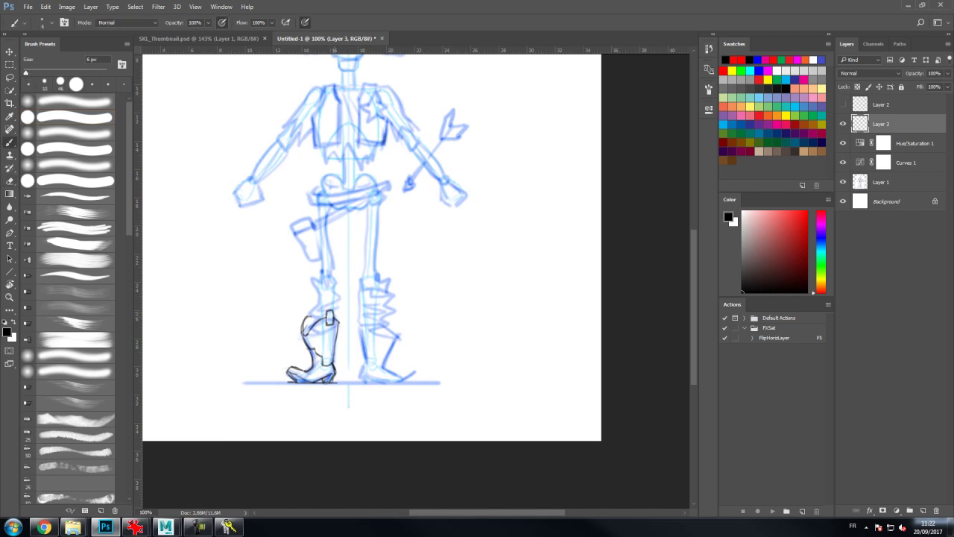
mouse_move(330, 320)
mouse_down()
mouse_move(326, 354)
mouse_move(306, 319)
mouse_move(322, 311)
mouse_move(332, 326)
mouse_up()
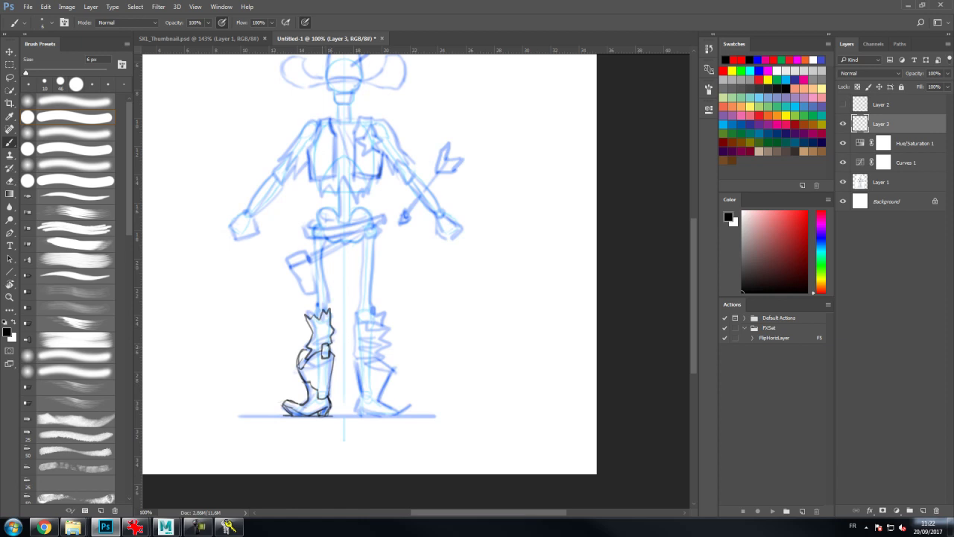
mouse_move(311, 344)
mouse_down()
mouse_move(330, 335)
mouse_move(316, 308)
mouse_up()
Step: Check the boots reference image and ink the vertical side seam on the left-hand boot
key(alt+Tab)
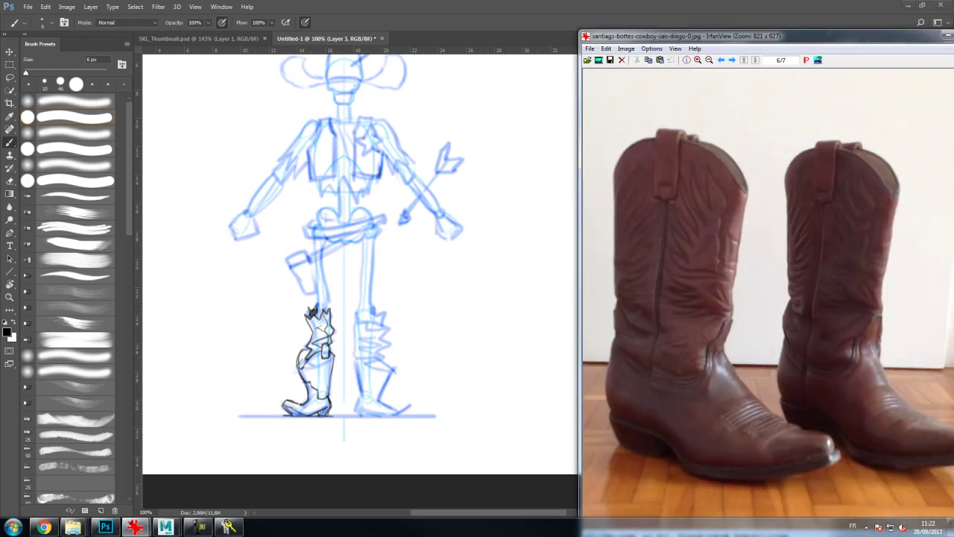
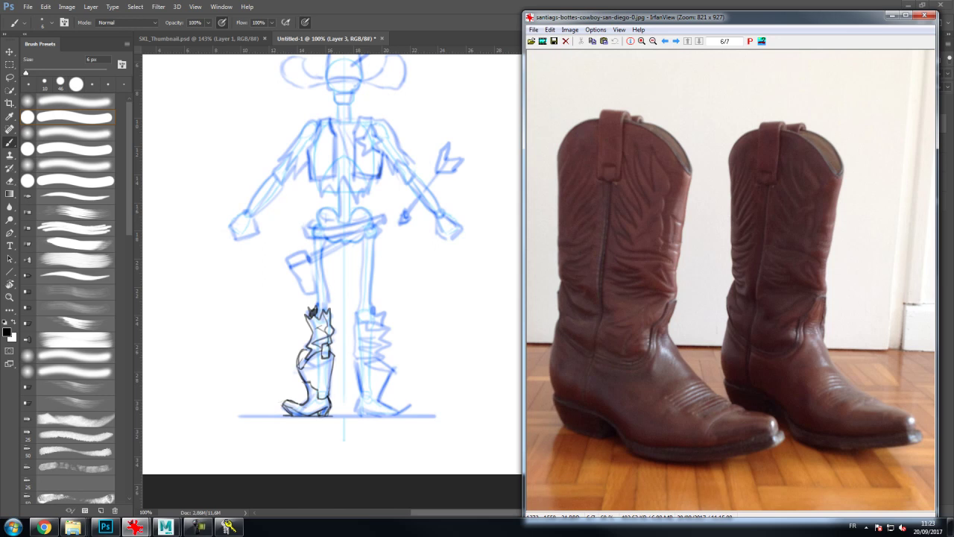
key(alt+Tab)
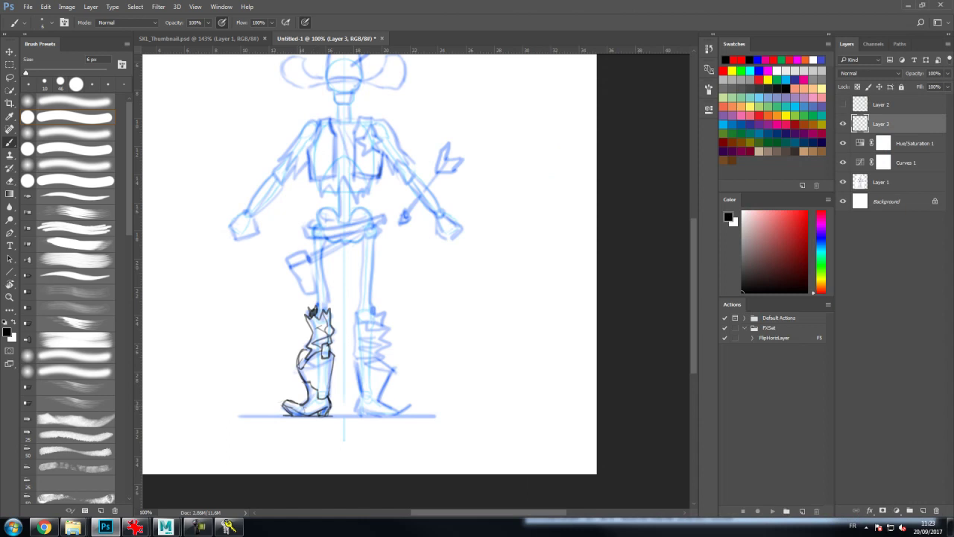
drag(326, 359, 326, 400)
Step: Switch to IrfanView and place the gun belt and holster reference beside the sketch
click(135, 527)
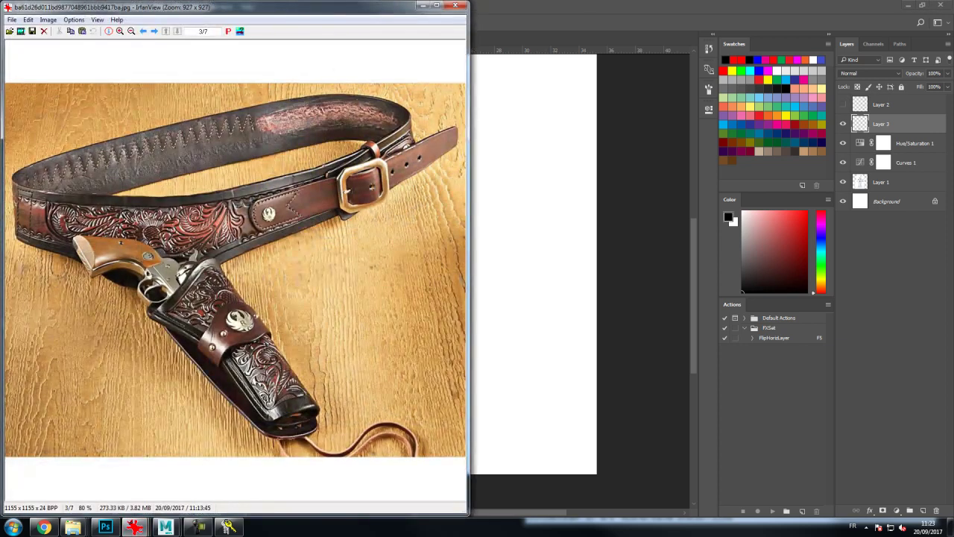
drag(298, 12, 748, 32)
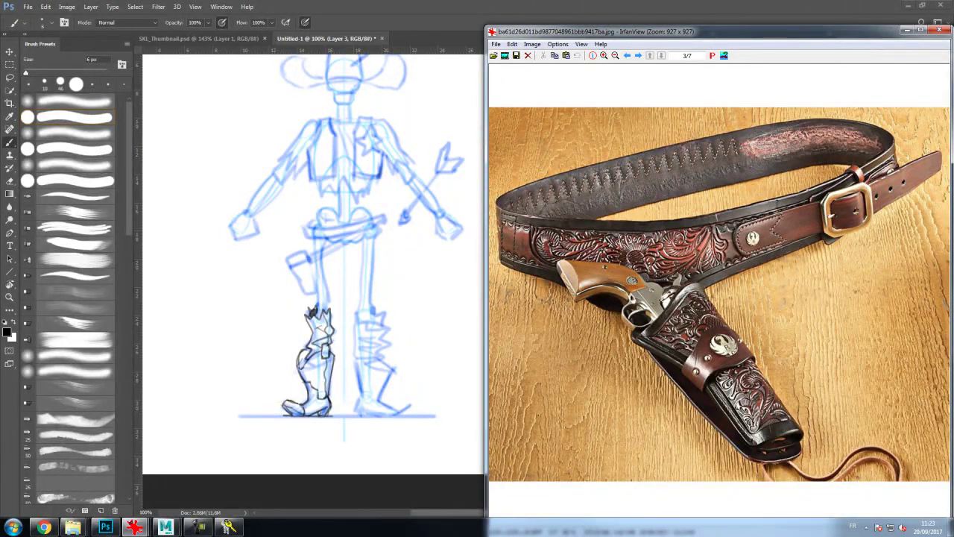
Step: Return to Photoshop and ink the gun belt with its buckle and the holster hanging at the left-hand hip
key(alt+Tab)
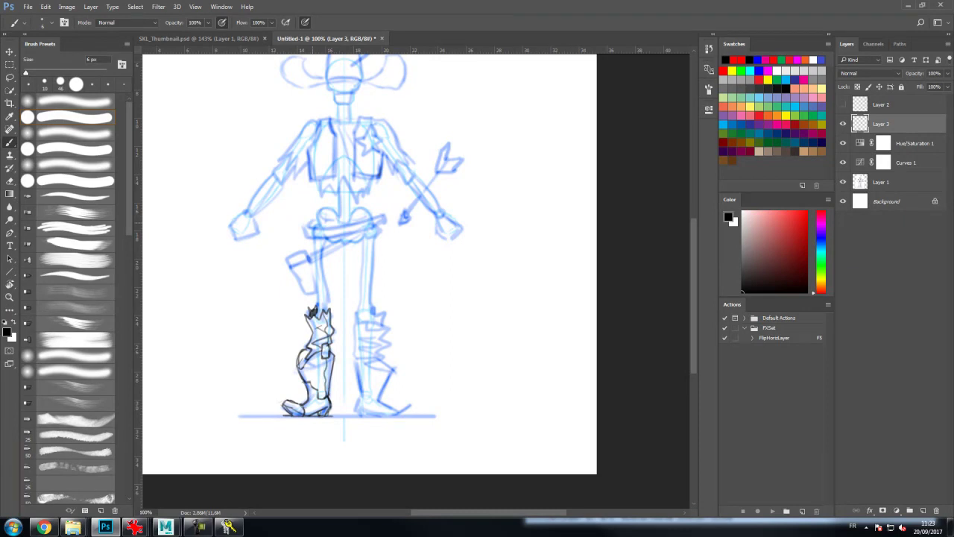
drag(311, 226, 375, 216)
mouse_move(304, 225)
mouse_down()
mouse_move(306, 250)
mouse_move(340, 236)
mouse_up()
mouse_move(338, 221)
mouse_down()
mouse_move(341, 237)
mouse_move(352, 219)
mouse_move(356, 236)
mouse_move(325, 233)
mouse_up()
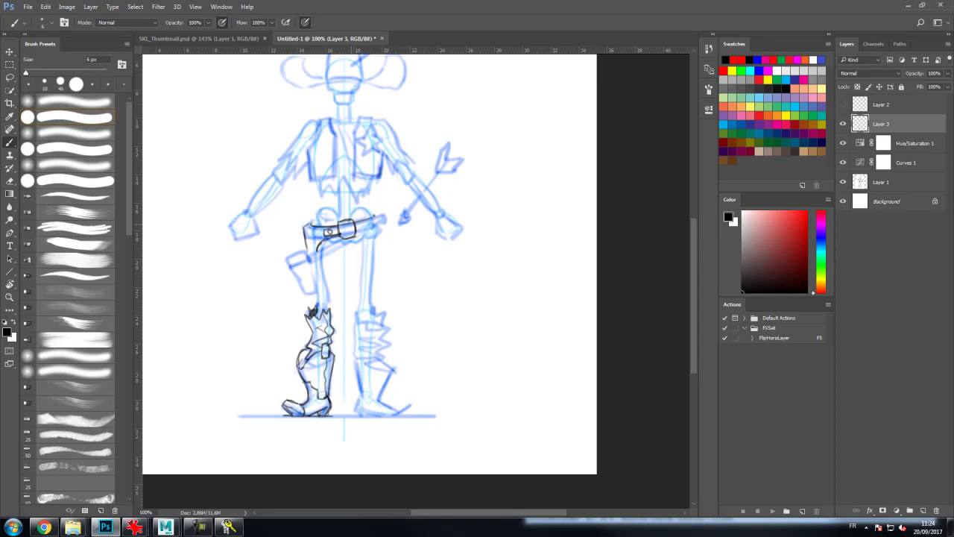
mouse_move(341, 222)
mouse_down()
mouse_move(342, 236)
mouse_move(381, 226)
mouse_up()
mouse_move(314, 232)
mouse_down()
mouse_move(328, 230)
mouse_move(312, 253)
mouse_up()
mouse_move(301, 257)
mouse_down()
mouse_move(289, 264)
mouse_move(292, 276)
mouse_move(310, 268)
mouse_move(292, 282)
mouse_move(316, 277)
mouse_move(309, 296)
mouse_move(314, 286)
mouse_up()
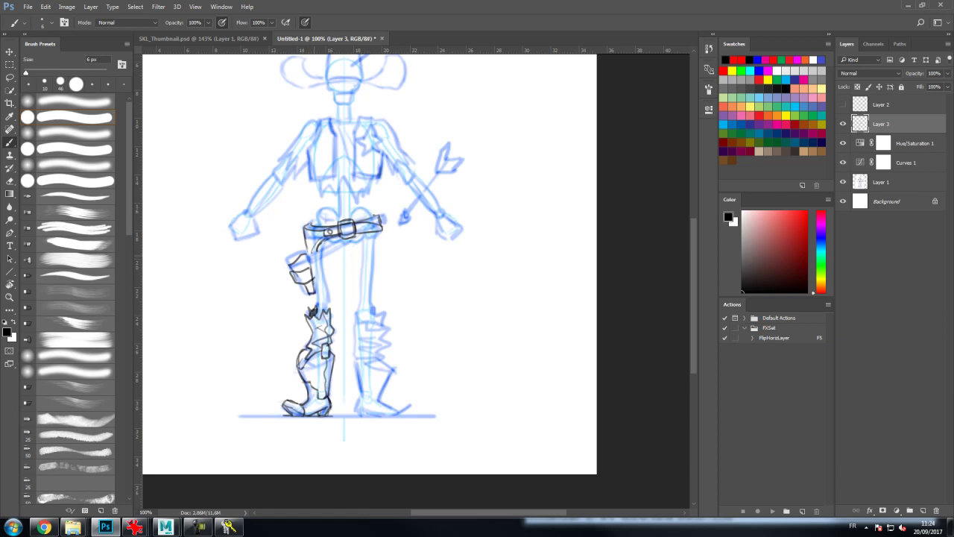
Step: Ink the pelvis and both thigh bones down to the knee joints
mouse_move(316, 252)
mouse_down()
mouse_move(316, 283)
mouse_move(314, 273)
mouse_up()
drag(324, 239, 328, 302)
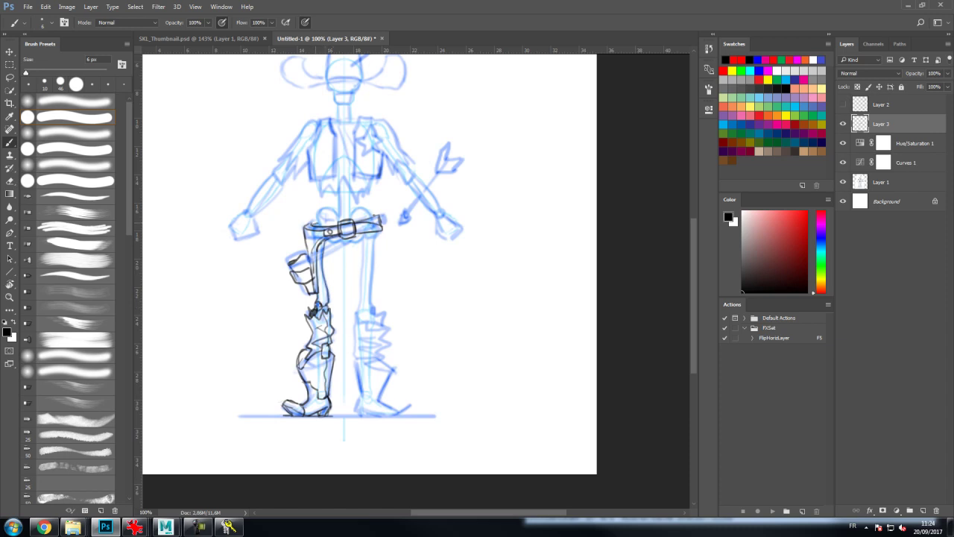
mouse_move(319, 227)
mouse_down()
mouse_move(317, 209)
mouse_move(337, 214)
mouse_move(341, 243)
mouse_move(360, 208)
mouse_move(374, 210)
mouse_move(362, 289)
mouse_up()
drag(365, 242, 361, 308)
drag(378, 233, 368, 310)
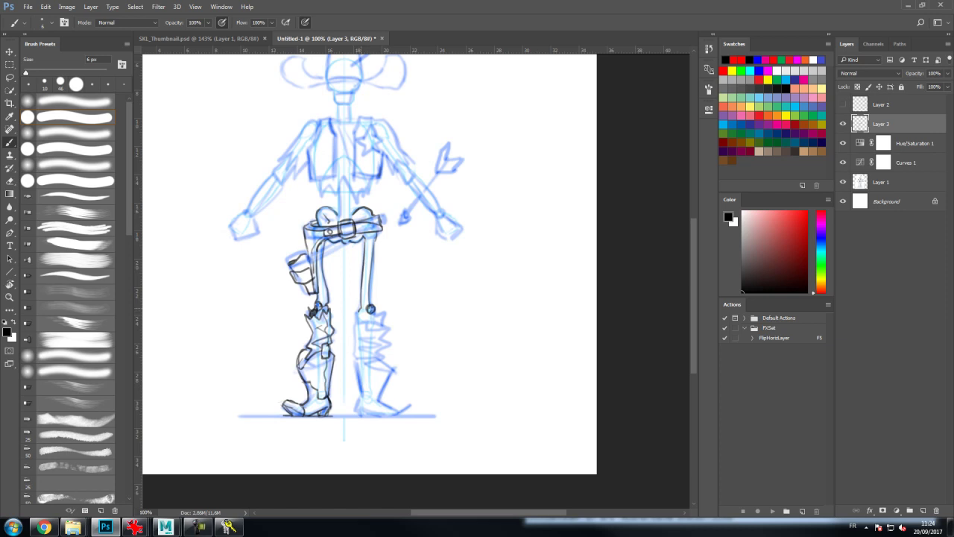
drag(371, 309, 353, 319)
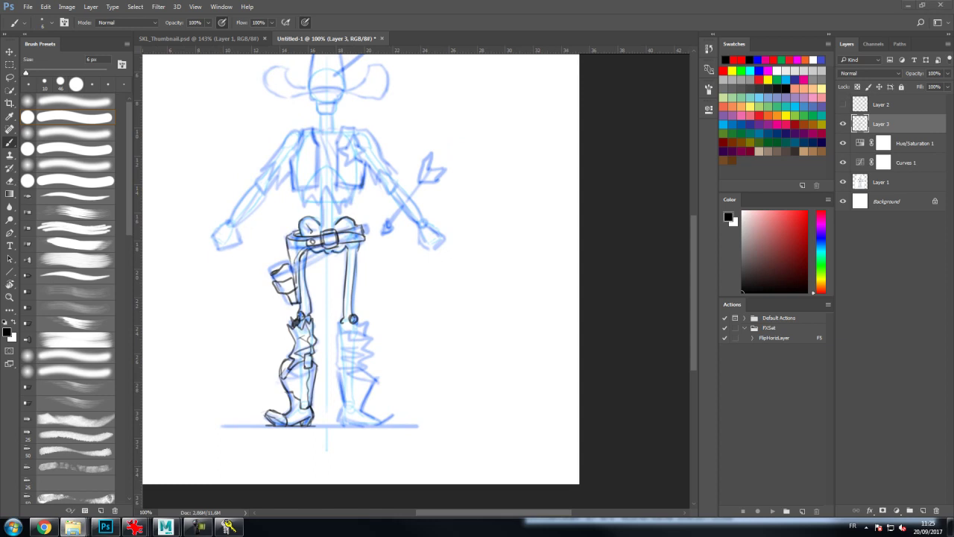
Step: Check the cowboy hat reference in IrfanView and ink the hat's crown, its band and the arrow shaft piercing it
key(alt+Tab)
drag(246, 7, 355, 28)
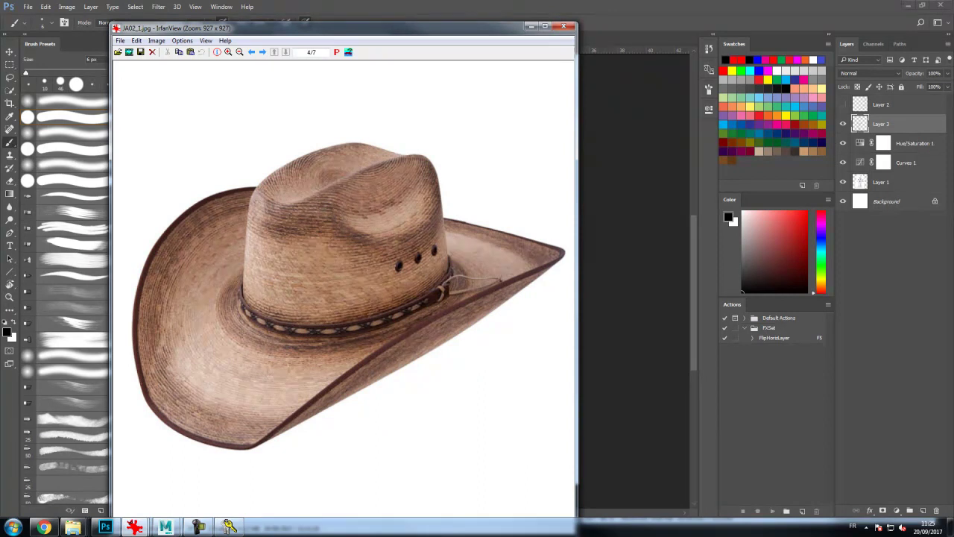
mouse_move(355, 28)
mouse_down()
mouse_move(875, 91)
mouse_move(953, 91)
mouse_up()
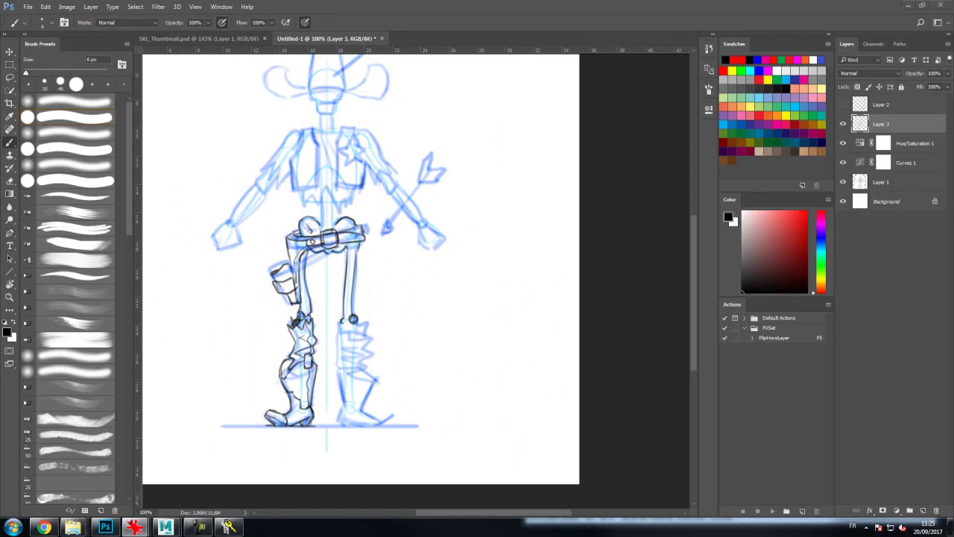
drag(336, 260, 341, 322)
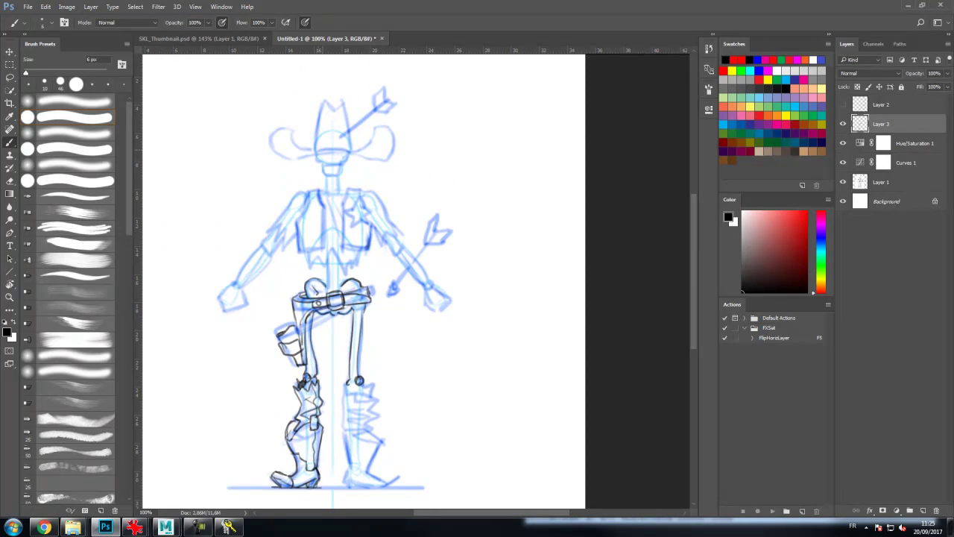
drag(316, 148, 351, 146)
mouse_move(319, 146)
mouse_down()
mouse_move(351, 148)
mouse_move(325, 139)
mouse_move(343, 138)
mouse_move(353, 147)
mouse_move(314, 124)
mouse_move(322, 98)
mouse_move(336, 108)
mouse_move(341, 99)
mouse_move(351, 137)
mouse_up()
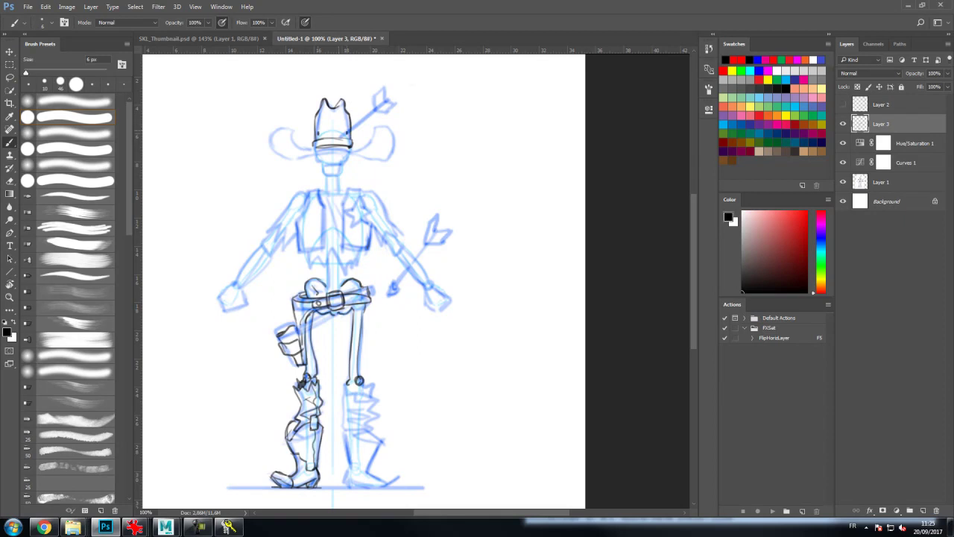
drag(339, 131, 384, 98)
drag(337, 132, 383, 98)
Step: Ink the hat's curled brim and the skull's face, jaw and neck vertebrae beneath it
drag(312, 149, 353, 149)
mouse_move(291, 129)
mouse_down()
mouse_move(319, 149)
mouse_move(284, 127)
mouse_move(271, 146)
mouse_move(292, 159)
mouse_move(316, 155)
mouse_move(295, 145)
mouse_move(353, 144)
mouse_move(379, 125)
mouse_up()
mouse_move(352, 157)
mouse_down()
mouse_move(382, 157)
mouse_move(392, 125)
mouse_move(354, 154)
mouse_move(398, 147)
mouse_up()
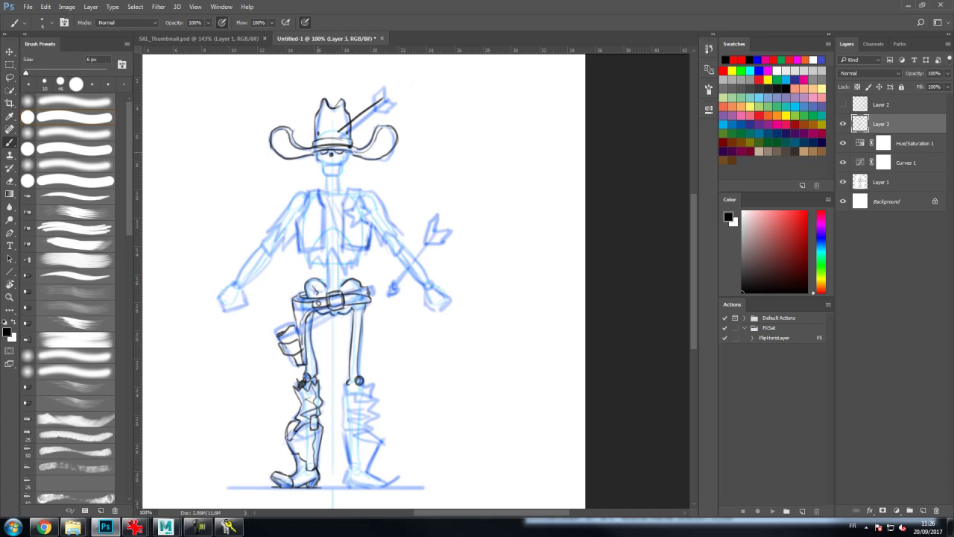
mouse_move(326, 164)
mouse_down()
mouse_move(339, 164)
mouse_move(322, 175)
mouse_move(341, 174)
mouse_move(328, 194)
mouse_move(337, 181)
mouse_move(339, 190)
mouse_up()
drag(339, 174, 340, 194)
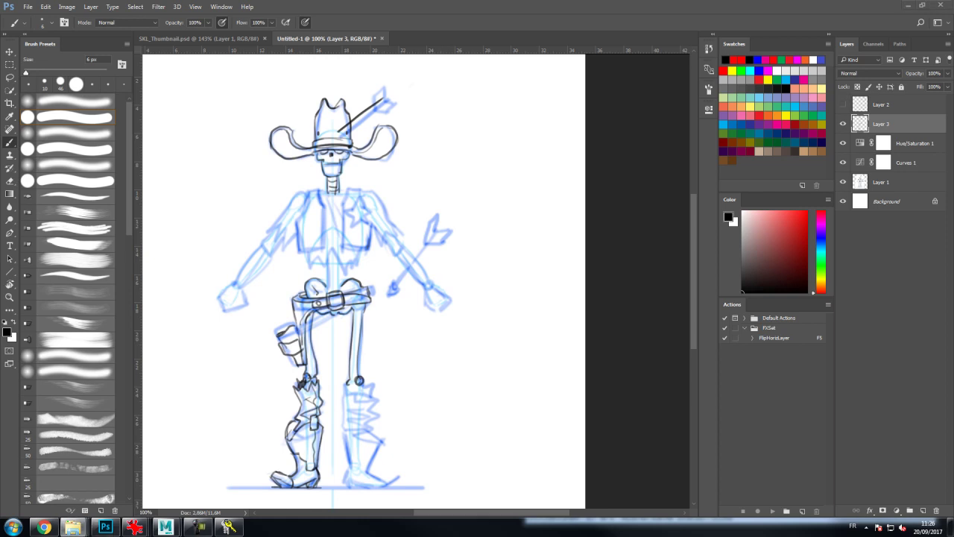
Step: Check the Jacket.JPG vest reference in IrfanView and ink the left-hand vest panel with its pocket line
click(135, 527)
mouse_move(186, 6)
mouse_down()
mouse_move(768, 42)
mouse_move(667, 17)
mouse_up()
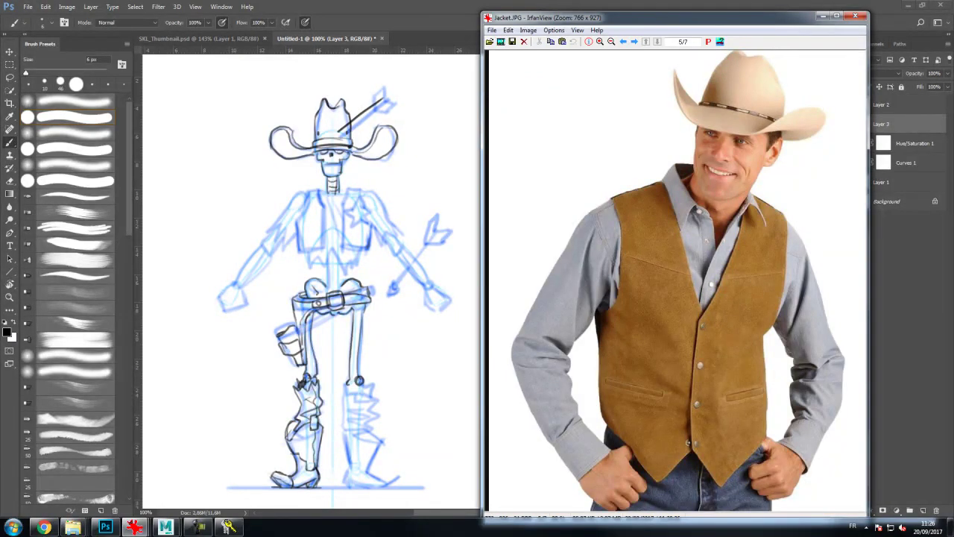
drag(686, 17, 730, 525)
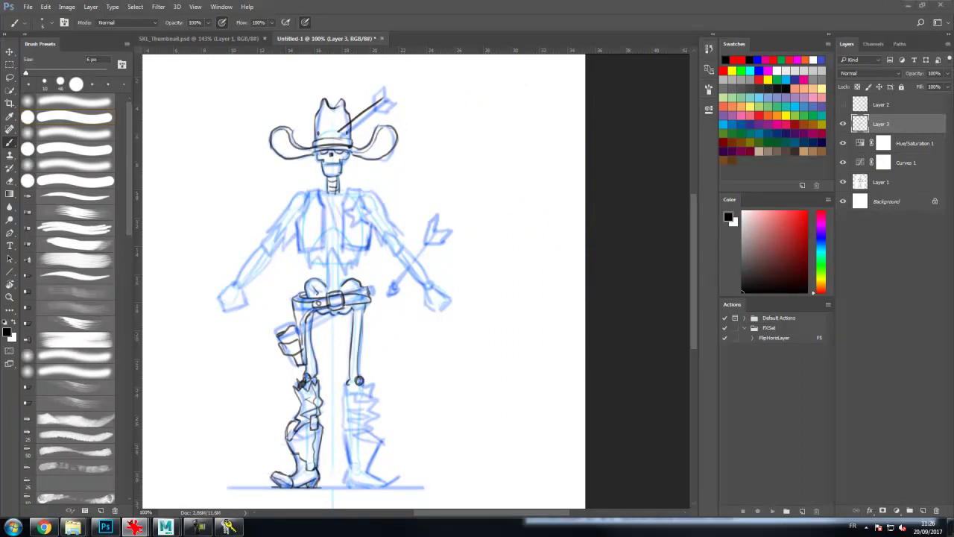
click(531, 26)
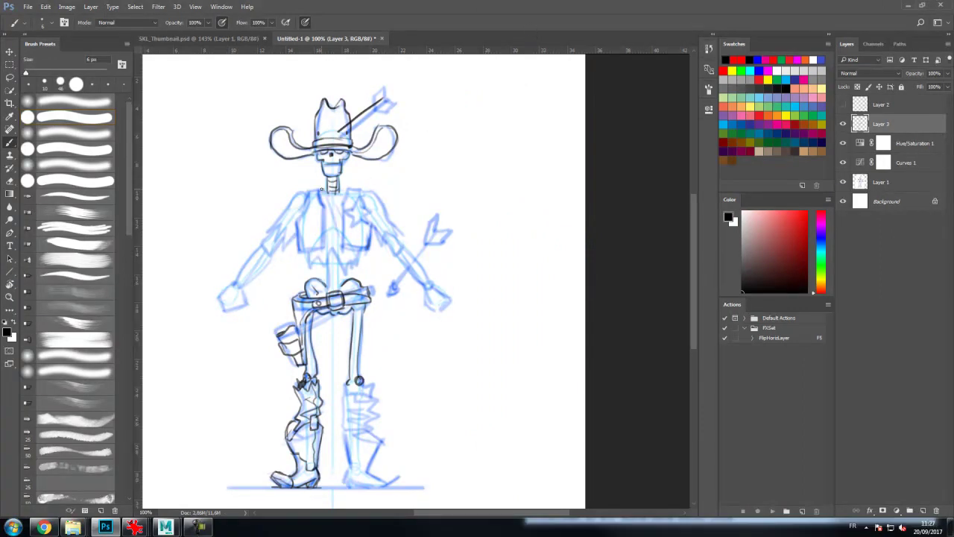
mouse_move(321, 188)
mouse_down()
mouse_move(328, 255)
mouse_move(306, 260)
mouse_move(312, 266)
mouse_move(300, 257)
mouse_move(321, 186)
mouse_up()
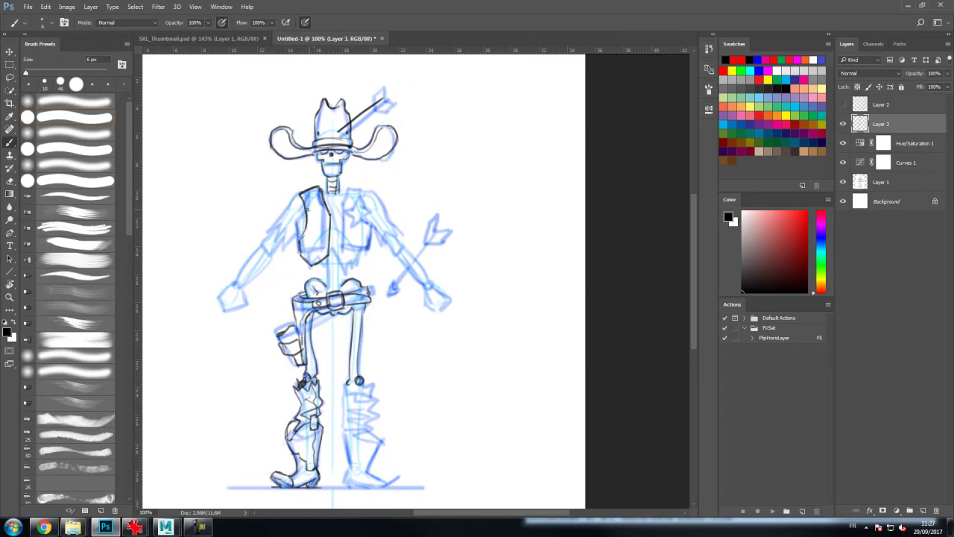
drag(314, 247, 306, 246)
Step: Ink the right-hand vest panel with its sheriff star, plus the torn left-hand sleeve and ragged shirt hem
mouse_move(356, 207)
mouse_down()
mouse_move(346, 213)
mouse_move(350, 226)
mouse_move(367, 223)
mouse_move(360, 198)
mouse_move(345, 210)
mouse_move(354, 212)
mouse_up()
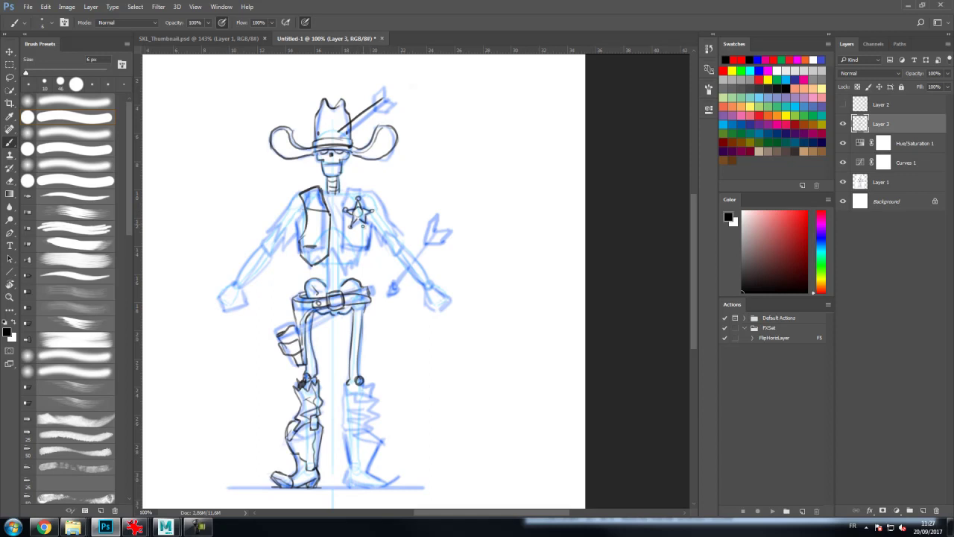
mouse_move(340, 213)
mouse_down()
mouse_move(343, 262)
mouse_move(358, 266)
mouse_move(371, 216)
mouse_up()
drag(347, 185, 366, 199)
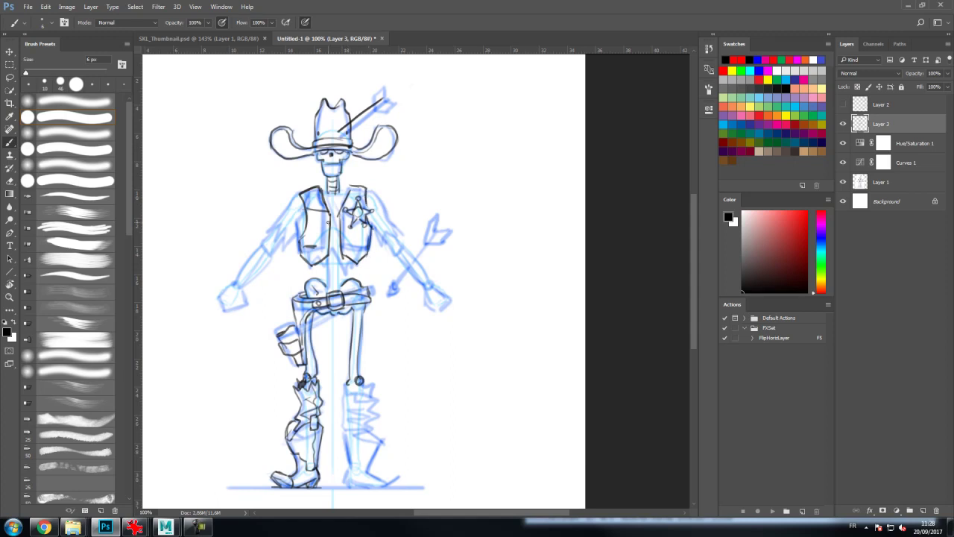
mouse_move(301, 194)
mouse_down()
mouse_move(299, 225)
mouse_move(296, 205)
mouse_move(285, 211)
mouse_move(294, 200)
mouse_move(283, 232)
mouse_move(294, 211)
mouse_move(269, 229)
mouse_move(282, 246)
mouse_move(356, 269)
mouse_up()
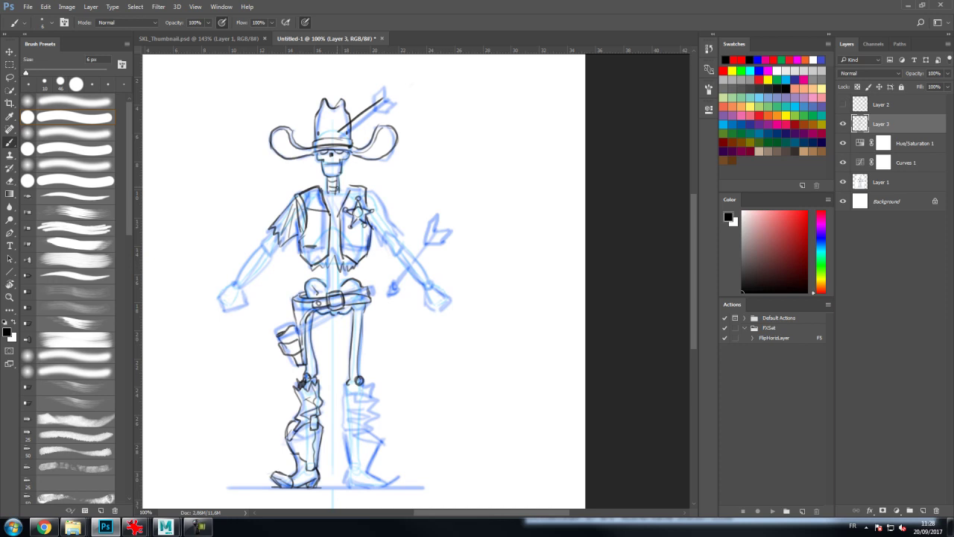
Step: Erase the overlapping lines around the neck and ink a neckerchief over the vest opening
drag(325, 183, 325, 187)
key(e)
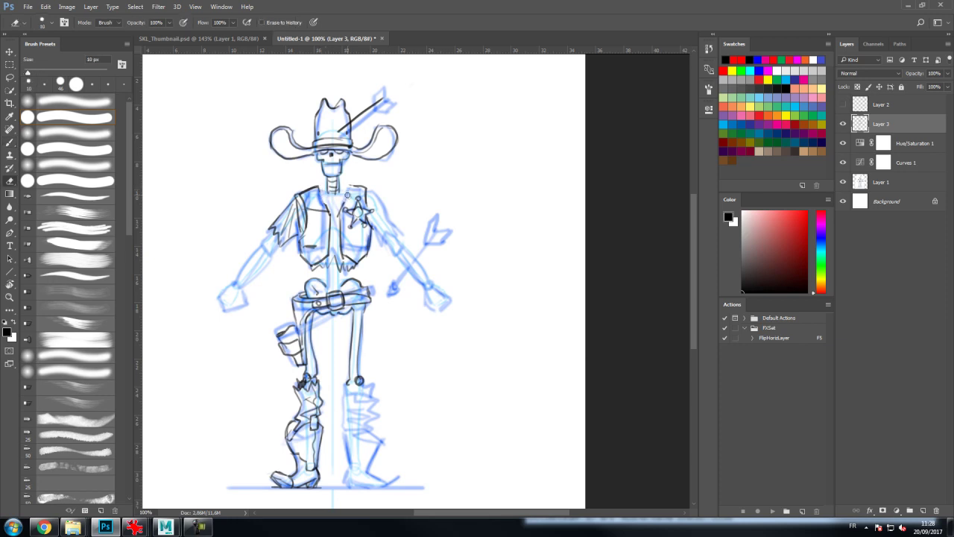
key(b)
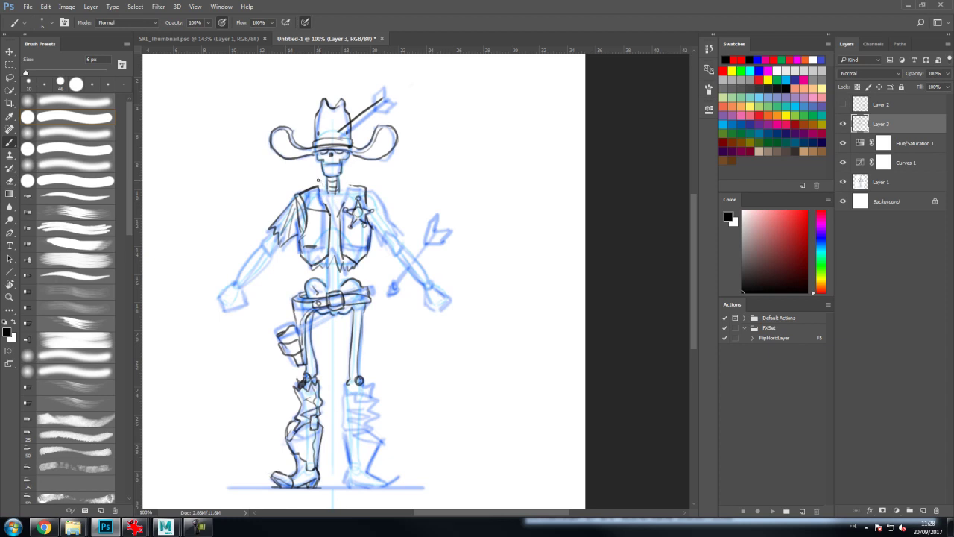
key(e)
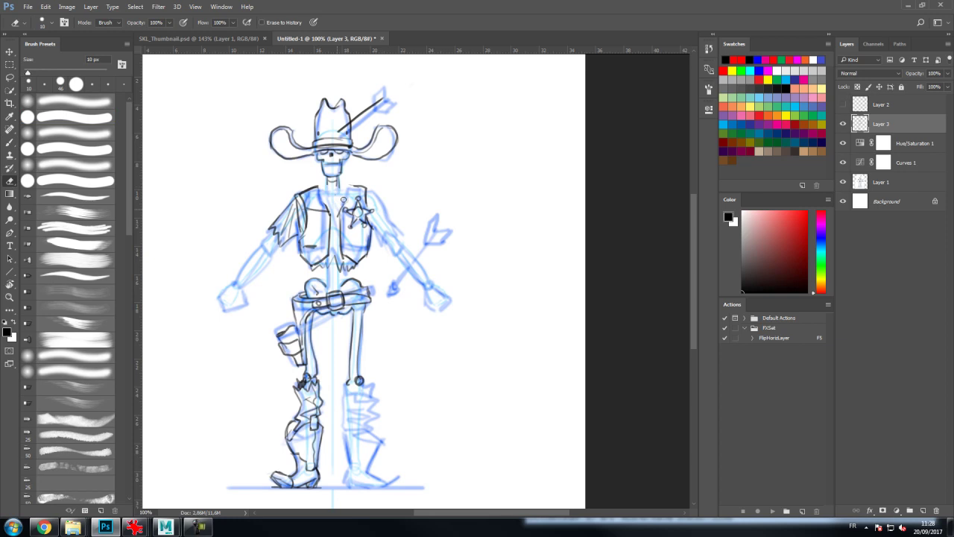
key(b)
mouse_move(328, 182)
mouse_down()
mouse_move(333, 208)
mouse_move(351, 198)
mouse_move(343, 210)
mouse_up()
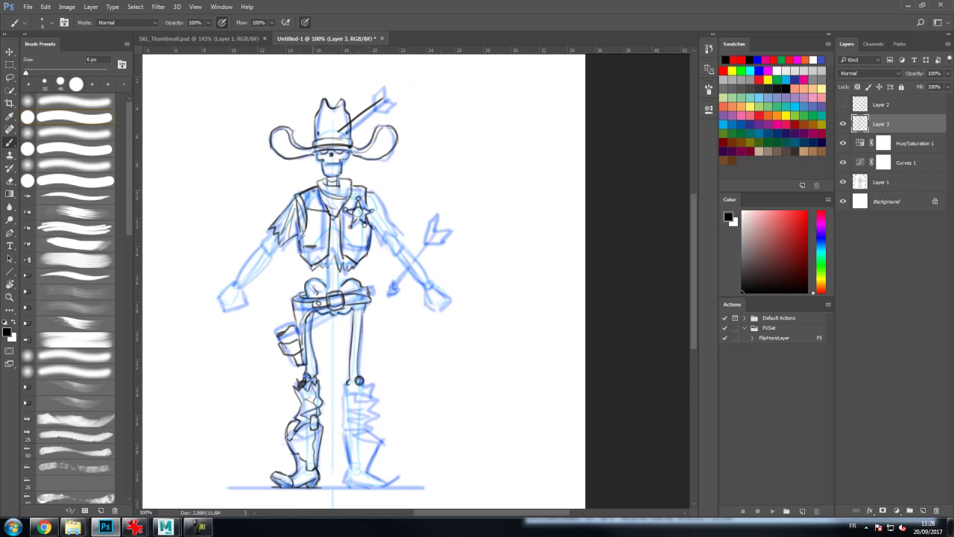
Step: Clean up the vest's shoulder line and reinforce the outlines of both vest panels with darker strokes
key(e)
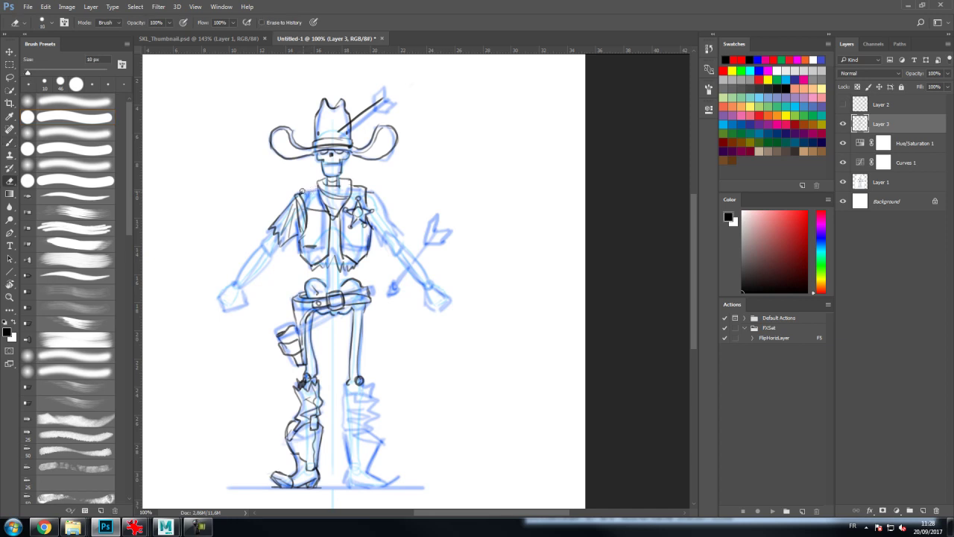
key(b)
mouse_move(318, 186)
mouse_down()
mouse_move(301, 200)
mouse_move(299, 255)
mouse_move(318, 259)
mouse_move(313, 272)
mouse_move(327, 258)
mouse_up()
mouse_move(341, 219)
mouse_down()
mouse_move(343, 254)
mouse_move(359, 265)
mouse_move(369, 256)
mouse_move(369, 229)
mouse_up()
drag(358, 186, 378, 193)
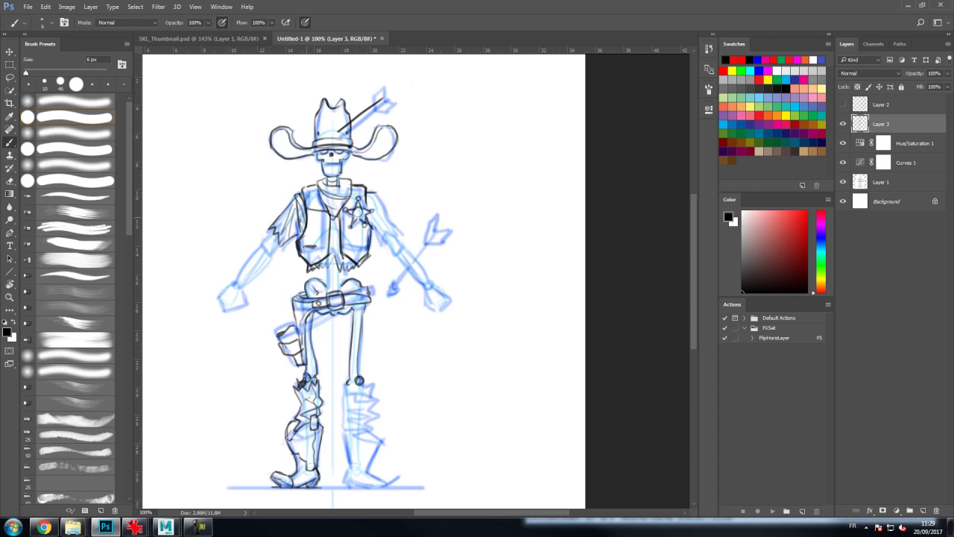
Step: Ink the torn right-hand sleeve and the lower spine below the ragged shirt hem
mouse_move(377, 200)
mouse_down()
mouse_move(375, 250)
mouse_move(392, 238)
mouse_move(385, 215)
mouse_move(403, 242)
mouse_up()
mouse_move(330, 267)
mouse_down()
mouse_move(332, 290)
mouse_move(339, 274)
mouse_up()
drag(338, 265, 345, 270)
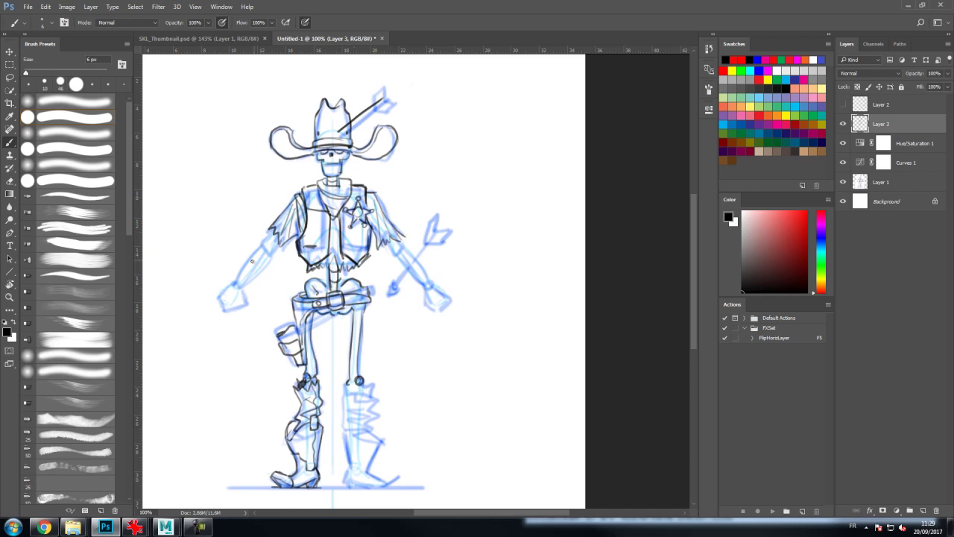
Step: Ink the forearm bones and bony hands with pointed fingers on both arms
drag(275, 233, 239, 285)
mouse_move(272, 252)
mouse_down()
mouse_move(219, 301)
mouse_move(244, 304)
mouse_move(246, 319)
mouse_move(214, 318)
mouse_move(216, 328)
mouse_move(222, 322)
mouse_up()
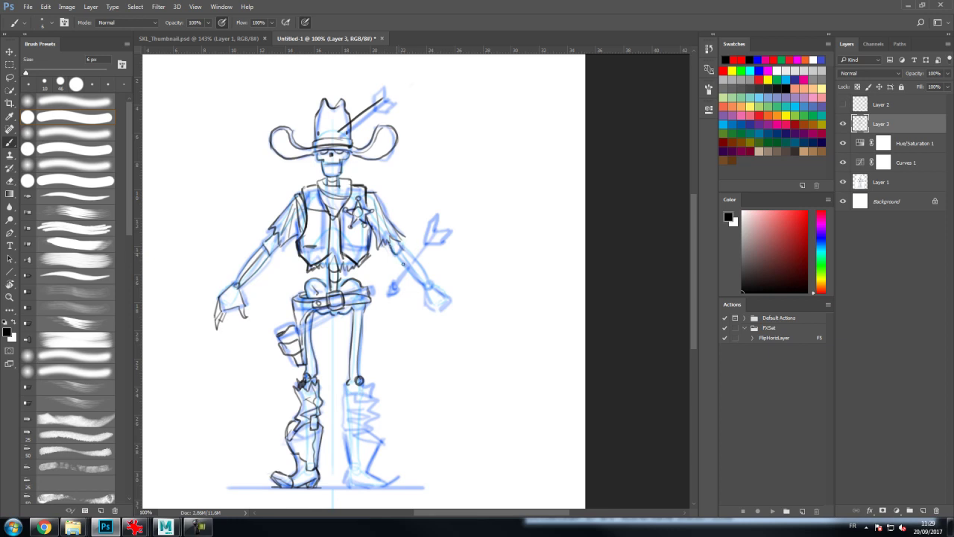
mouse_move(409, 255)
mouse_down()
mouse_move(432, 287)
mouse_move(403, 250)
mouse_move(427, 284)
mouse_move(412, 262)
mouse_move(393, 288)
mouse_move(416, 257)
mouse_move(410, 270)
mouse_move(426, 284)
mouse_move(427, 304)
mouse_move(436, 310)
mouse_move(438, 289)
mouse_move(448, 301)
mouse_move(428, 307)
mouse_move(441, 317)
mouse_move(451, 299)
mouse_move(440, 312)
mouse_move(443, 320)
mouse_move(449, 300)
mouse_move(444, 325)
mouse_up()
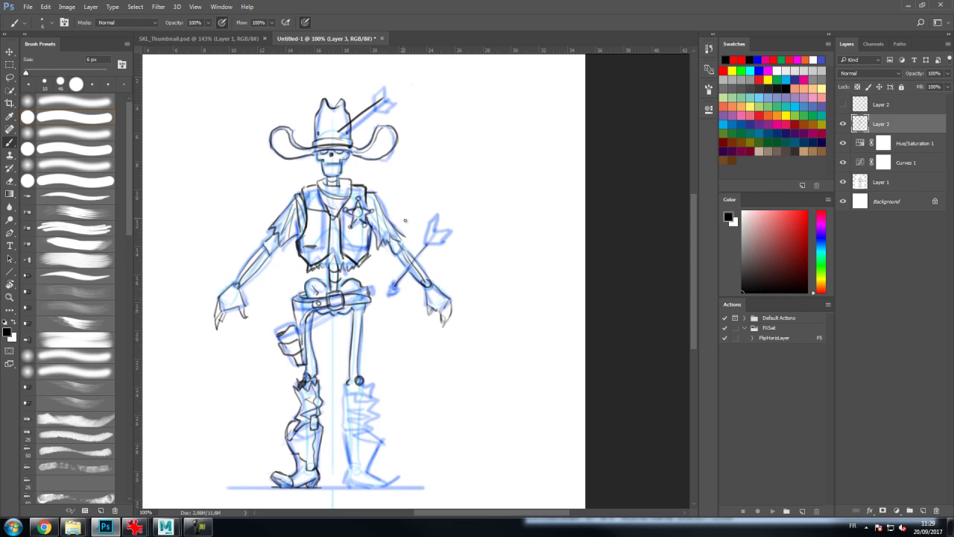
Step: Erase the pointed fingers from both hands and return to the Brush tool
key(e)
drag(217, 298, 219, 334)
drag(436, 318, 448, 326)
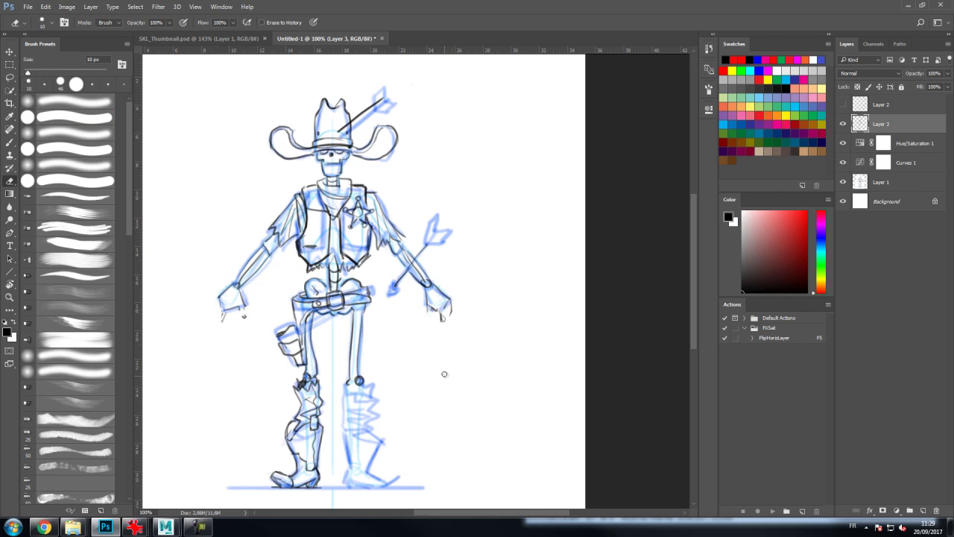
key(b)
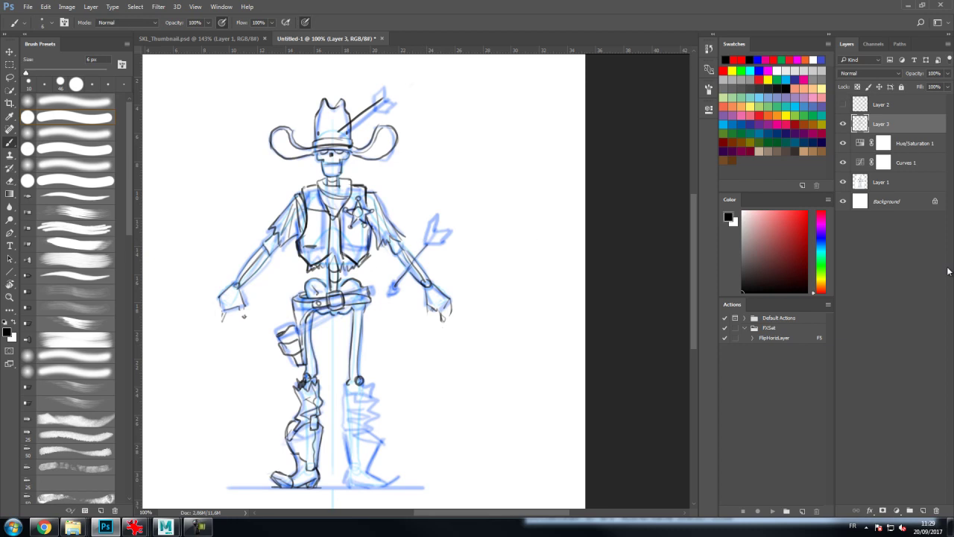
Step: Switch to IrfanView, examine the two arrow reference images and clear them off the drawing
key(alt+Tab)
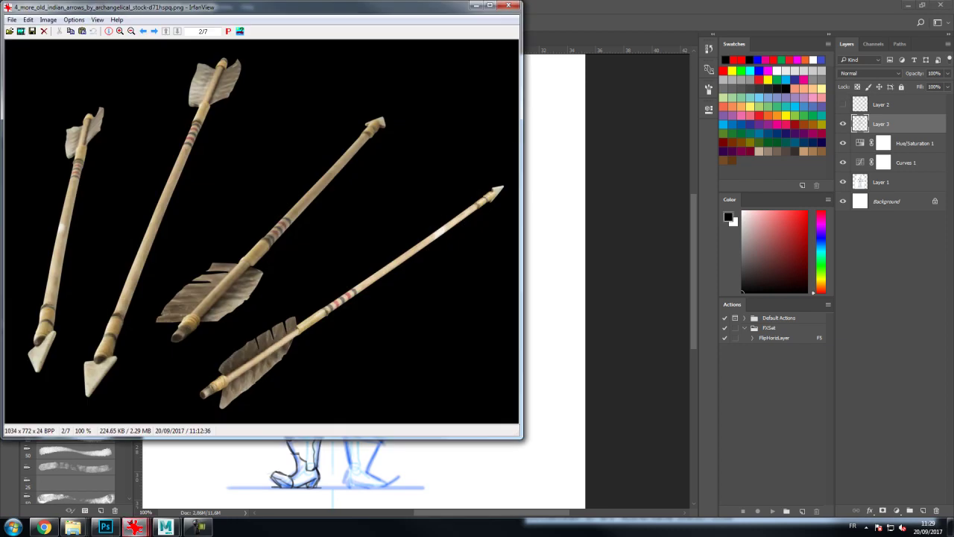
drag(315, 13, 593, 47)
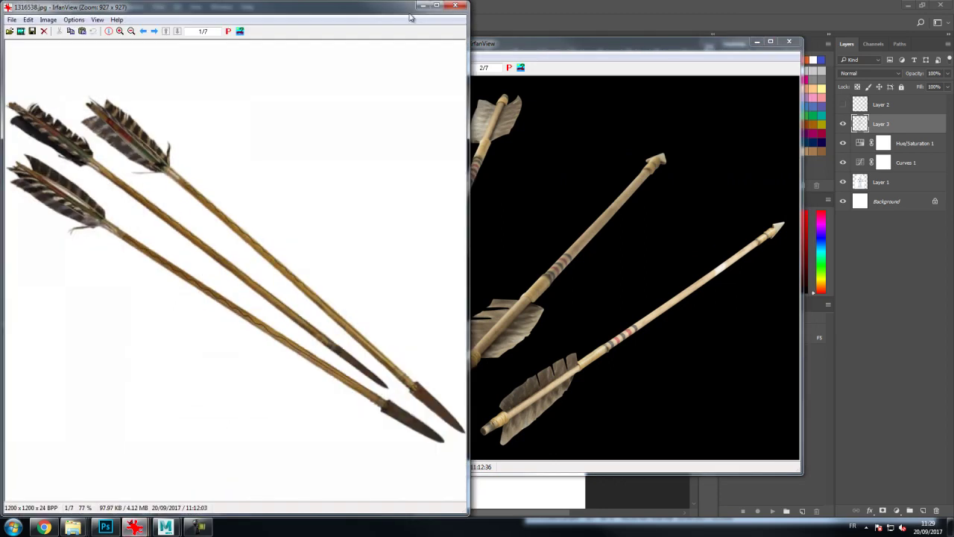
click(756, 43)
mouse_move(250, 10)
mouse_down()
mouse_move(735, 60)
mouse_move(787, 56)
mouse_up()
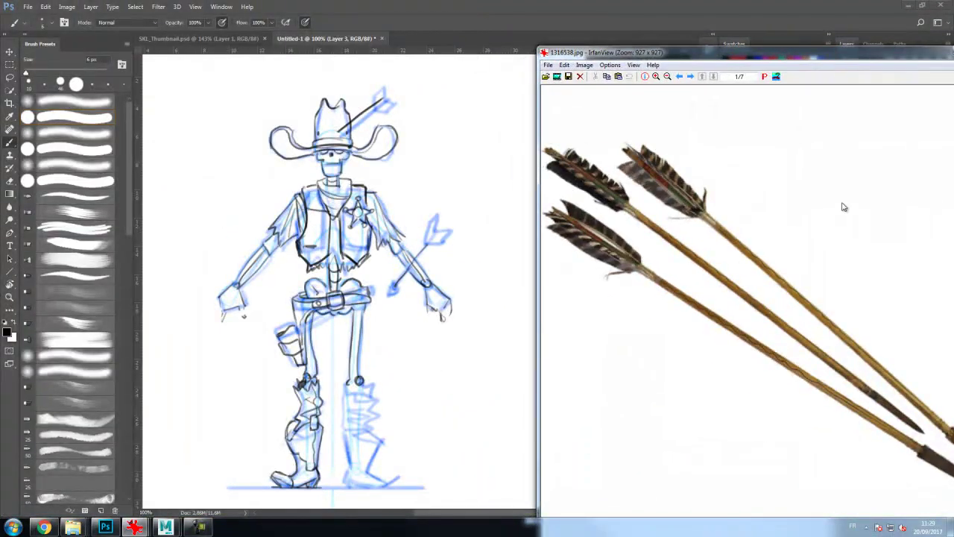
drag(800, 58, 953, 50)
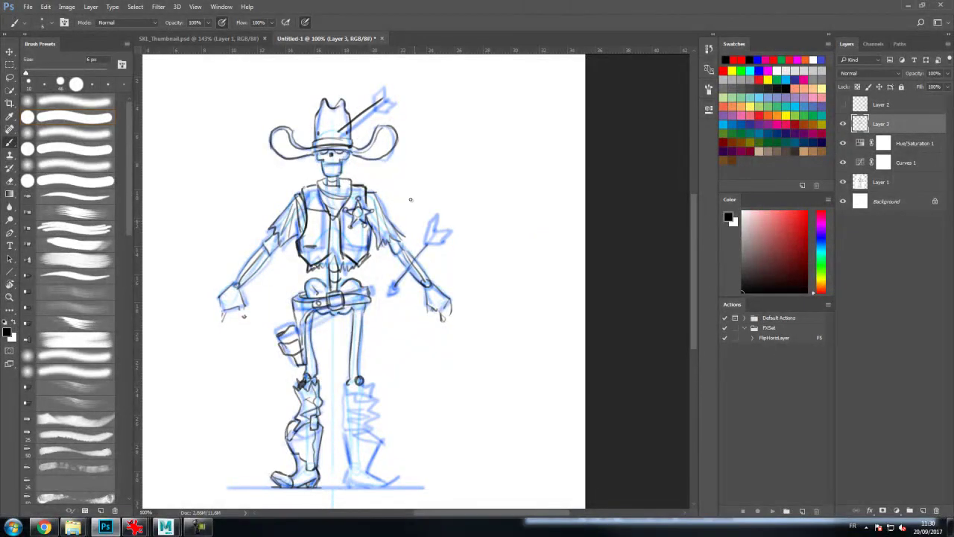
Step: Ink the shafts and feathered ends of the arrows piercing the hat and the right-hand forearm
mouse_move(342, 133)
mouse_down()
mouse_move(383, 99)
mouse_move(372, 98)
mouse_move(363, 110)
mouse_move(384, 102)
mouse_up()
drag(397, 284, 411, 264)
mouse_move(411, 264)
mouse_down()
mouse_move(398, 282)
mouse_move(433, 235)
mouse_up()
mouse_move(419, 253)
mouse_down()
mouse_move(434, 236)
mouse_move(401, 279)
mouse_move(436, 219)
mouse_move(422, 240)
mouse_move(449, 237)
mouse_up()
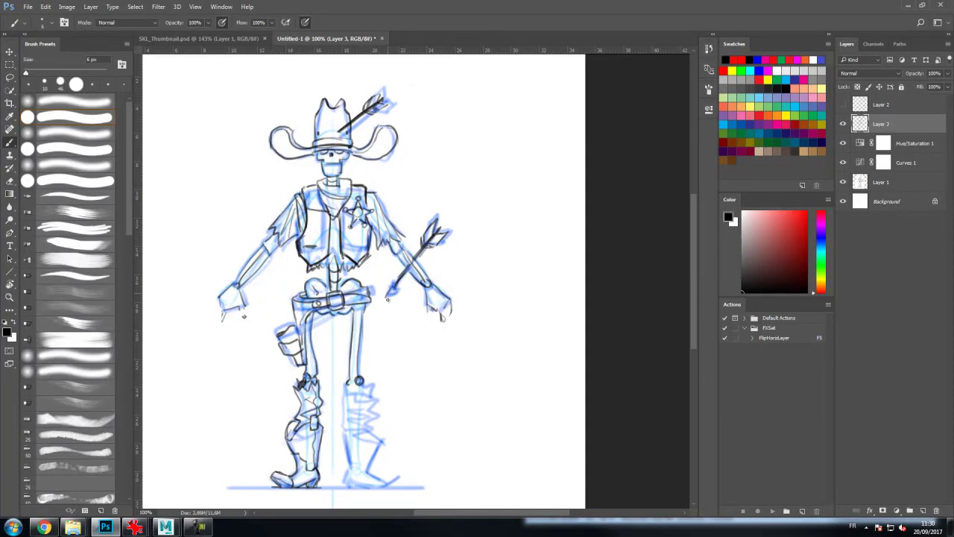
Step: Ink the pointed head of the arrow that pierces the right-hand forearm
drag(385, 304, 399, 290)
Step: Lasso the inked left-hand lower leg and boot, duplicate it to a new layer and move the copy onto the other leg
key(l)
mouse_move(329, 376)
mouse_down()
mouse_move(264, 422)
mouse_move(248, 475)
mouse_move(273, 495)
mouse_move(318, 496)
mouse_move(331, 464)
mouse_move(330, 395)
mouse_up()
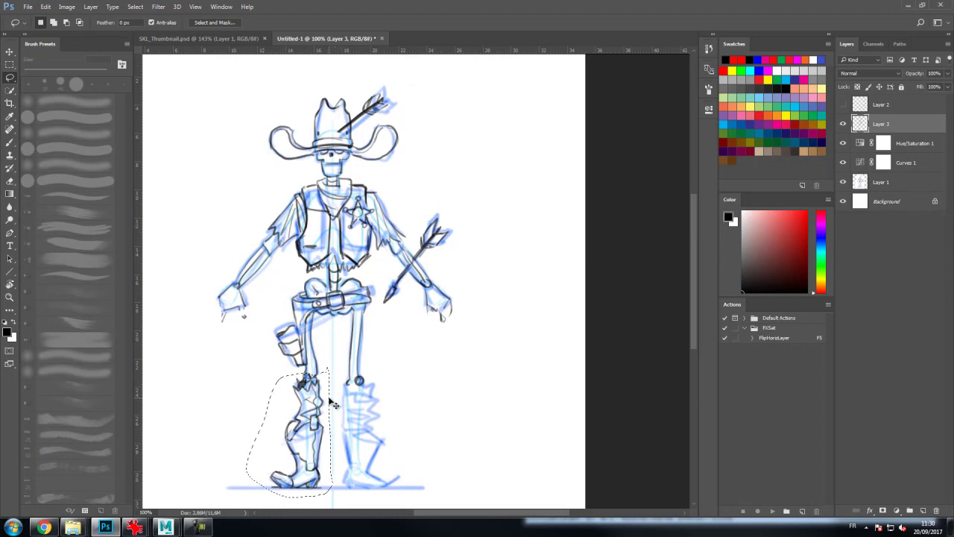
key(ctrl+j)
drag(300, 404, 356, 409)
Step: Flip the copied lower leg and boot horizontally and nudge it into place below the right-hand knee
click(46, 6)
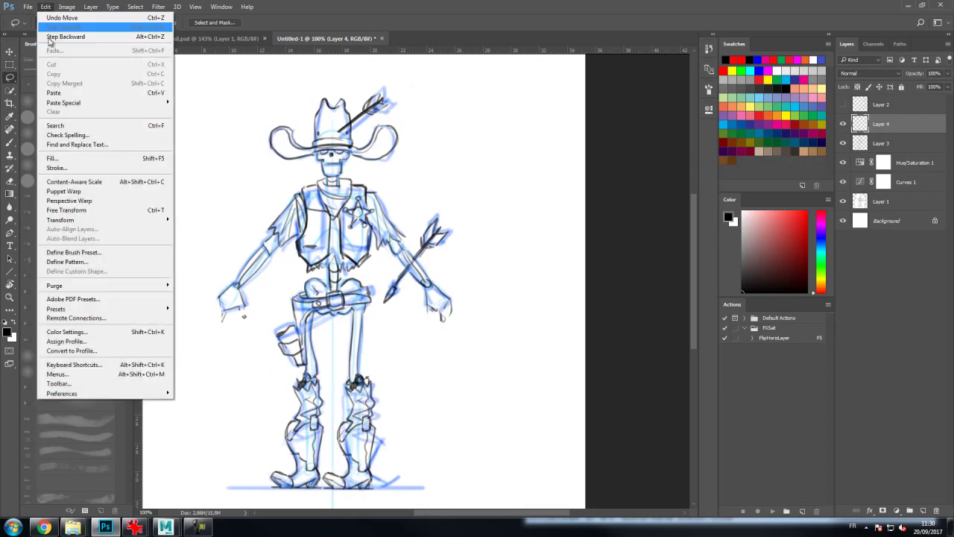
mouse_move(97, 224)
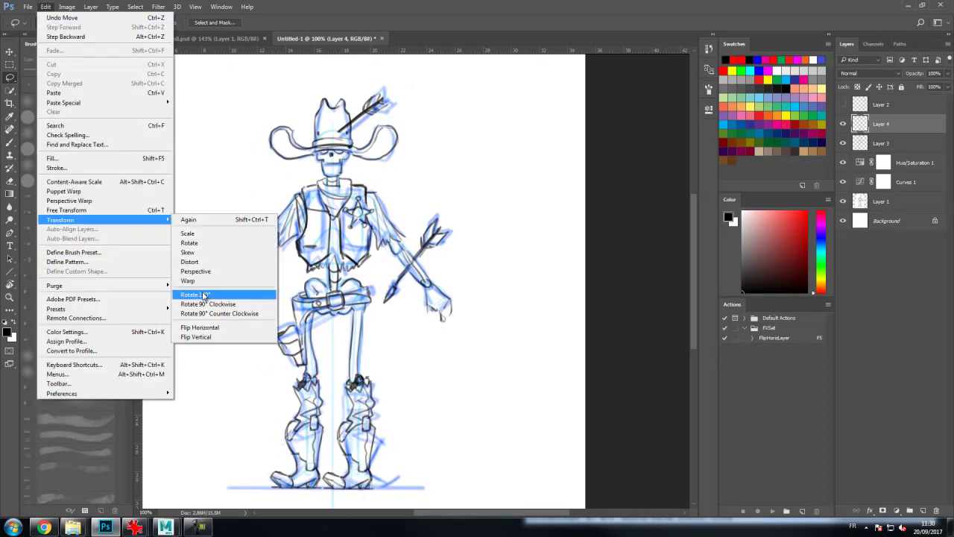
click(204, 328)
drag(339, 404, 358, 407)
key(ctrl+Right)
key(ctrl+Right)
key(ctrl+Right)
key(ctrl+Right)
key(ctrl+Right)
key(ctrl+Down)
key(ctrl+Down)
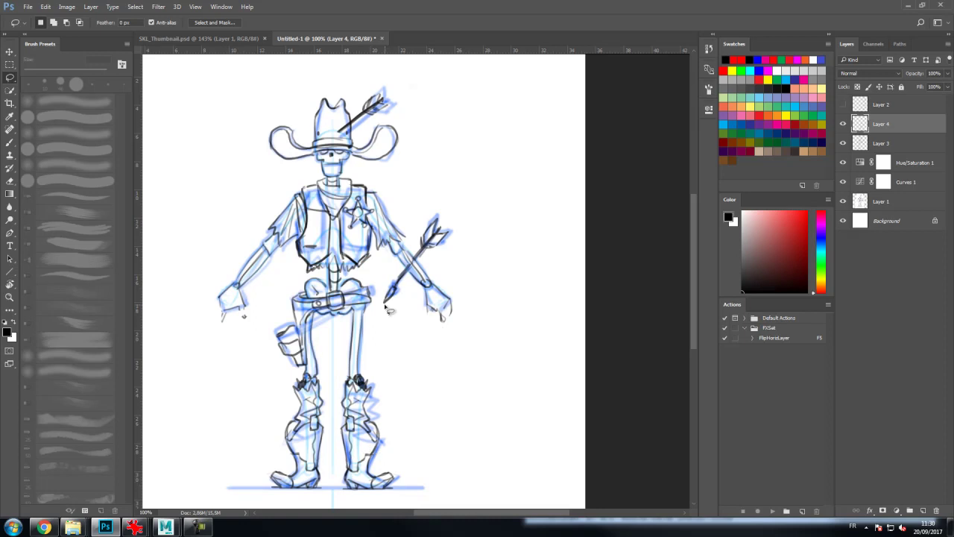
Step: Erase the torn trouser edge around the mirrored leg's knee, re-ink the bone there and merge the copy into Layer 3
key(e)
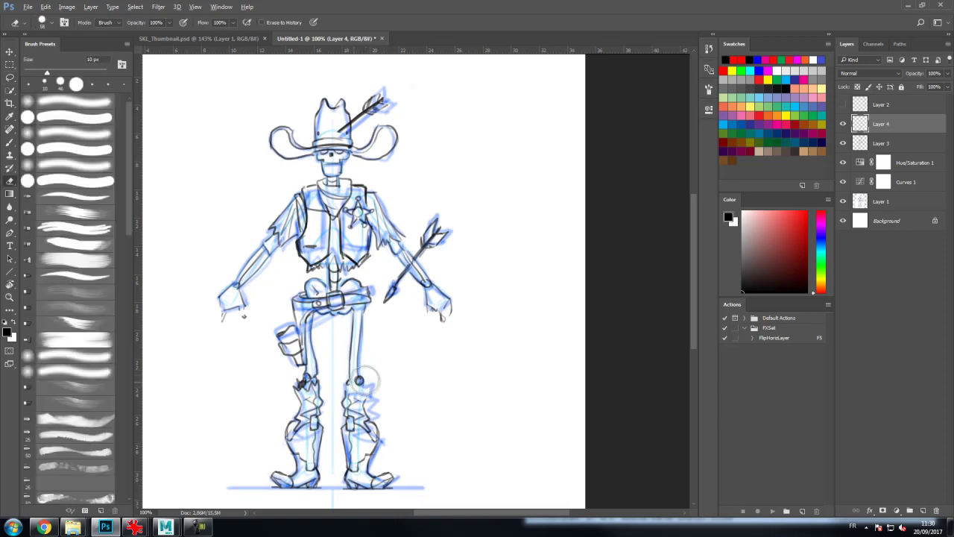
key(b)
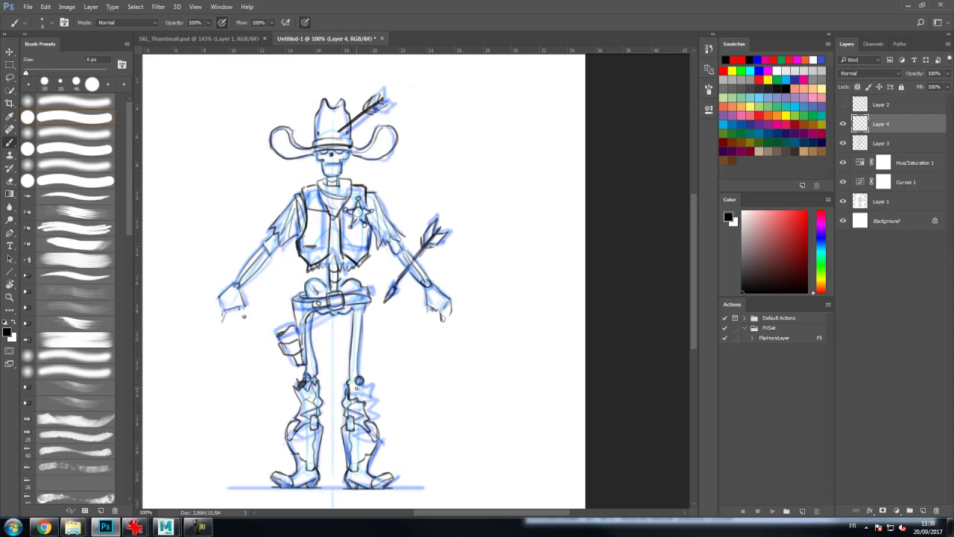
drag(355, 388, 361, 404)
key(ctrl+e)
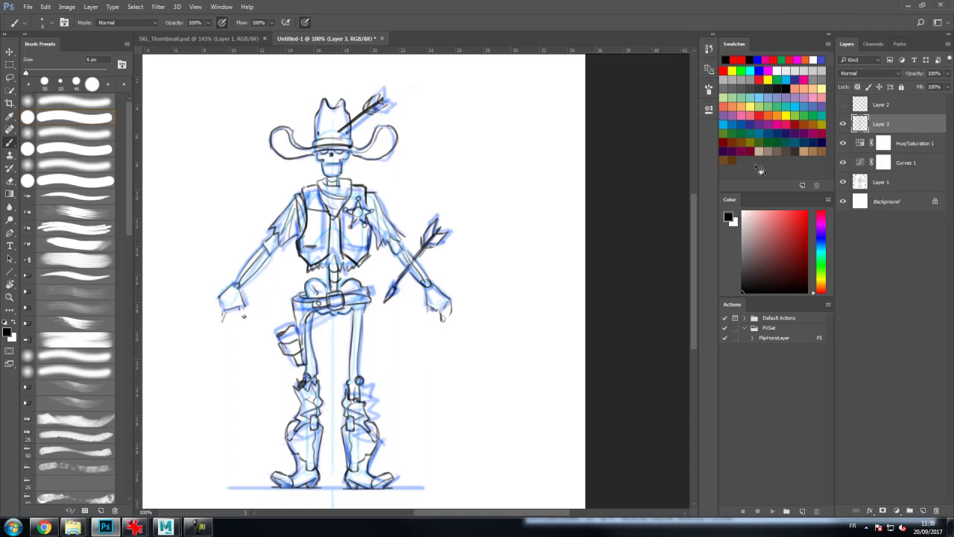
Step: Hide the blue sketch on Layer 1 and save the drawing in the B2C1_Skeleton folder as SKL_Sketch in Photoshop format
click(843, 183)
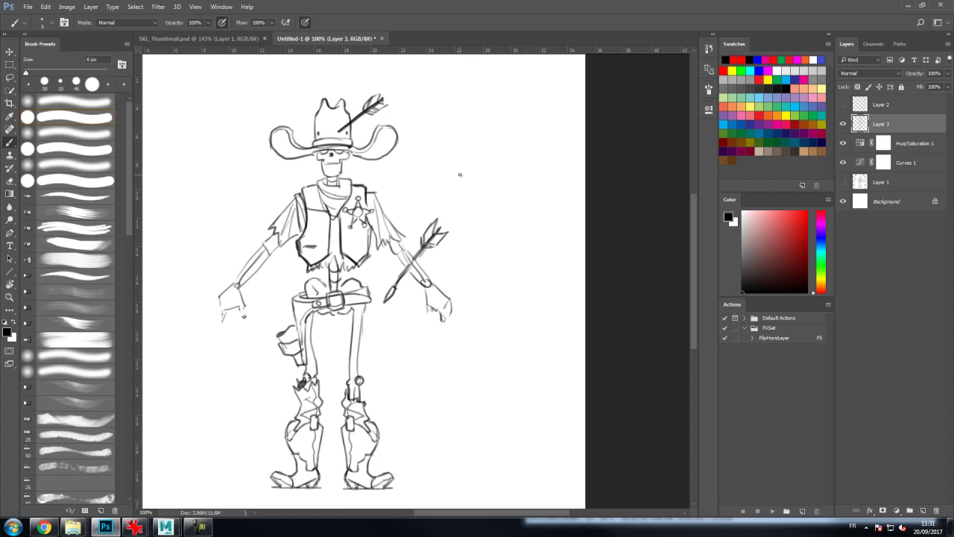
key(ctrl+minus)
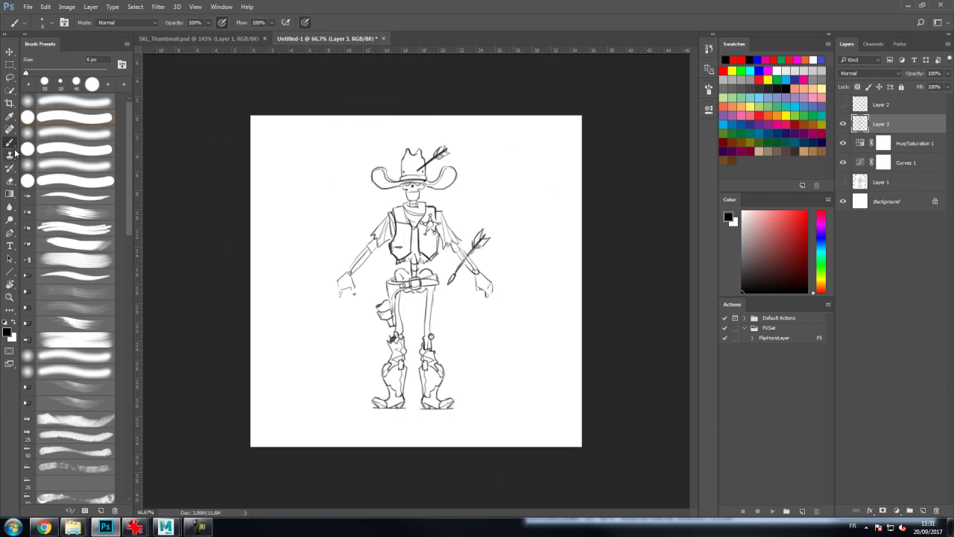
key(ctrl+shift+s)
click(170, 88)
click(89, 219)
drag(82, 217, 165, 217)
text(SKL_Sketch)
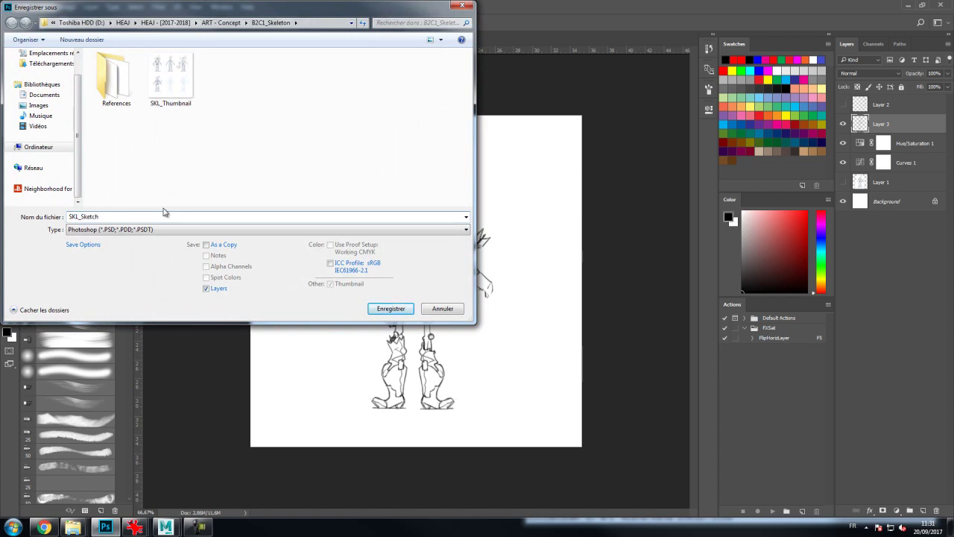
key(Return)
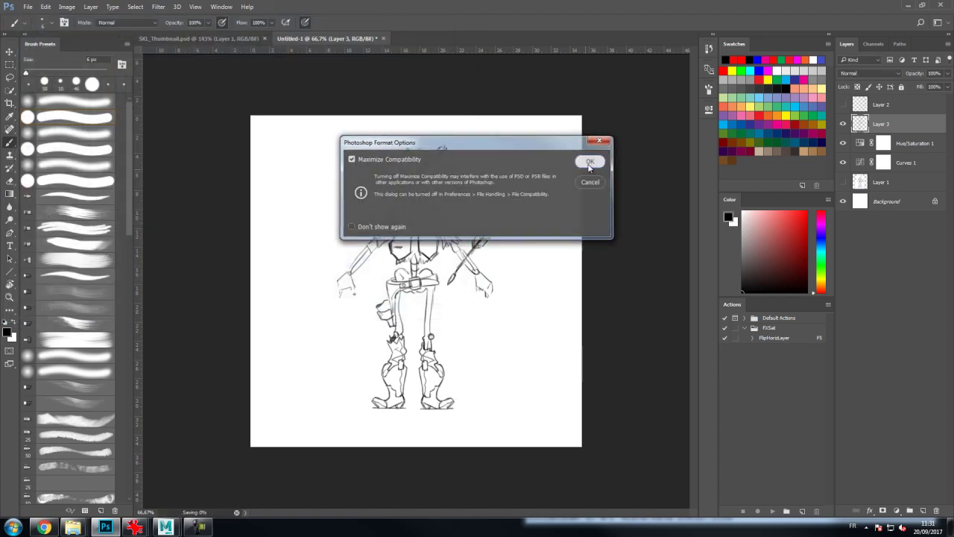
click(591, 161)
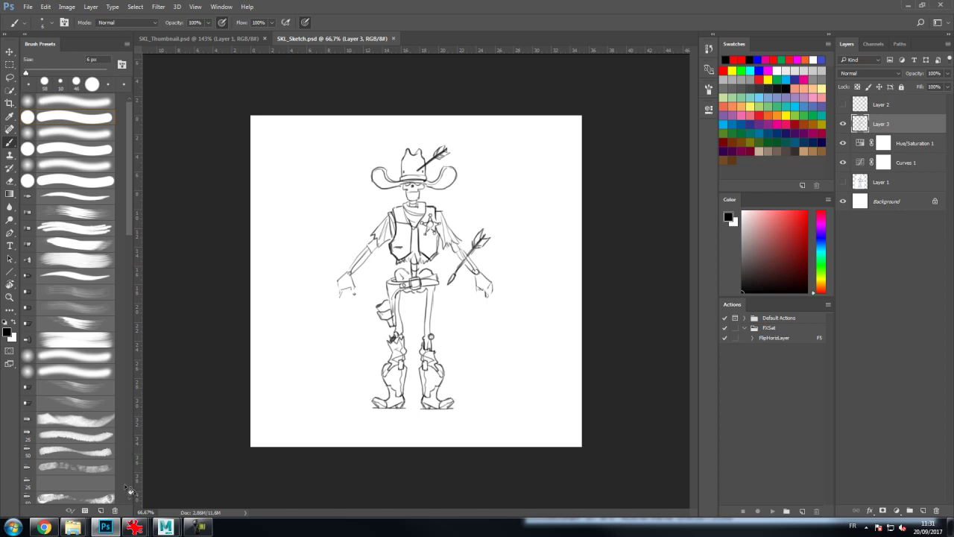
Step: Switch to Windows Explorer, browse Q1 > B2C1 to the artist's submission folder, check the existing JPEG's file name and return to the drawing
mouse_move(73, 527)
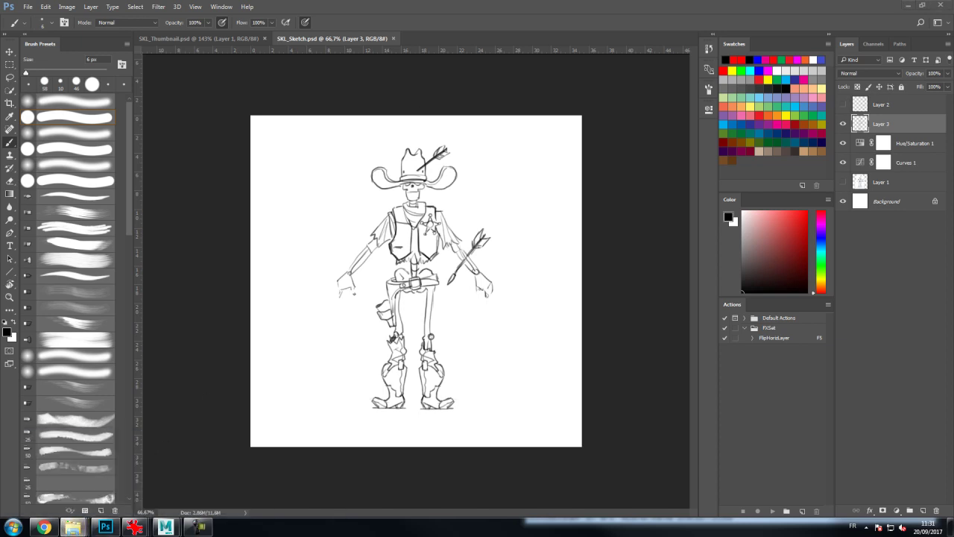
drag(485, 27, 437, 36)
drag(290, 185, 65, 181)
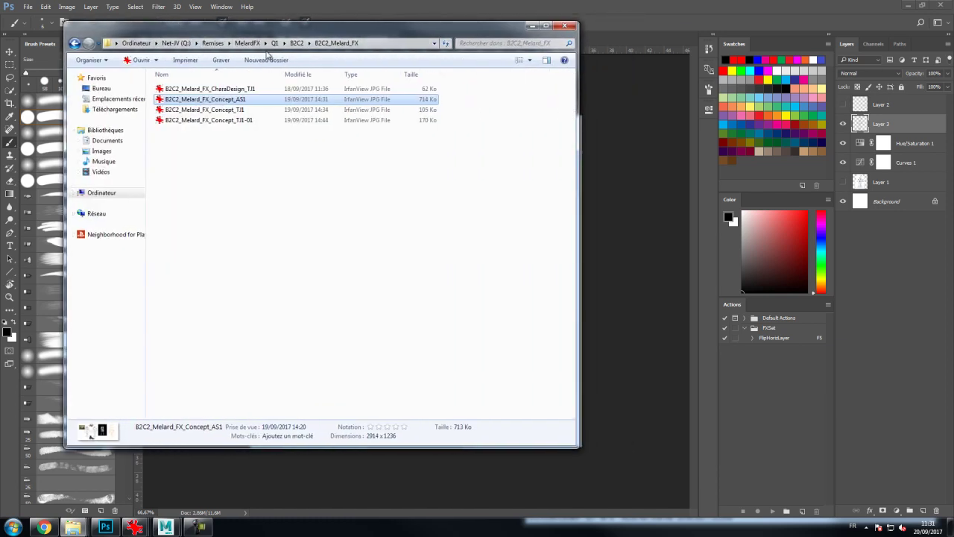
click(276, 44)
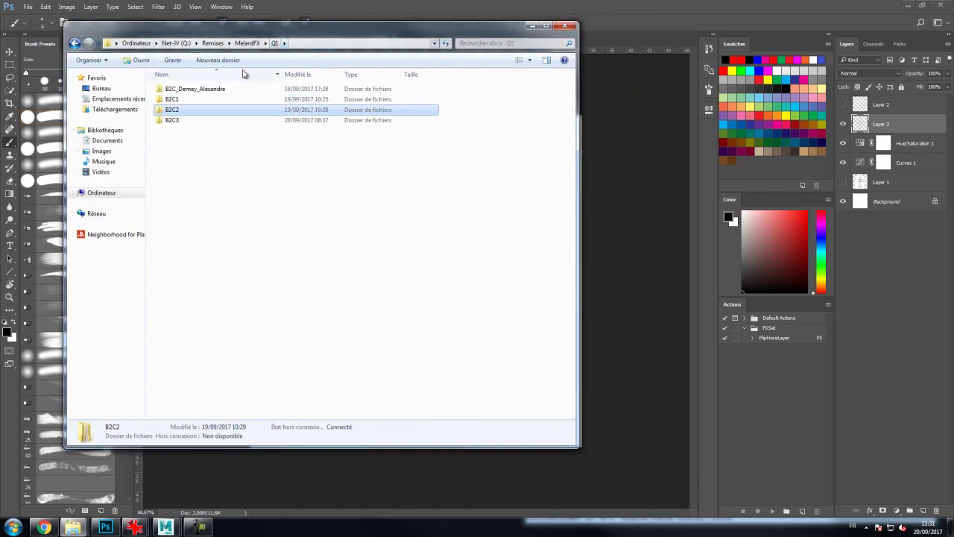
double_click(176, 103)
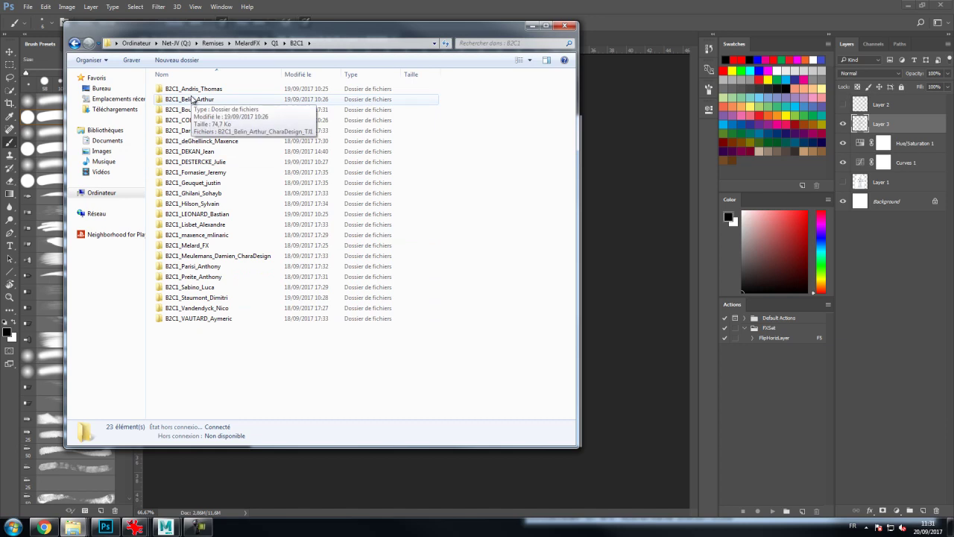
drag(265, 39, 425, 61)
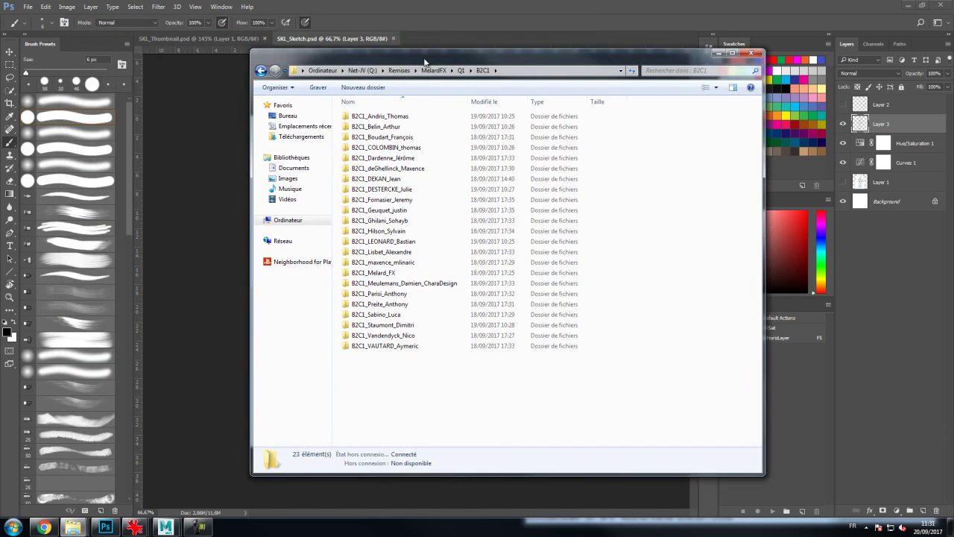
double_click(386, 275)
click(383, 118)
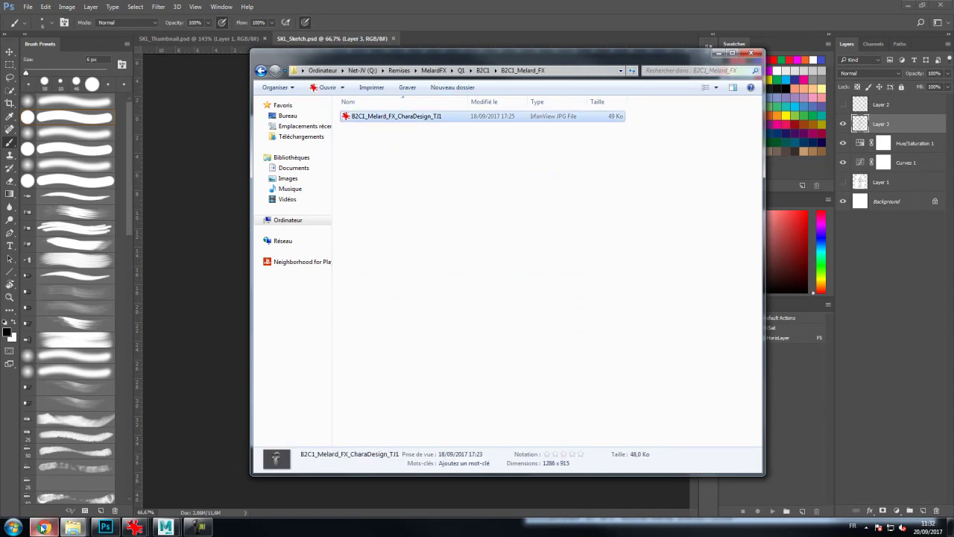
click(329, 5)
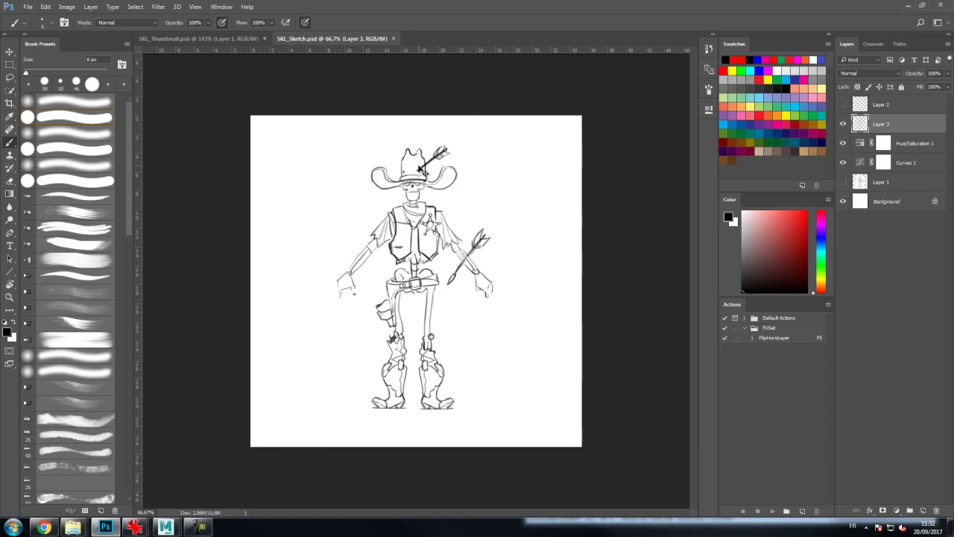
Step: Save a JPEG copy of the drawing, named with the B2C1 class code, the artist's name and Concept_TJ1
key(ctrl+shift+s)
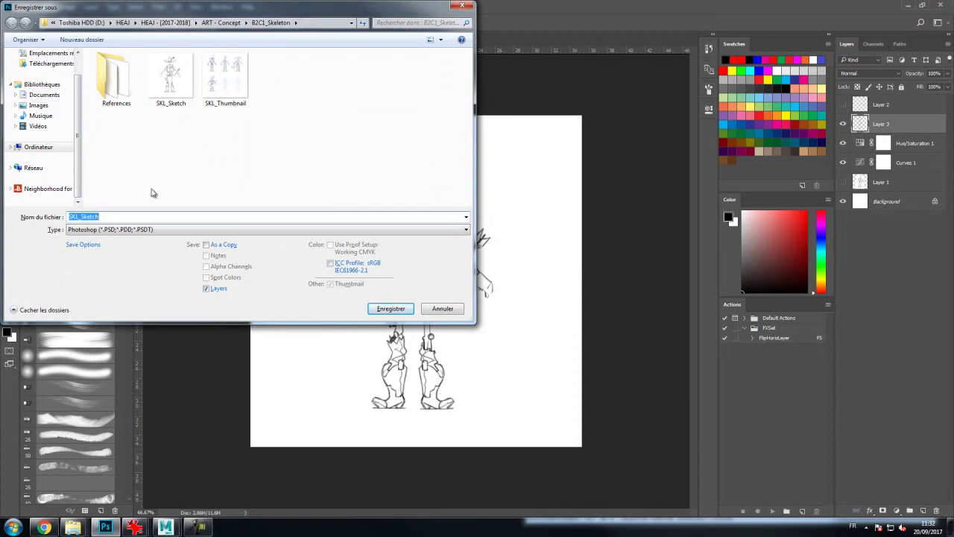
click(118, 230)
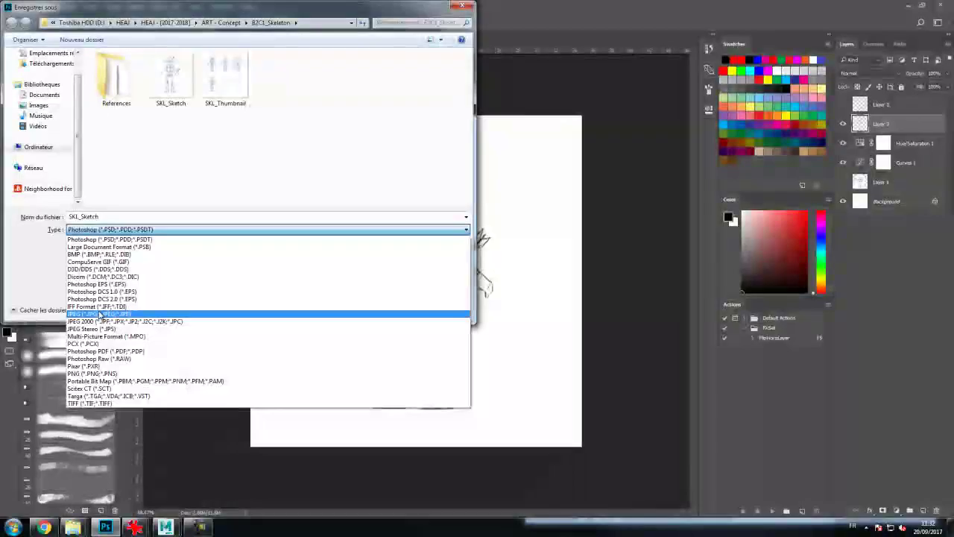
click(100, 314)
click(122, 217)
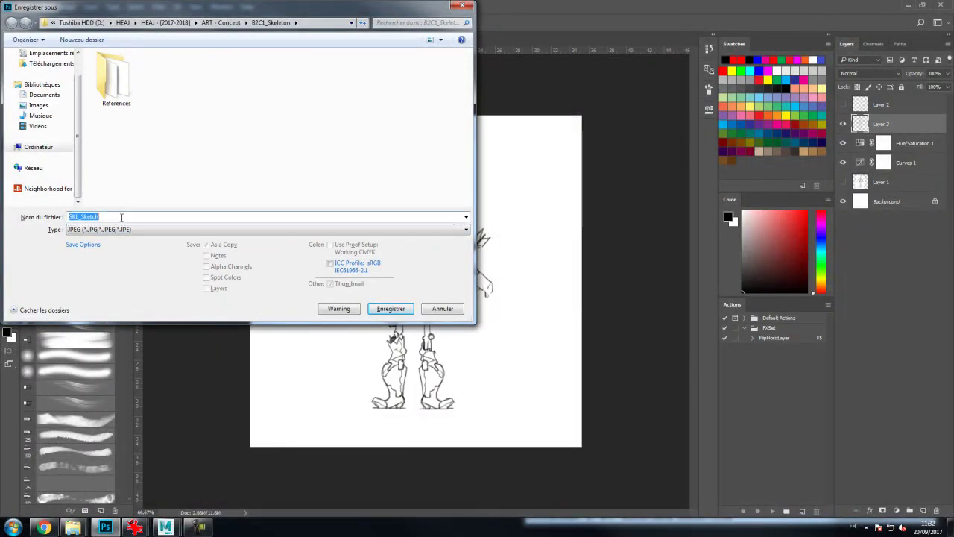
text(B2C1_Melard_FX_Con)
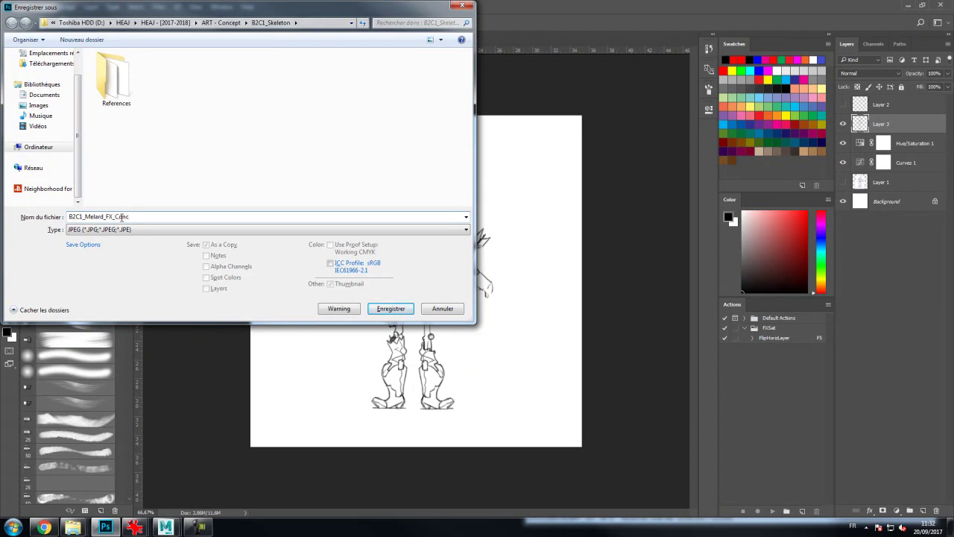
text(cept_Tj1)
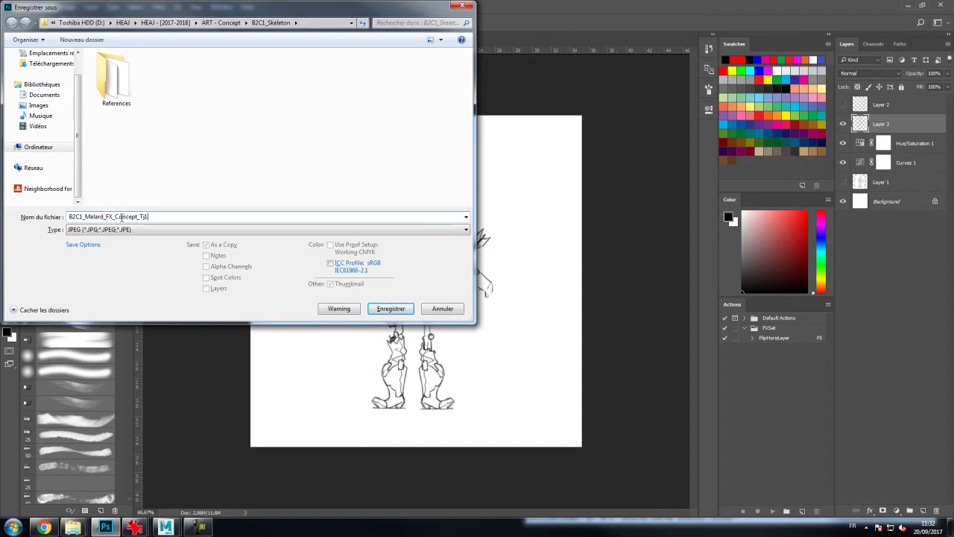
key(BackSpace)
key(BackSpace)
click(393, 311)
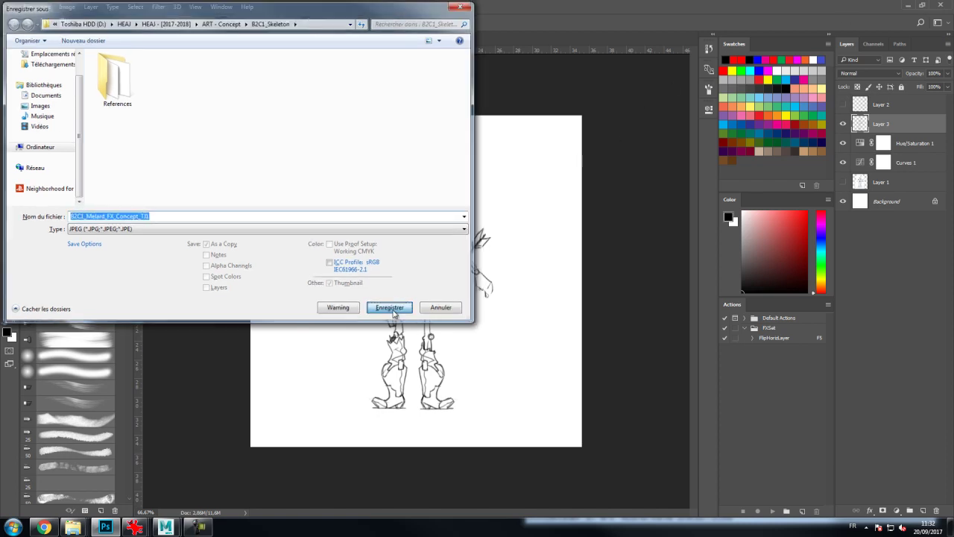
click(540, 141)
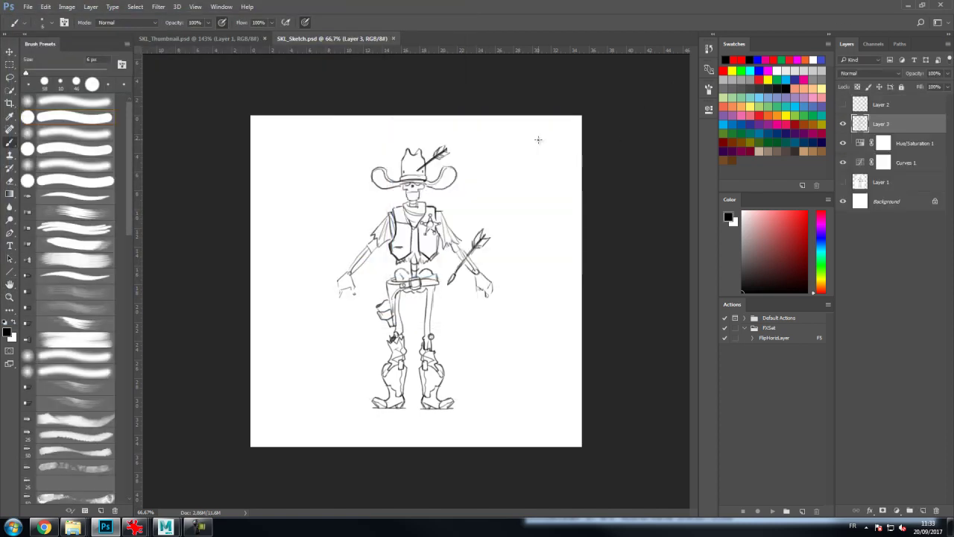
Step: Reopen the submission folder in Windows Explorer, view the Concept_TJ1 JPEG in IrfanView, close it and return to the drawing
mouse_move(72, 526)
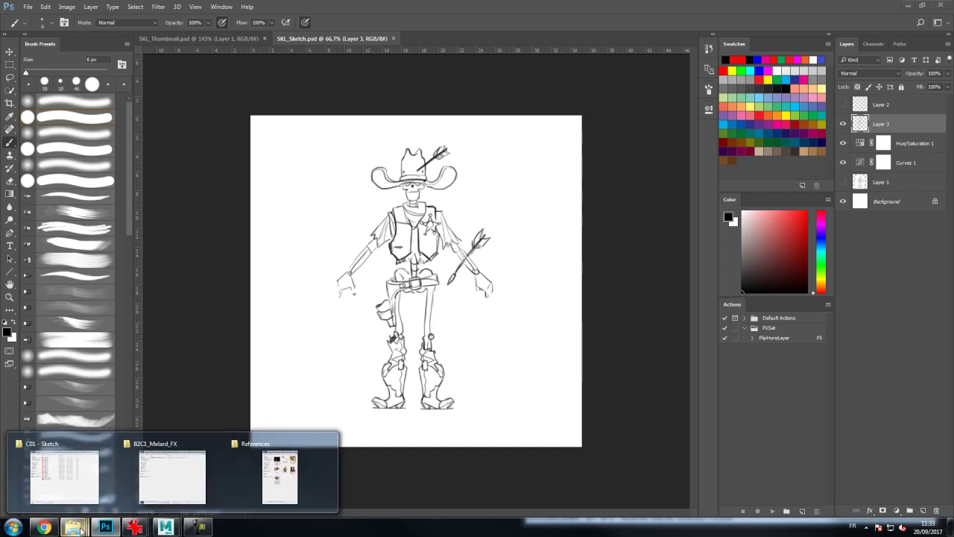
click(158, 452)
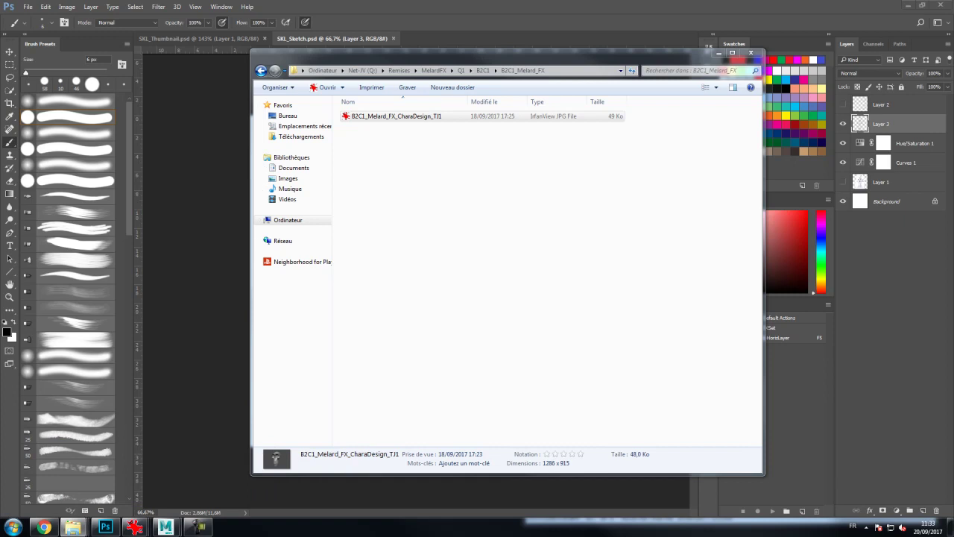
click(438, 183)
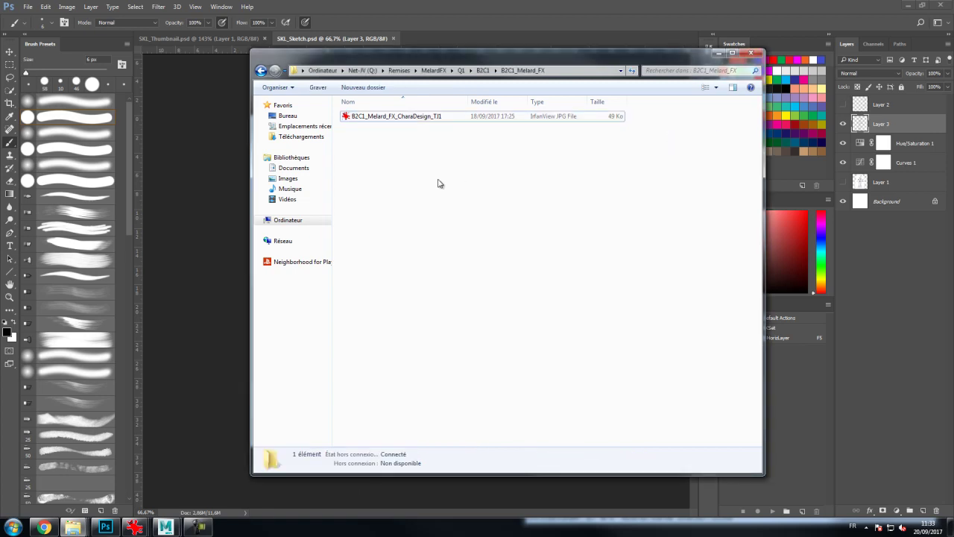
click(423, 118)
double_click(423, 118)
scroll(362, 207, down, 1)
scroll(363, 206, up, 1)
scroll(362, 202, down, 1)
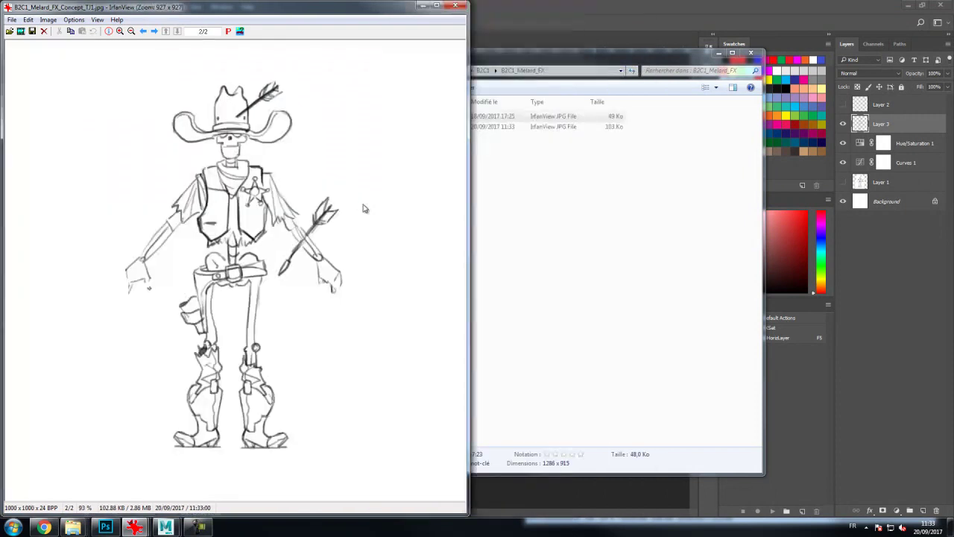
click(460, 9)
click(496, 275)
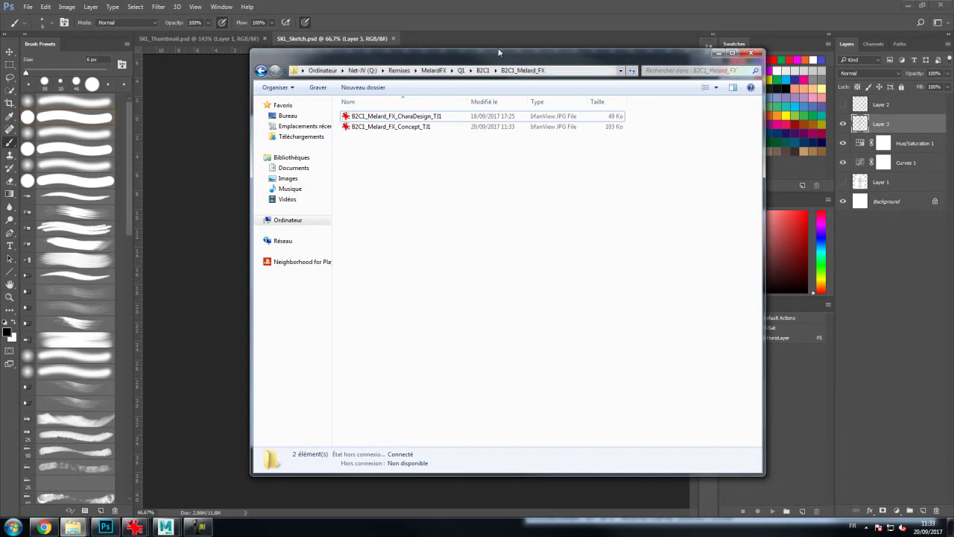
click(497, 5)
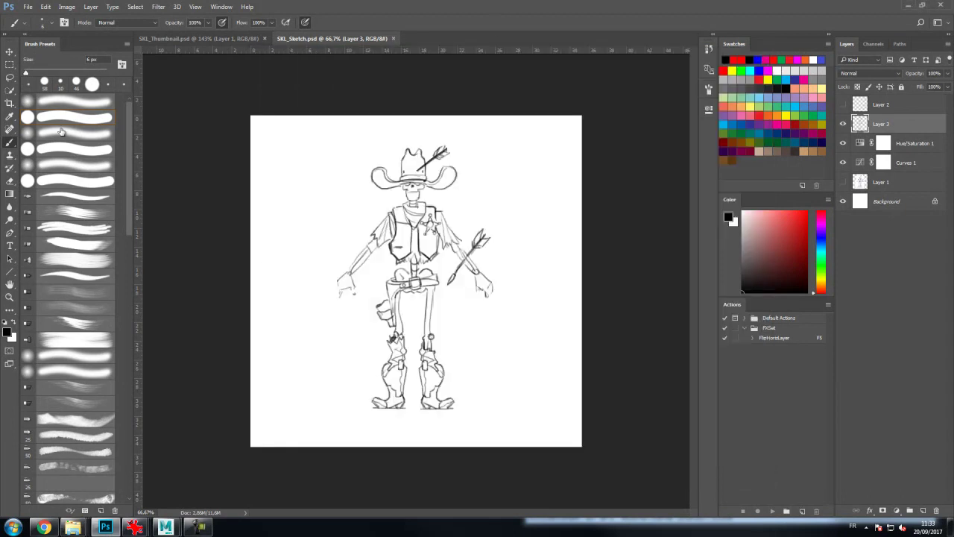
Step: Extend the canvas sideways with the Crop tool, adding blank space on both sides of the cowboy skeleton
click(9, 103)
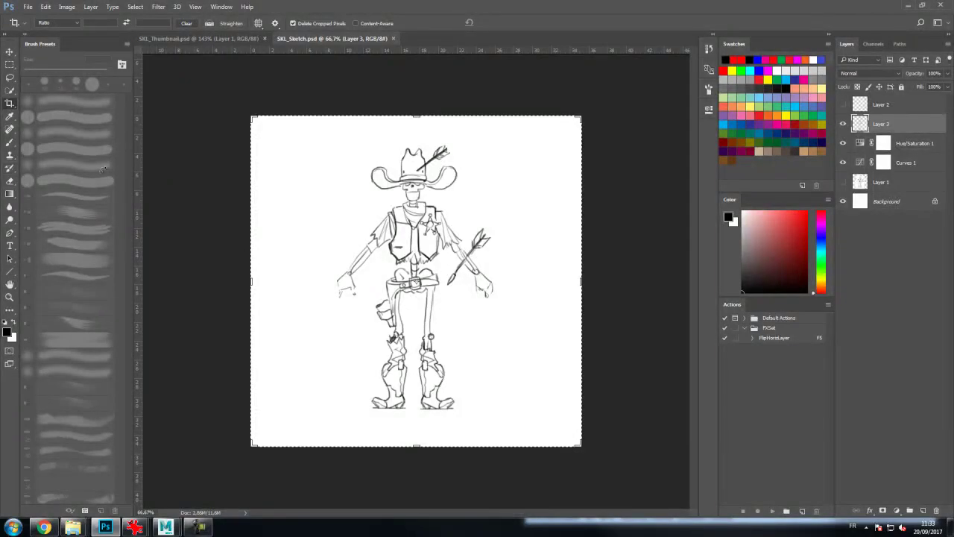
drag(252, 282, 163, 279)
drag(668, 281, 636, 299)
key(Return)
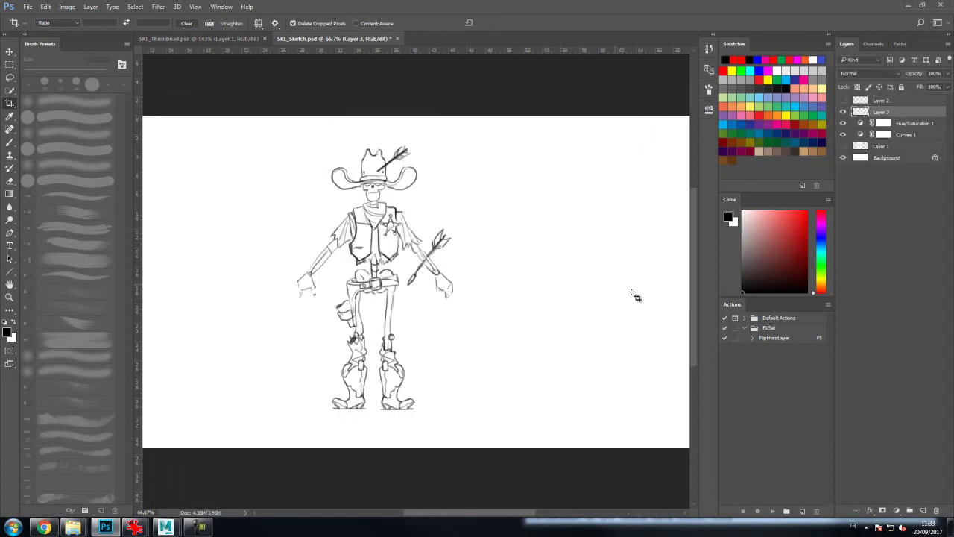
key(ctrl+minus)
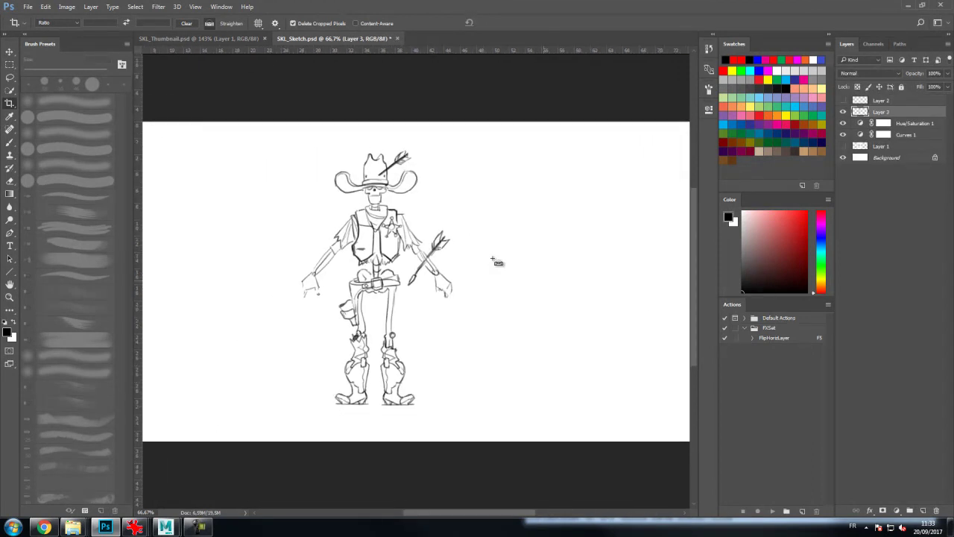
Step: Show the Layer 1 rough sketch beneath the inked cowboy skeleton
drag(437, 234, 462, 232)
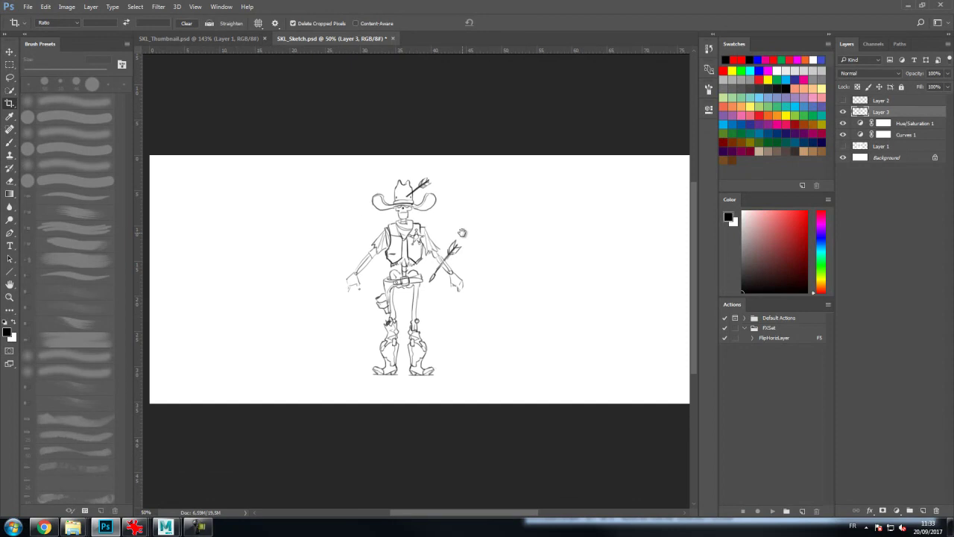
click(843, 146)
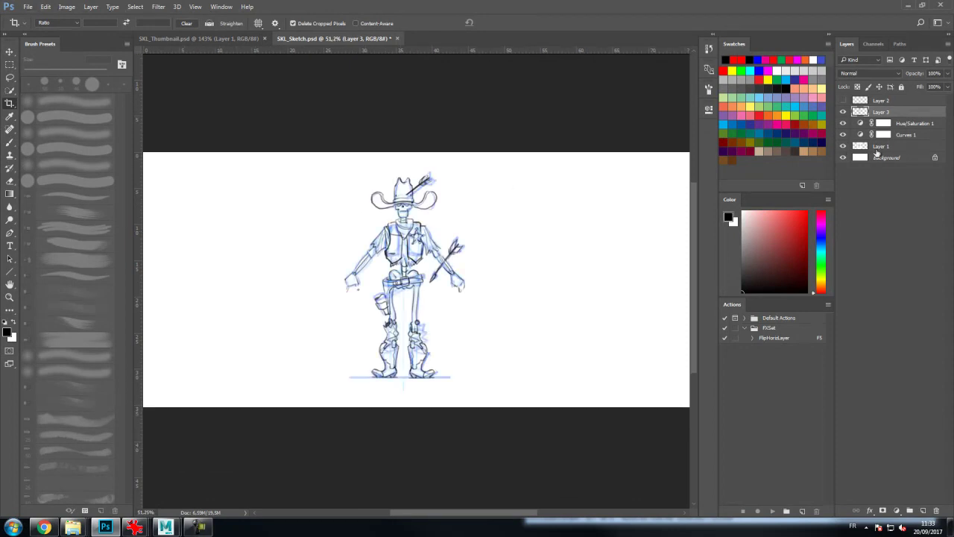
click(882, 149)
drag(432, 261, 339, 256)
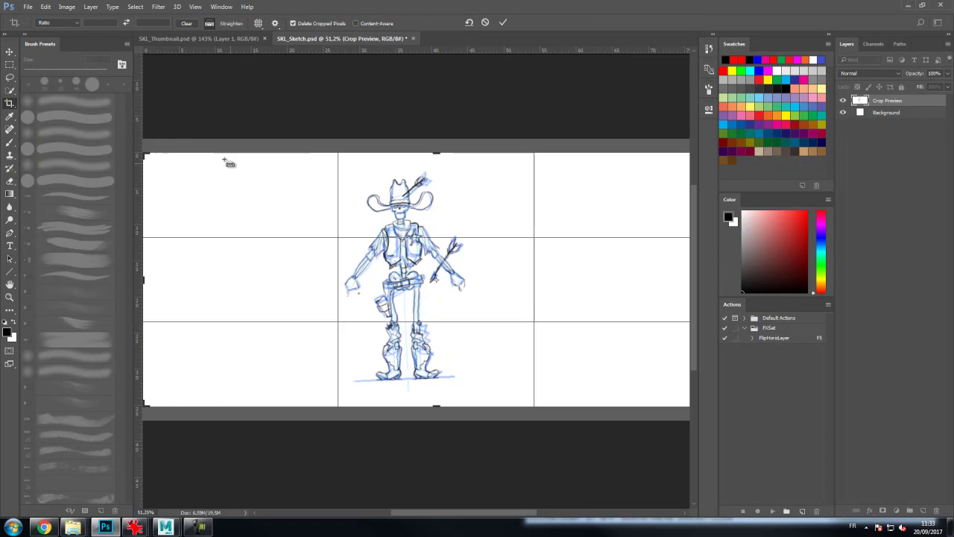
key(Return)
click(10, 54)
mouse_move(412, 263)
mouse_down()
mouse_move(277, 253)
mouse_move(276, 262)
mouse_up()
key(ctrl+z)
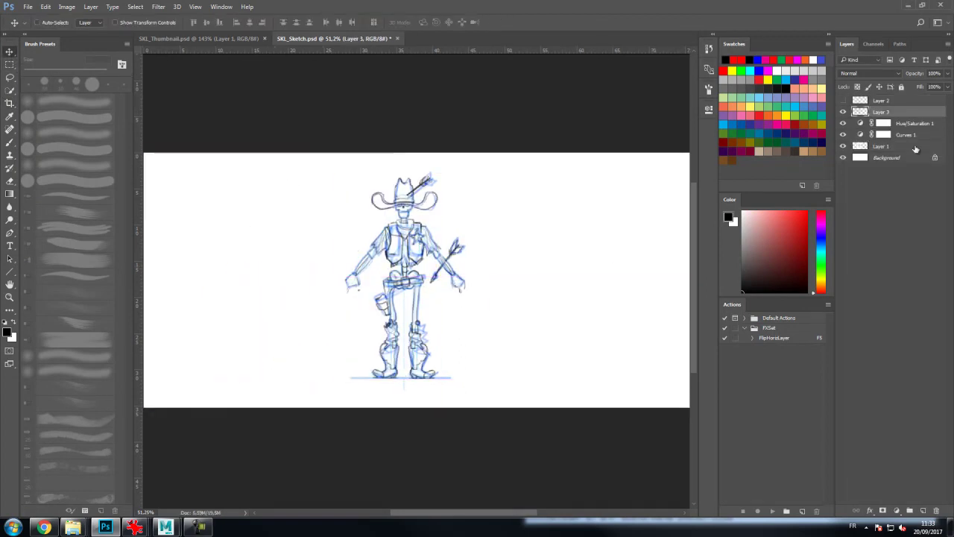
Step: Move the Layer 1 rough sketch to the blank space left of the inked figure and hide the Curves 1 and Hue/Saturation 1 adjustments
click(906, 147)
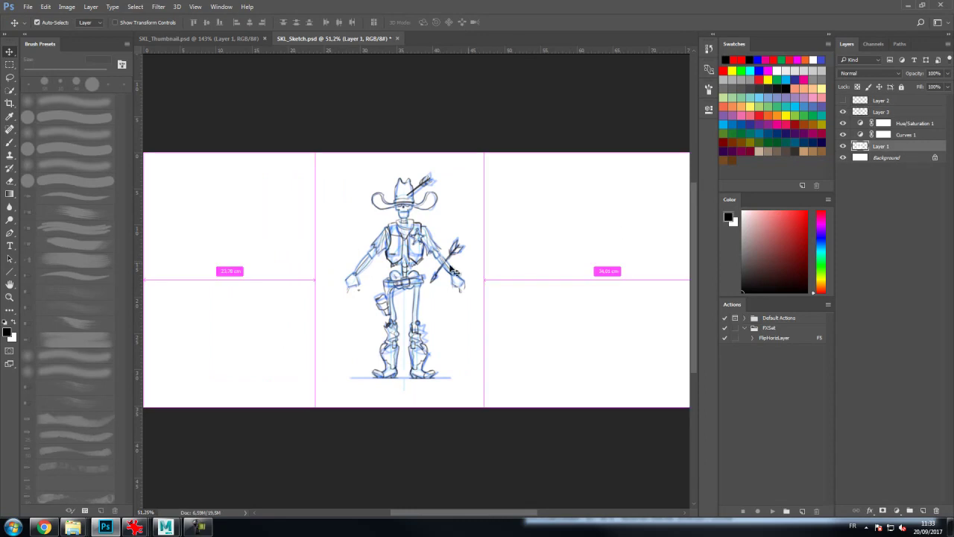
click(50, 23)
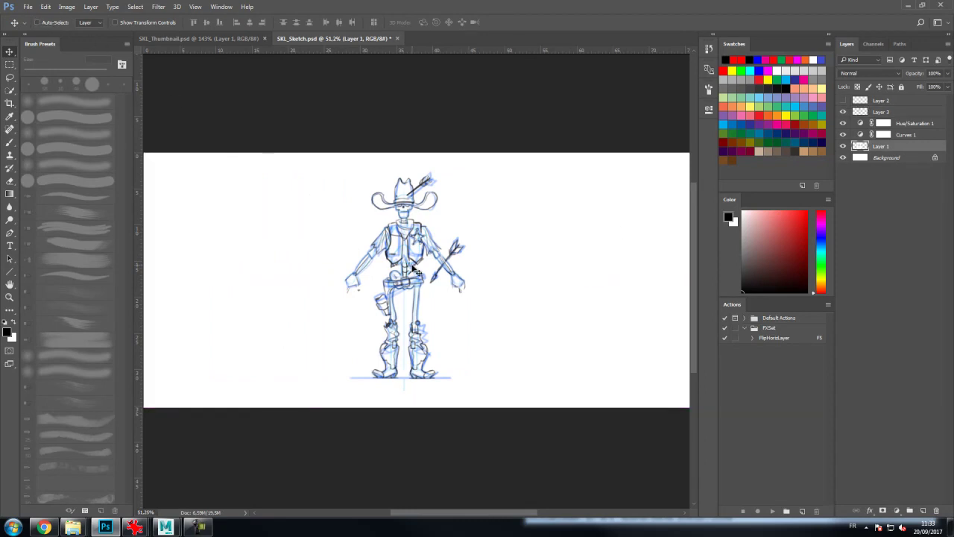
drag(416, 272, 282, 270)
click(843, 134)
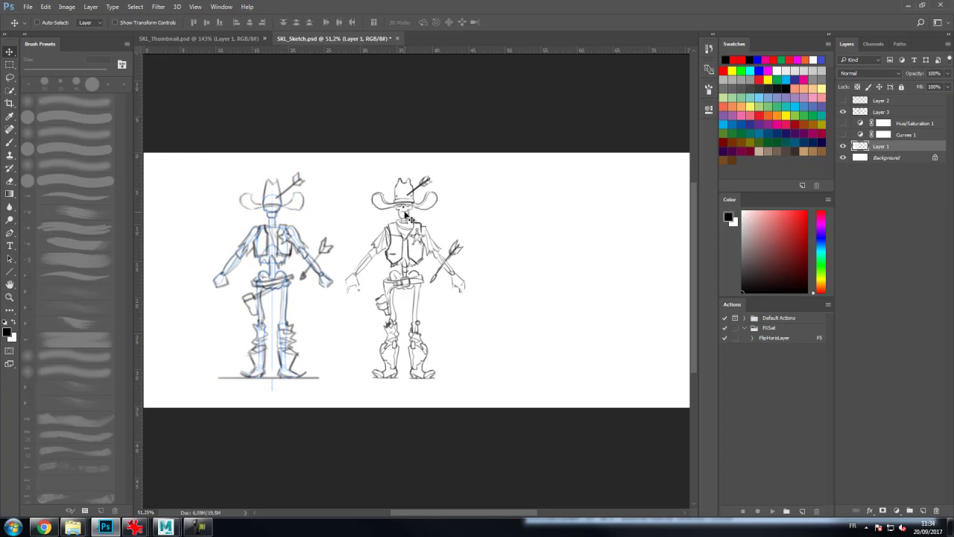
drag(290, 252, 269, 254)
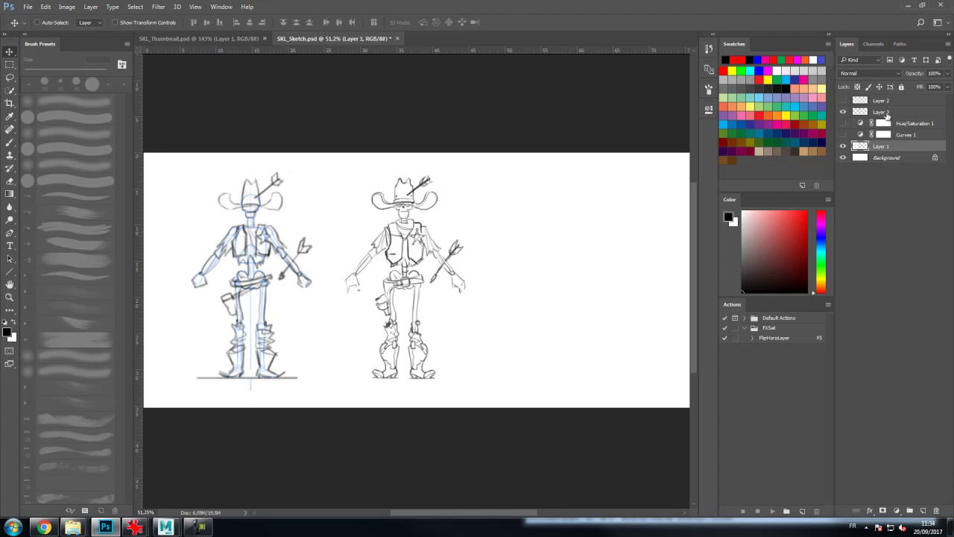
Step: Add a new layer above Layer 3 and set the Brush to 10 px with red as the foreground colour
click(884, 113)
click(923, 511)
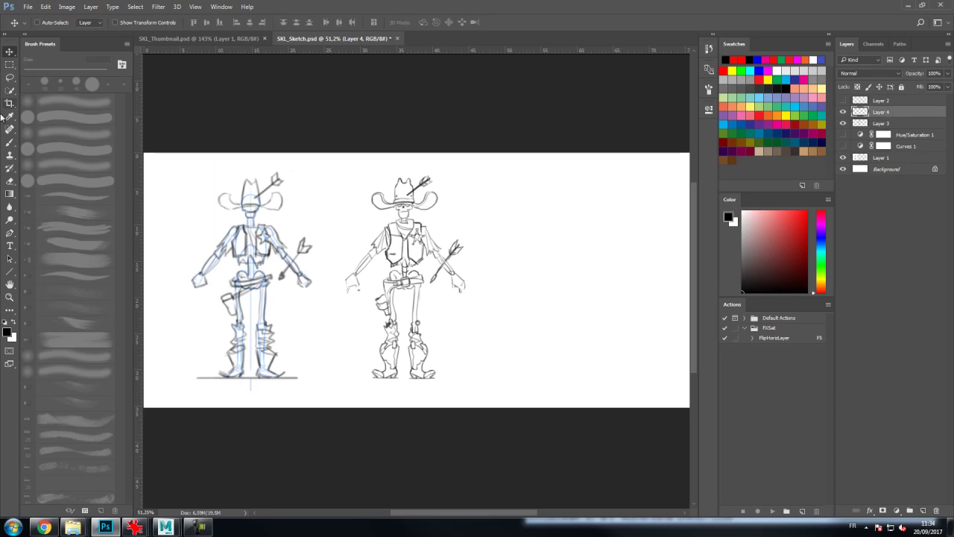
click(10, 141)
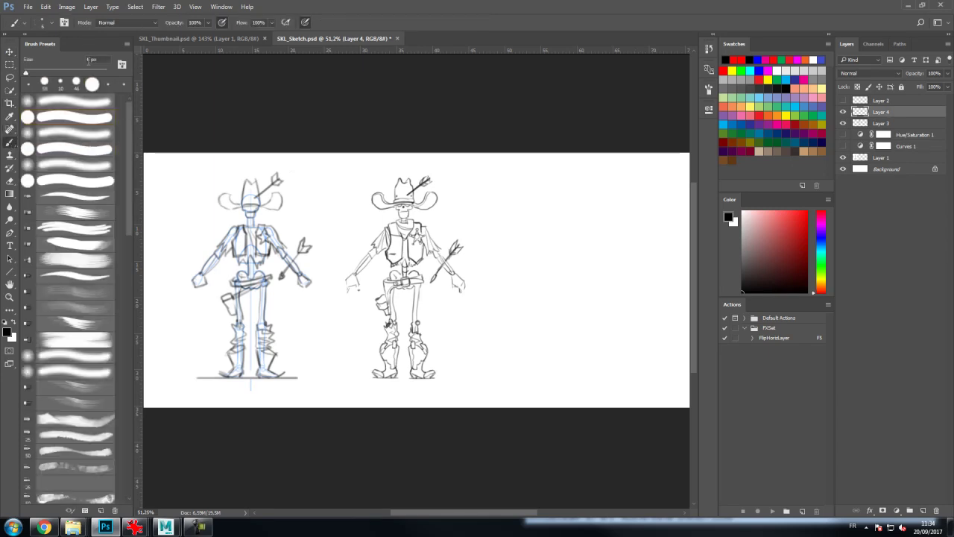
key(])
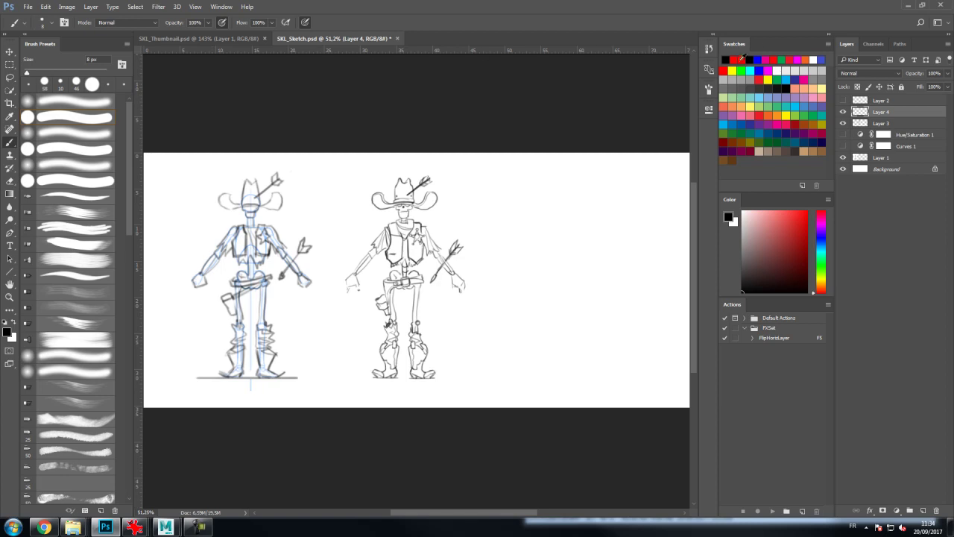
click(735, 60)
key(])
Step: Trace the inked skeleton's outer silhouette in red, including both arrows, and move the outline to the blank space right of the figure
mouse_move(400, 181)
mouse_down()
mouse_move(374, 194)
mouse_move(406, 181)
mouse_move(377, 209)
mouse_move(396, 206)
mouse_move(400, 222)
mouse_move(346, 284)
mouse_move(358, 288)
mouse_move(378, 251)
mouse_move(400, 281)
mouse_move(393, 268)
mouse_move(405, 271)
mouse_move(377, 304)
mouse_move(372, 374)
mouse_up()
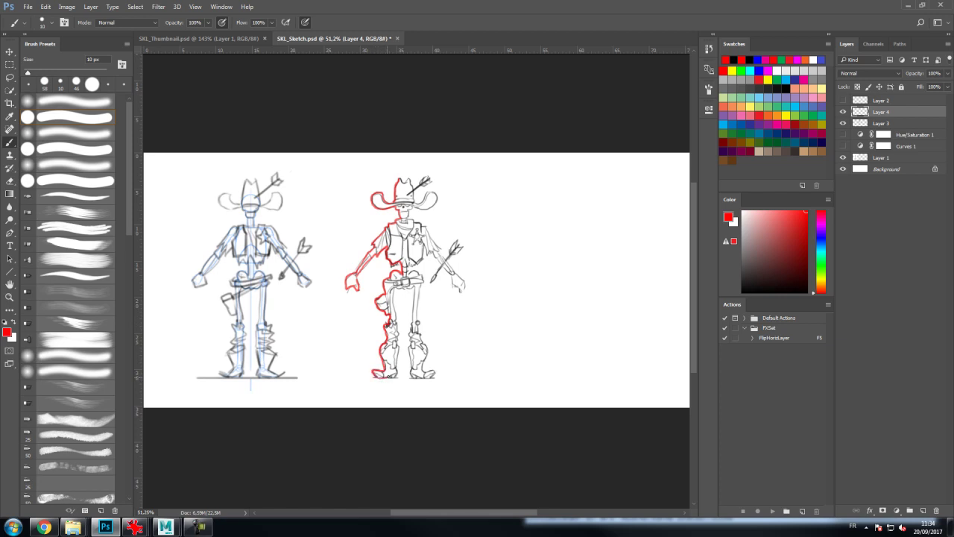
mouse_move(395, 377)
mouse_down()
mouse_move(396, 287)
mouse_move(411, 289)
mouse_move(413, 381)
mouse_up()
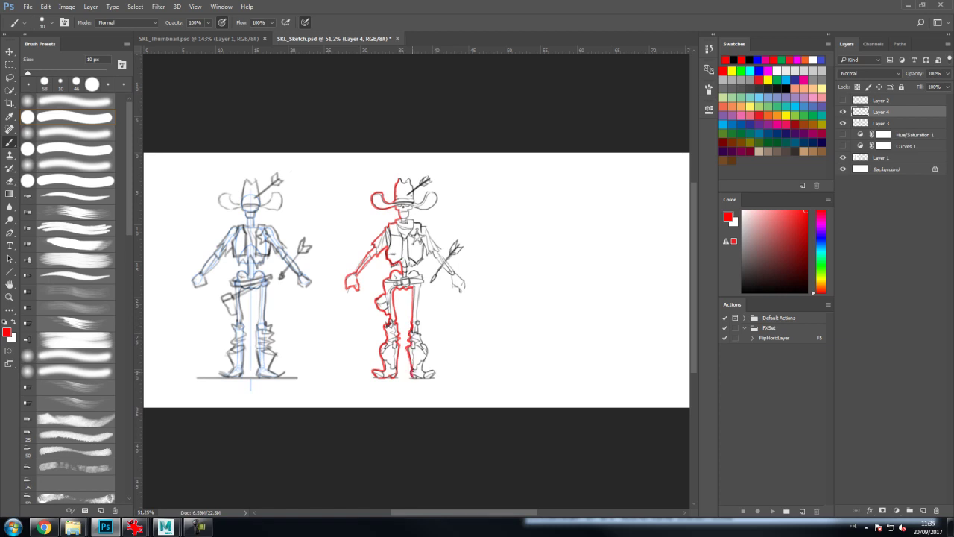
mouse_move(418, 319)
mouse_down()
mouse_move(425, 374)
mouse_move(436, 371)
mouse_move(428, 378)
mouse_up()
drag(425, 273, 419, 319)
mouse_move(407, 273)
mouse_down()
mouse_move(428, 247)
mouse_move(434, 278)
mouse_move(458, 242)
mouse_move(432, 285)
mouse_move(452, 266)
mouse_move(464, 290)
mouse_up()
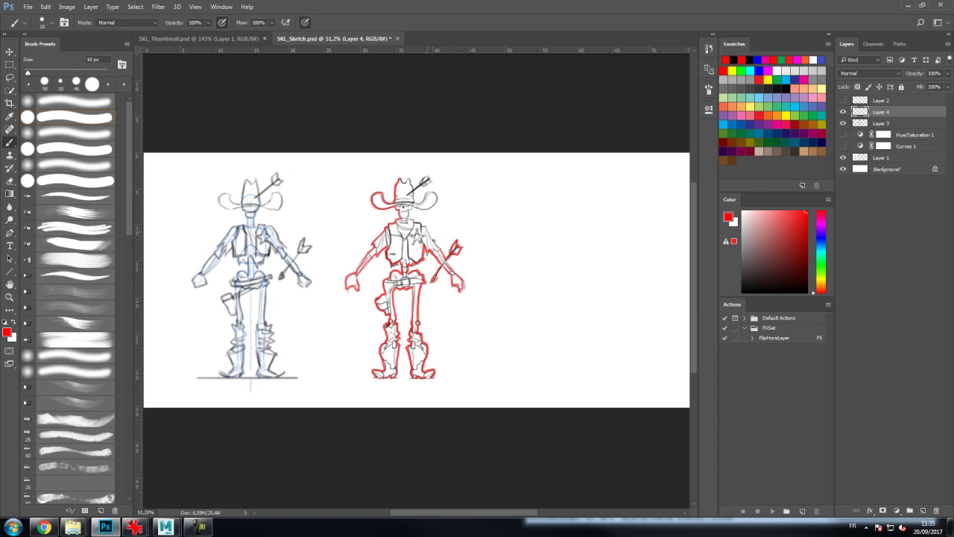
drag(419, 224, 443, 249)
mouse_move(428, 208)
mouse_down()
mouse_move(436, 198)
mouse_move(422, 200)
mouse_move(419, 189)
mouse_move(433, 179)
mouse_move(405, 187)
mouse_up()
drag(416, 246, 568, 246)
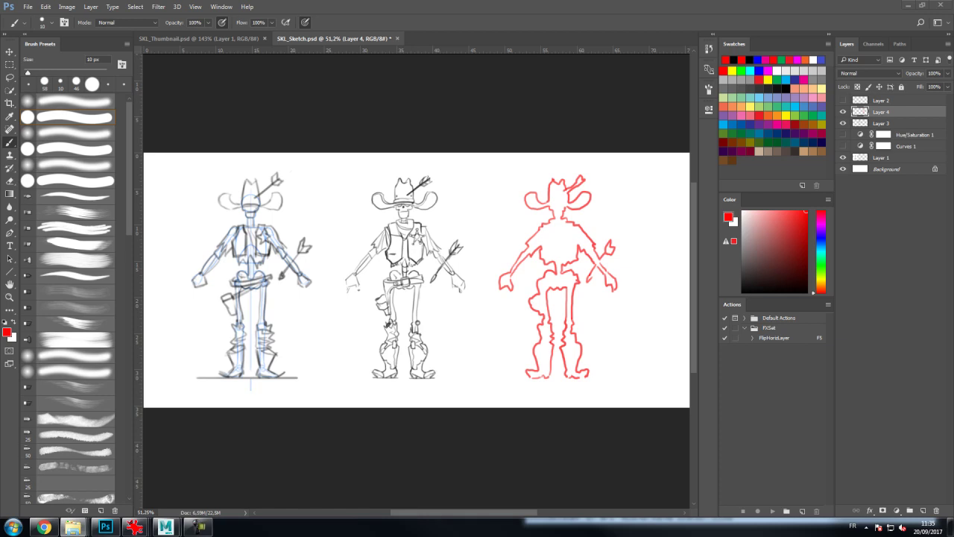
Step: Place the JA02_1 cowboy hat photo from the reference folder into the drawing and rasterize its layer
drag(953, 187, 486, 197)
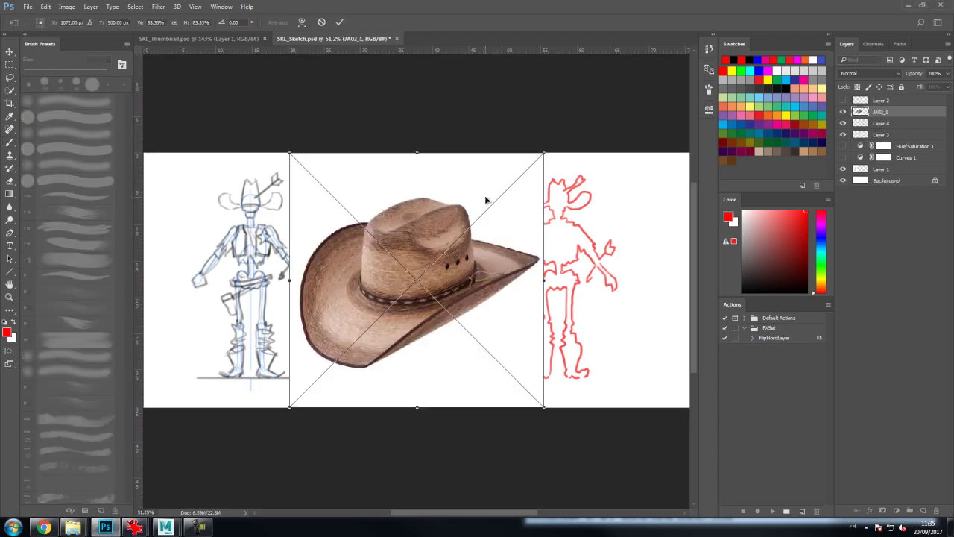
key(Return)
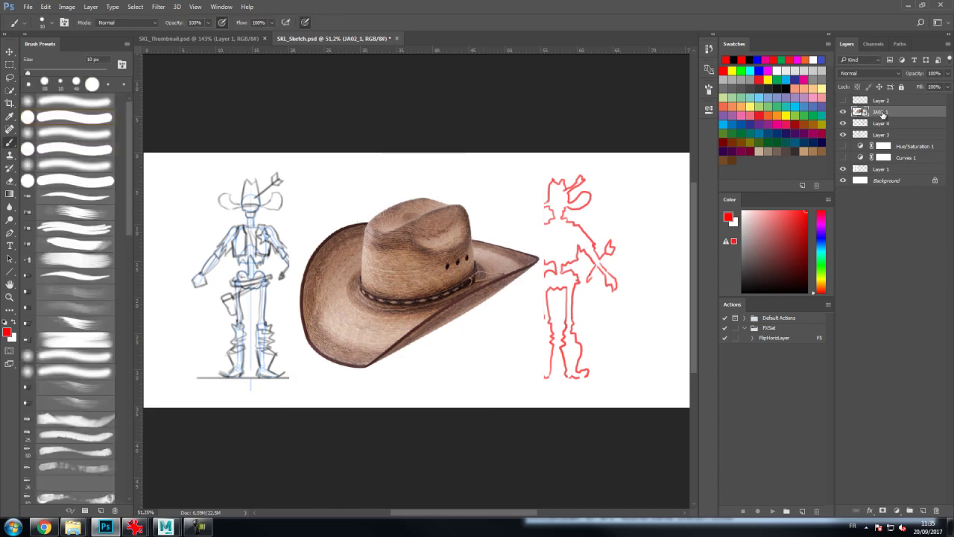
right_click(882, 113)
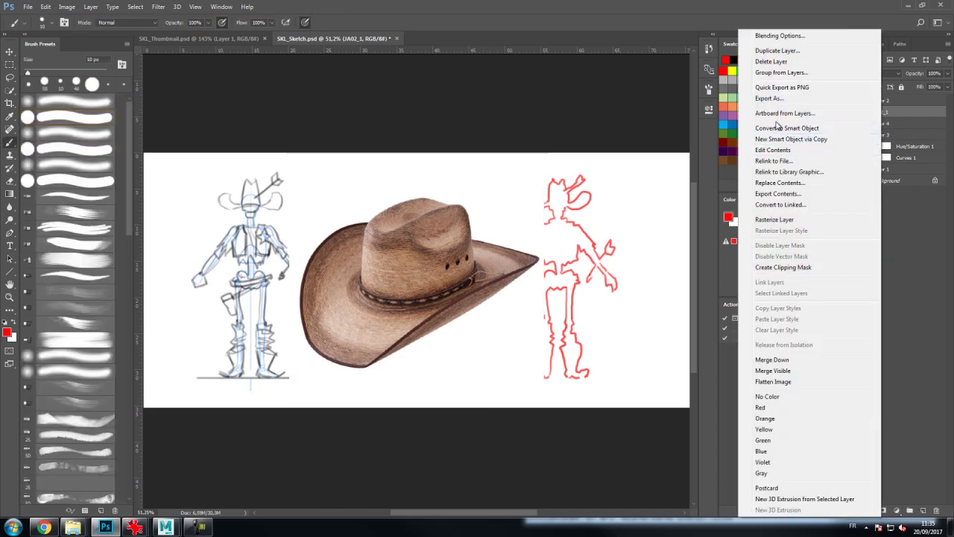
click(774, 219)
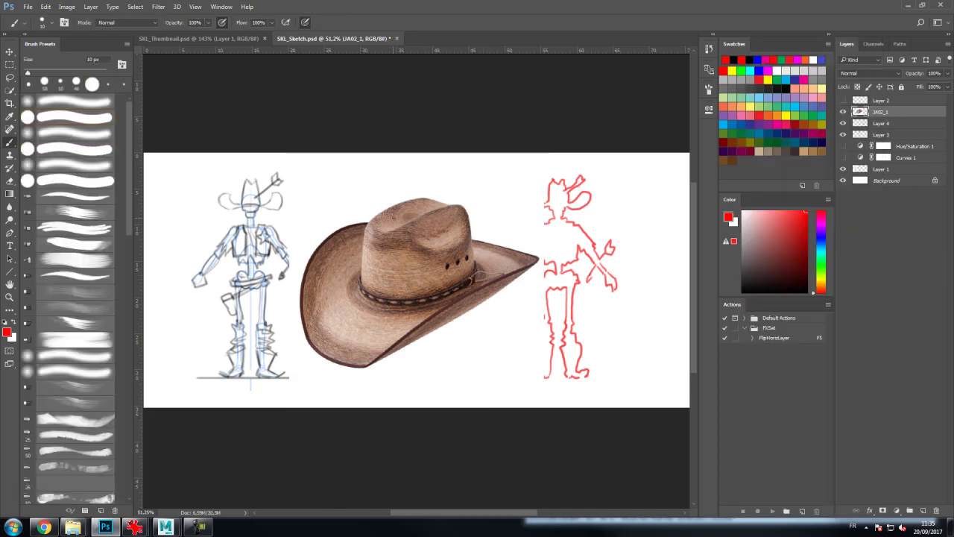
Step: Scale the hat photo down and position it between the heads of the inked figure and the red outline
key(ctrl+t)
drag(543, 152, 438, 209)
mouse_move(440, 257)
mouse_down()
mouse_move(531, 148)
mouse_move(521, 154)
mouse_up()
key(Return)
key(b)
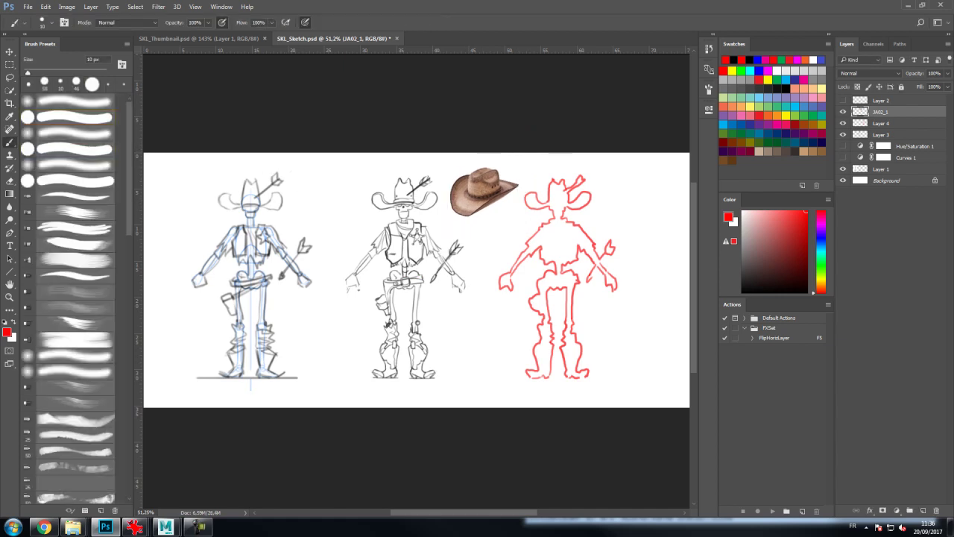
Step: Place the santiags-bottes-cowboy-san-diego-0 boots photo into the drawing and rasterize its layer
drag(953, 224, 455, 256)
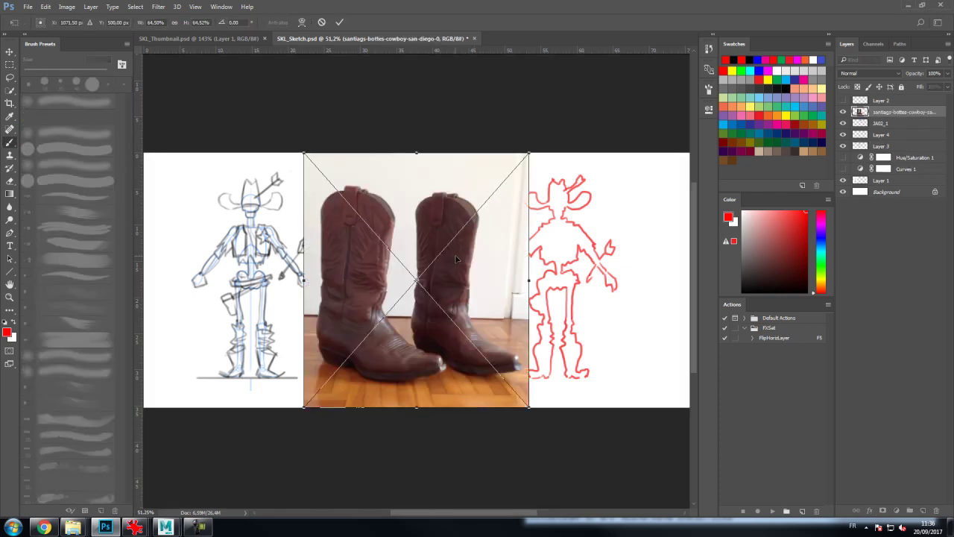
key(Return)
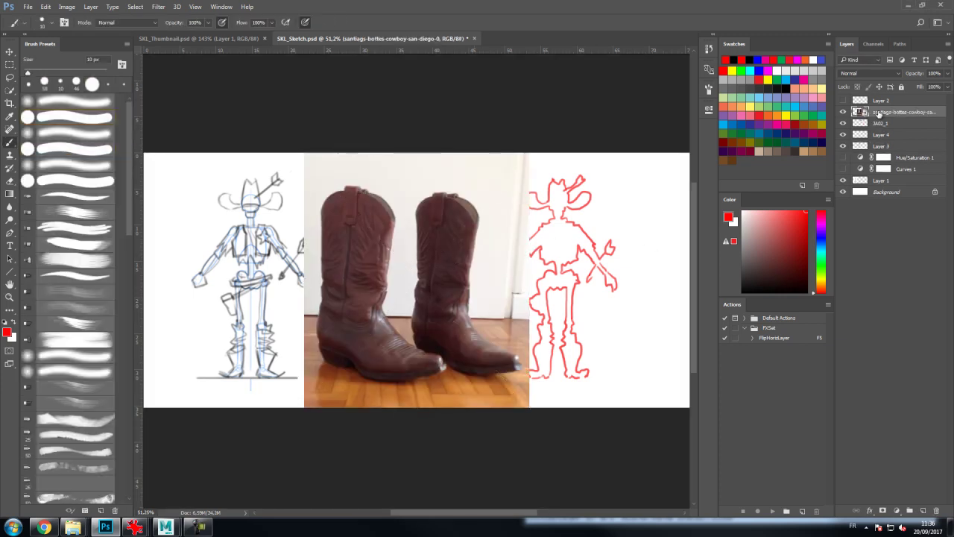
right_click(876, 111)
click(771, 222)
Step: Scale the boots photo down and position it between the feet of the inked figure and the red outline
key(ctrl+t)
drag(530, 155, 428, 220)
key(Return)
drag(440, 264, 496, 350)
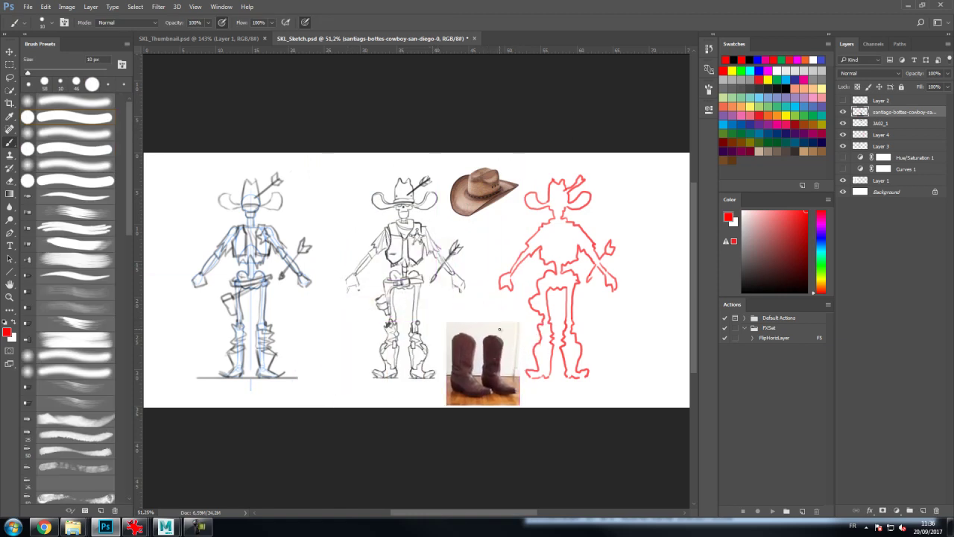